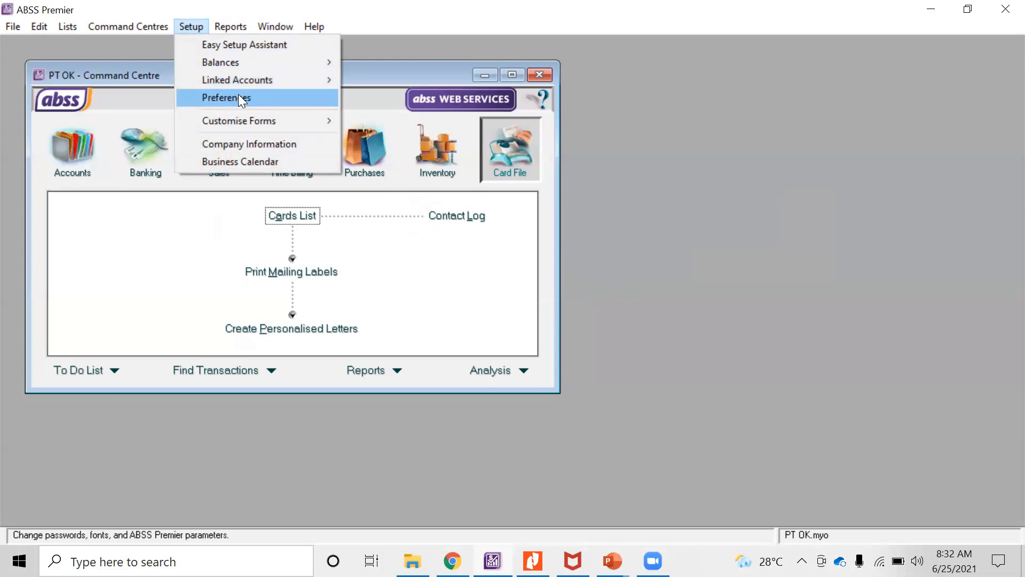
Step: Enable the system-wide "I Deal in Multiple Currencies" preference, accept preparing the data file for it, and close Preferences
click(238, 96)
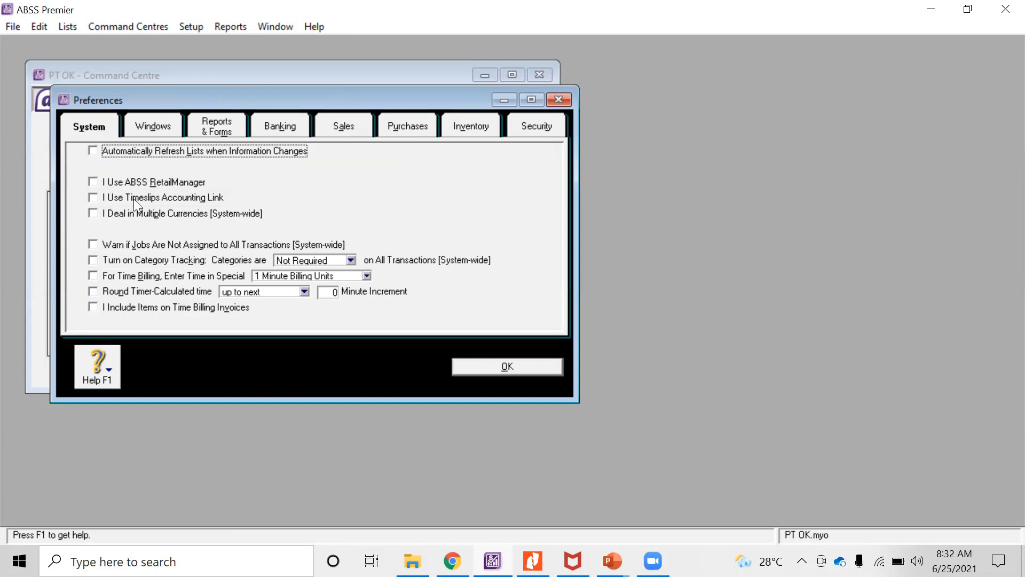
click(93, 213)
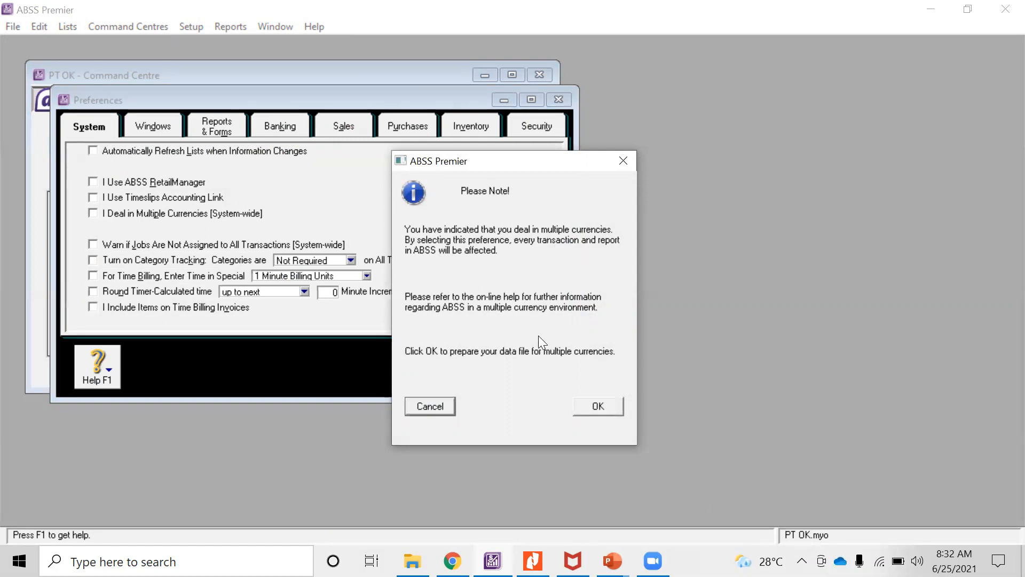
click(596, 407)
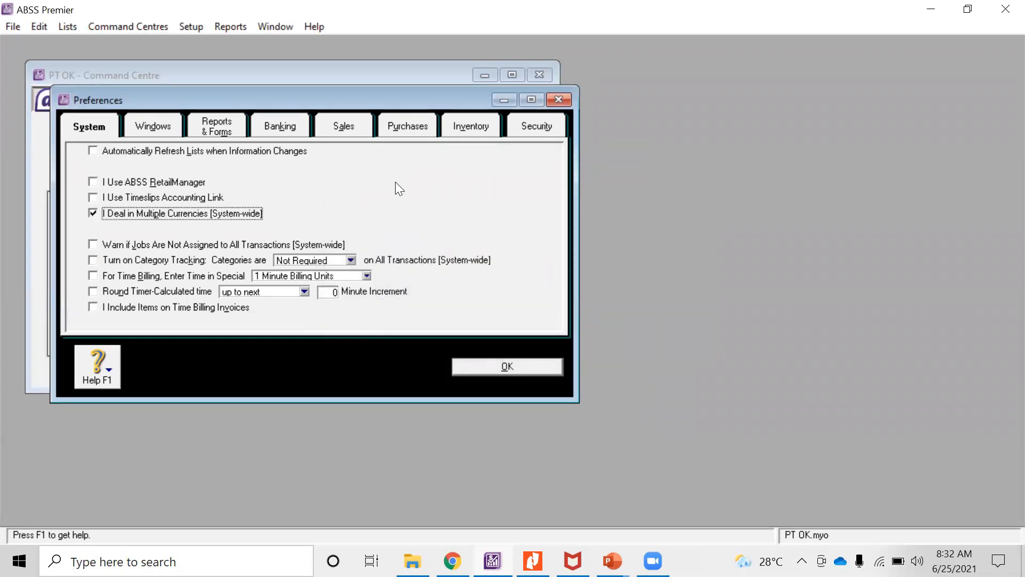
click(161, 127)
click(200, 134)
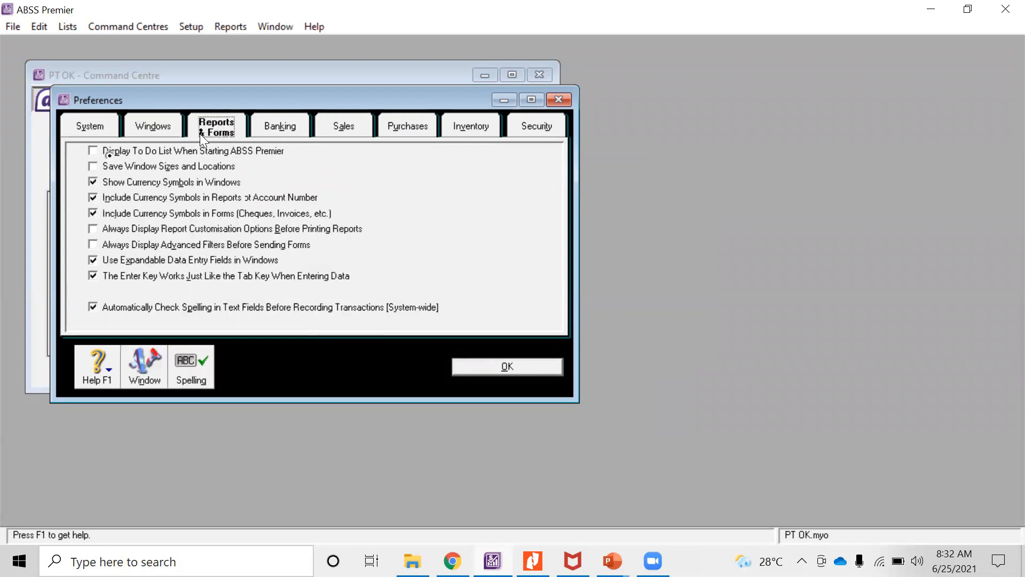
click(295, 125)
click(104, 121)
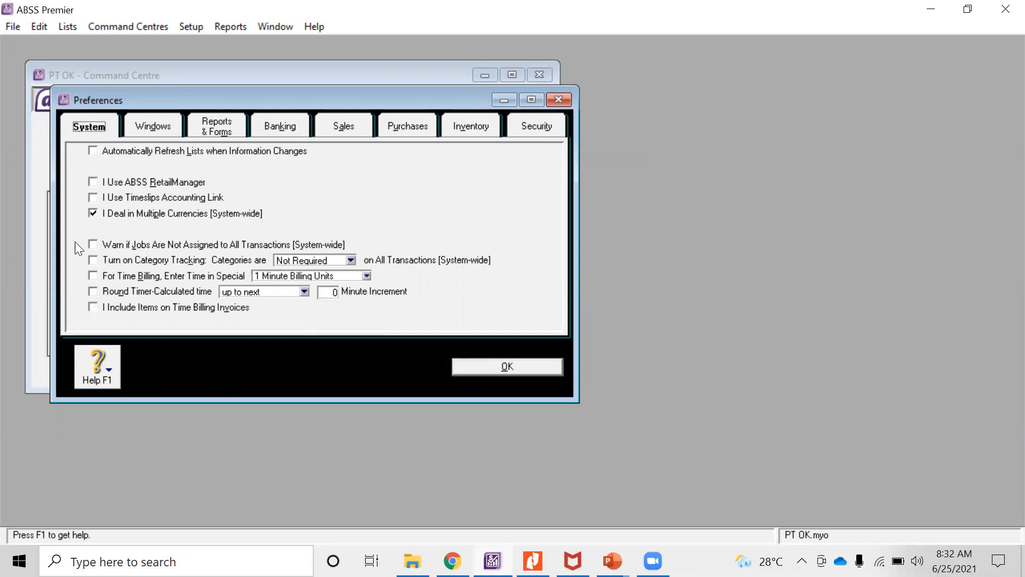
click(505, 365)
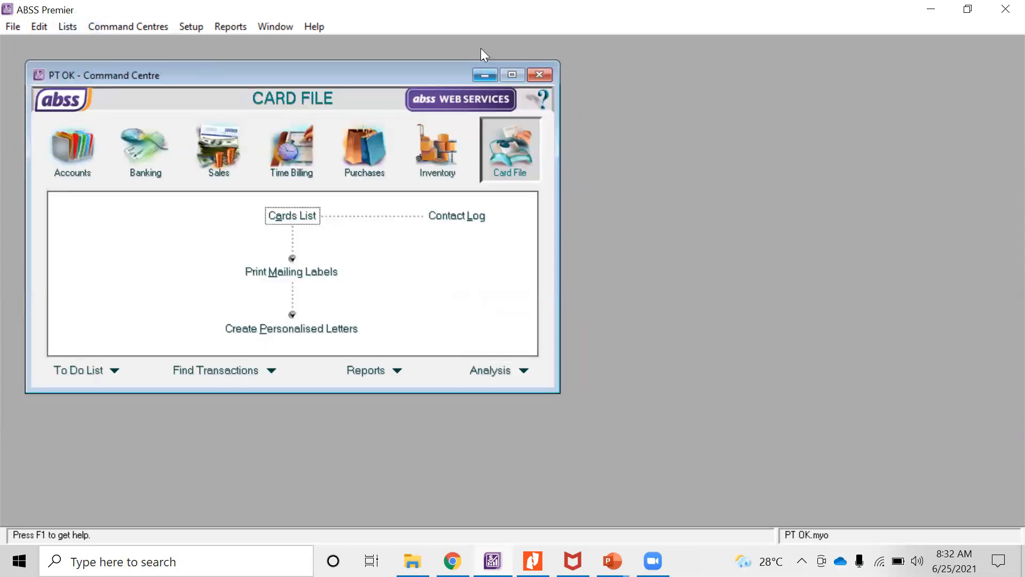
Step: Open the Currencies List and maximize its window
click(68, 27)
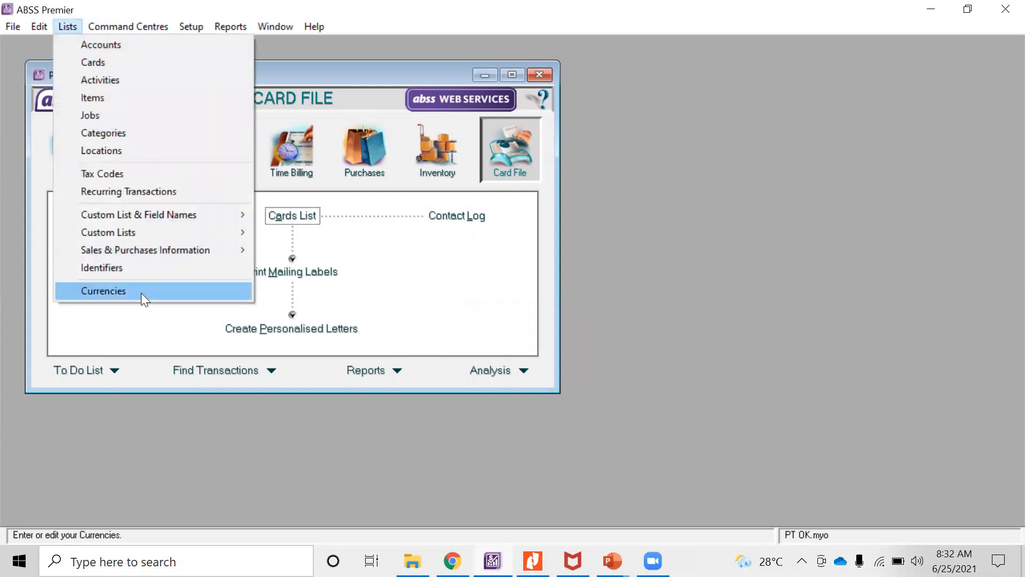
click(111, 294)
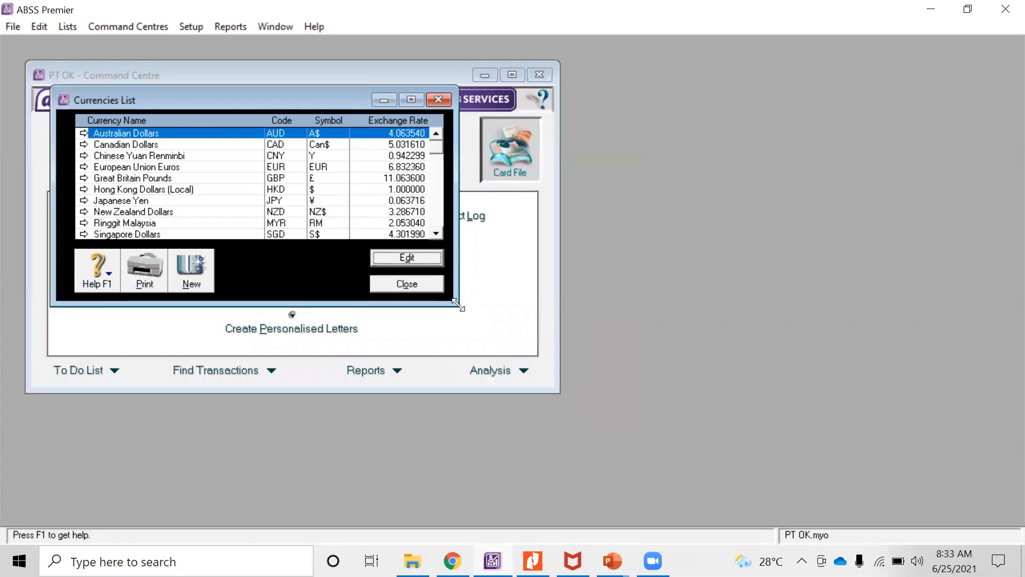
drag(457, 305, 799, 510)
click(753, 99)
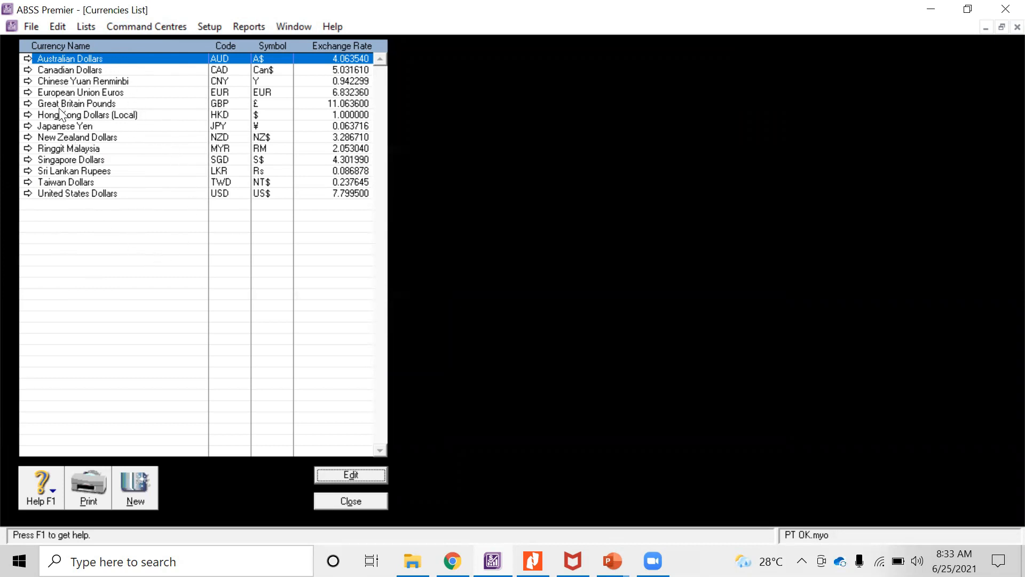
Step: Consult the currency table in Latihan 10.pdf in Nitro Pro and set the local Hong Kong Dollars record's currency code to IDR
click(86, 113)
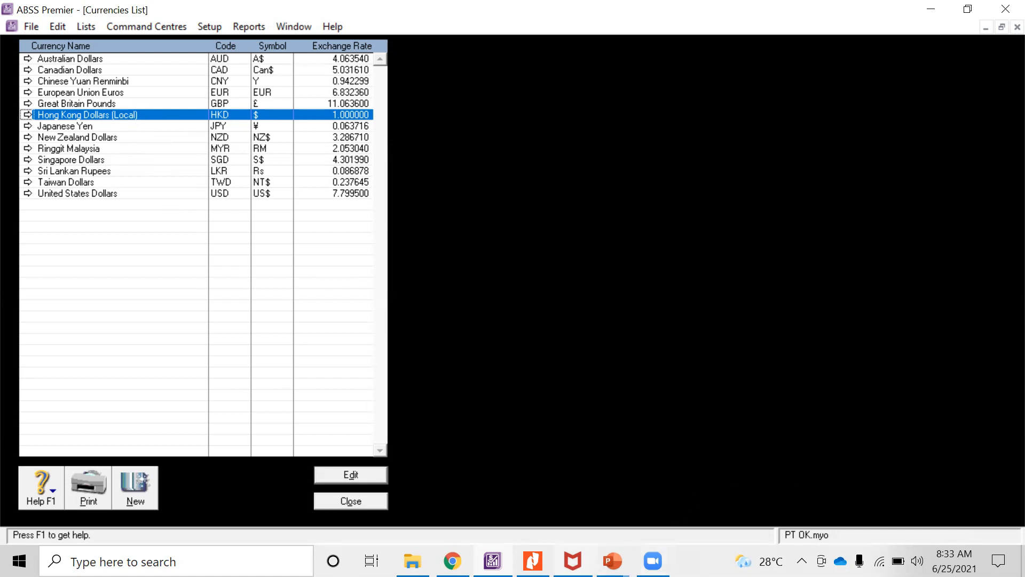
click(532, 561)
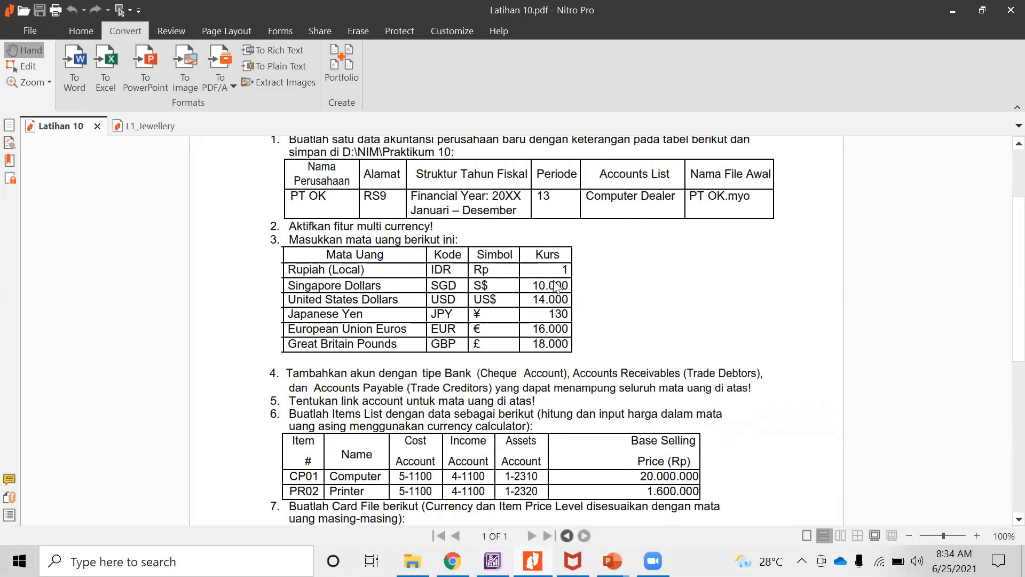
key(alt+Tab)
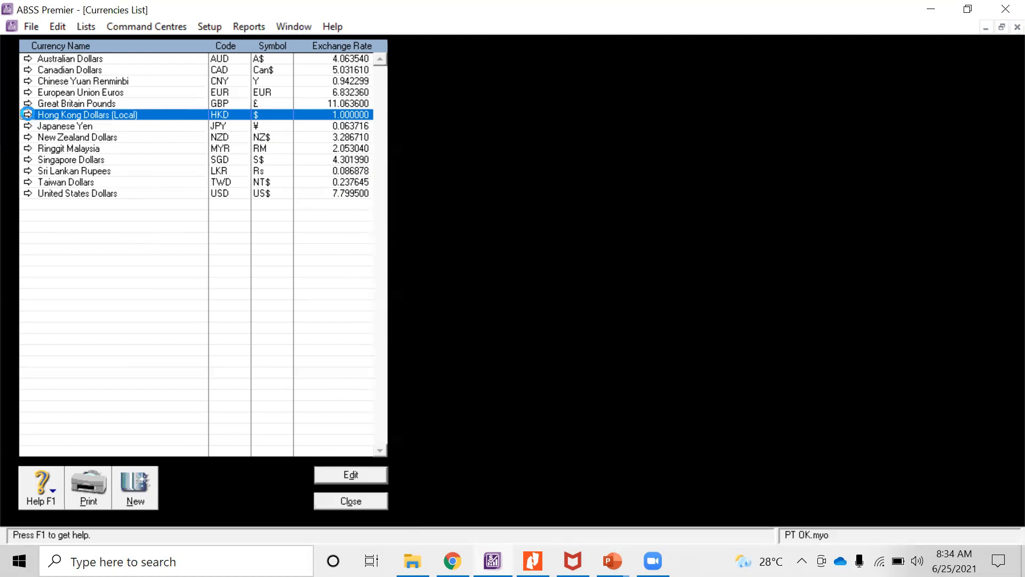
click(26, 114)
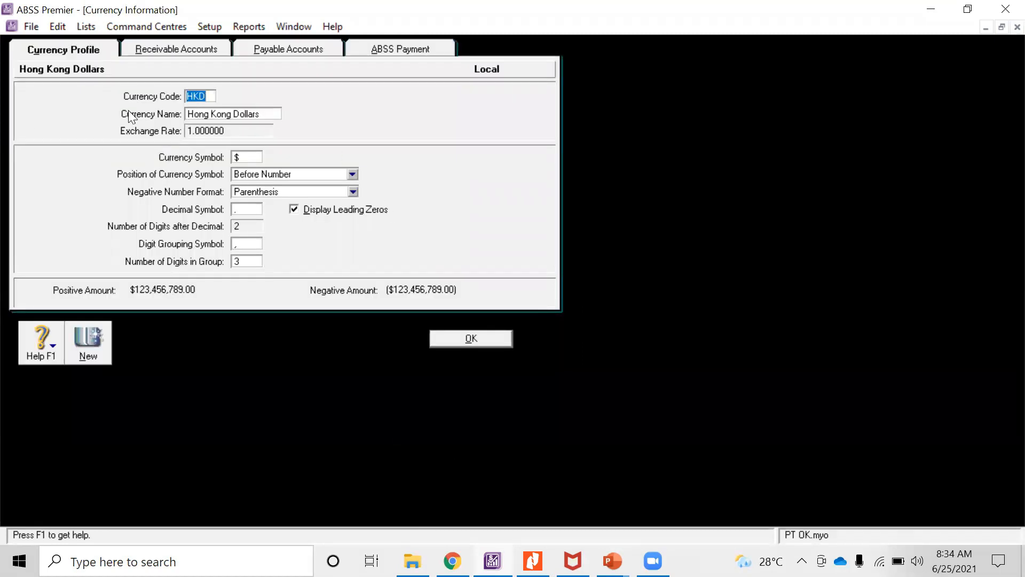
key(alt+Tab)
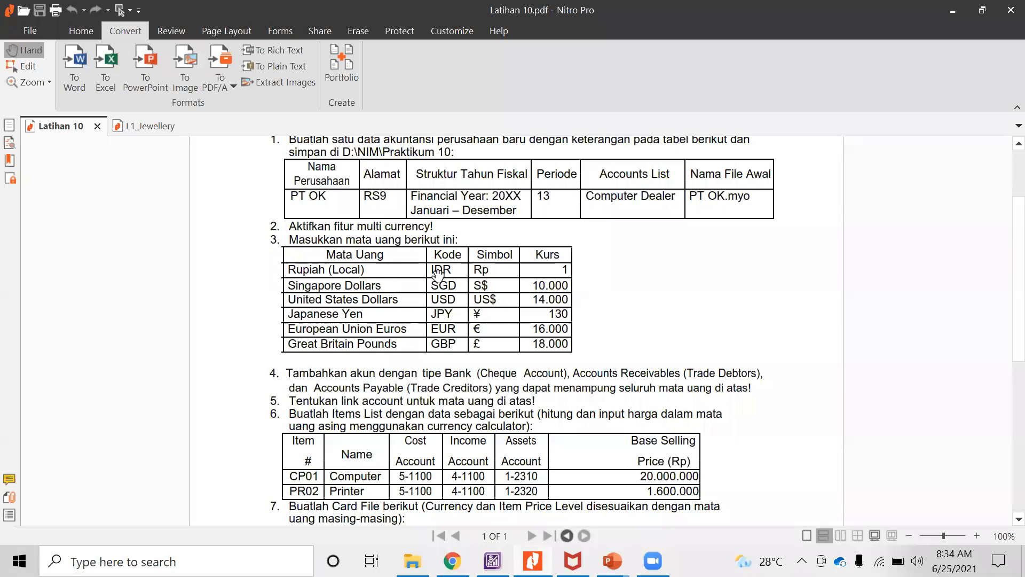
key(alt+Tab)
key(BackSpace)
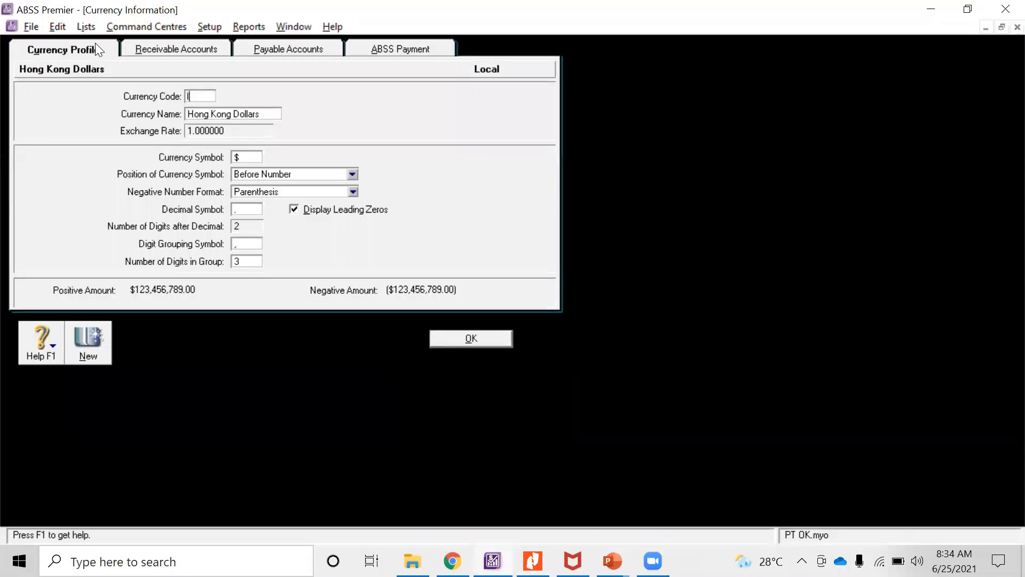
text(IDR)
key(Tab)
Step: Set the local currency's name to Rupiah and its symbol to Rp per the worksheet, and save the record
key(alt+Tab)
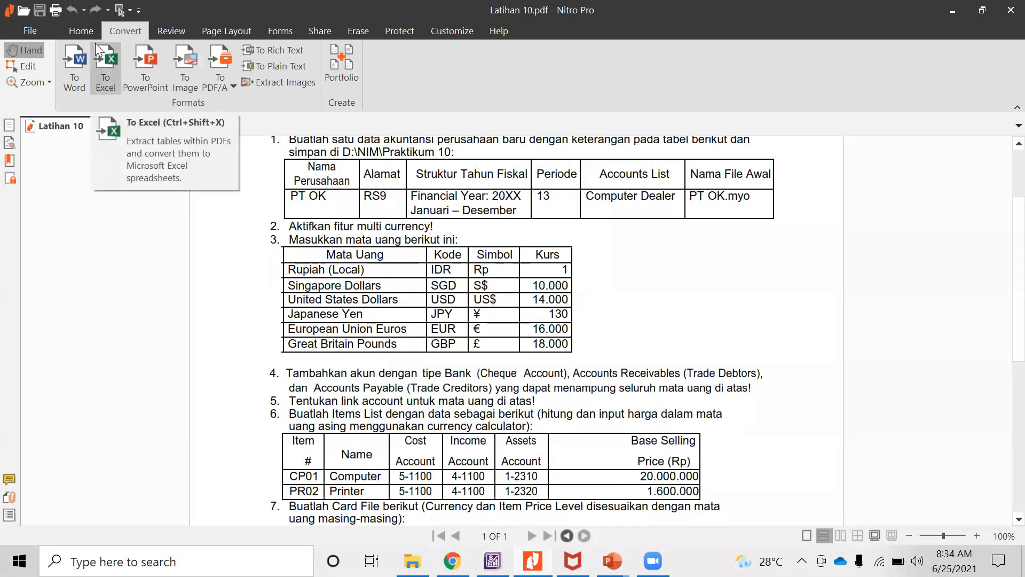
key(alt+Tab)
key(alt+Tab)
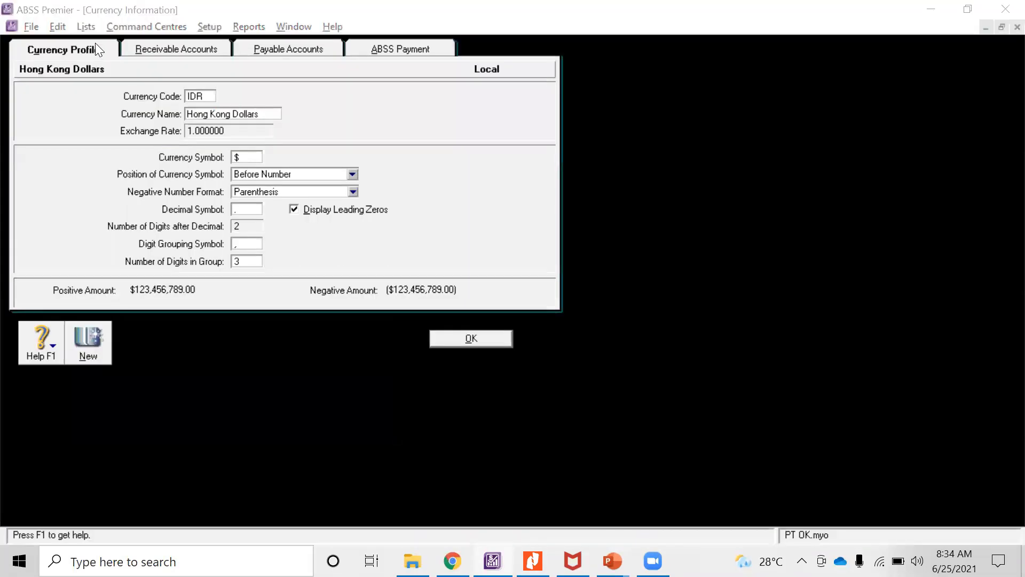
key(alt+Tab)
text(Rupiah)
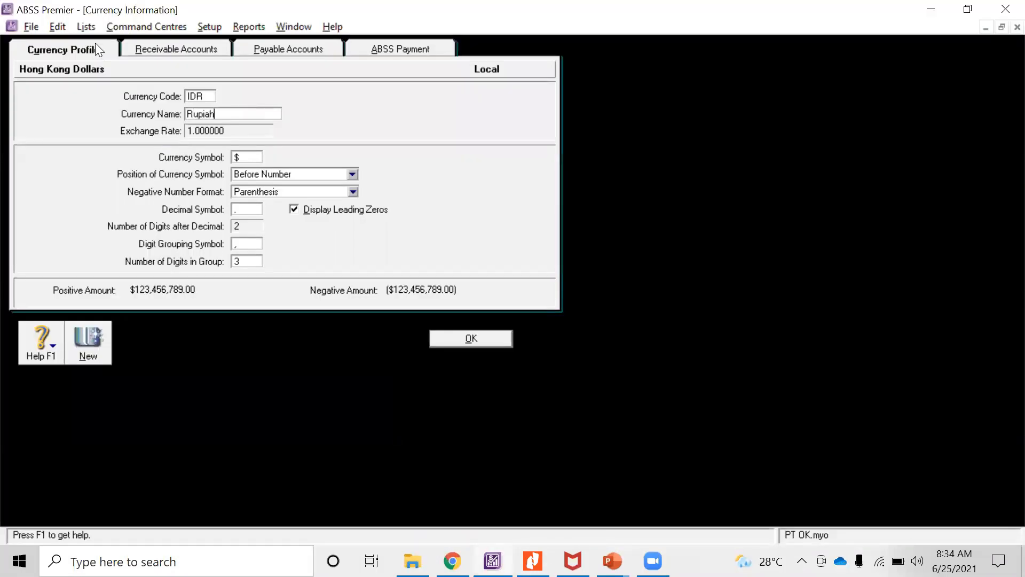
key(Tab)
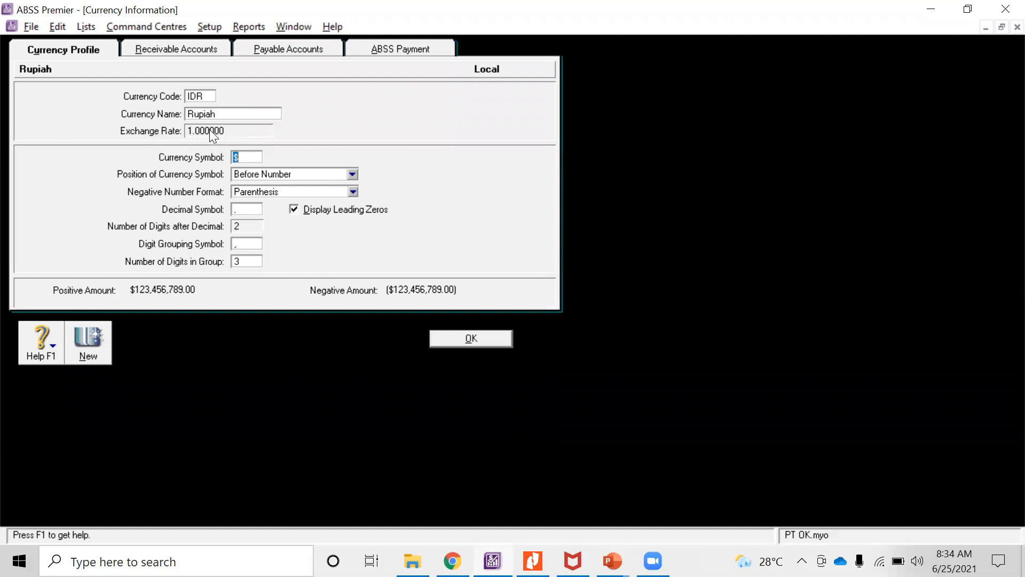
key(alt+Tab)
key(alt+Tab)
click(493, 340)
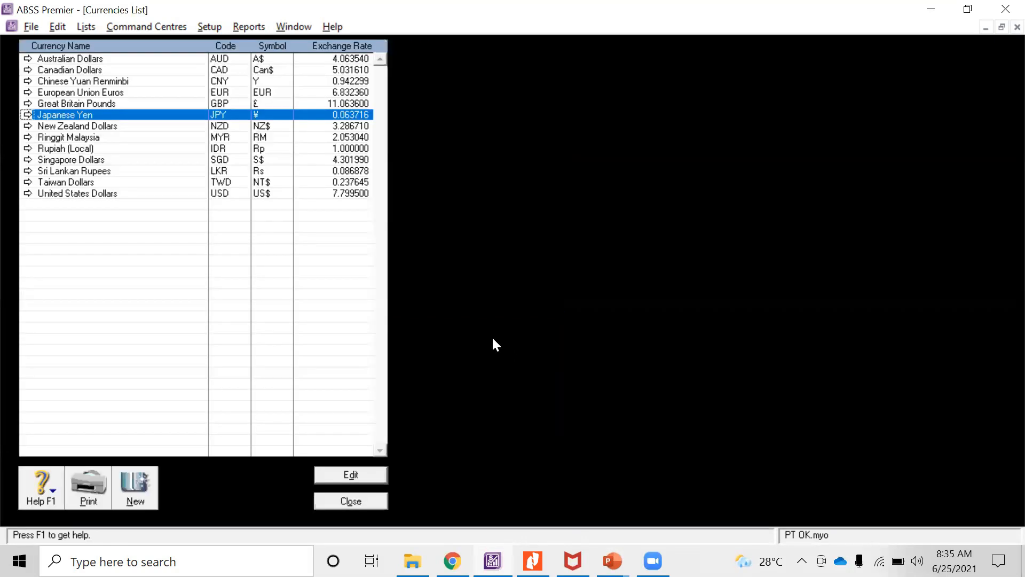
Step: Set the Singapore Dollars exchange rate to 10000, following the currency table in Latihan 10.pdf
click(94, 158)
click(97, 147)
key(alt+Tab)
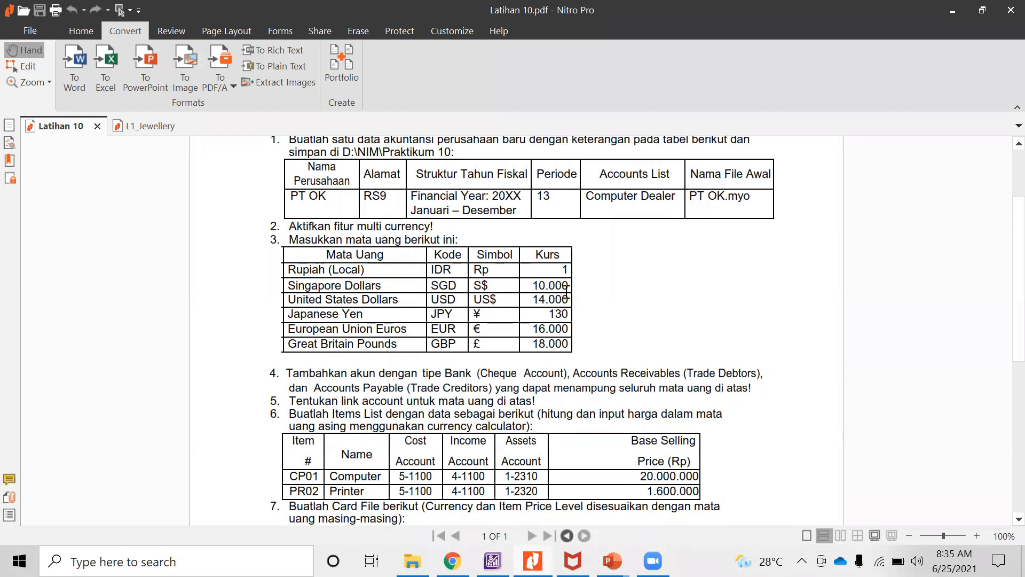
key(alt+Tab)
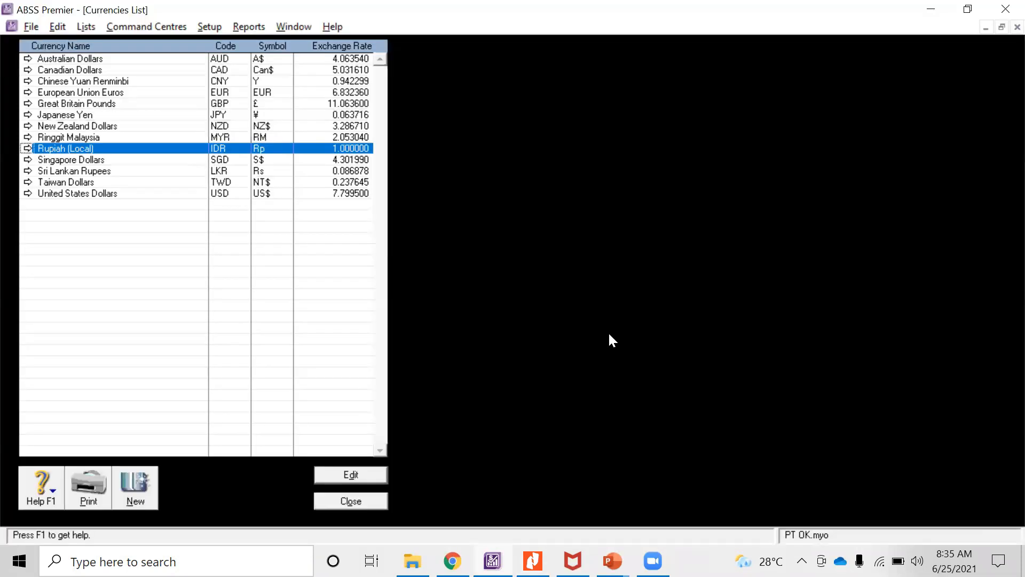
click(110, 161)
click(28, 161)
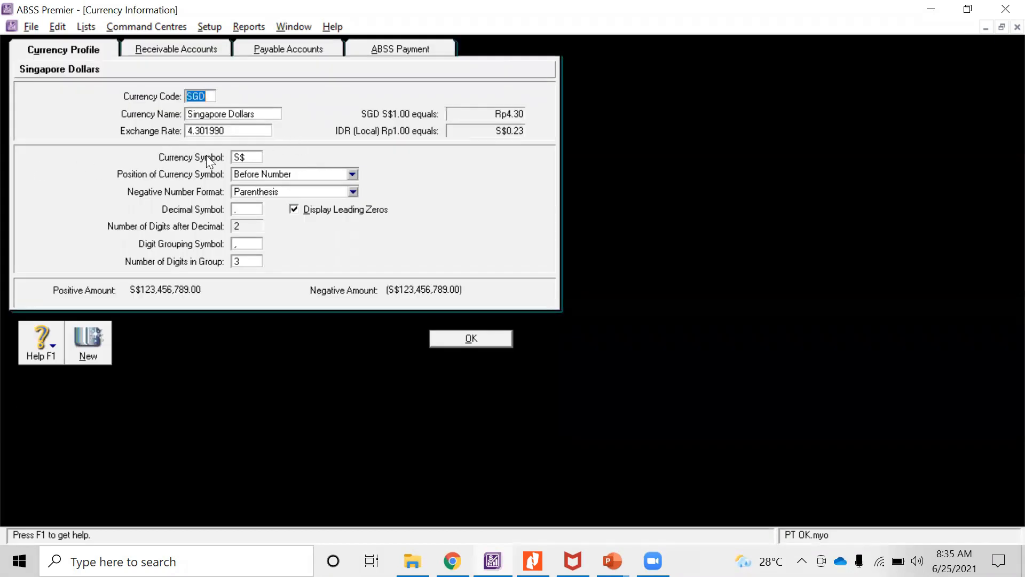
key(alt+Tab)
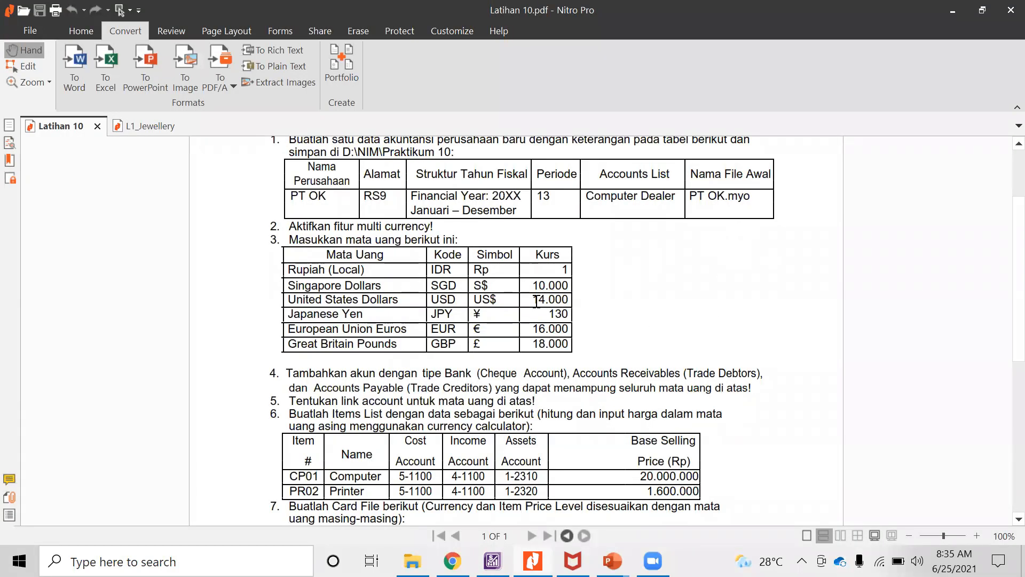
key(alt+Tab)
click(227, 128)
key(alt+Tab)
key(alt+Tab)
text(10000)
key(Tab)
Step: Check the Singapore Dollars details against the table in Latihan 10.pdf and save the currency record
key(alt+Tab)
key(alt+Tab)
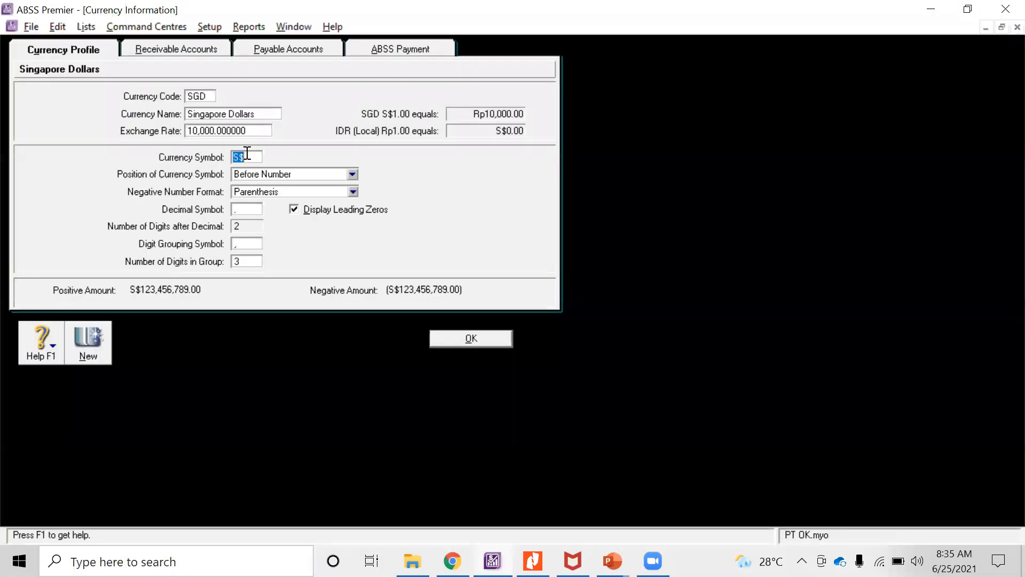
key(alt+Tab)
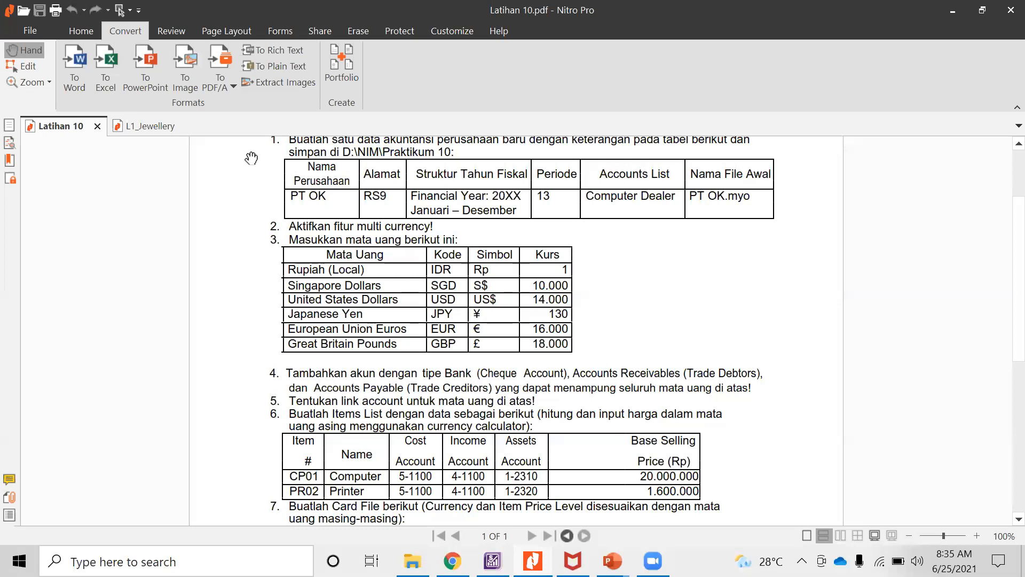
key(alt+Tab)
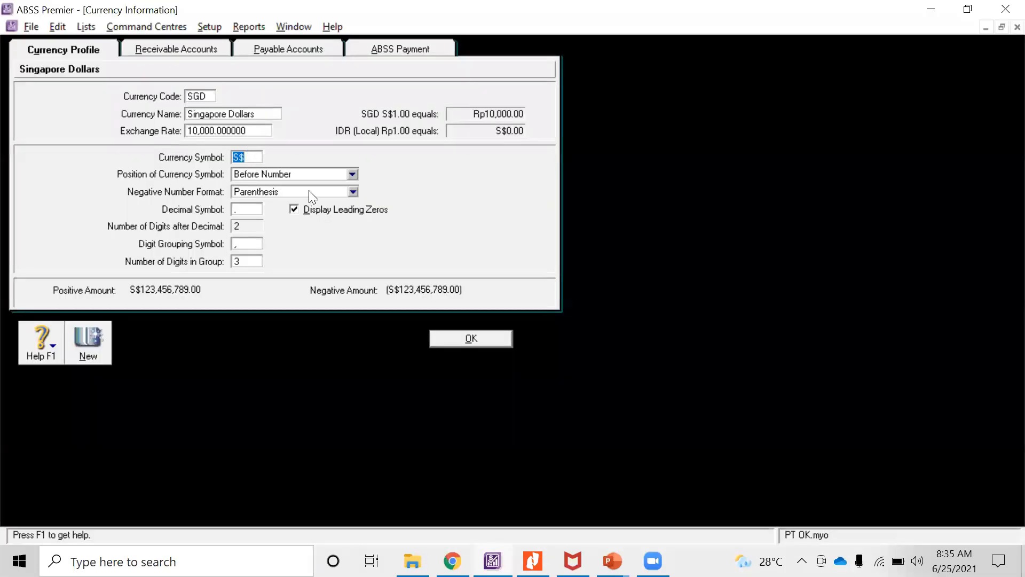
click(480, 341)
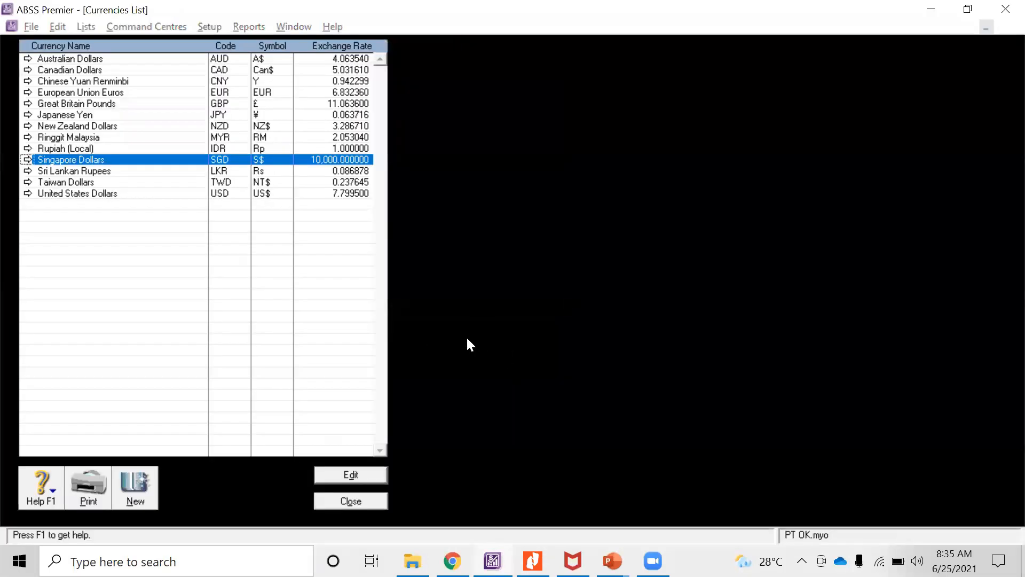
Step: Set the United States Dollars exchange rate to 14,000 per the table in Latihan 10.pdf and save the record
key(alt+Tab)
key(alt+Tab)
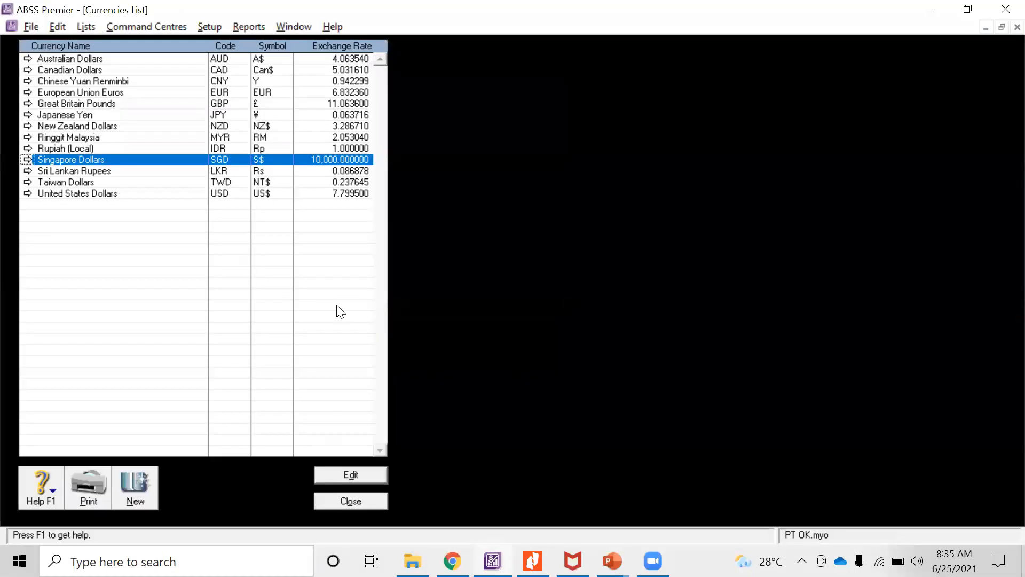
click(29, 193)
key(alt+Tab)
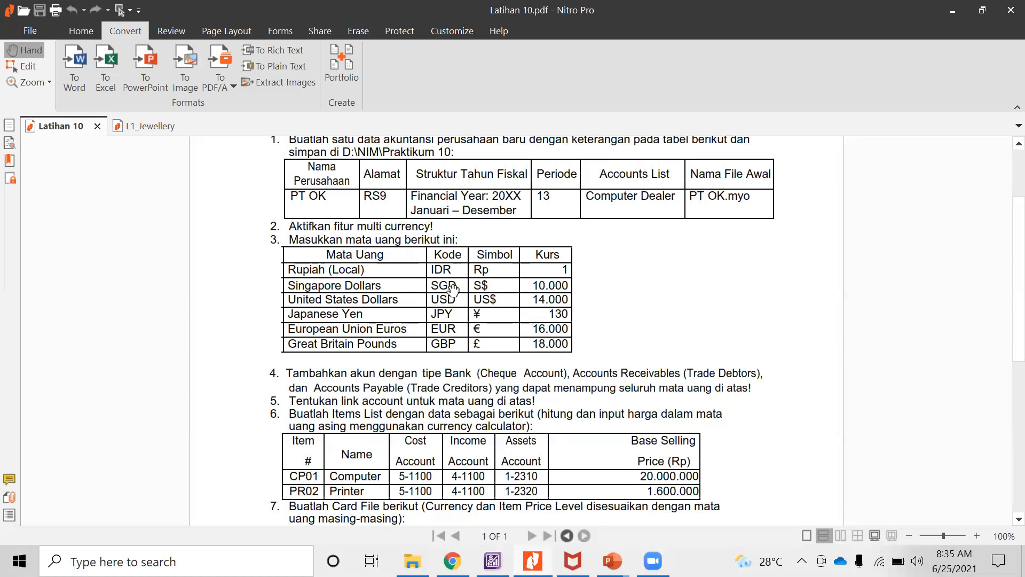
key(alt+Tab)
double_click(233, 131)
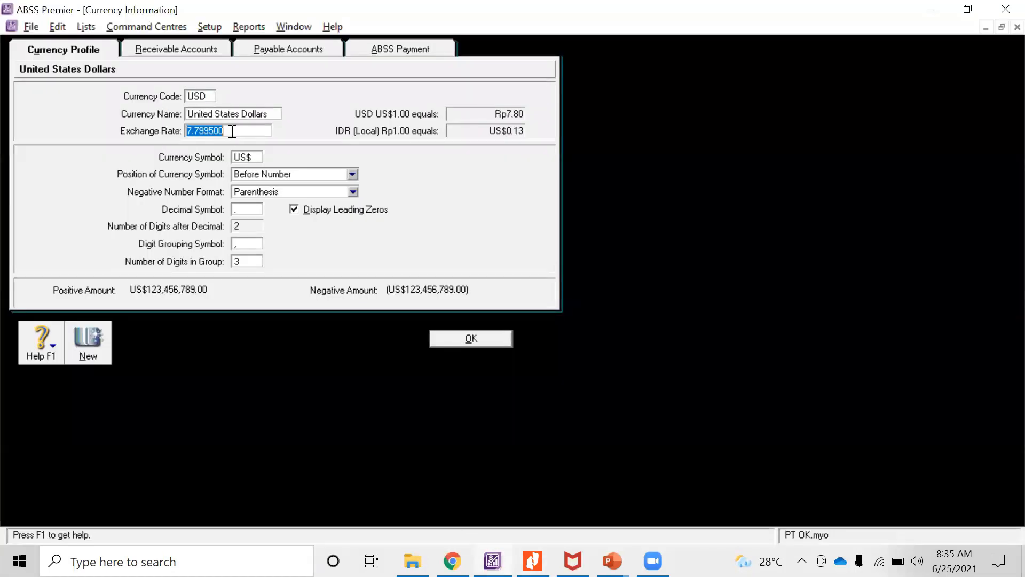
text(14,000)
key(Tab)
key(alt+Tab)
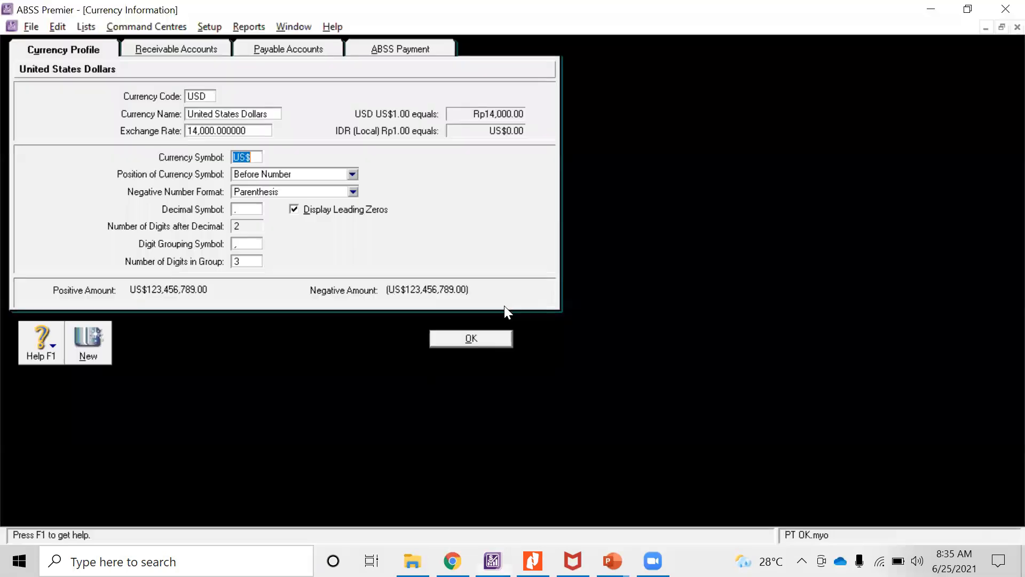
key(alt+Tab)
click(470, 338)
Step: Set the Japanese Yen exchange rate to 130, following the currency table in Latihan 10.pdf, and save the record
key(alt+Tab)
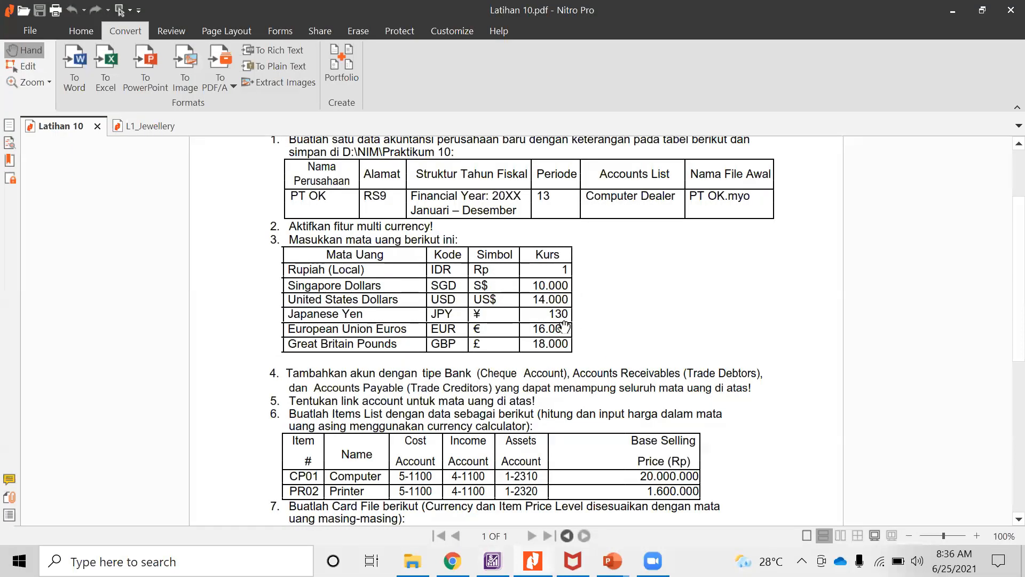
key(alt+Tab)
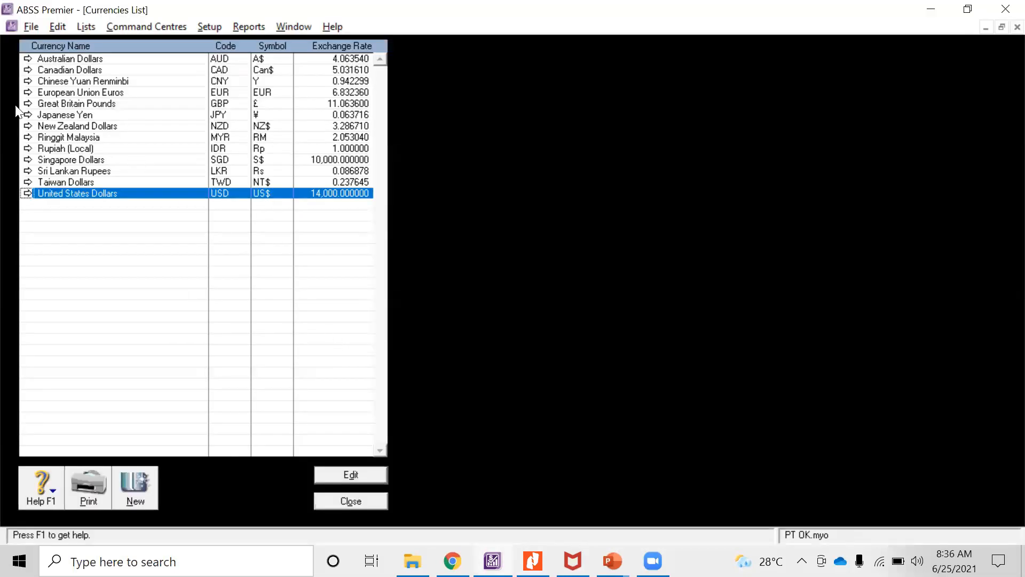
click(24, 117)
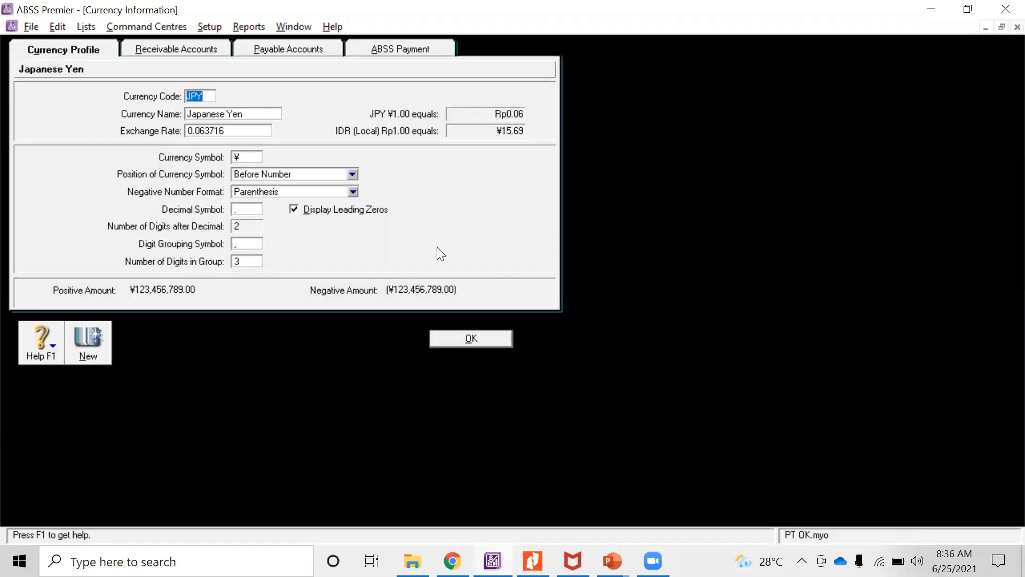
key(alt+Tab)
key(alt+Tab)
click(246, 127)
text(130)
key(Tab)
key(alt+Tab)
key(alt+Tab)
click(477, 339)
Step: Set the European Union Euros exchange rate to 16000, following the currency table in Latihan 10.pdf
key(alt+Tab)
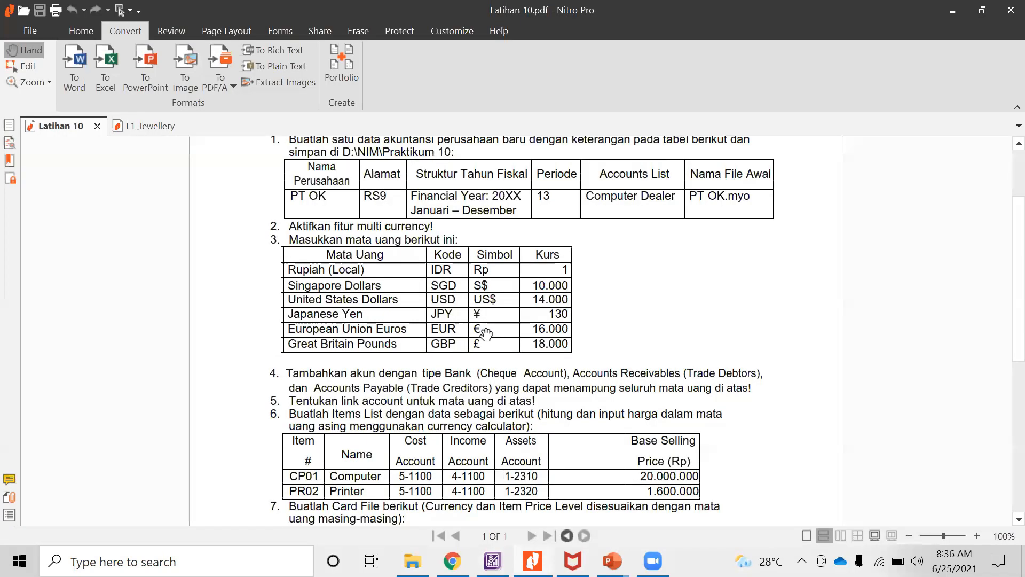
key(alt+Tab)
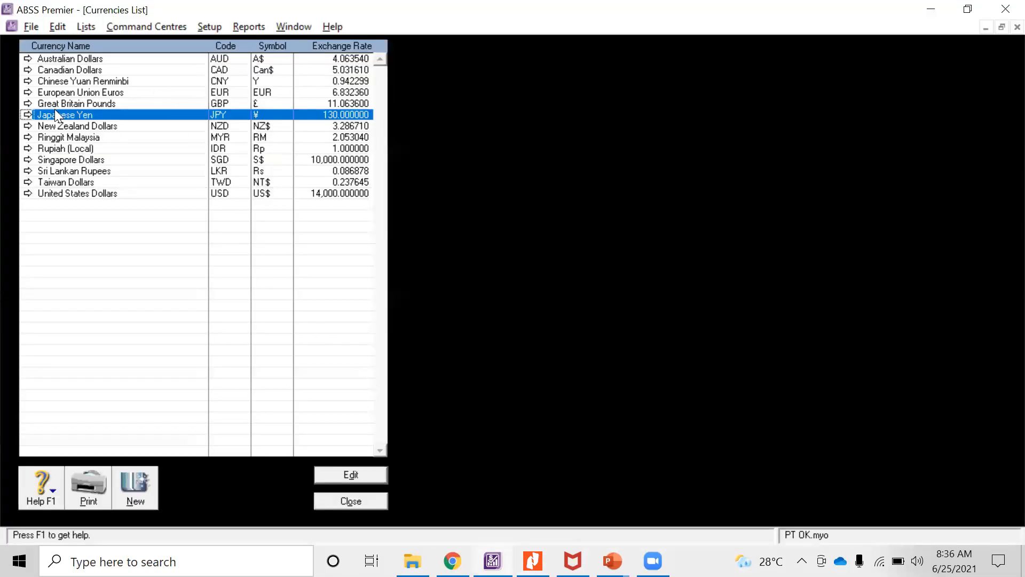
click(27, 93)
click(238, 132)
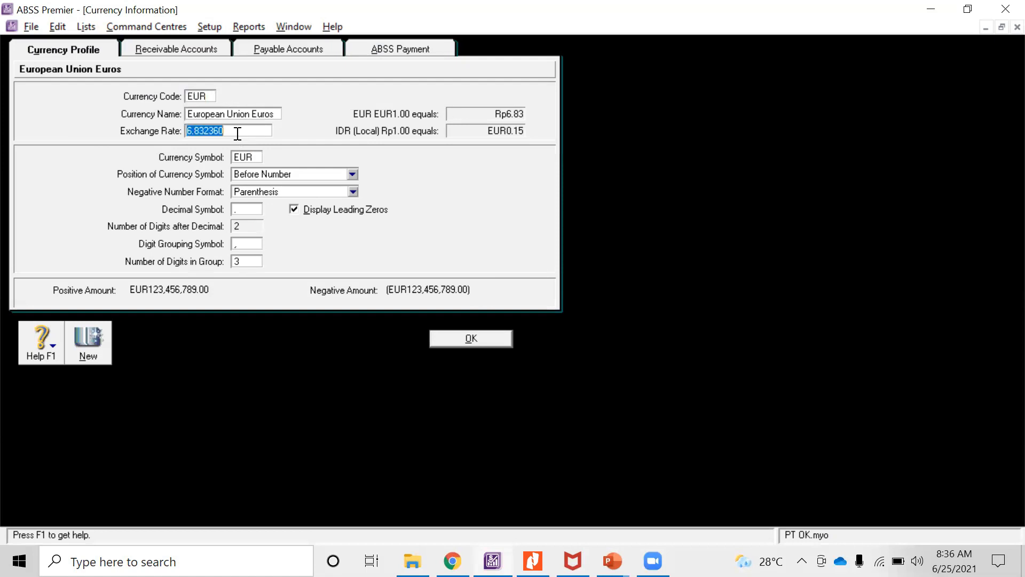
key(alt+Tab)
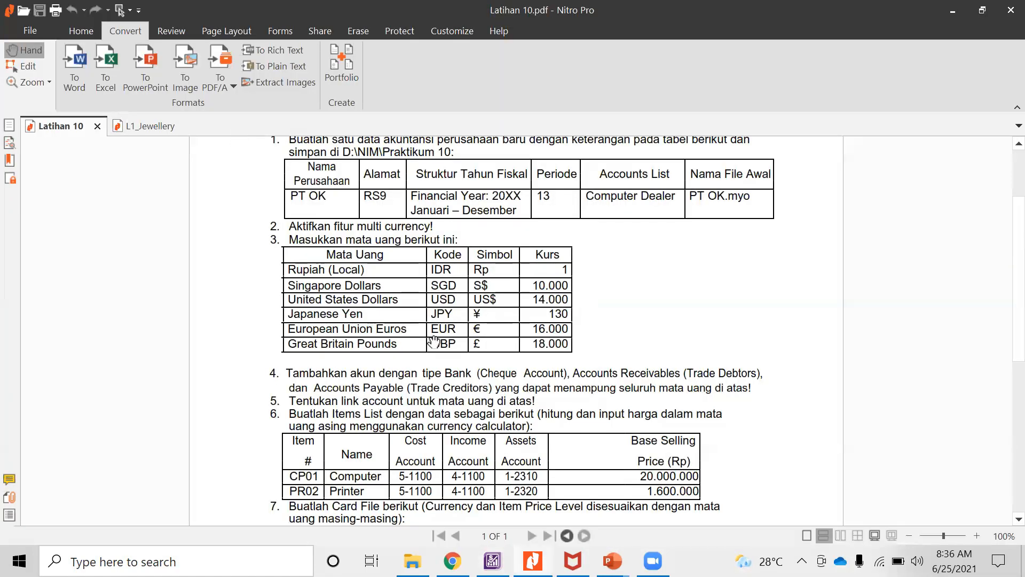
key(alt+Tab)
text(16000)
key(Tab)
Step: Check the European Union Euros details against the table in Latihan 10.pdf and save the currency record
key(alt+Tab)
key(alt+Tab)
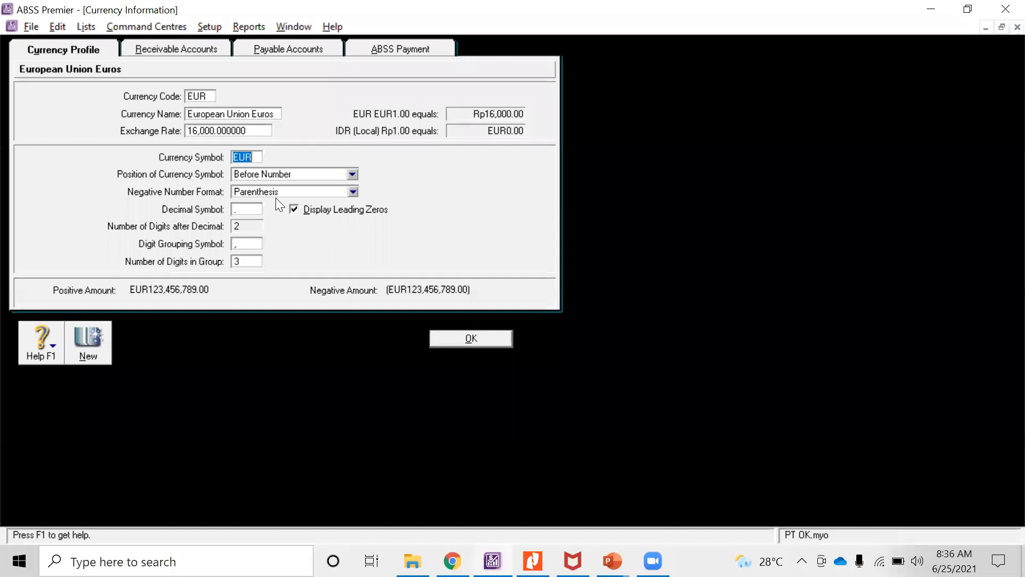
key(alt+Tab)
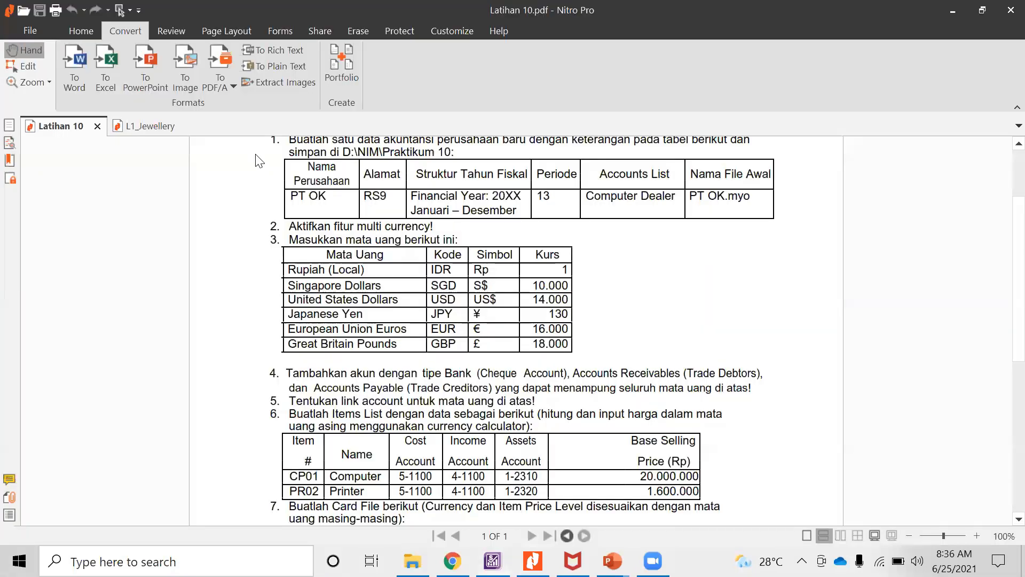
key(alt+Tab)
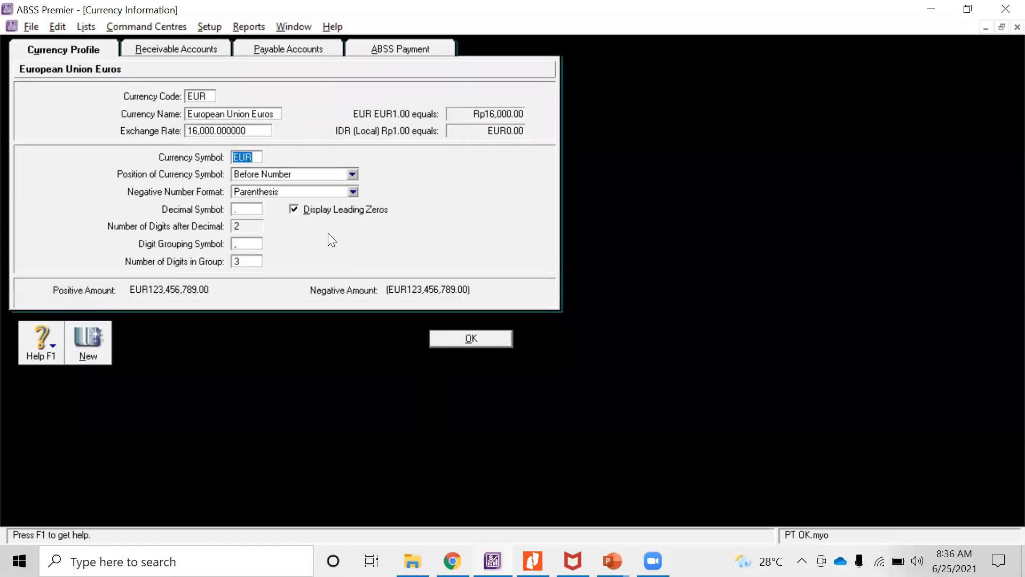
click(495, 342)
Step: Set the Great Britain Pounds exchange rate to 18,000 per the table in Latihan 10.pdf and save the record
key(alt+Tab)
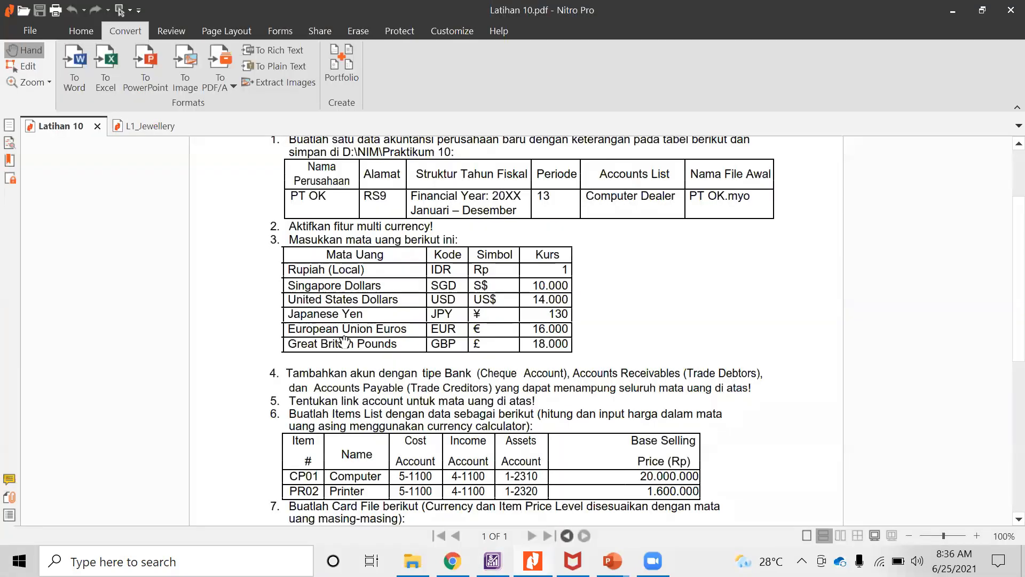
key(alt+Tab)
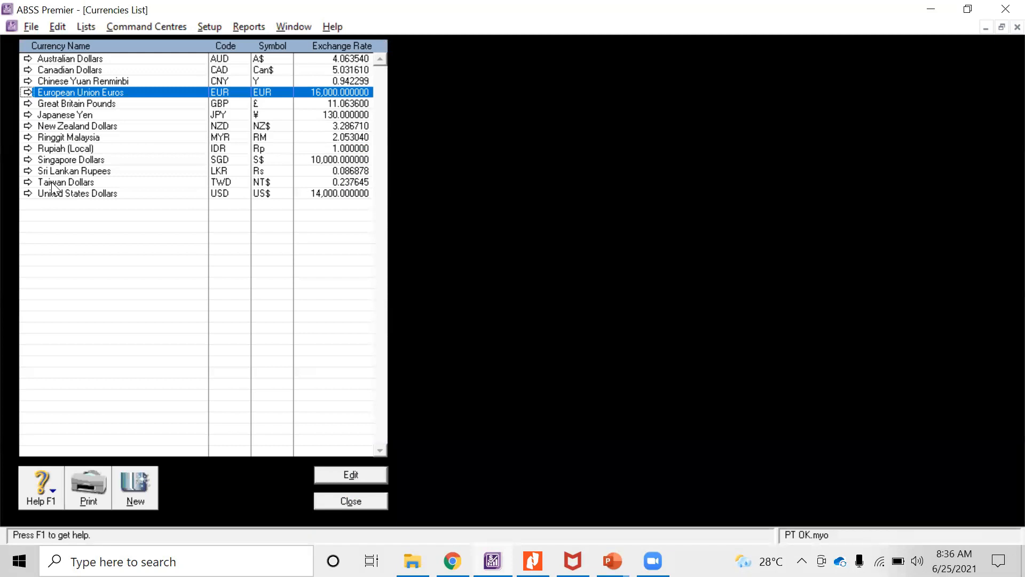
click(28, 104)
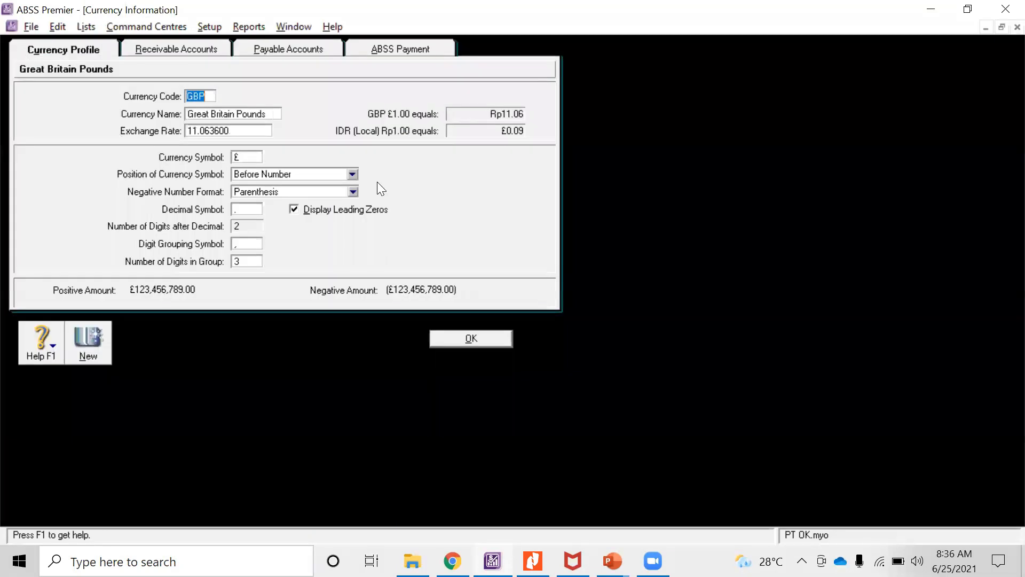
key(alt+Tab)
key(alt+Tab)
double_click(256, 132)
text(18,000)
key(Tab)
click(495, 340)
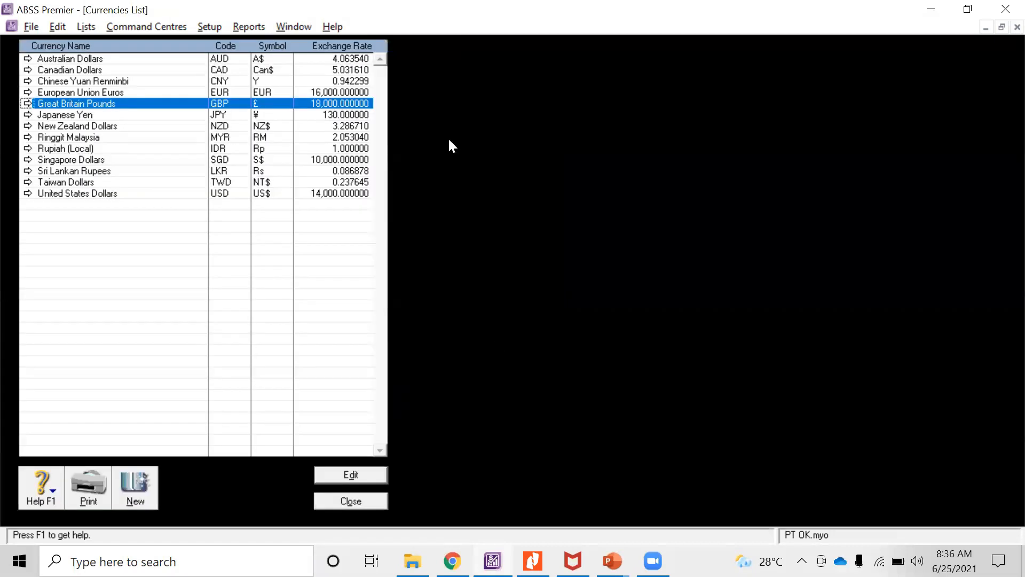
Step: Delete the Australian Dollars currency, which is not in the worksheet, and return to the currencies list
click(28, 59)
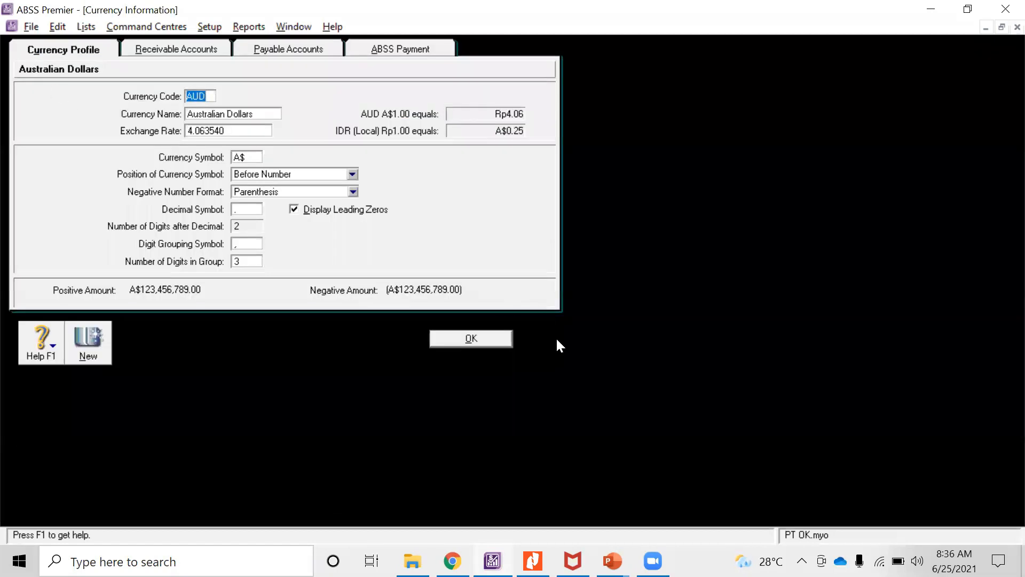
click(502, 343)
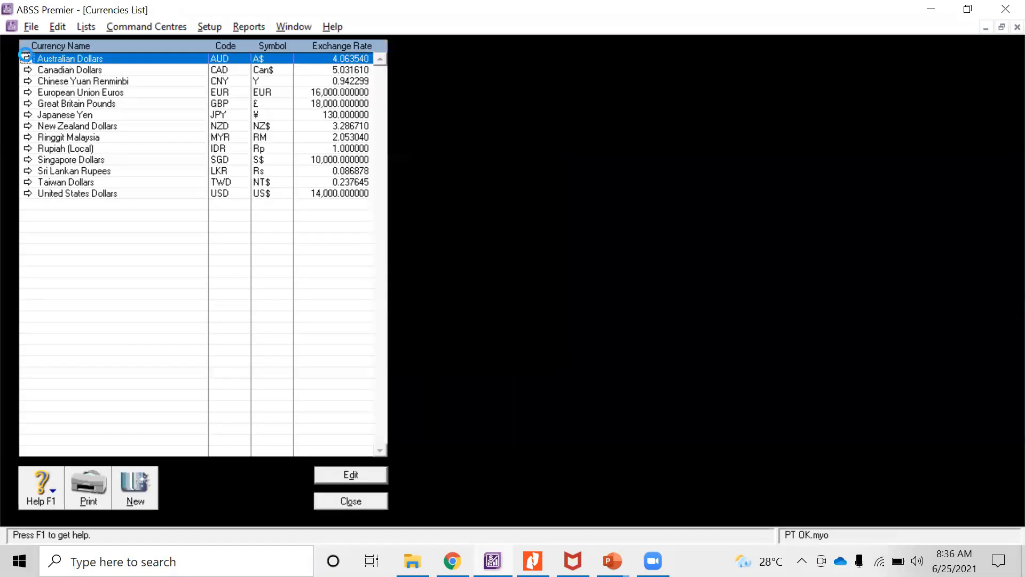
click(25, 55)
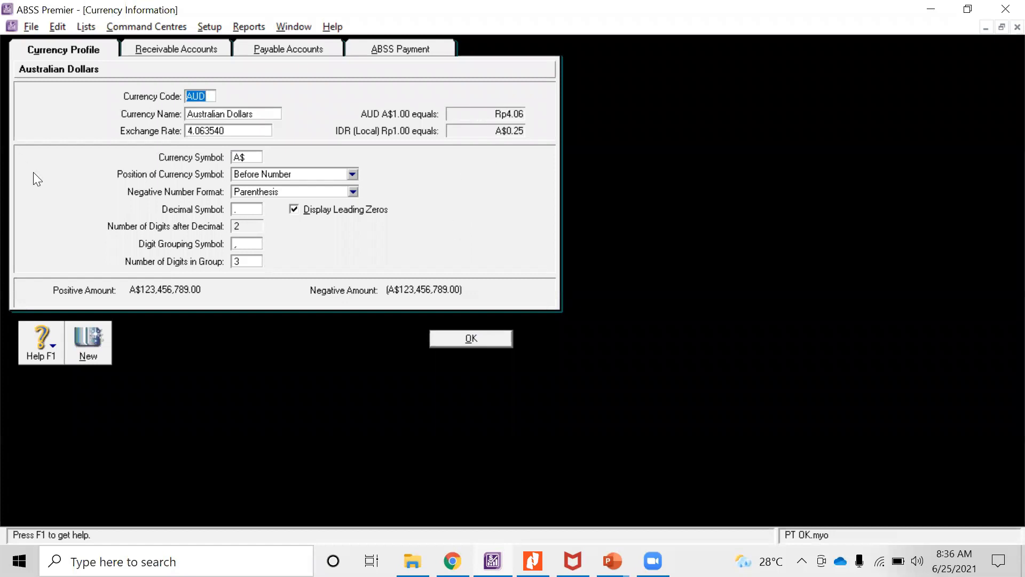
right_click(492, 198)
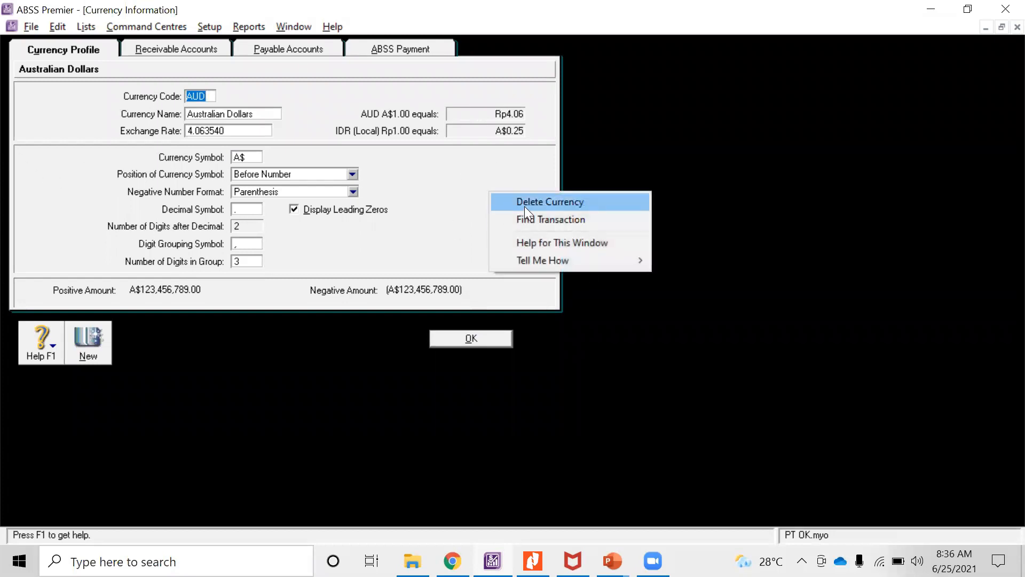
click(527, 203)
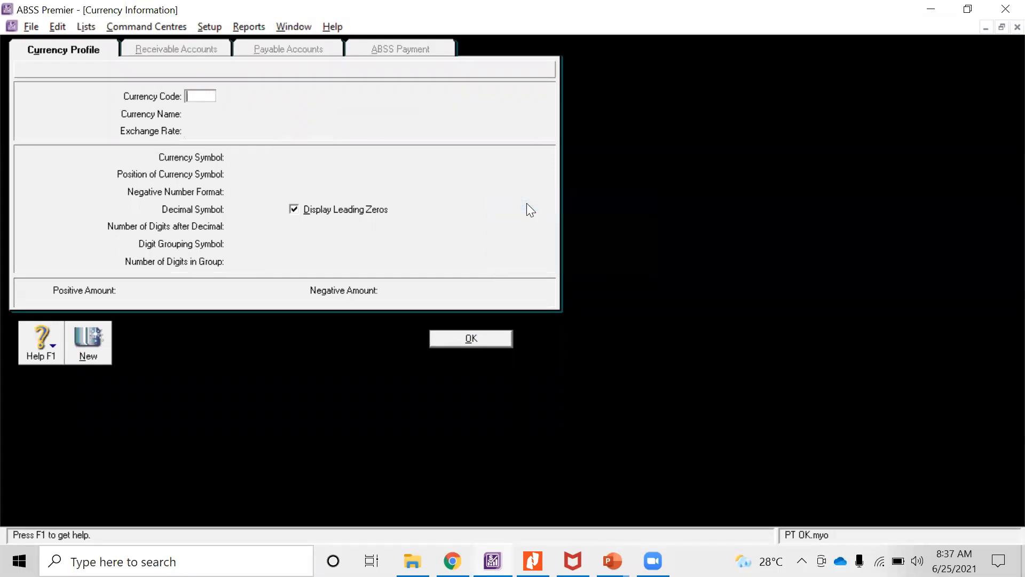
click(472, 338)
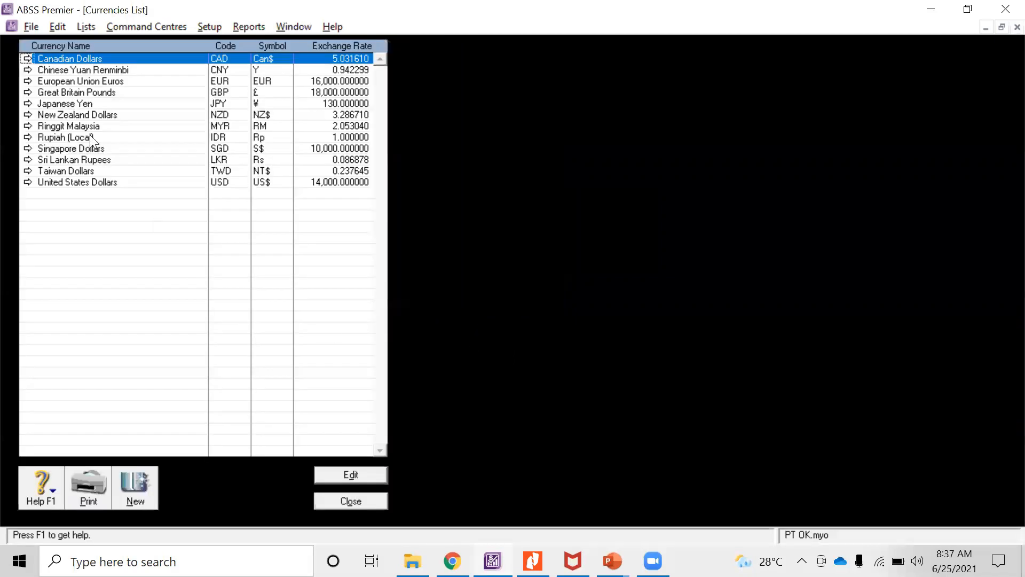
Step: Delete the Canadian Dollars and Chinese Yuan Renminbi currencies from the currencies list
click(26, 59)
right_click(493, 177)
click(574, 191)
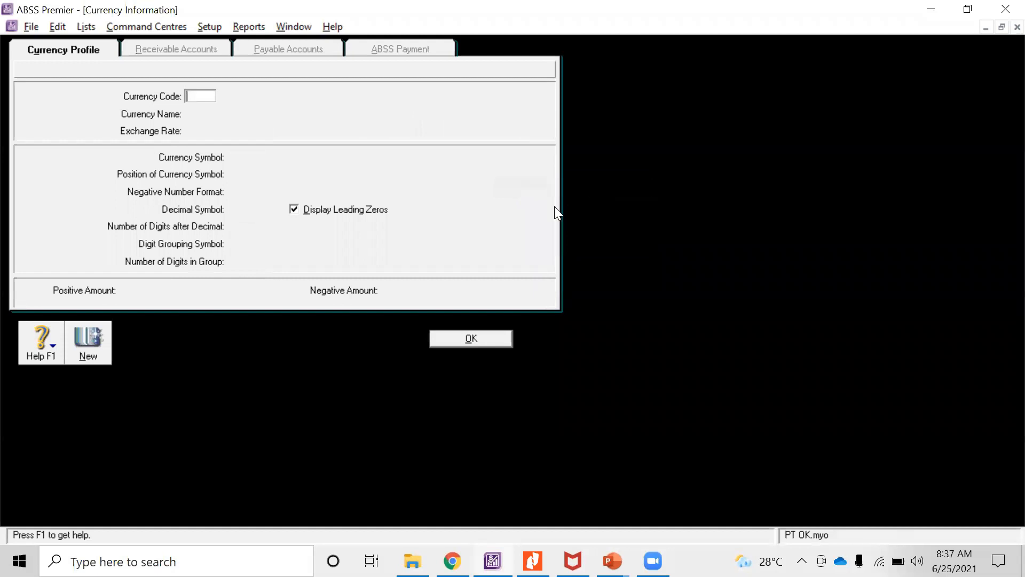
click(470, 340)
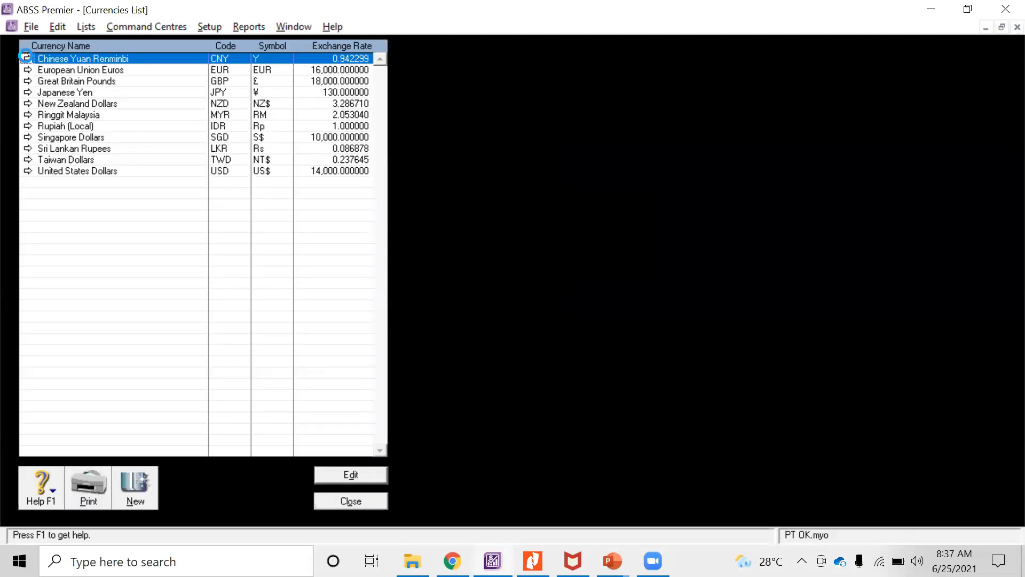
click(26, 59)
right_click(422, 158)
click(480, 169)
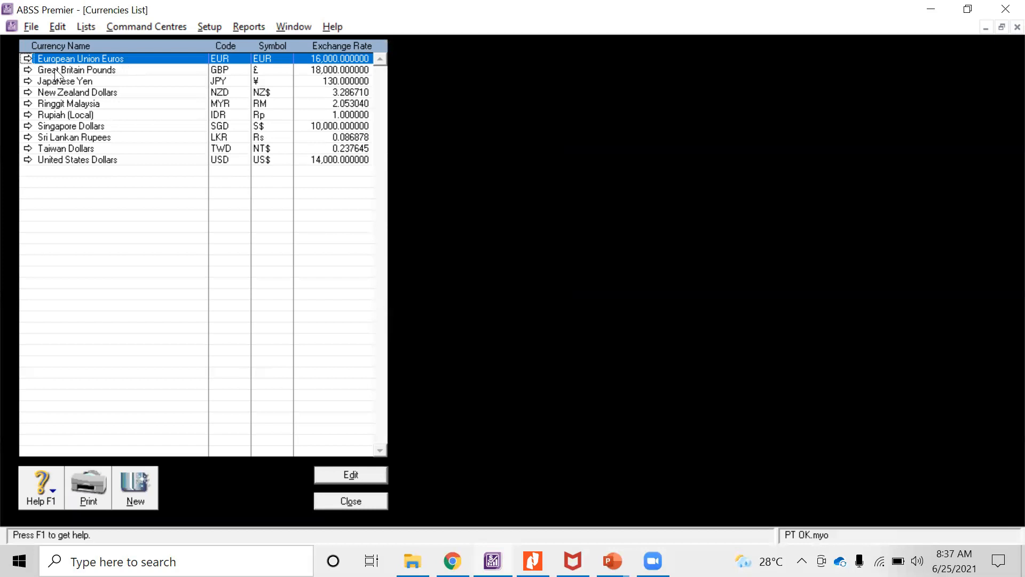
Step: Delete the New Zealand Dollars and Ringgit Malaysia currencies from the currencies list
click(27, 93)
right_click(417, 152)
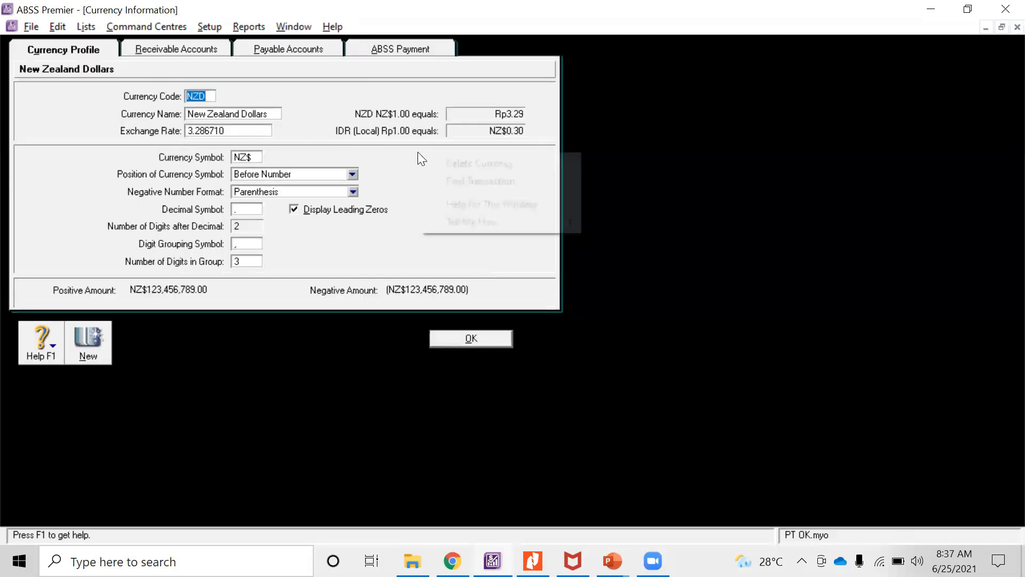
click(480, 163)
click(470, 338)
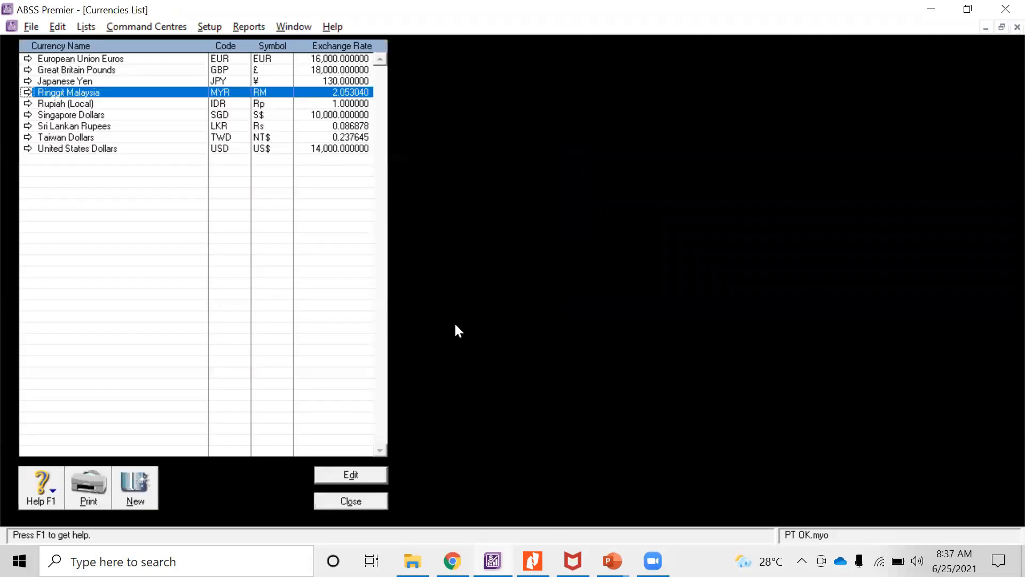
click(28, 93)
right_click(433, 141)
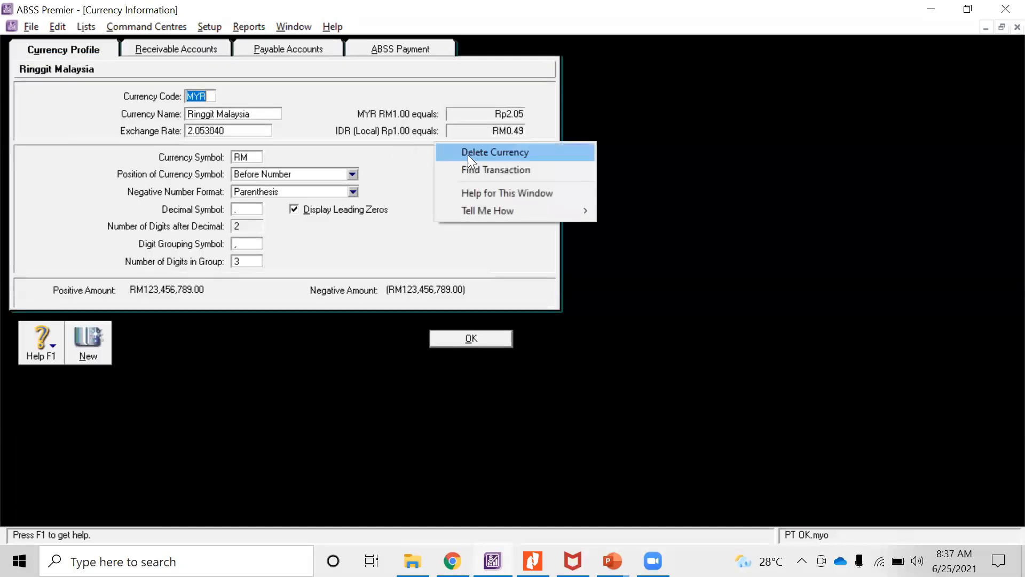
click(467, 152)
click(490, 343)
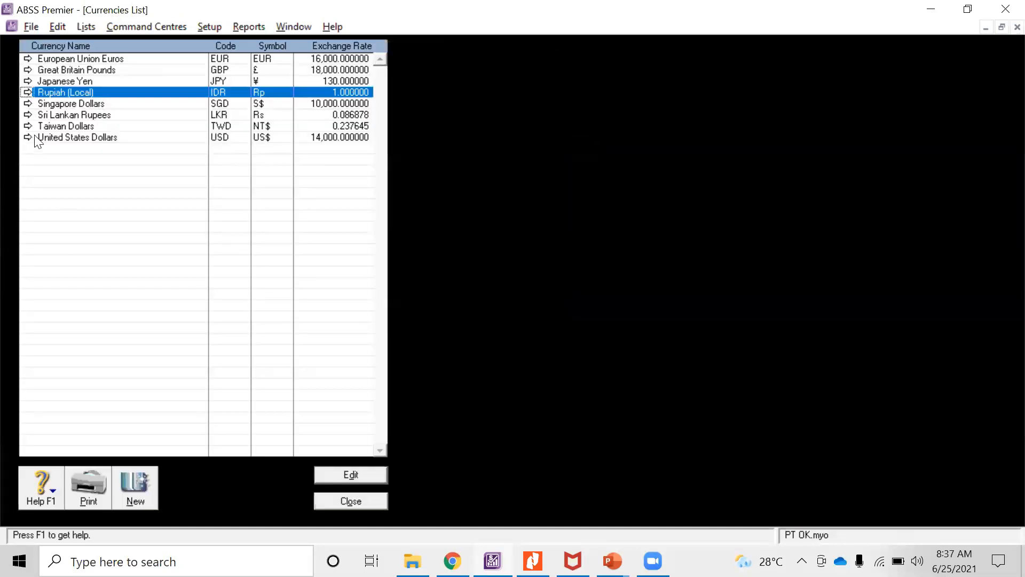
Step: Delete the Sri Lankan Rupees and Taiwan Dollars currencies from the currencies list
click(28, 116)
right_click(376, 161)
click(435, 169)
click(473, 341)
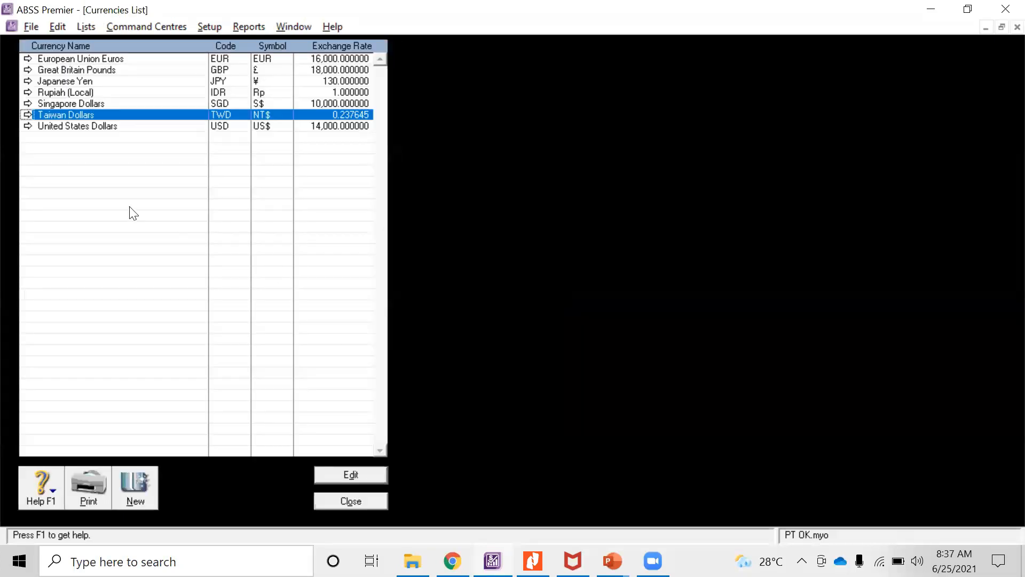
click(28, 116)
right_click(473, 169)
click(505, 180)
click(471, 339)
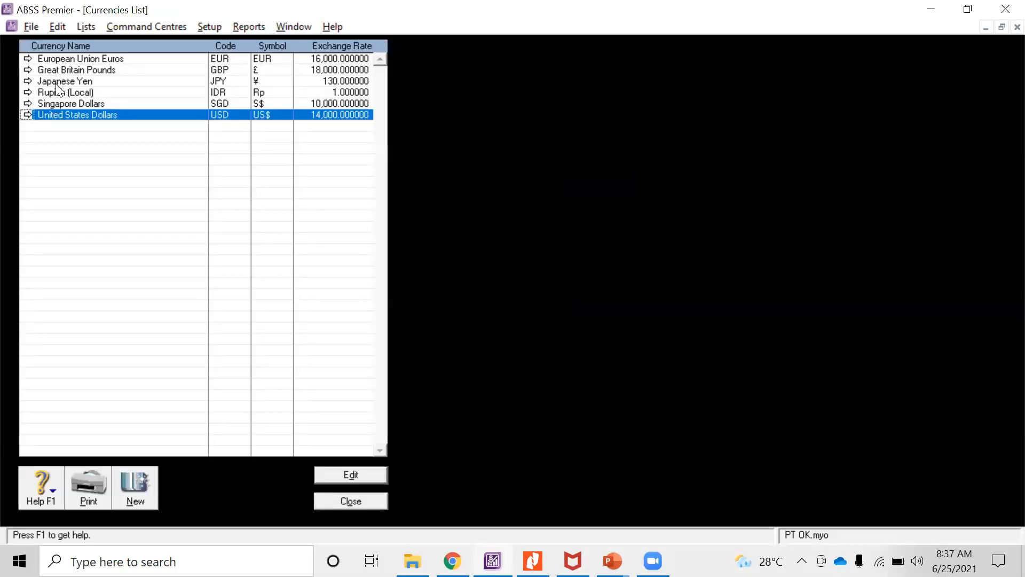
Step: Review the remaining tasks in Latihan 10.pdf, from adding bank, receivable and payable accounts for each currency through to the reports
key(alt+Tab)
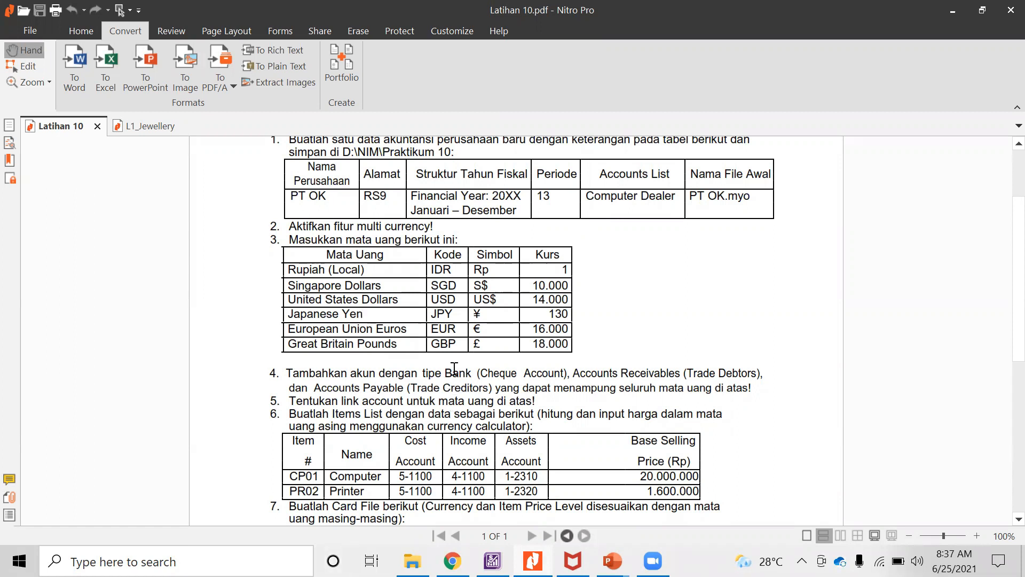
scroll(296, 379, down, 7)
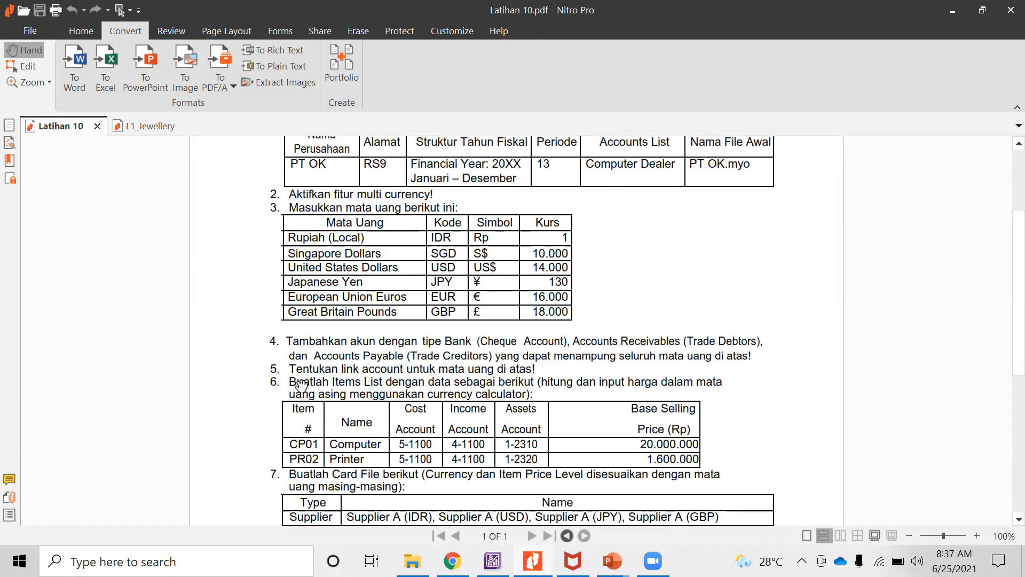
scroll(298, 381, up, 1)
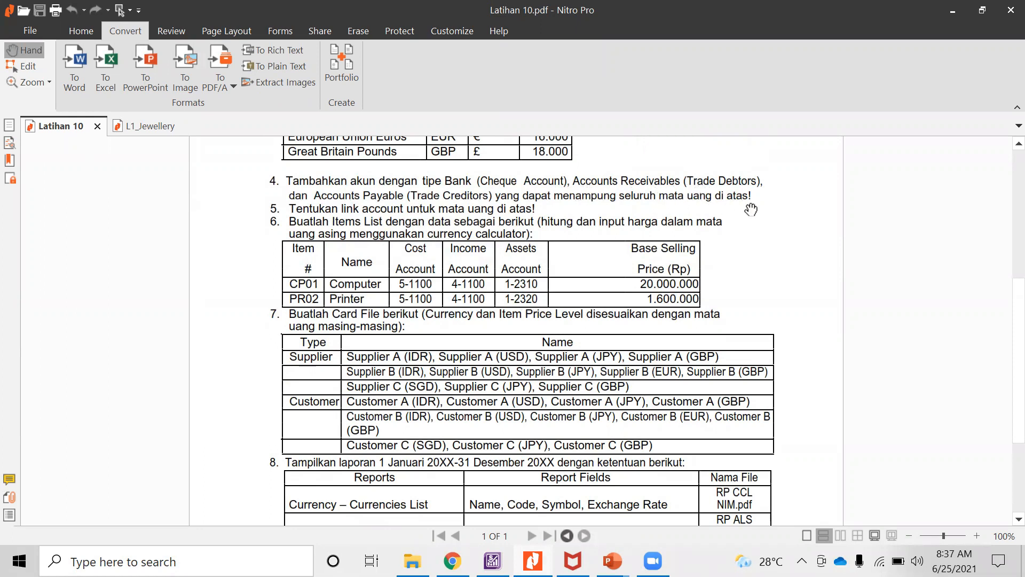
scroll(695, 220, down, 3)
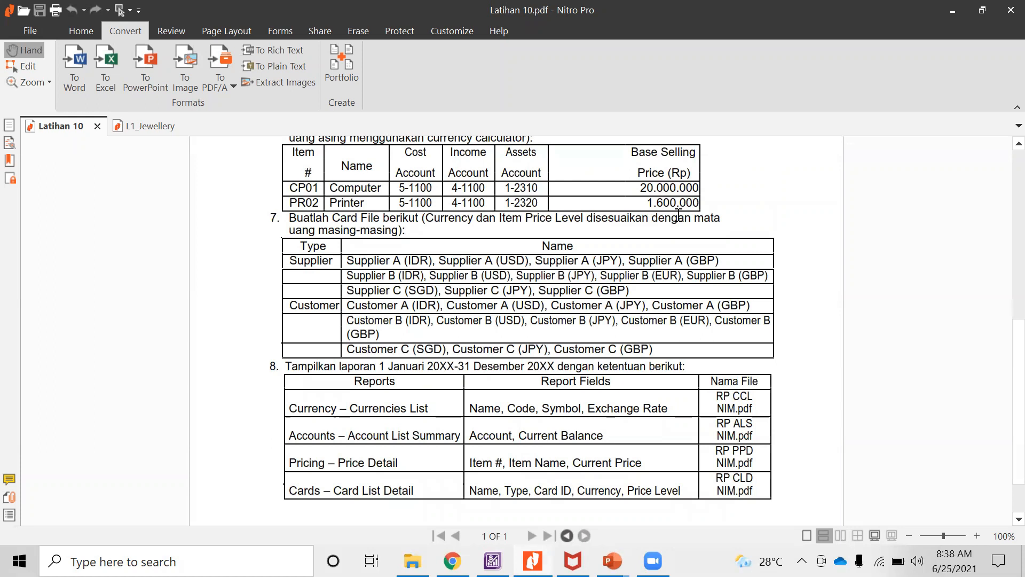
scroll(661, 211, down, 1)
scroll(654, 216, up, 4)
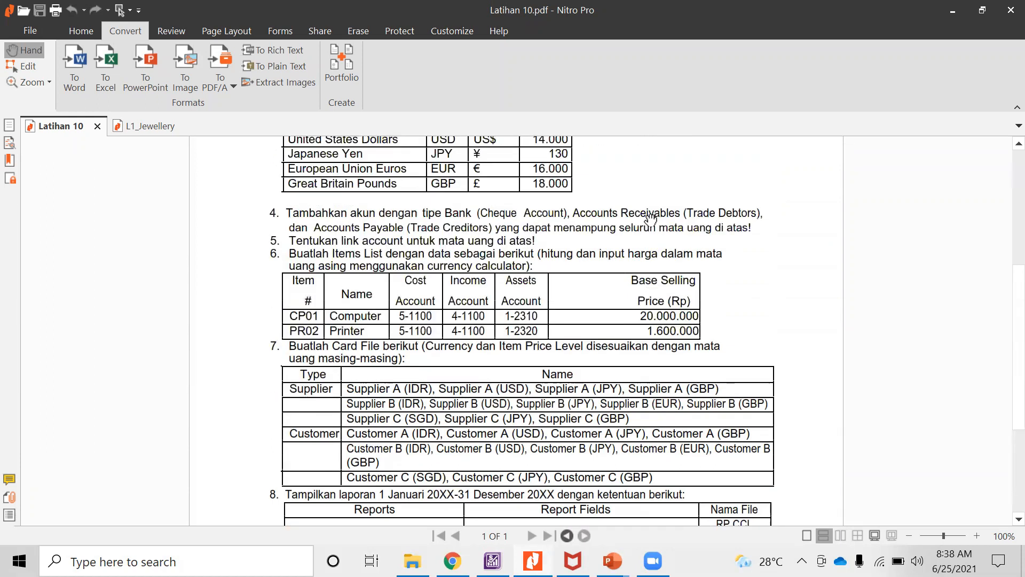
scroll(650, 220, down, 1)
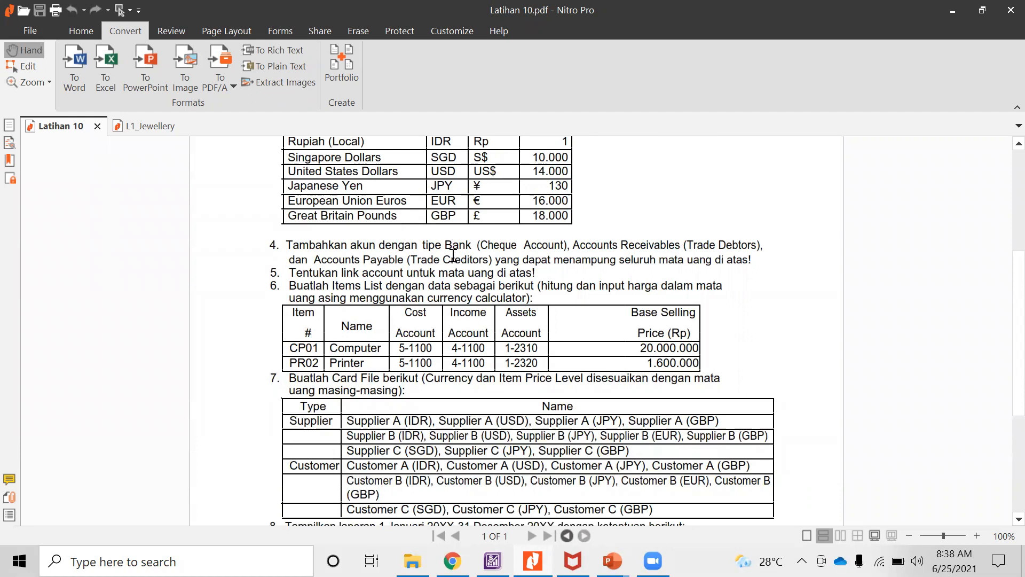
Step: Switch to ABSS Premier, close the currencies list and open the asset accounts in the Accounts List
scroll(453, 256, down, 1)
scroll(453, 255, up, 3)
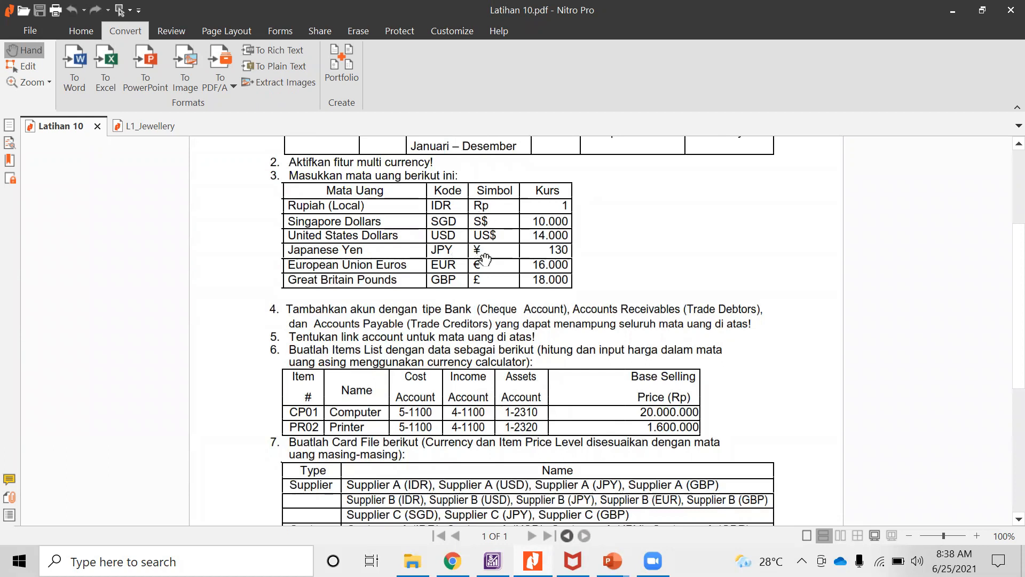
key(alt+Tab)
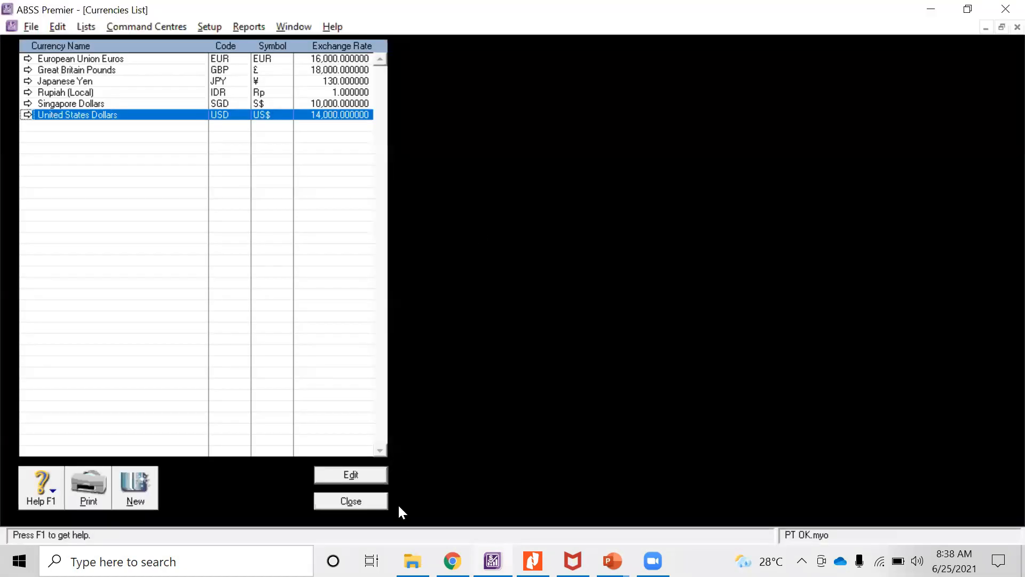
click(348, 501)
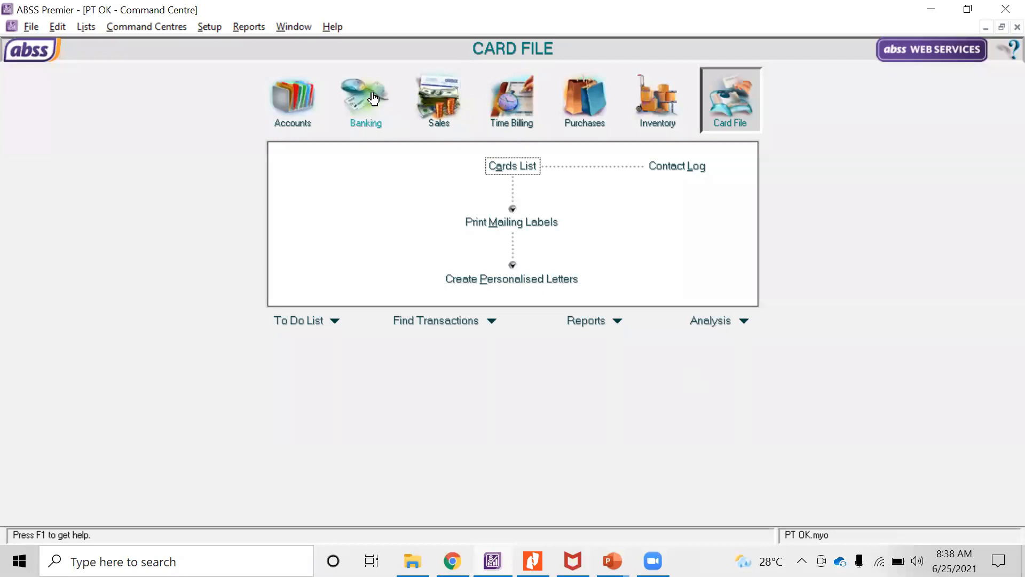
click(318, 105)
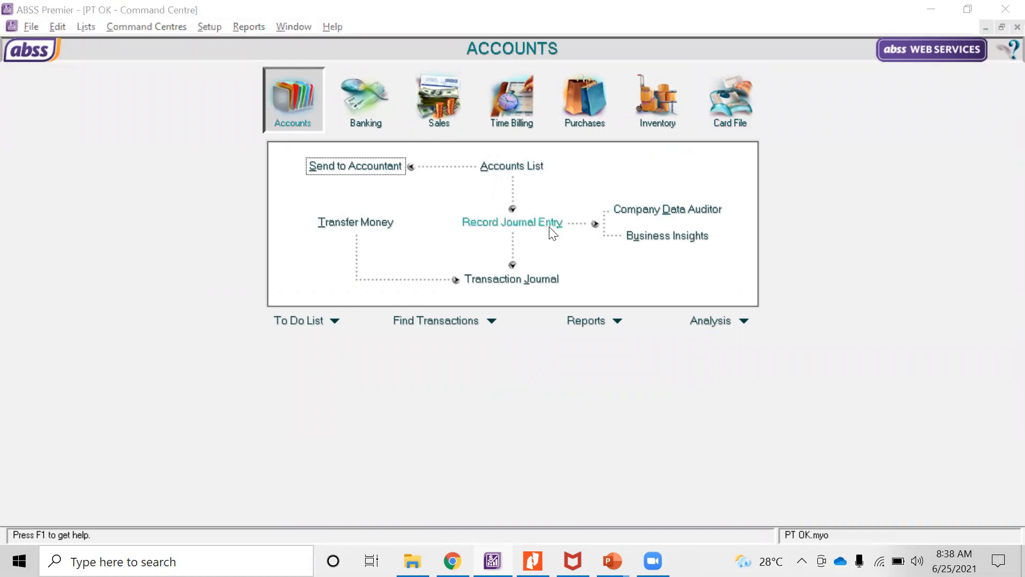
key(alt+Tab)
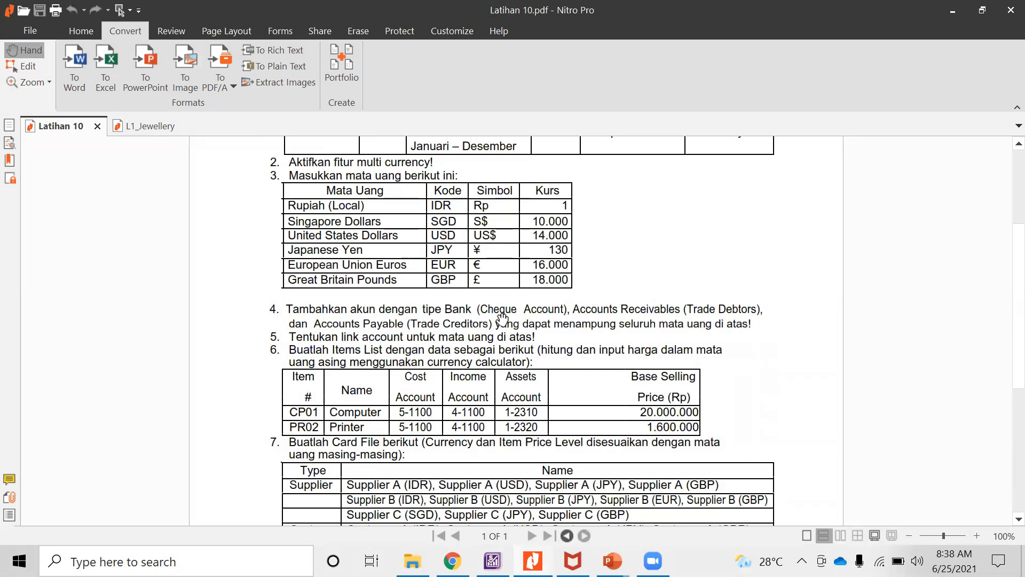
key(alt+Tab)
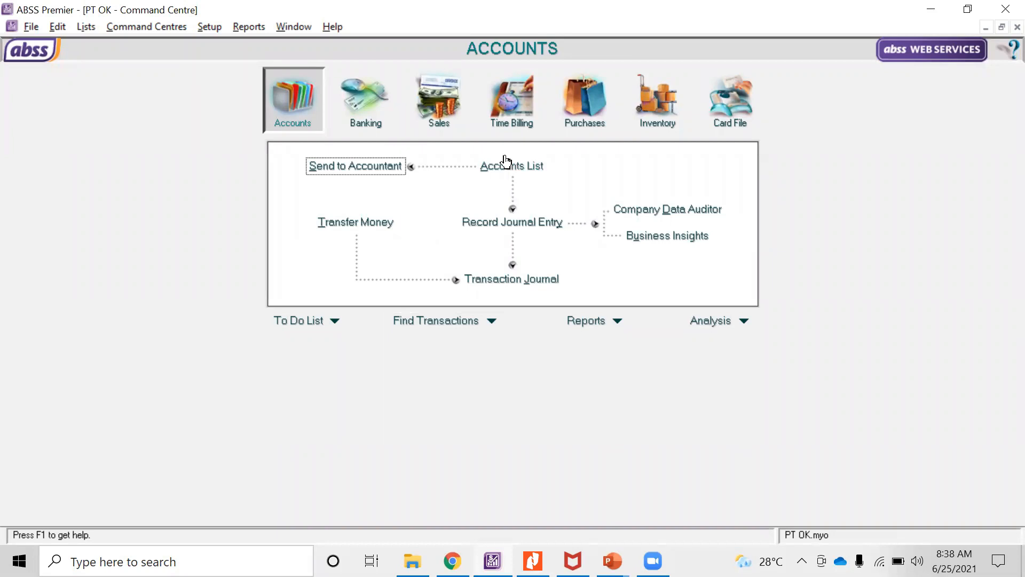
click(527, 168)
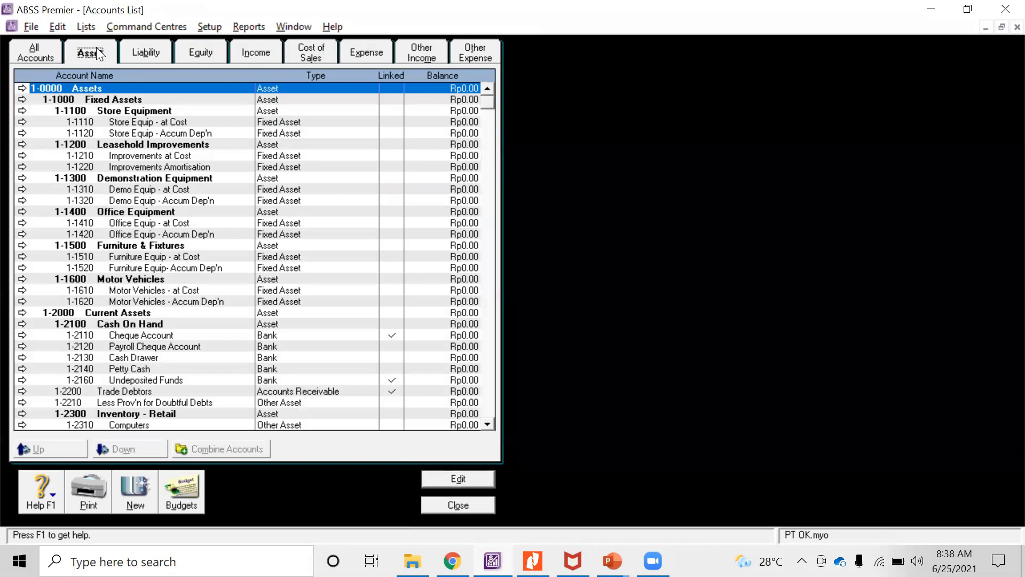
Step: Start a new asset detail account and set its account type to Bank
key(alt+Tab)
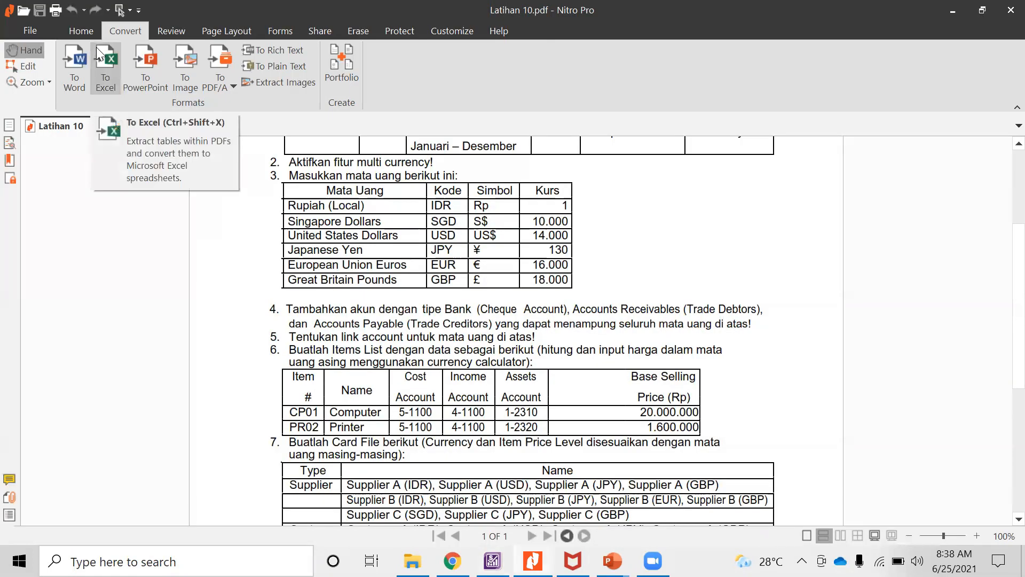
key(alt+Tab)
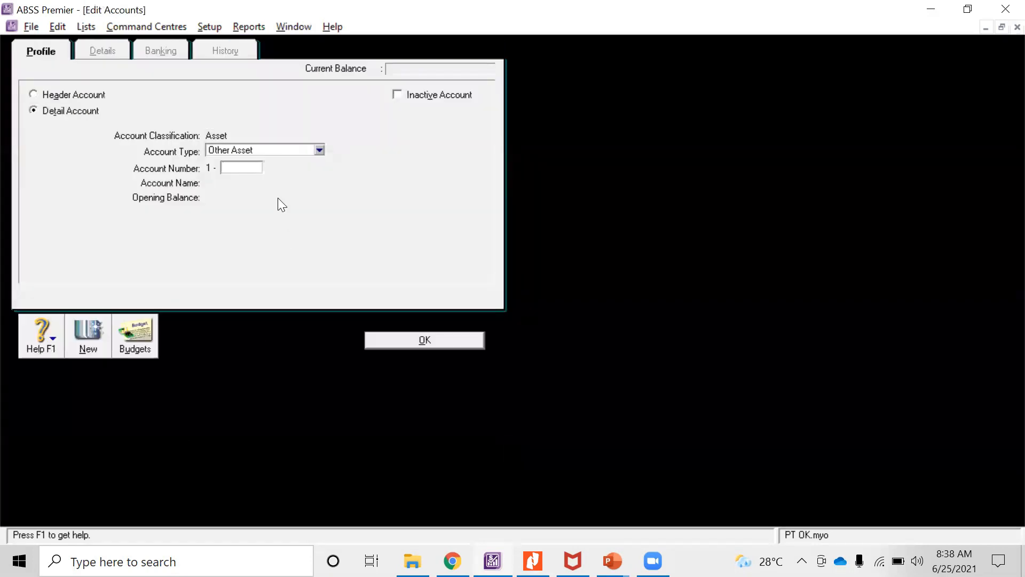
key(alt+Tab)
key(alt+Tab)
click(235, 149)
click(229, 163)
click(242, 169)
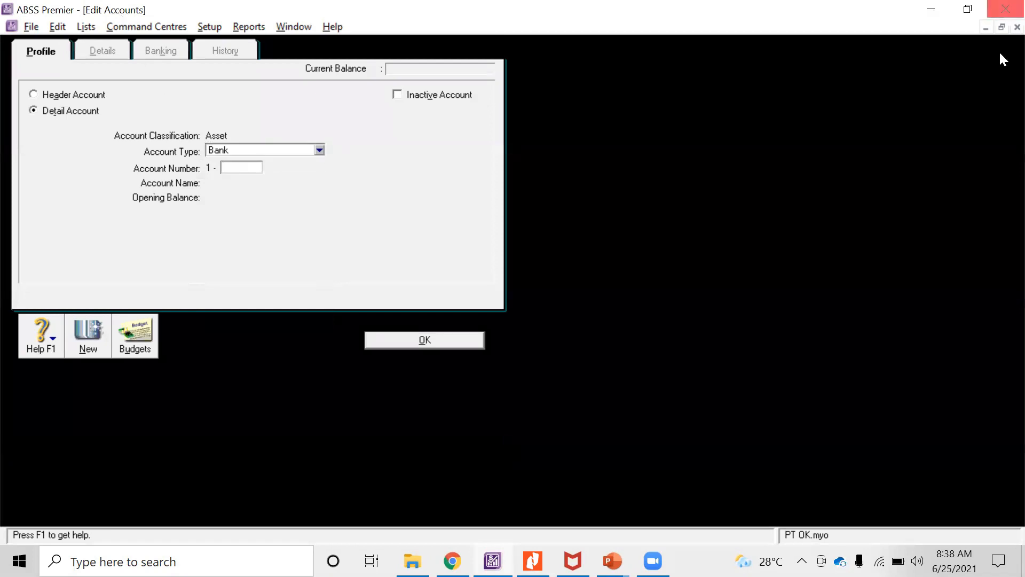
Step: Restore the maximised windows and place Edit Accounts beside the Accounts List, with the Cash On Hand accounts in view
click(1001, 26)
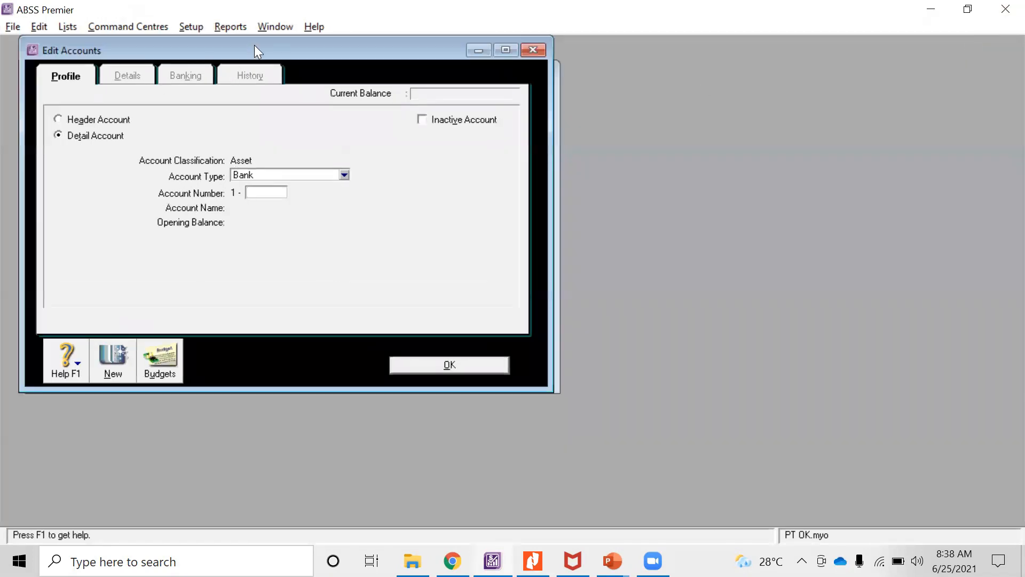
drag(254, 50, 649, 59)
scroll(216, 186, down, 6)
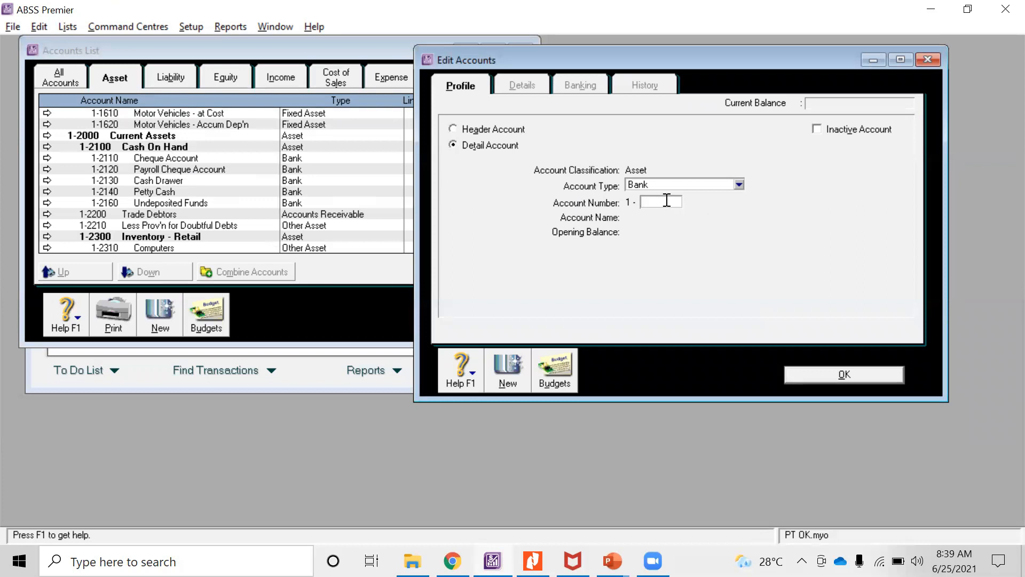
Step: Give the new bank account the number 1-2111 and the name Cheque Account SGD
text(2111)
key(Tab)
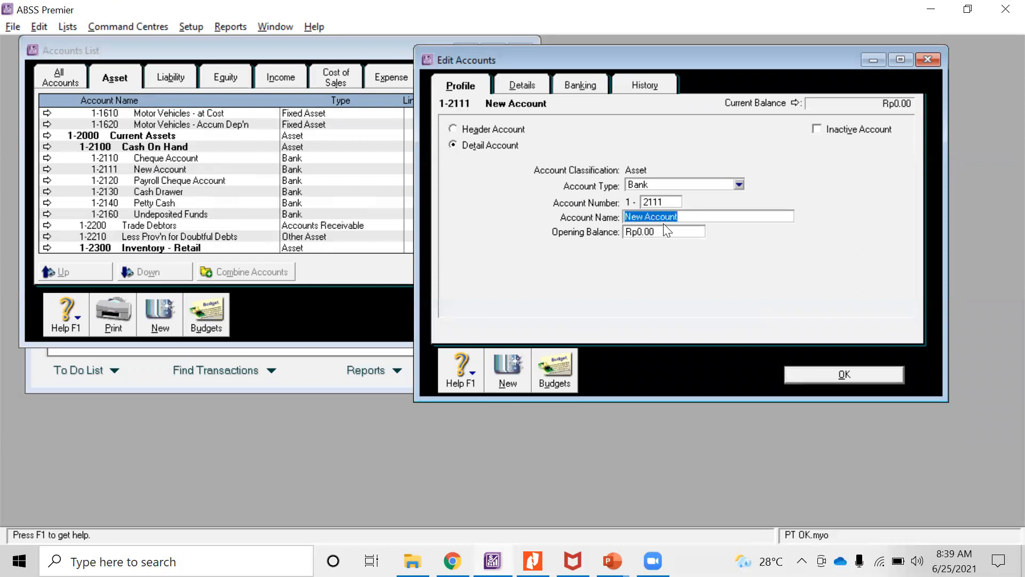
text(Cheque Account)
key(alt+Tab)
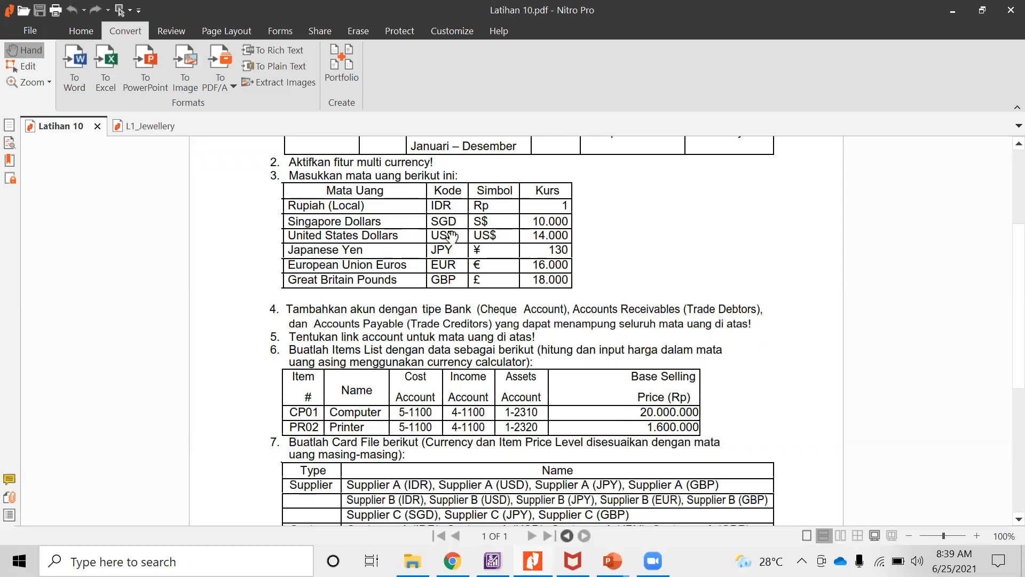
key(alt+Tab)
click(716, 219)
text(S)
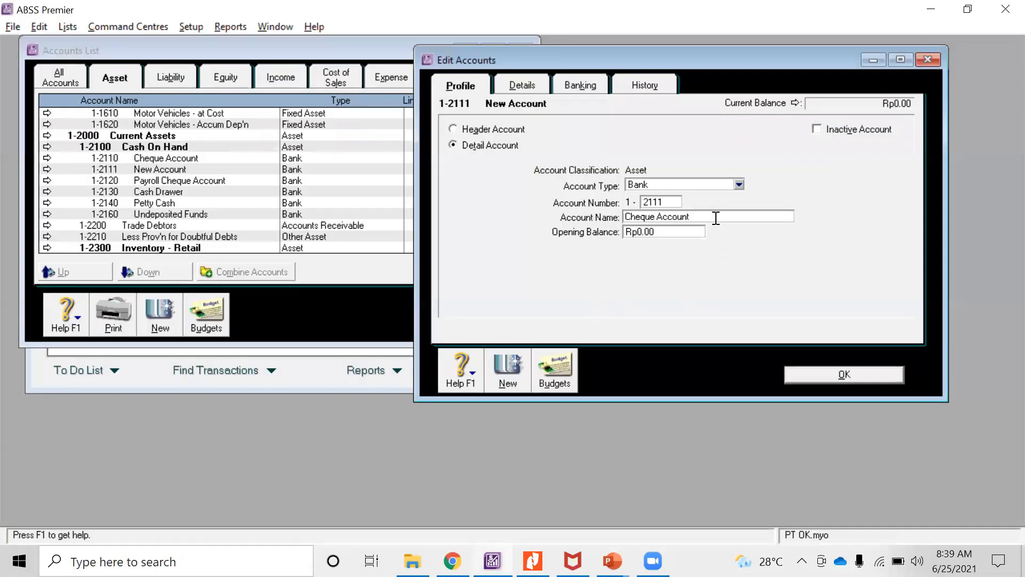
text(GD)
Step: Set the Cheque Account SGD currency to Singapore Dollars, have its exchange account created automatically, and finish editing the account
click(525, 86)
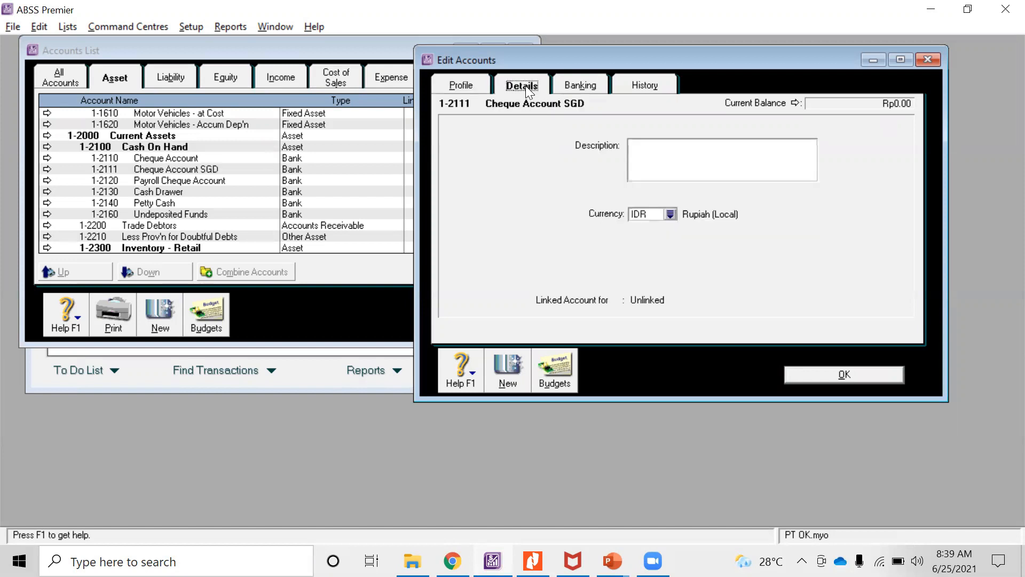
click(670, 214)
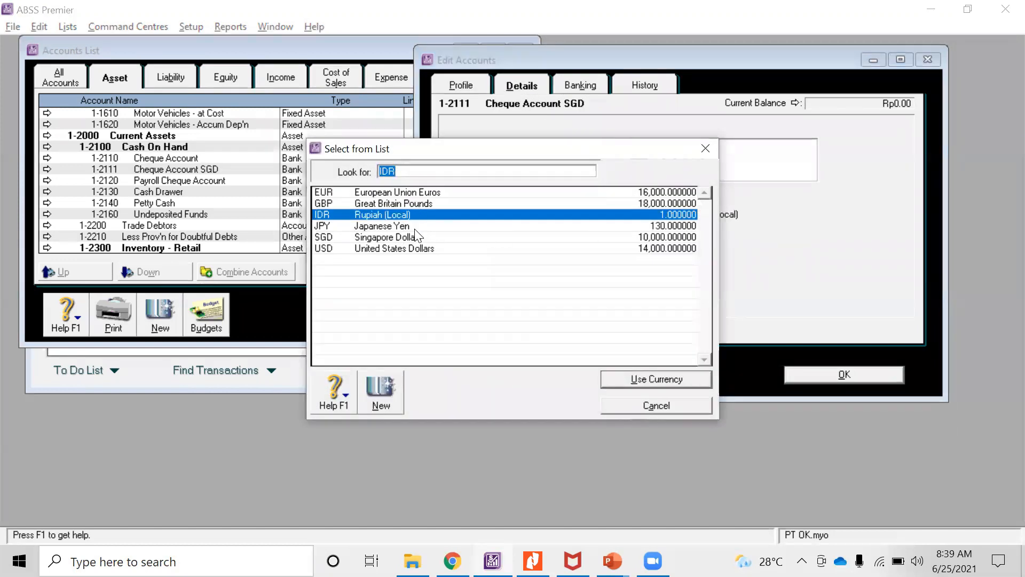
double_click(416, 237)
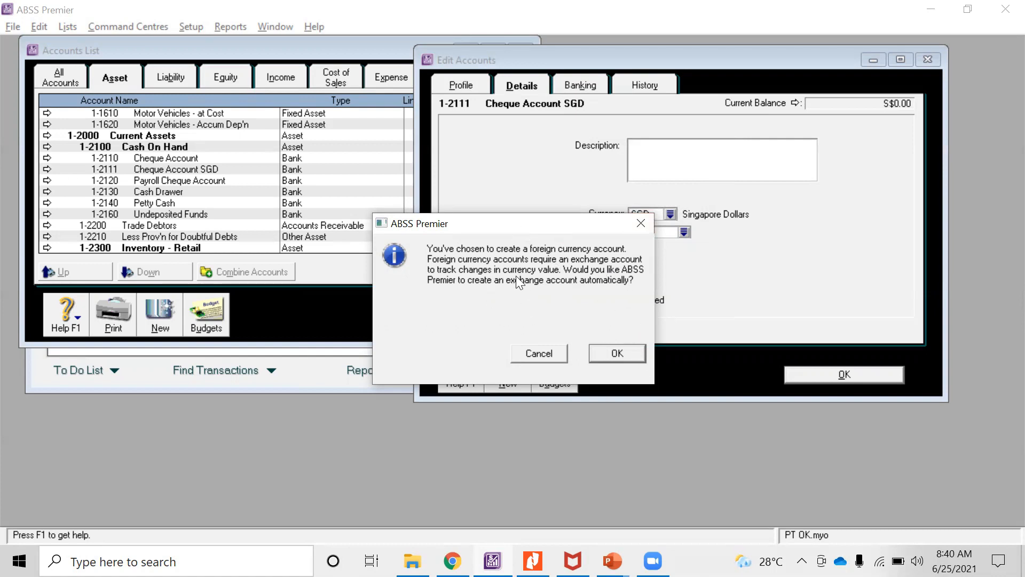
click(617, 353)
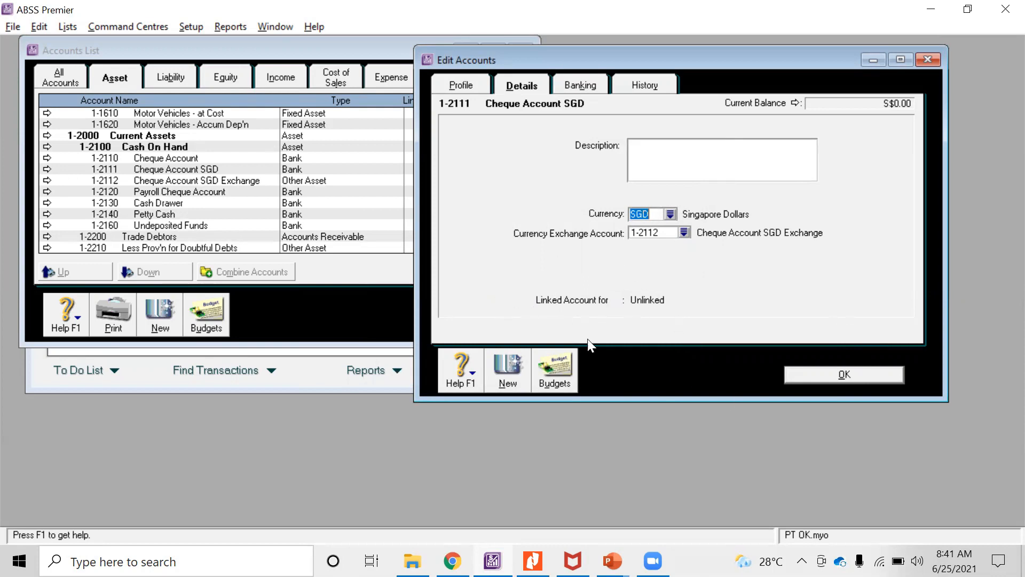
click(865, 377)
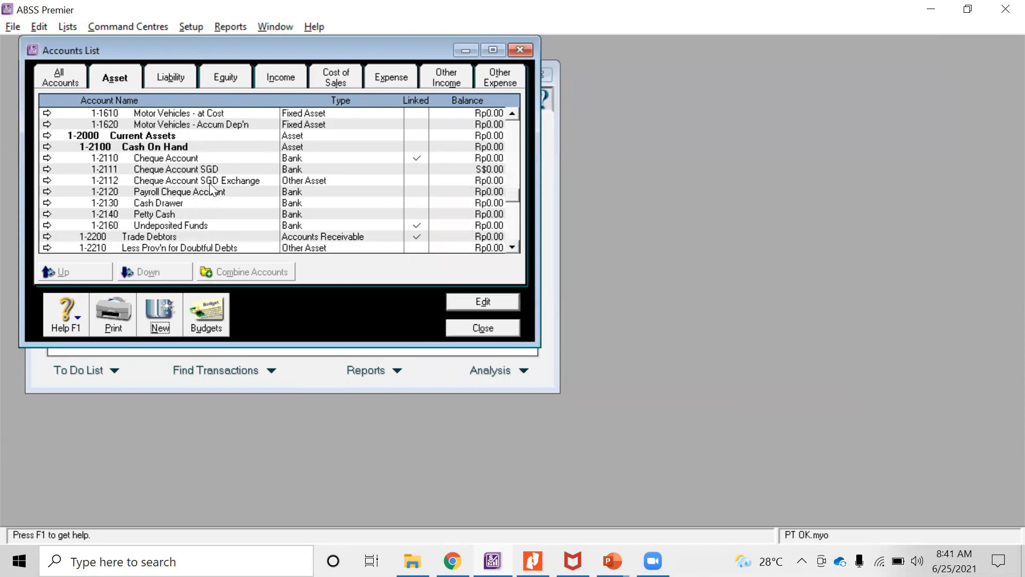
Step: Enlarge the Accounts List window to show more asset accounts and select Trade Debtors
key(alt+Tab)
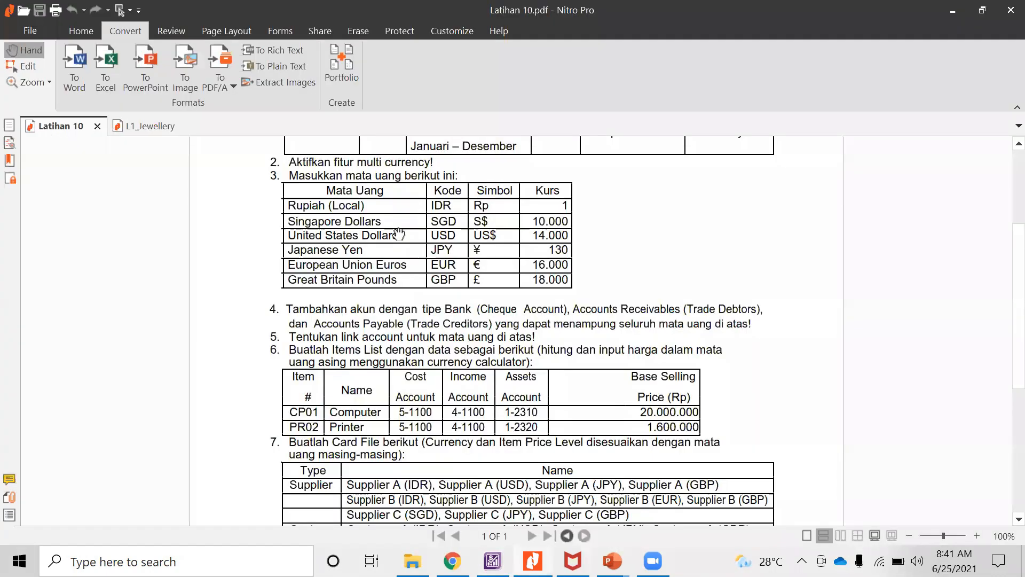
key(alt+Tab)
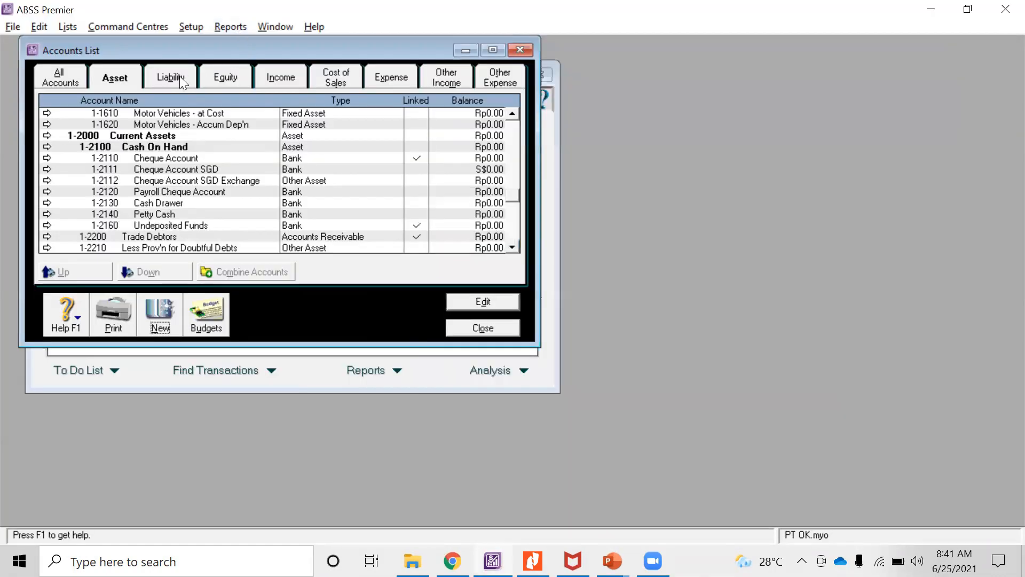
scroll(217, 222, up, 3)
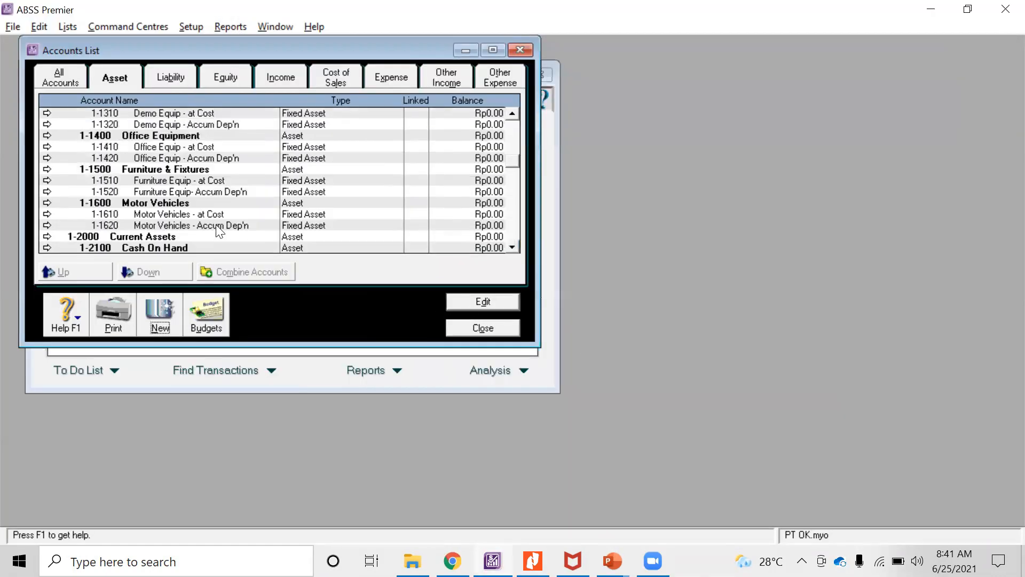
scroll(216, 225, down, 3)
scroll(216, 224, up, 1)
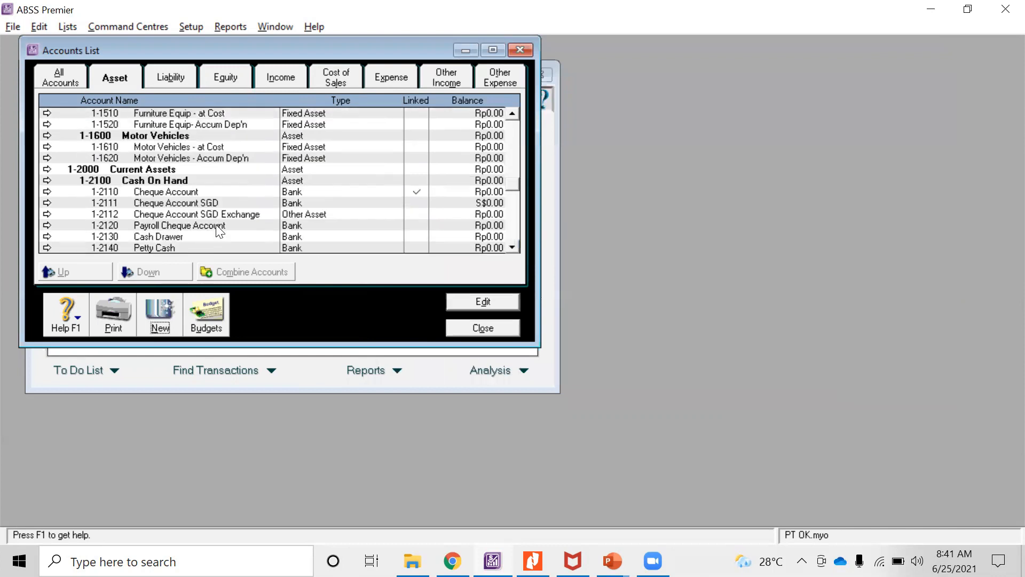
scroll(149, 156, down, 1)
scroll(155, 163, up, 1)
scroll(164, 174, up, 3)
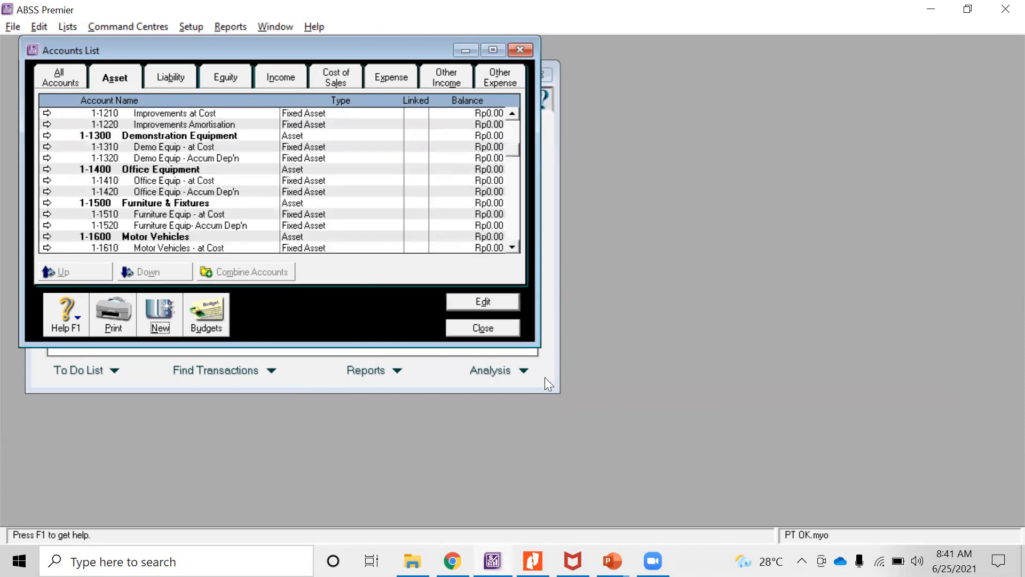
drag(533, 345, 731, 523)
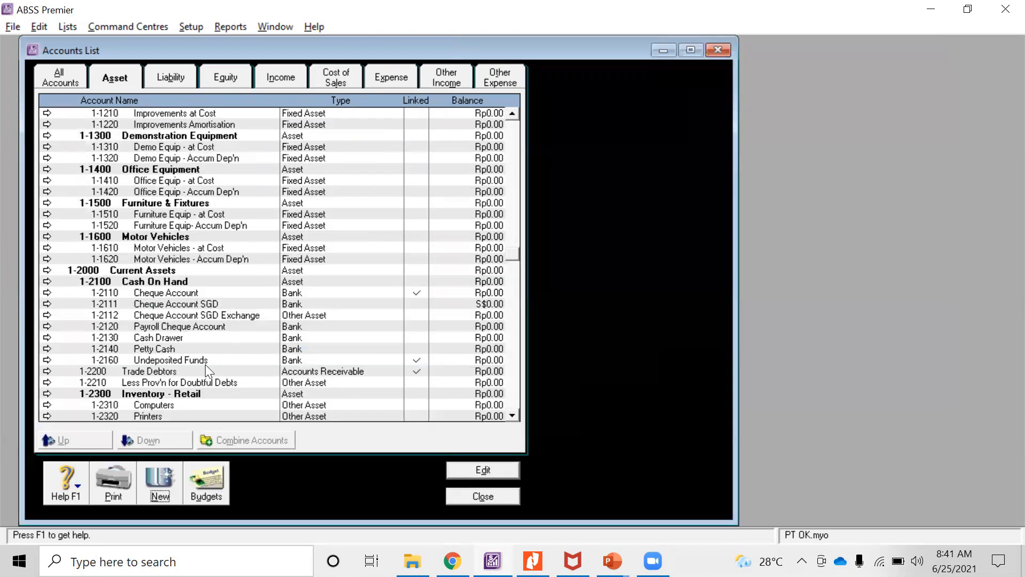
scroll(205, 364, up, 1)
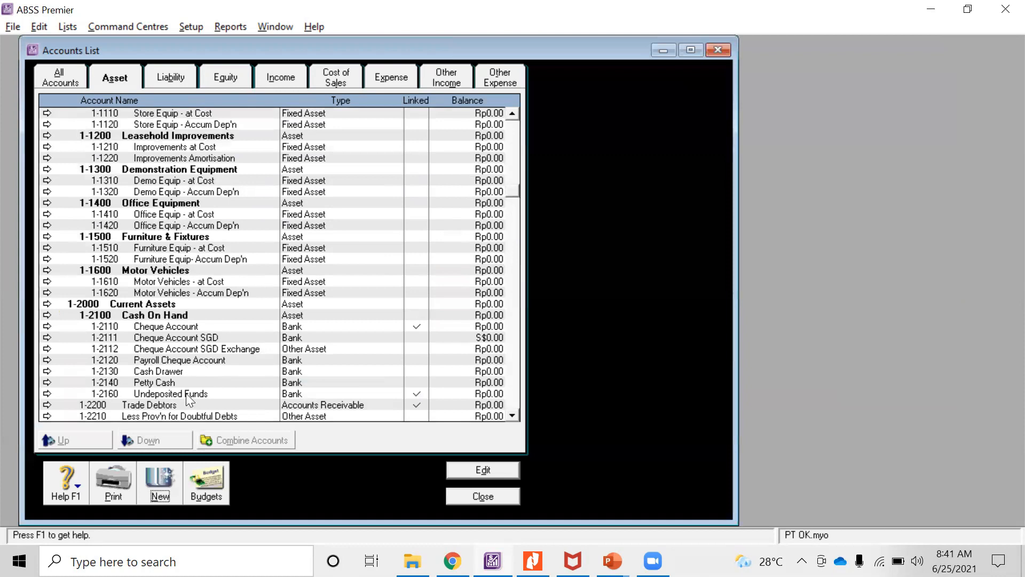
click(175, 406)
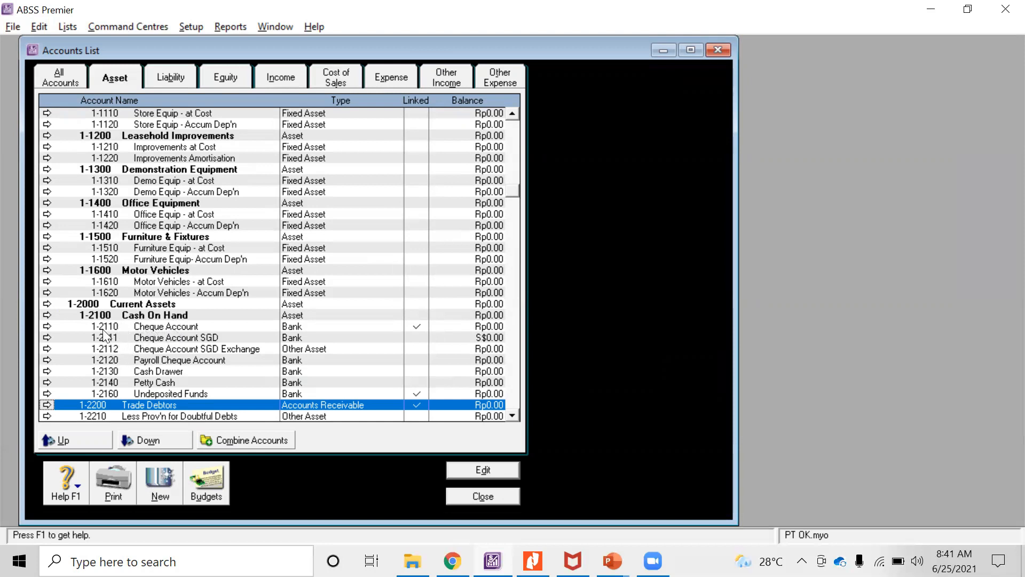
Step: Rename account 1-2110 as Cheque Account IDR and check its details
click(47, 326)
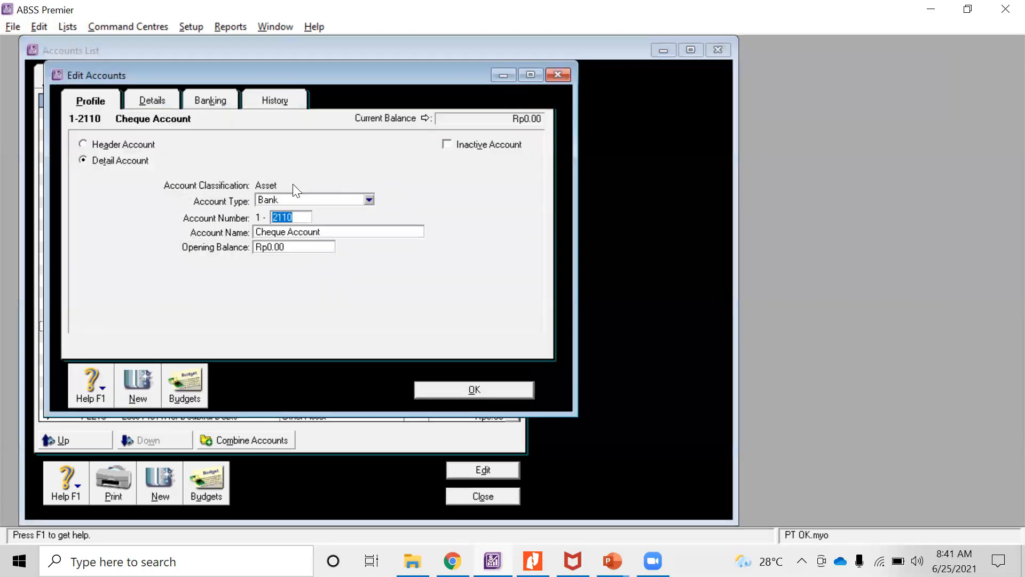
click(342, 232)
click(342, 228)
text(ID)
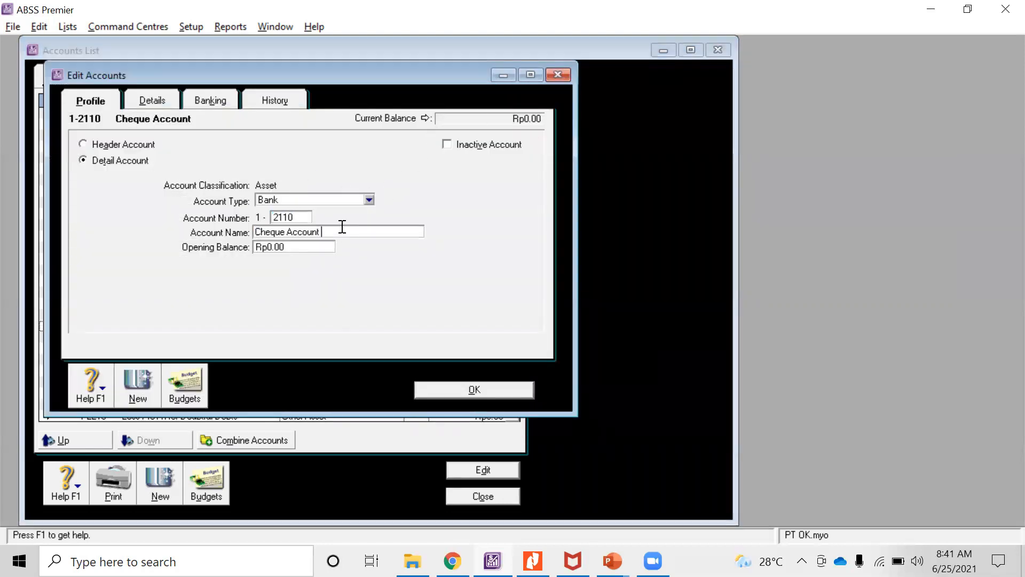
text(R)
click(157, 102)
click(435, 389)
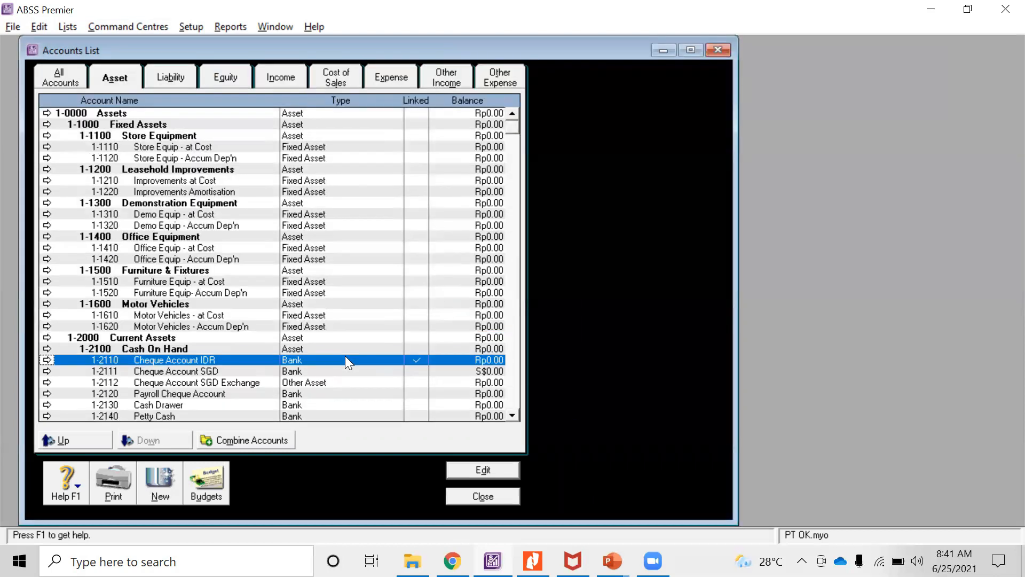
Step: Rename account 1-2200 as Trade Debtors IDR
scroll(345, 356, down, 2)
scroll(345, 356, down, 2)
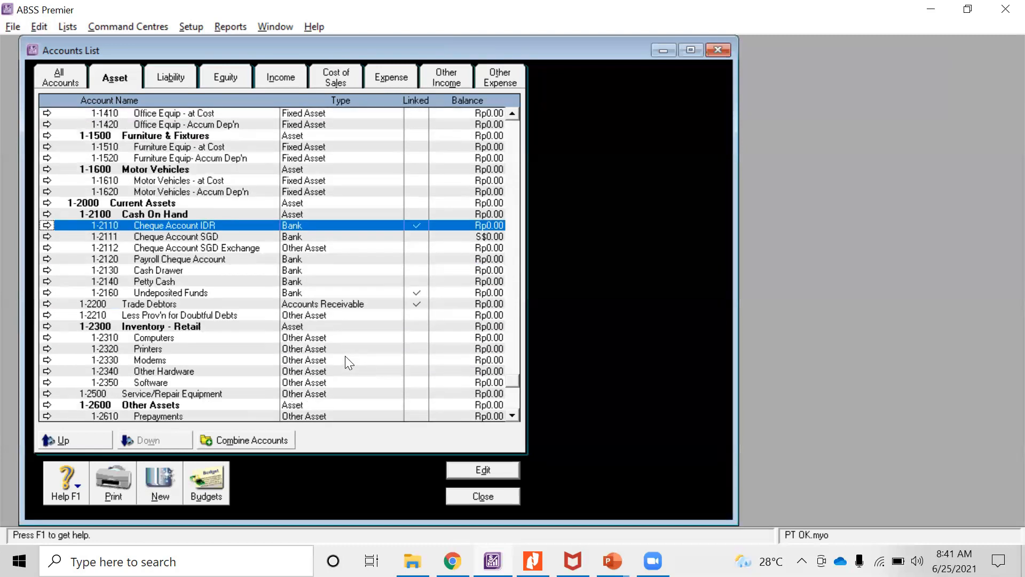
click(47, 303)
click(335, 230)
click(335, 230)
text(IDR)
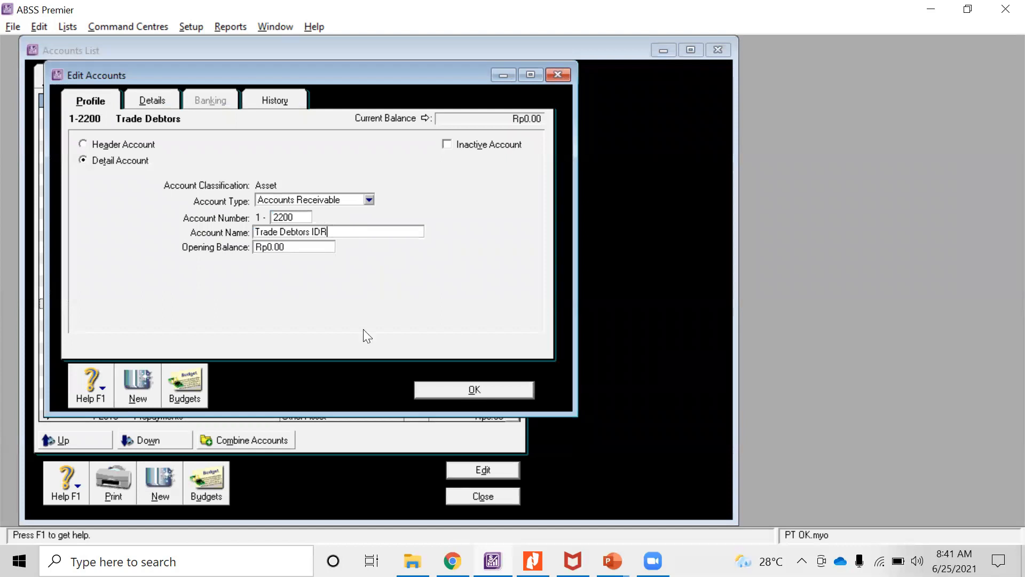
click(444, 394)
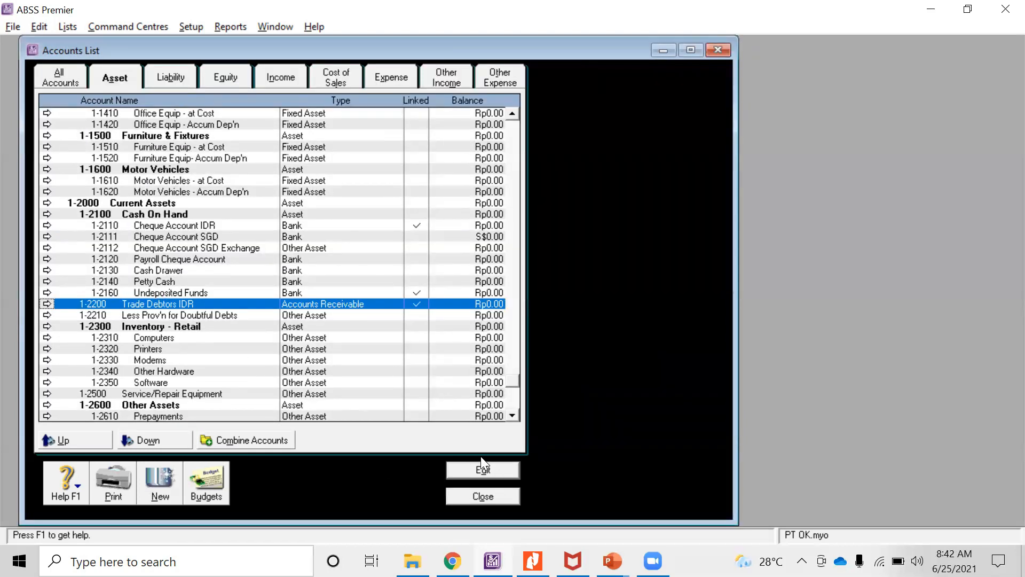
Step: Create an Accounts Receivable account numbered 1-2201 and name it Trade Debtors SGD
click(160, 486)
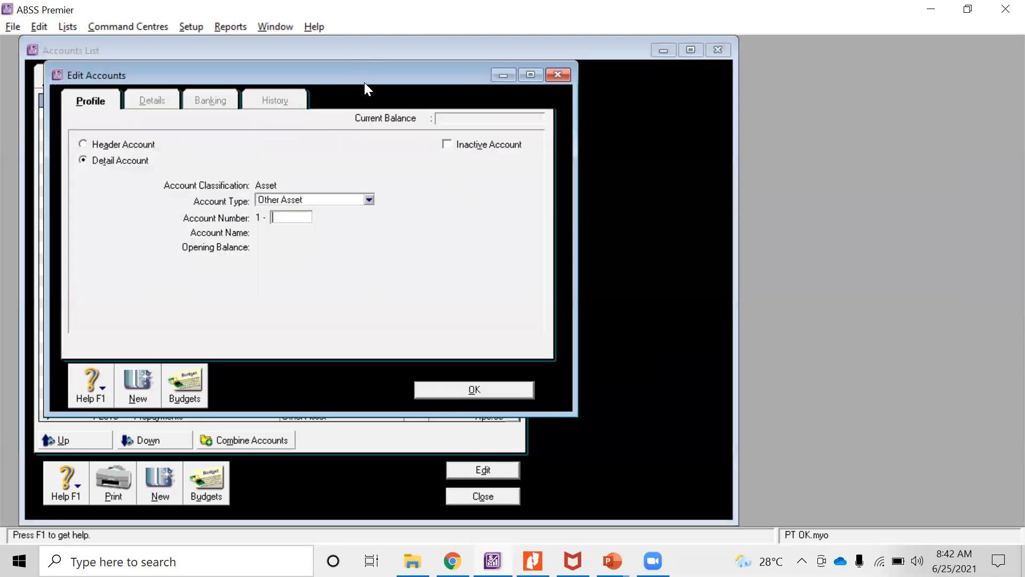
drag(364, 82, 776, 97)
click(718, 214)
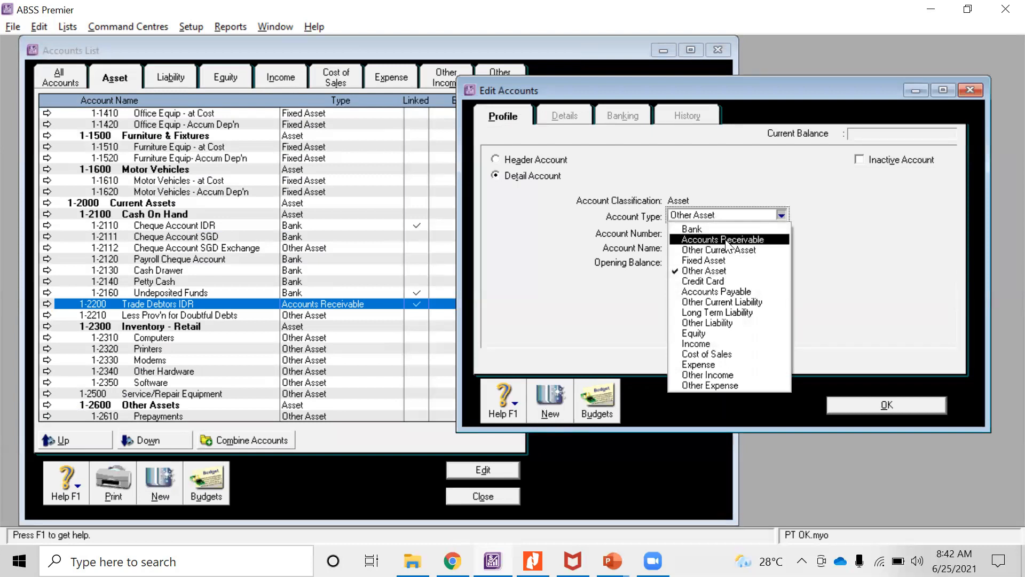
click(726, 240)
click(697, 231)
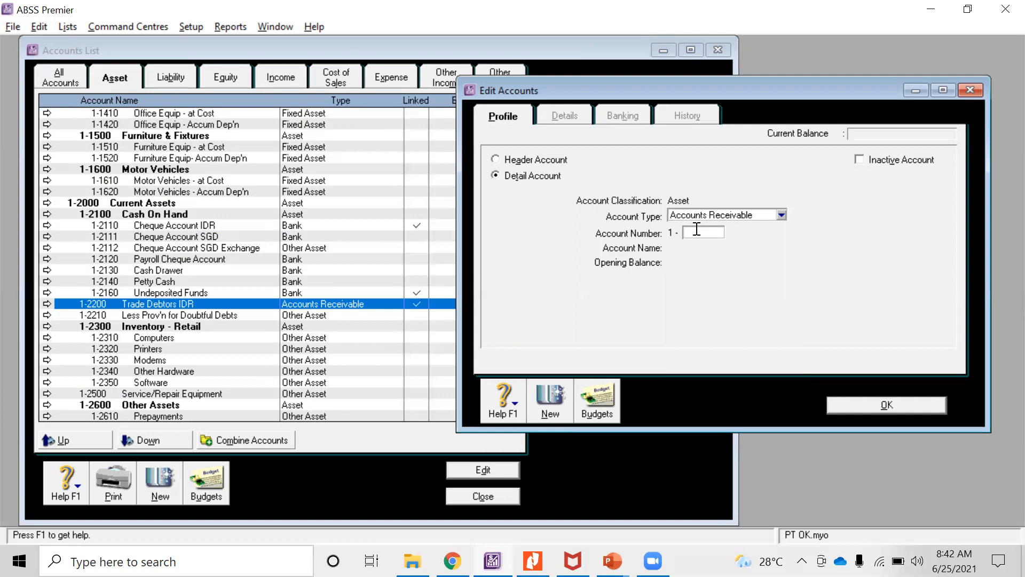
text(2201)
key(Tab)
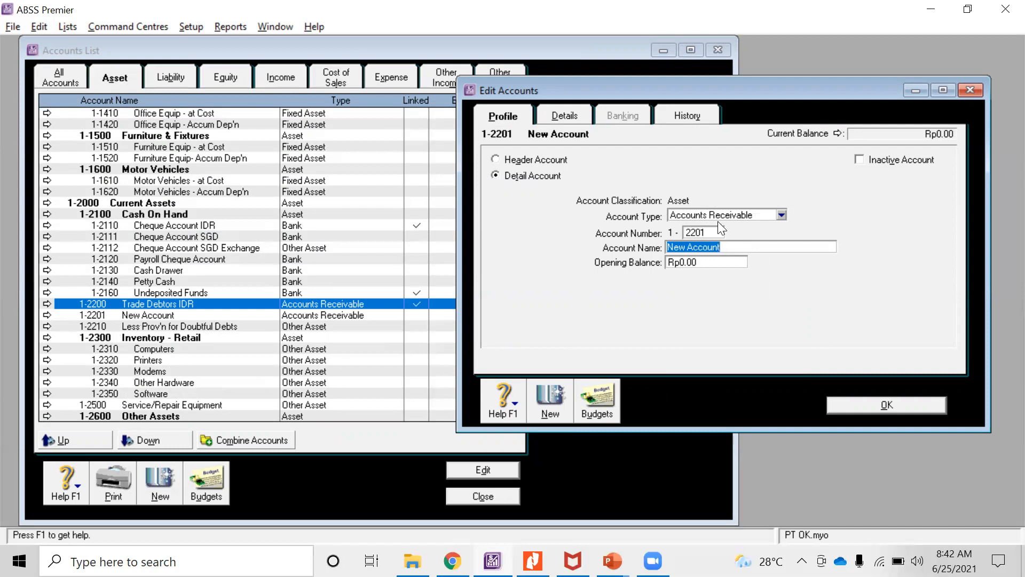
text(Trade De)
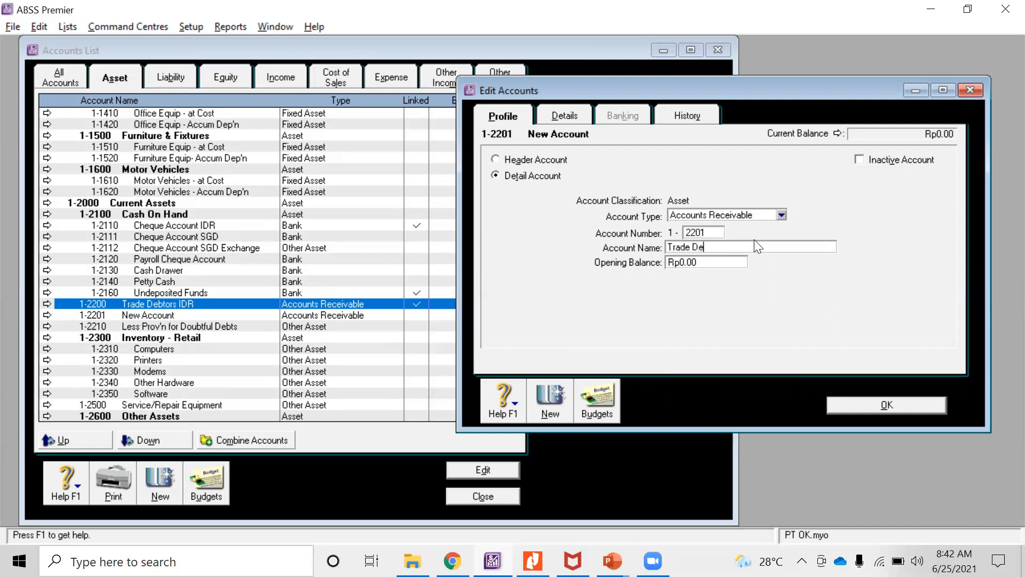
text(btors SGD)
Step: Set the Trade Debtors SGD currency to Singapore Dollars, have its exchange account created automatically, and finish editing the account
click(581, 113)
click(713, 245)
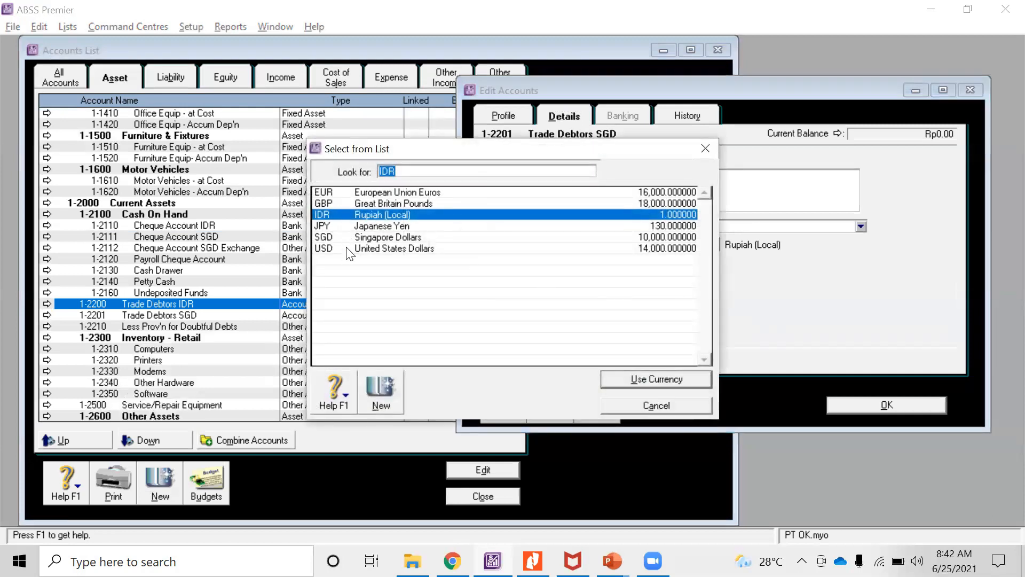
double_click(347, 237)
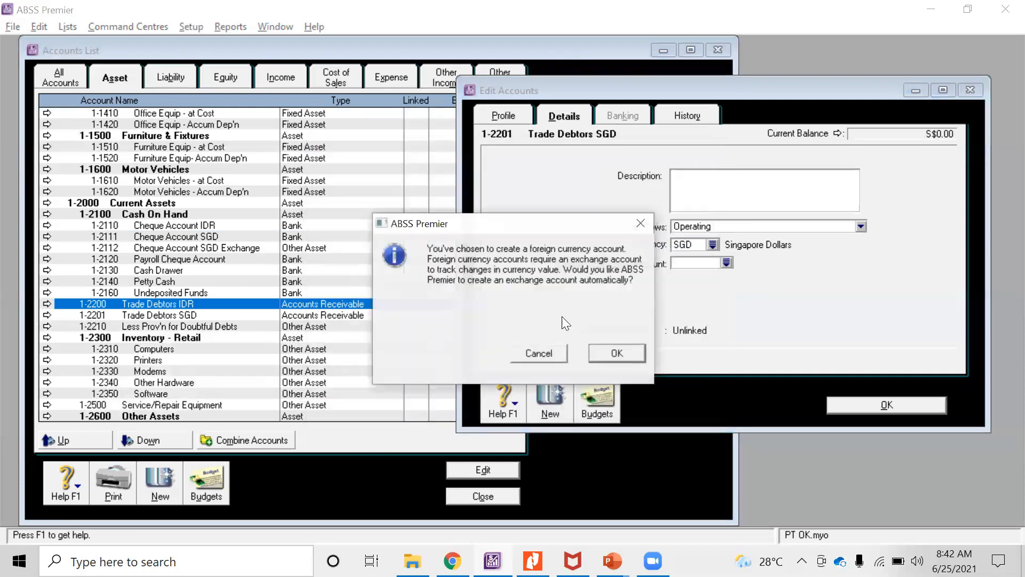
click(617, 354)
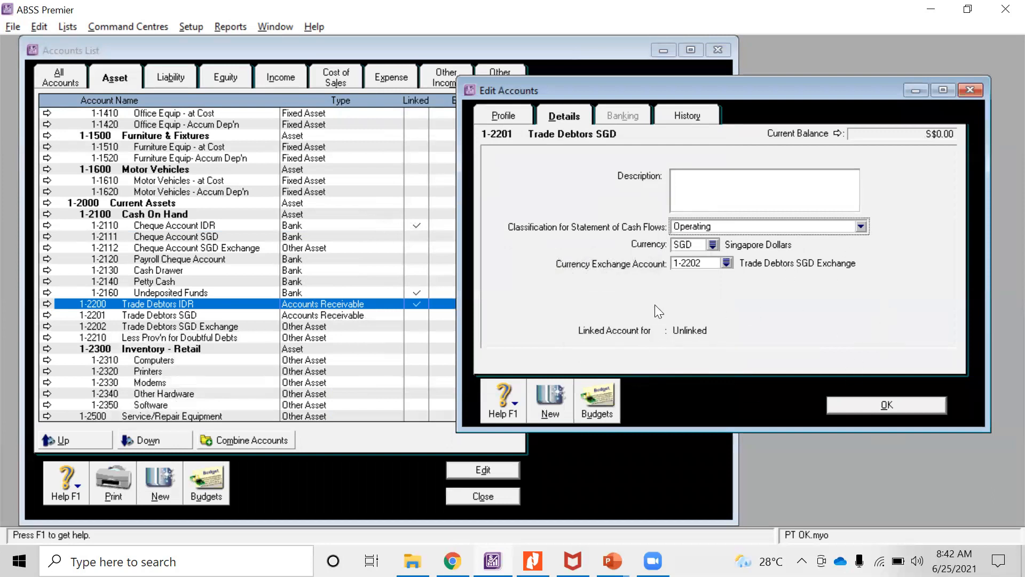
click(903, 400)
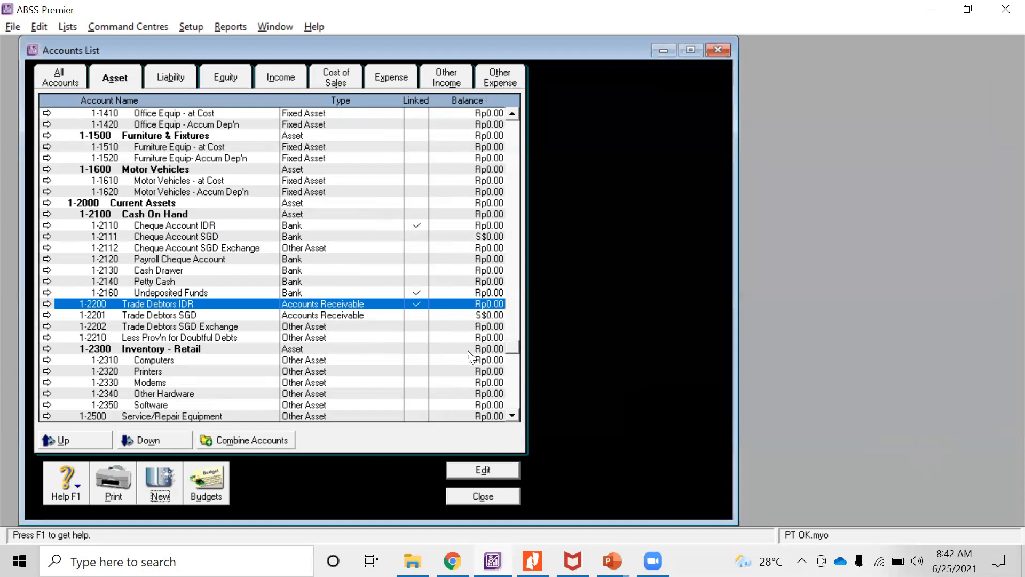
Step: Rename liability account 2-2200 as Trade Creditors IDR
key(alt+Tab)
key(alt+Tab)
click(162, 76)
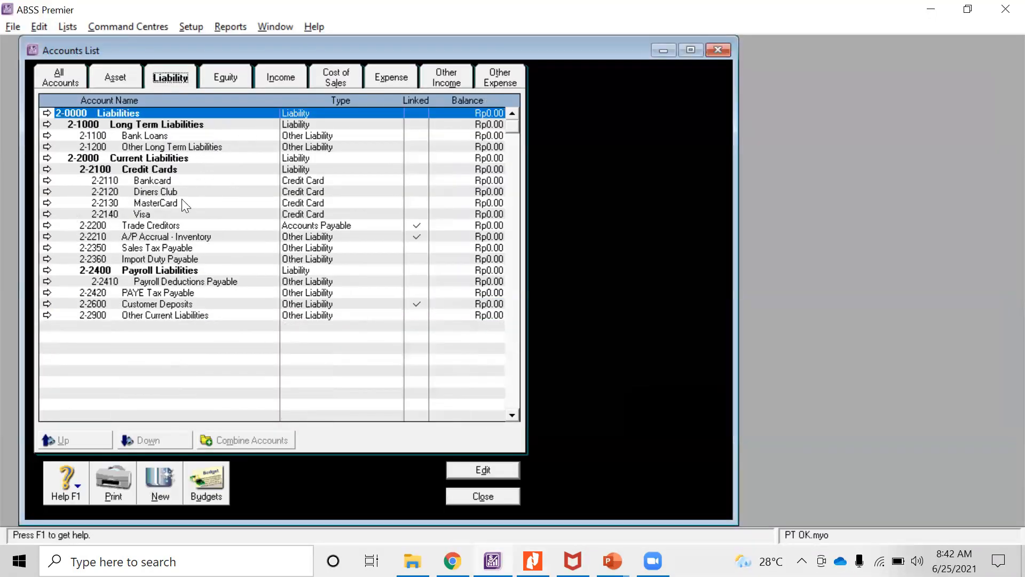
click(91, 225)
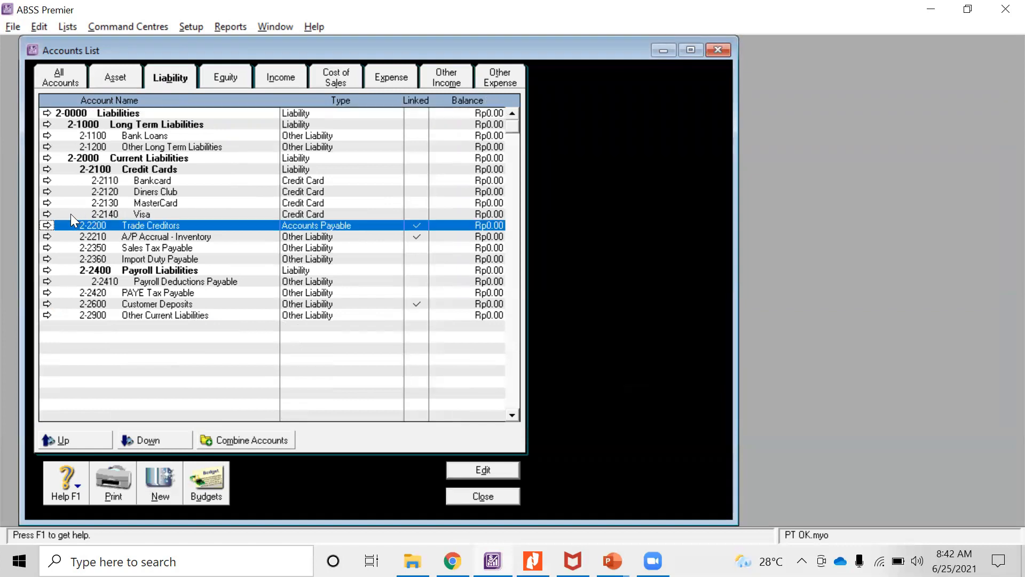
click(47, 224)
click(395, 231)
click(395, 232)
text(IDR)
click(498, 395)
Step: Create an Accounts Payable account numbered 2-2201 and name it Trade Creditors SGD
click(152, 476)
drag(341, 76, 661, 82)
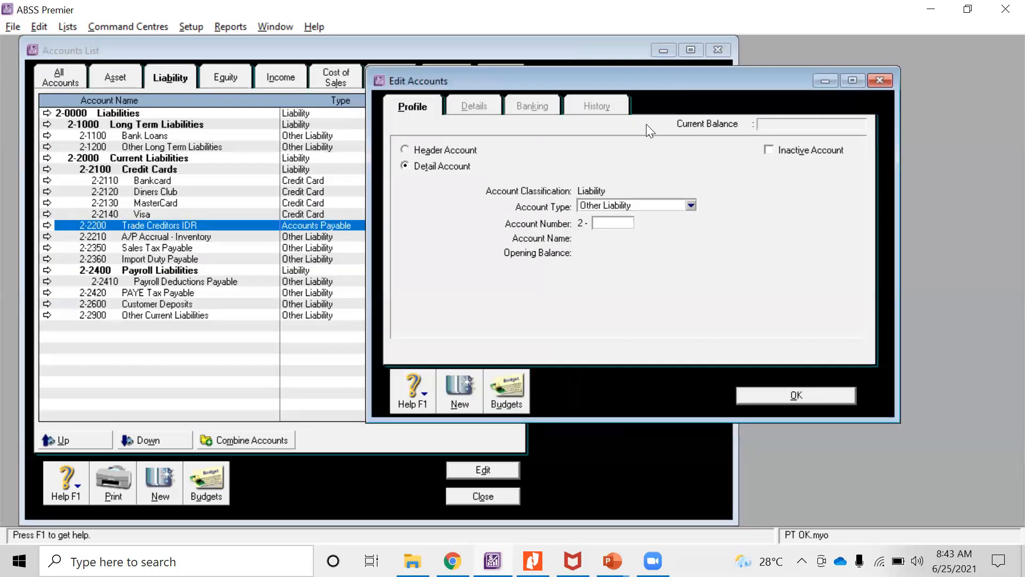
click(621, 204)
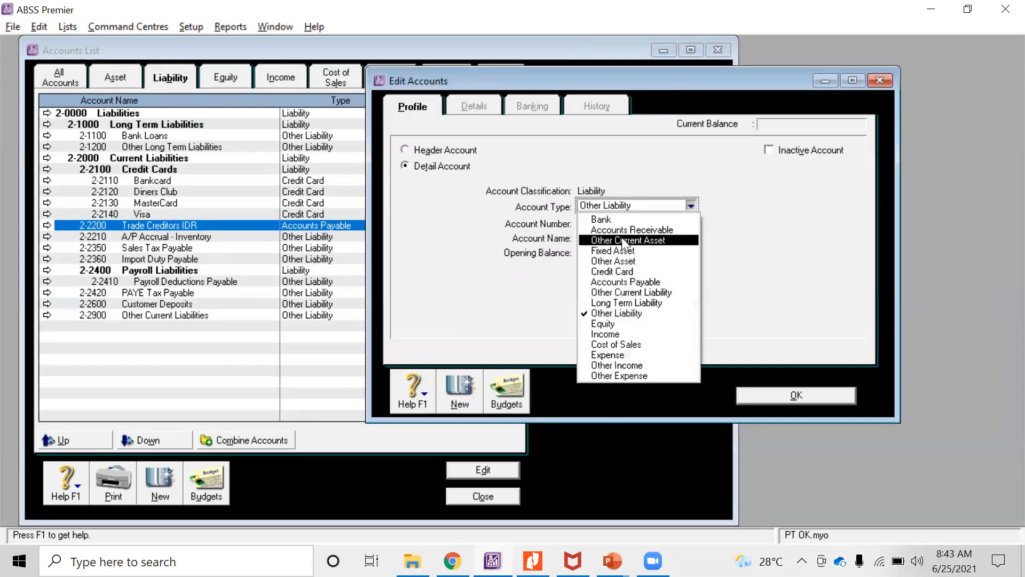
click(636, 283)
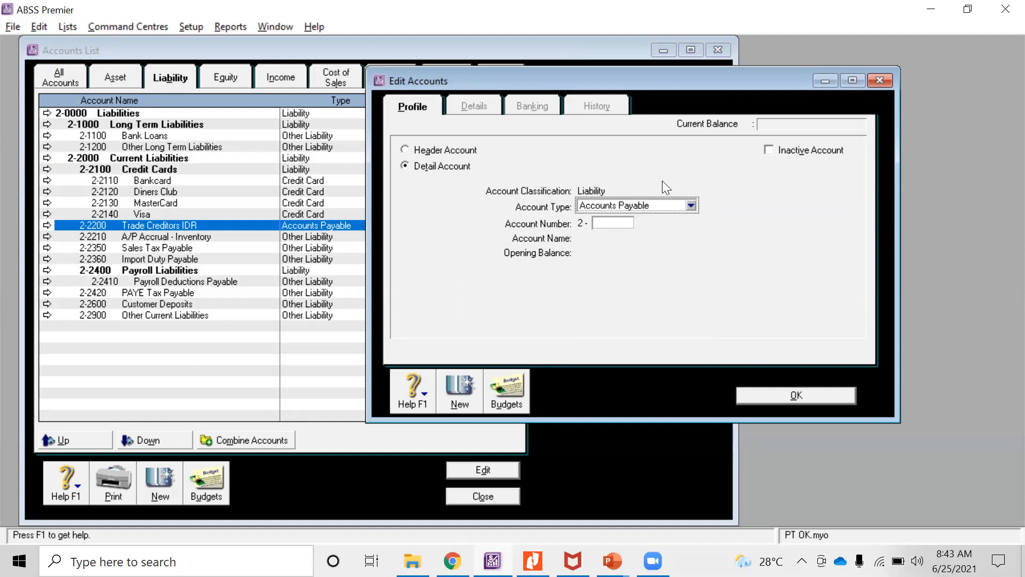
click(625, 224)
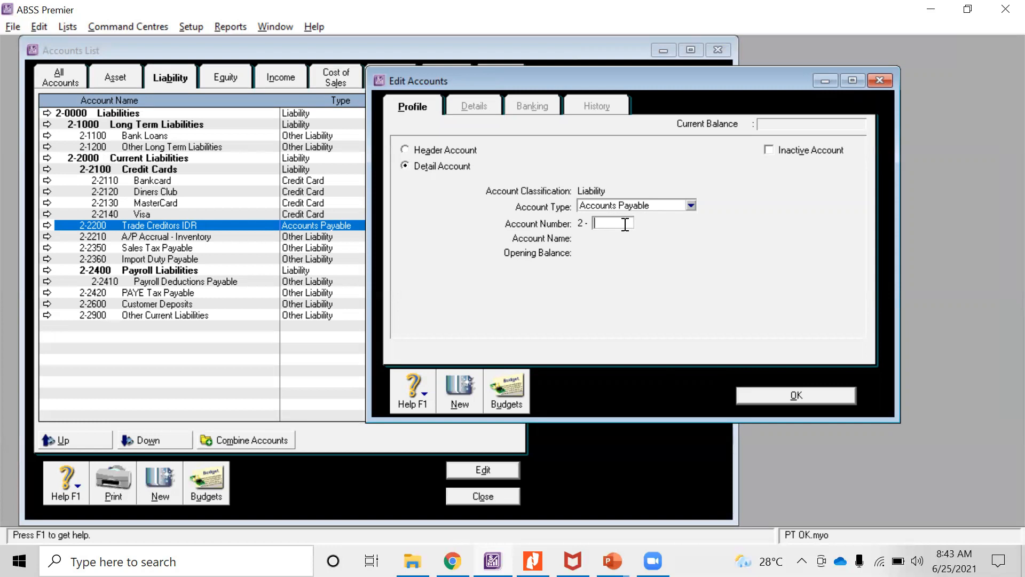
text(2201)
key(Tab)
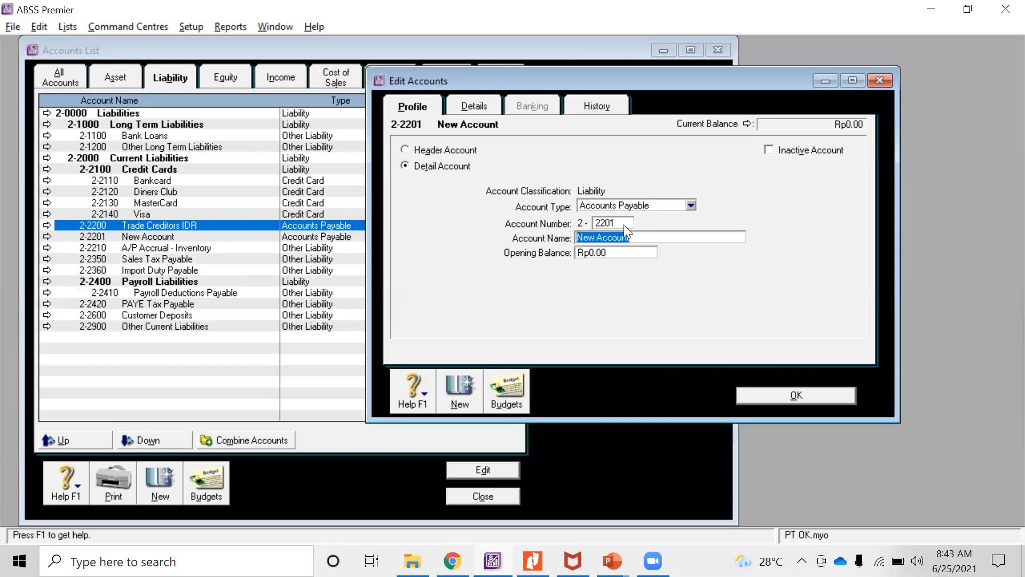
text(Trade Creditors SGD)
Step: Set the Trade Creditors SGD currency to Singapore Dollars with an automatically created exchange account, and close the accounts list
key(alt+d)
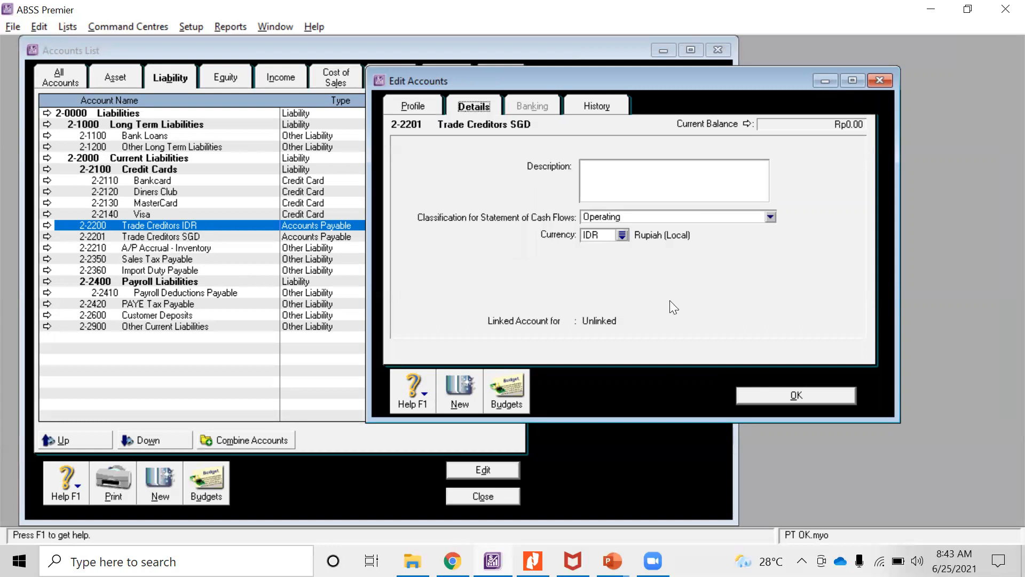
click(622, 235)
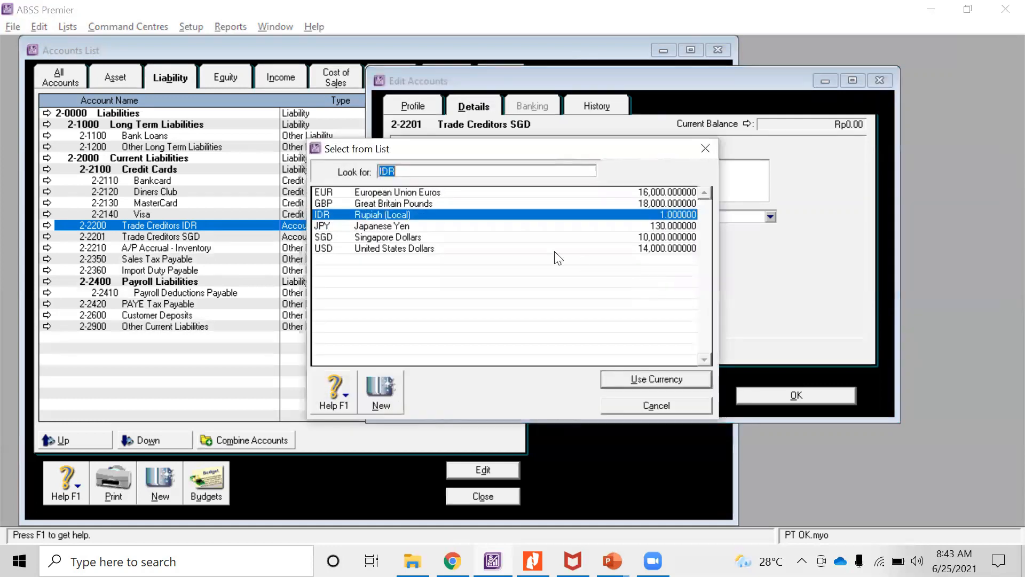
click(381, 233)
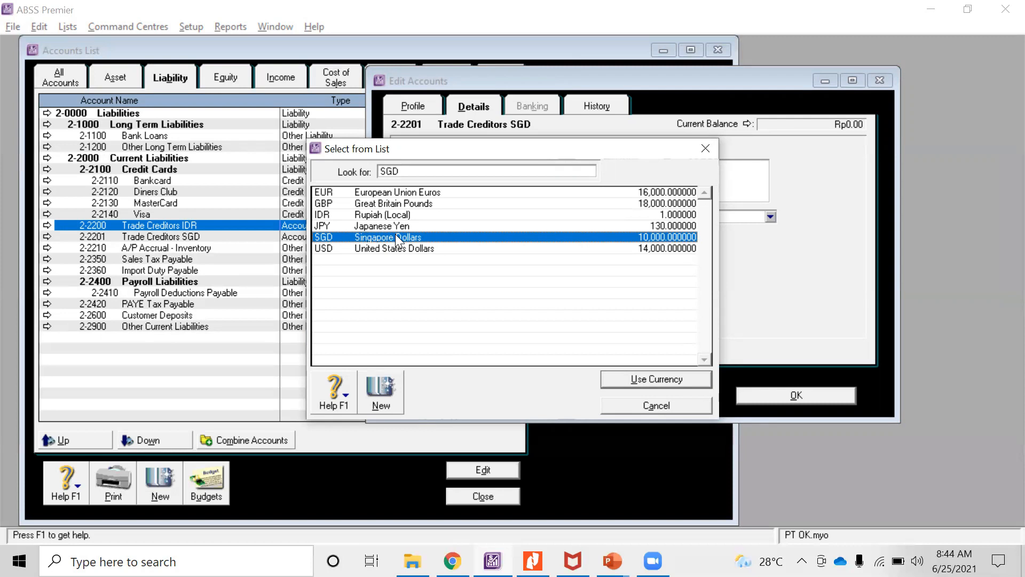
double_click(396, 236)
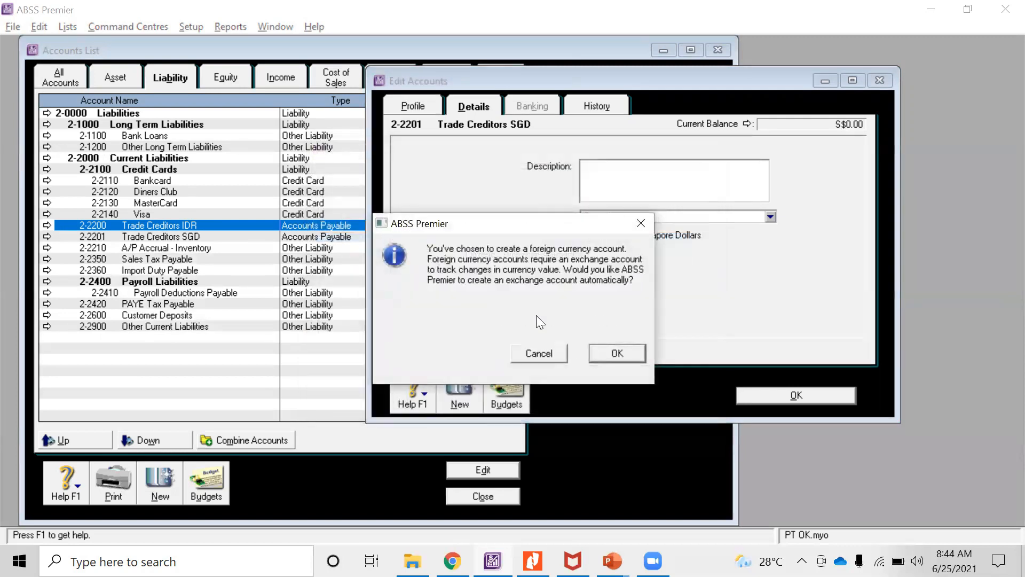
click(619, 352)
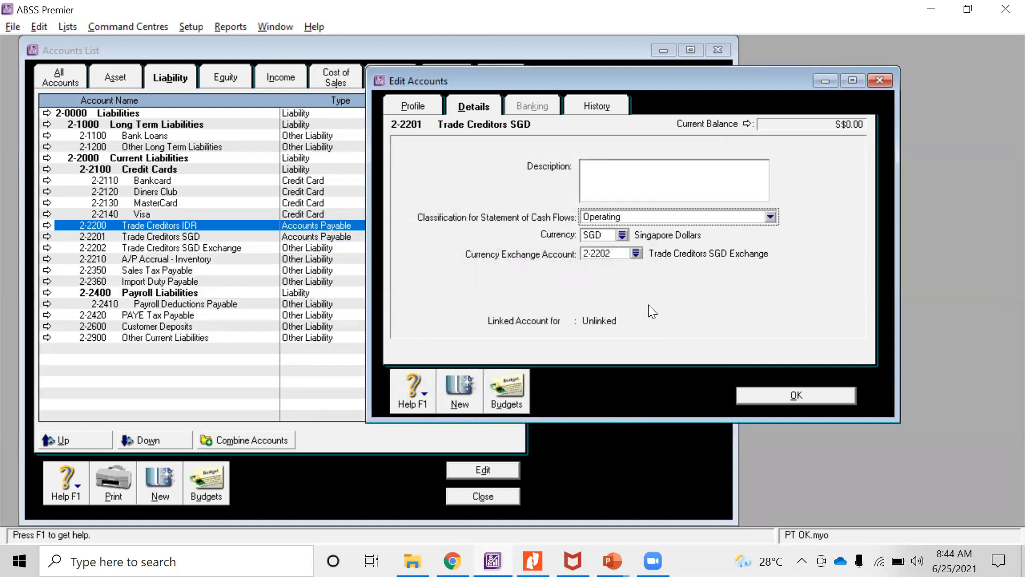
click(783, 391)
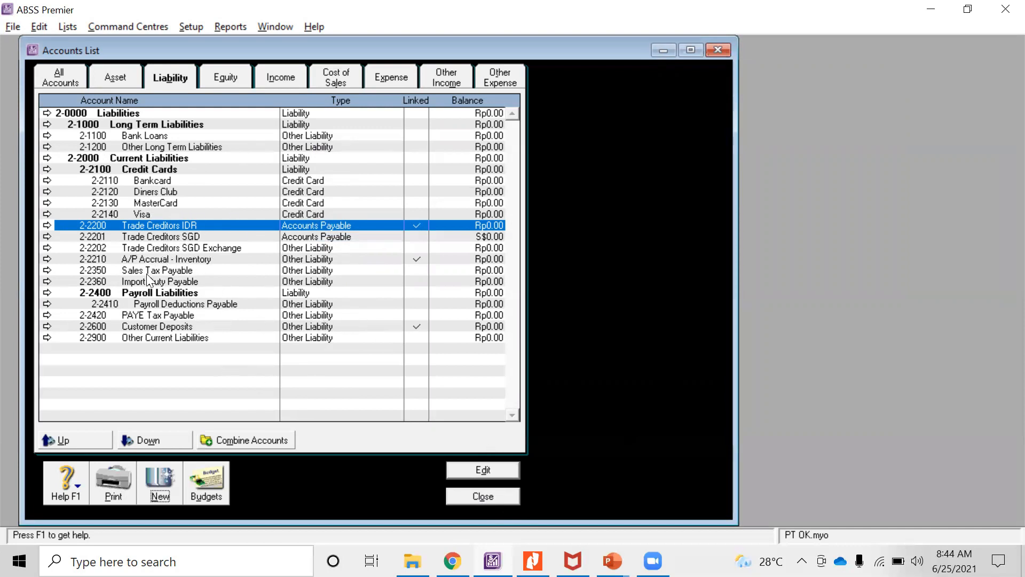
click(483, 496)
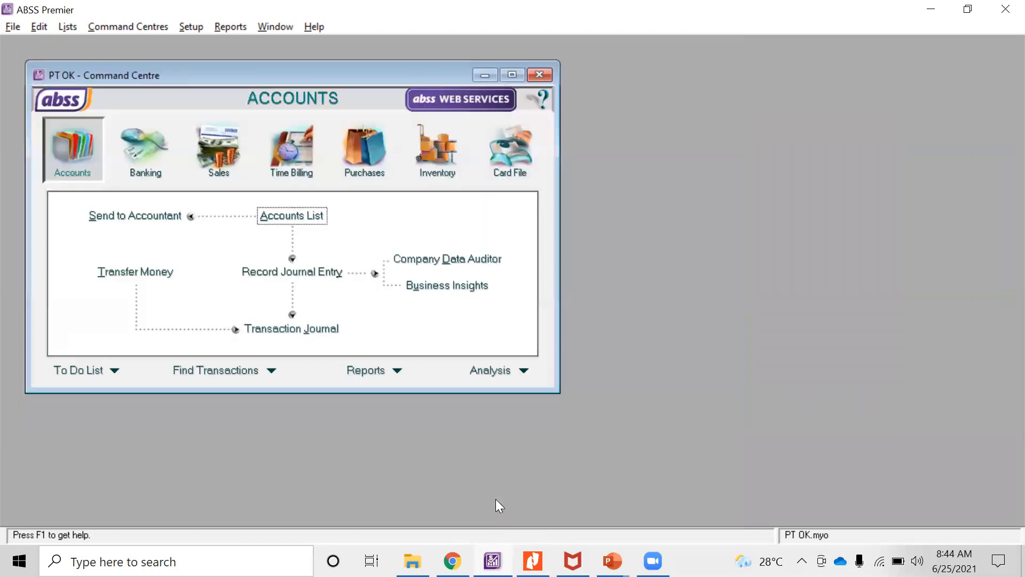
click(64, 28)
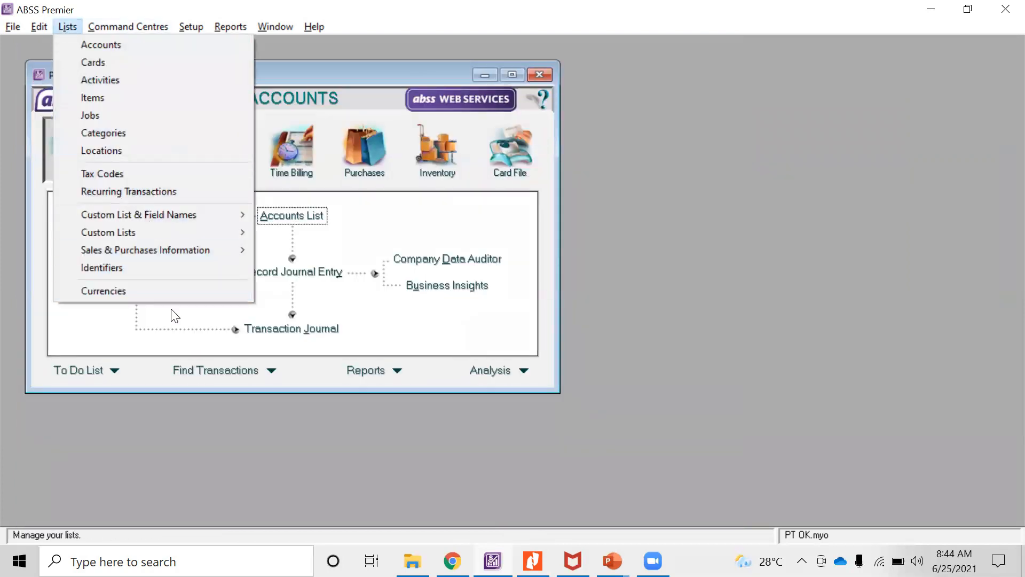
click(169, 294)
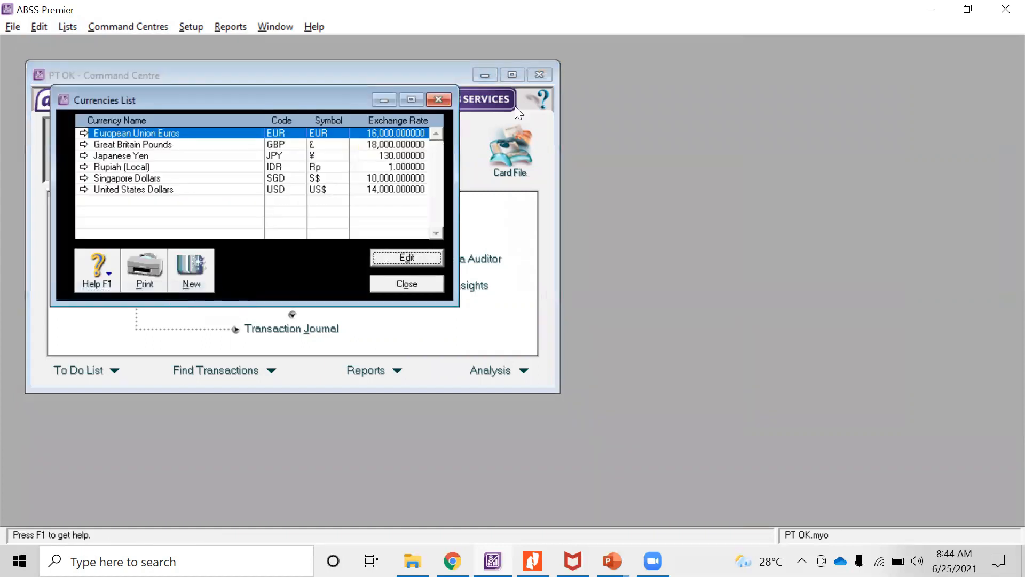
click(438, 100)
Step: Open the United States Dollars record from the currencies list and move its window clear for viewing
click(67, 27)
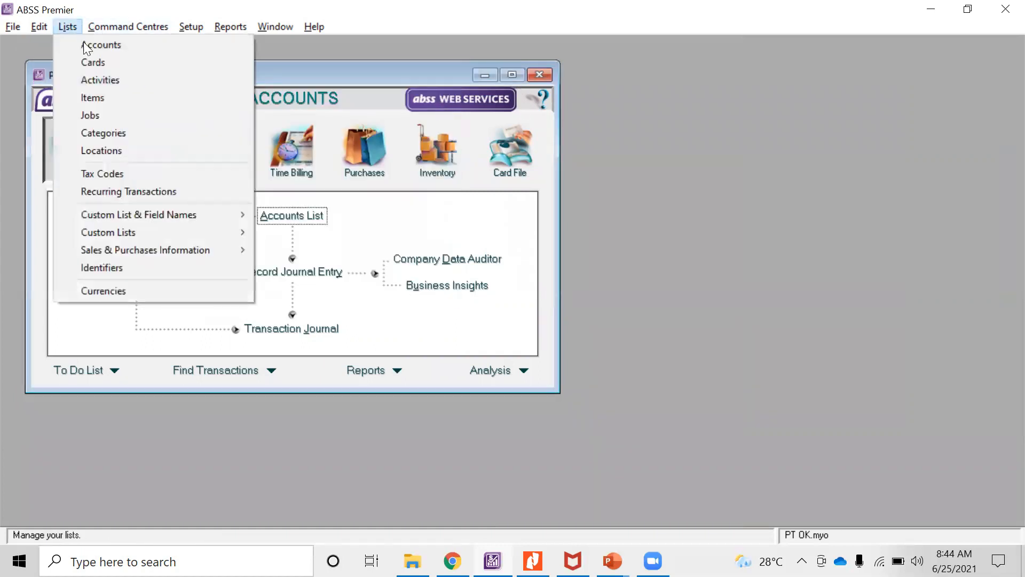
click(106, 293)
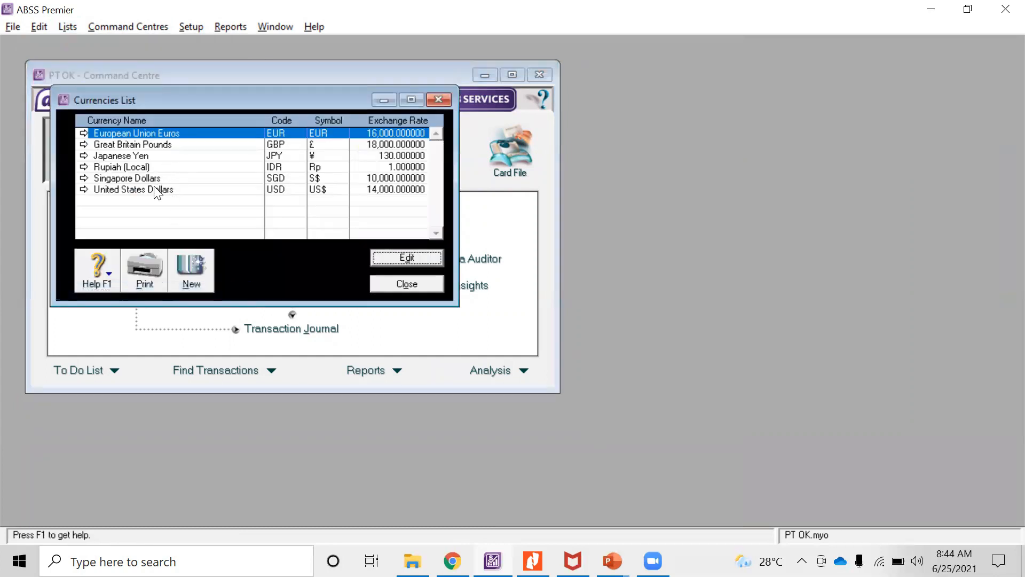
click(85, 191)
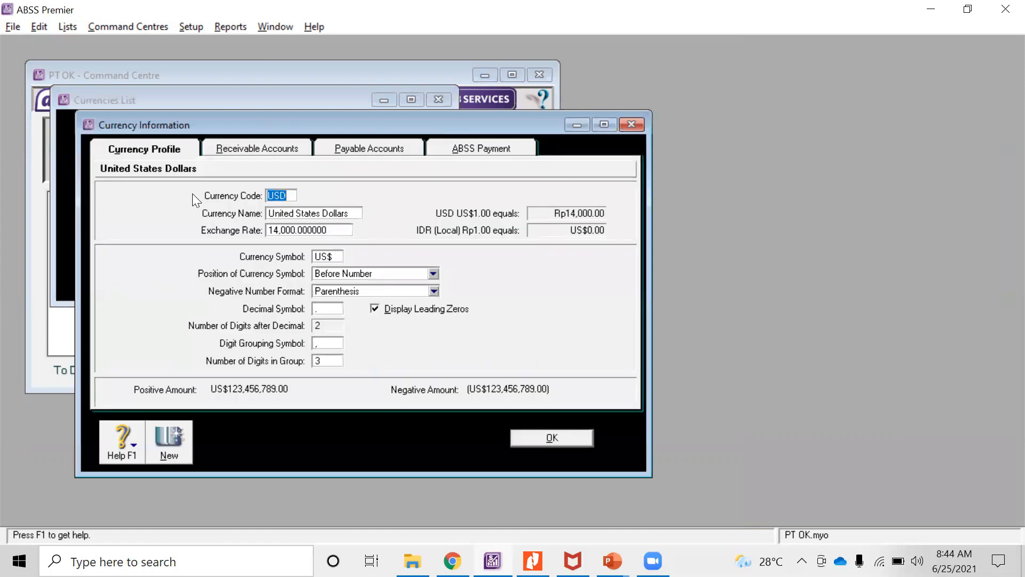
drag(322, 126, 357, 81)
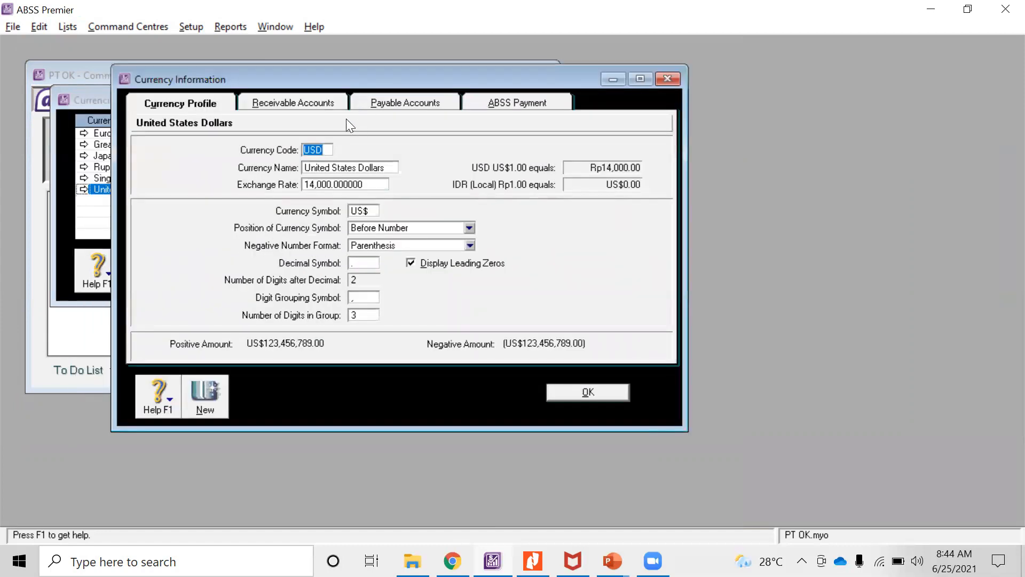
Step: Examine the receivable, payable and ABSS payment account settings of United States Dollars alongside its currency profile
click(308, 104)
click(388, 103)
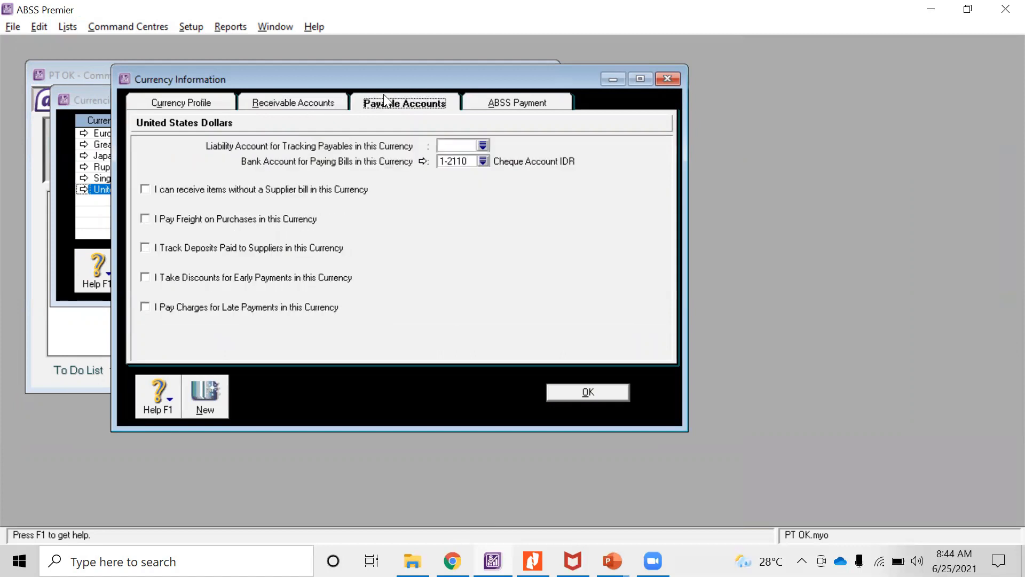
click(521, 104)
click(283, 104)
click(422, 104)
click(279, 105)
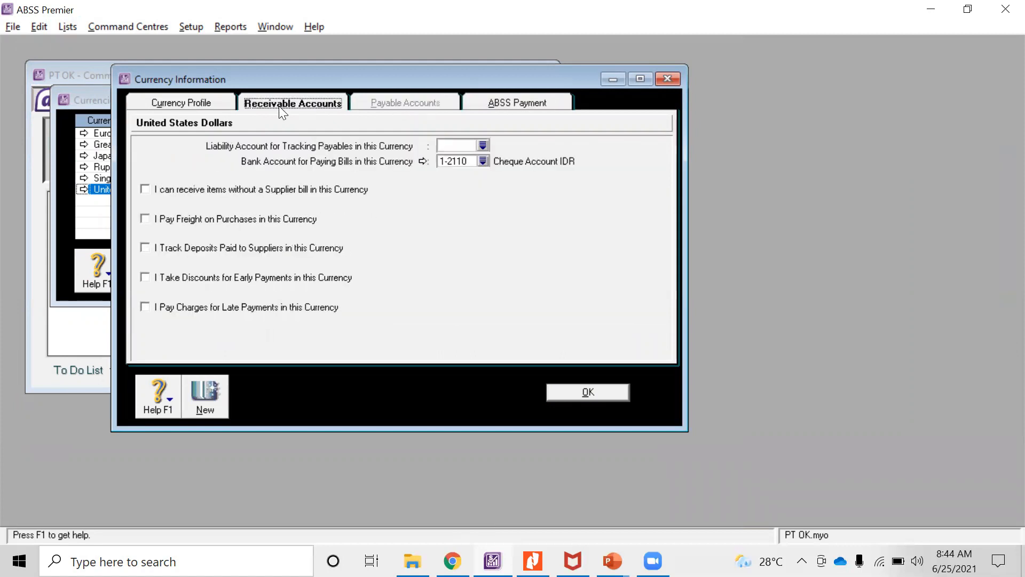
click(427, 104)
click(187, 105)
click(295, 105)
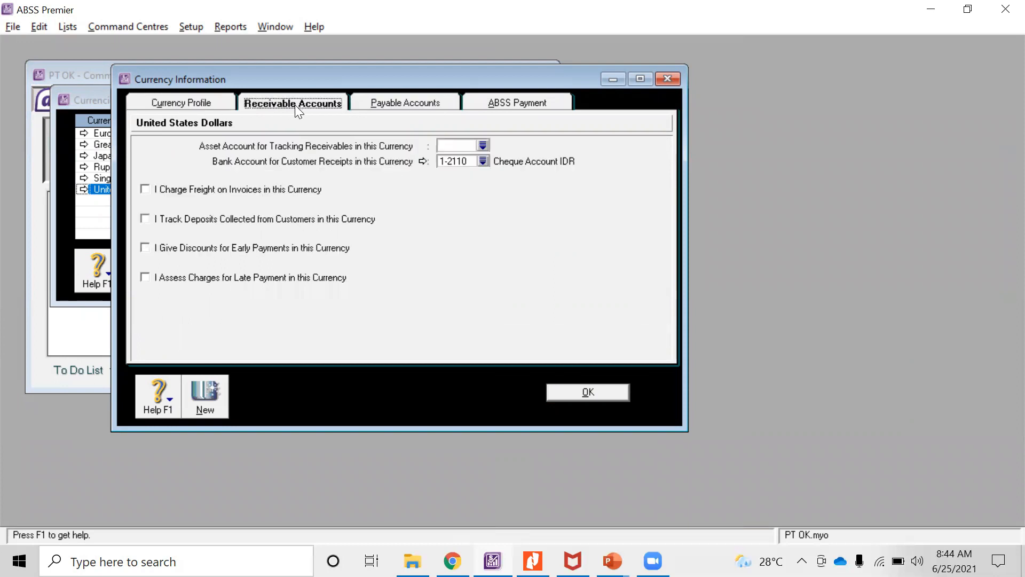
click(421, 103)
click(517, 100)
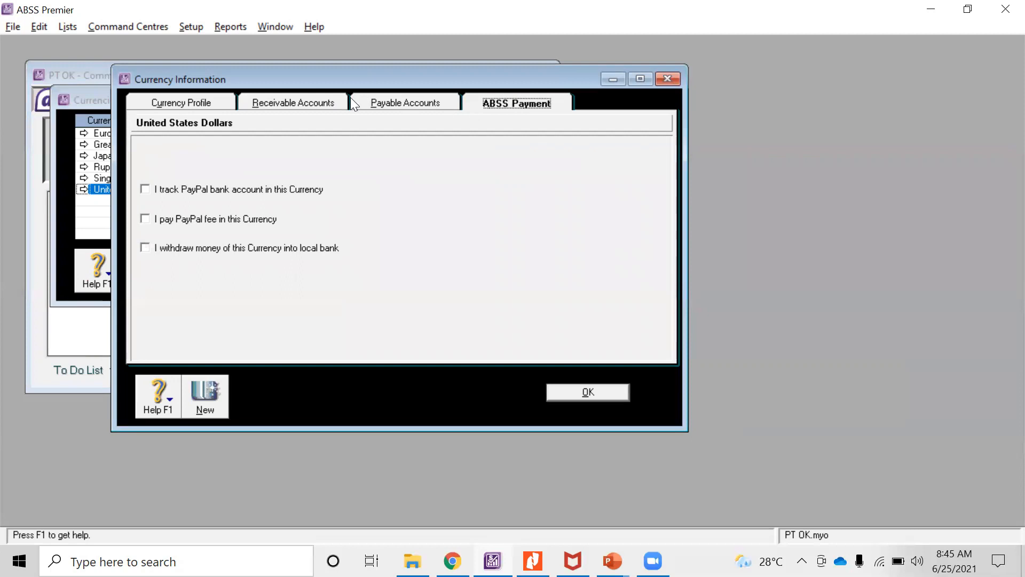
click(293, 104)
click(191, 104)
click(326, 103)
click(395, 101)
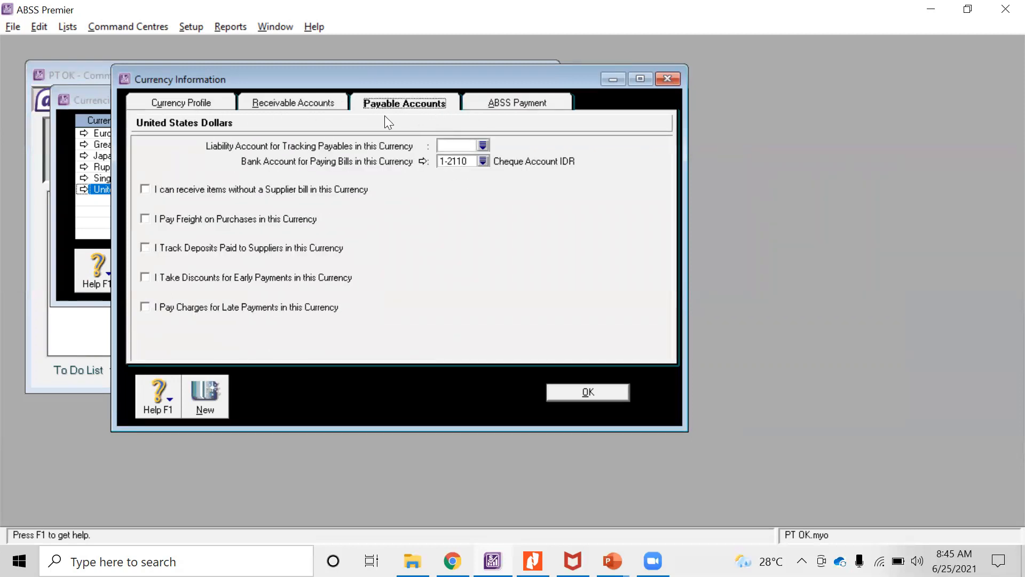
click(170, 104)
click(279, 102)
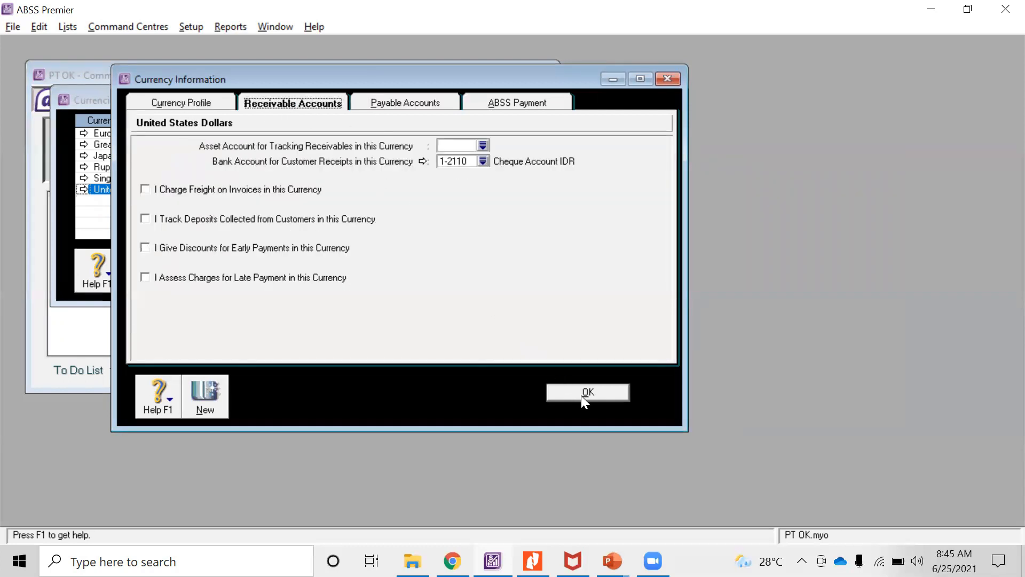
Step: Review the United States Dollars currency profile and receivable accounts, and close the record
click(202, 101)
click(280, 101)
click(667, 79)
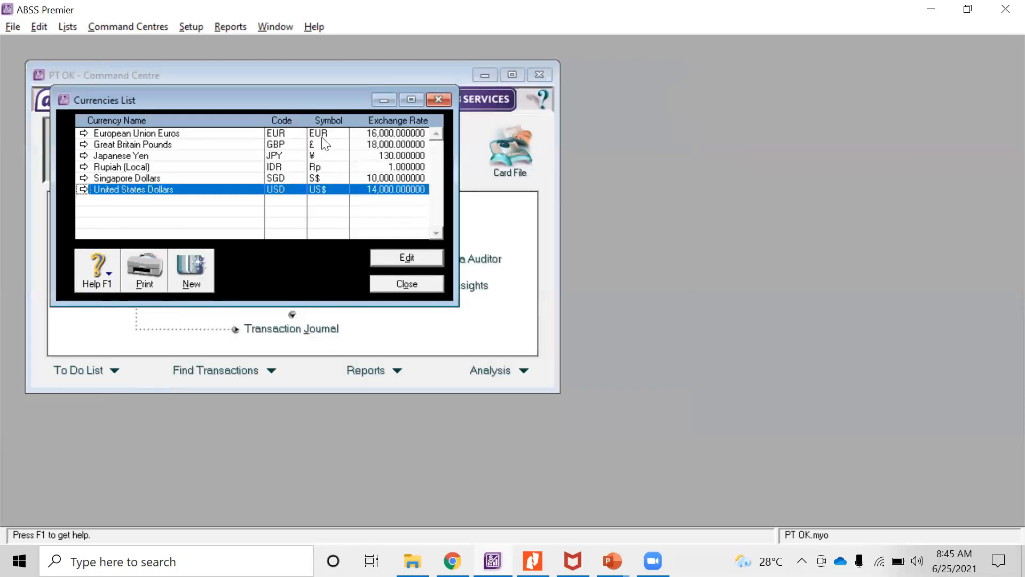
Step: Set the Singapore Dollars receivables tracking account to 1-2201 Trade Debtors SGD and the customer receipts bank account to 1-2111 Cheque Account SGD
click(84, 179)
click(257, 150)
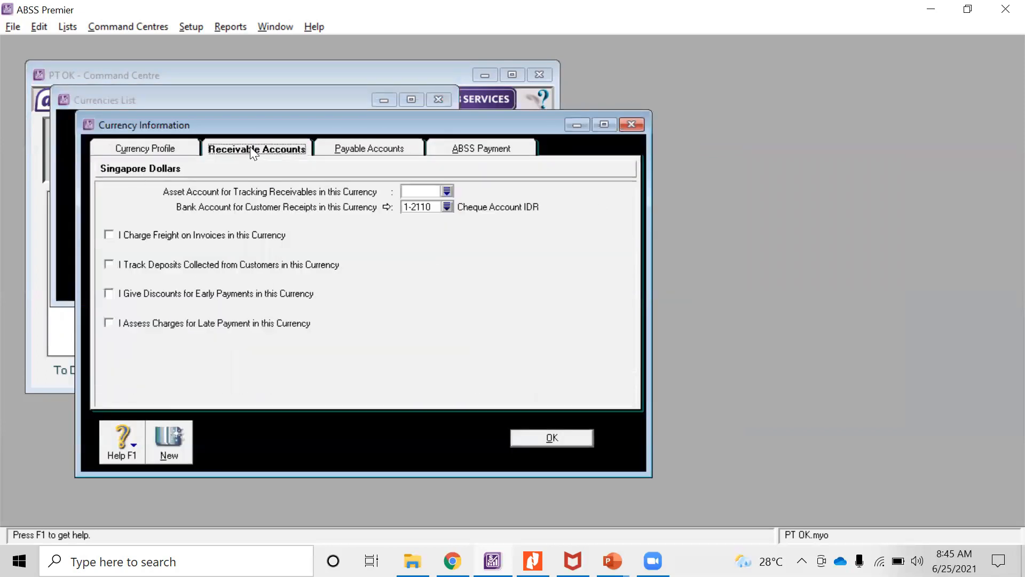
drag(389, 113, 389, 42)
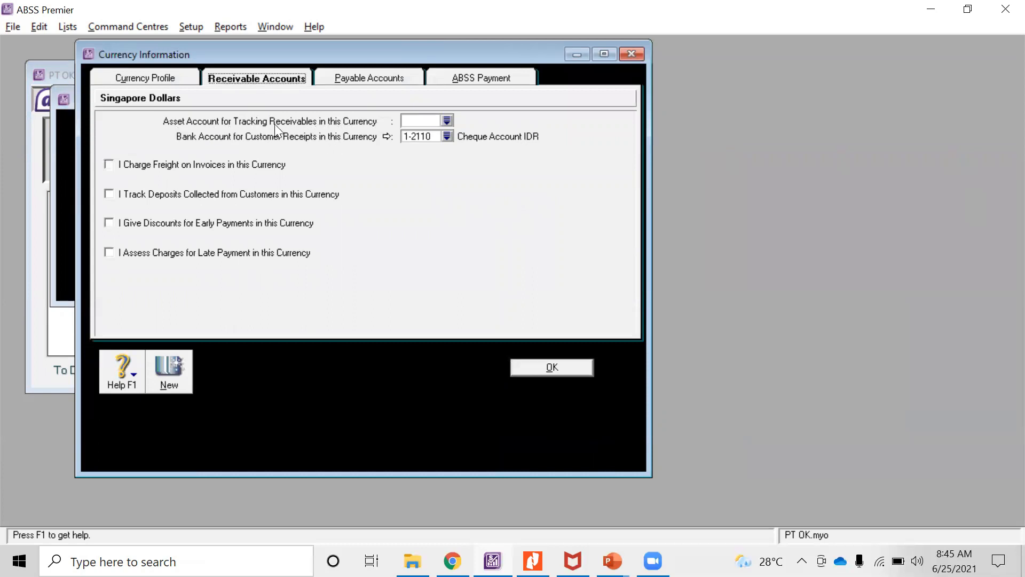
click(447, 119)
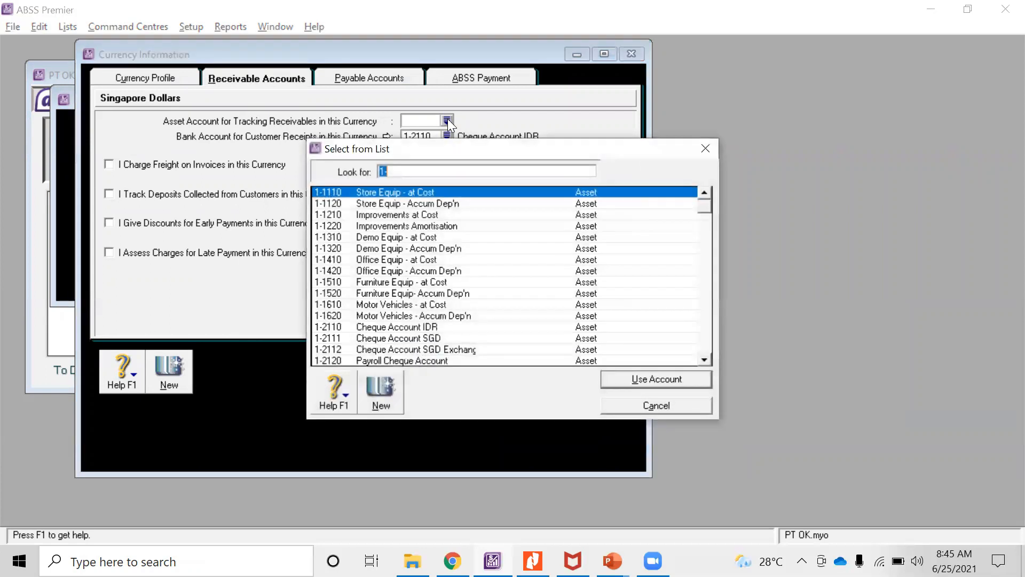
scroll(449, 279, down, 6)
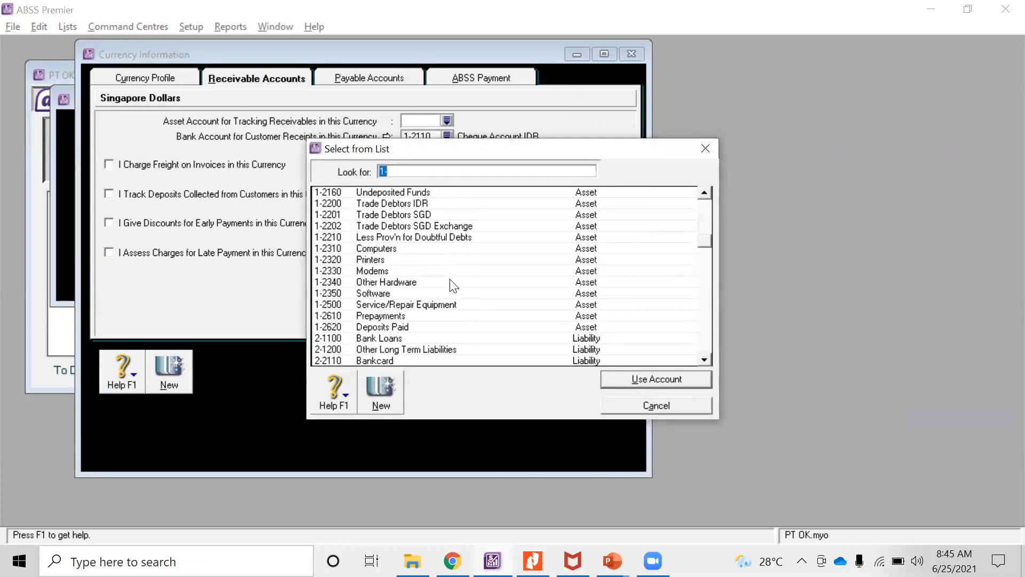
scroll(453, 284, up, 3)
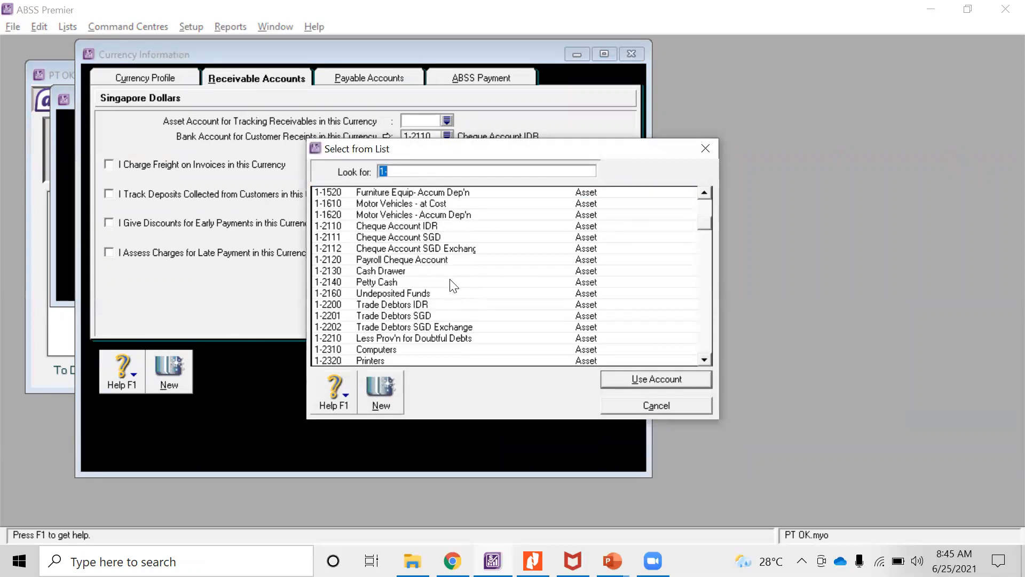
scroll(452, 285, down, 4)
scroll(453, 284, up, 2)
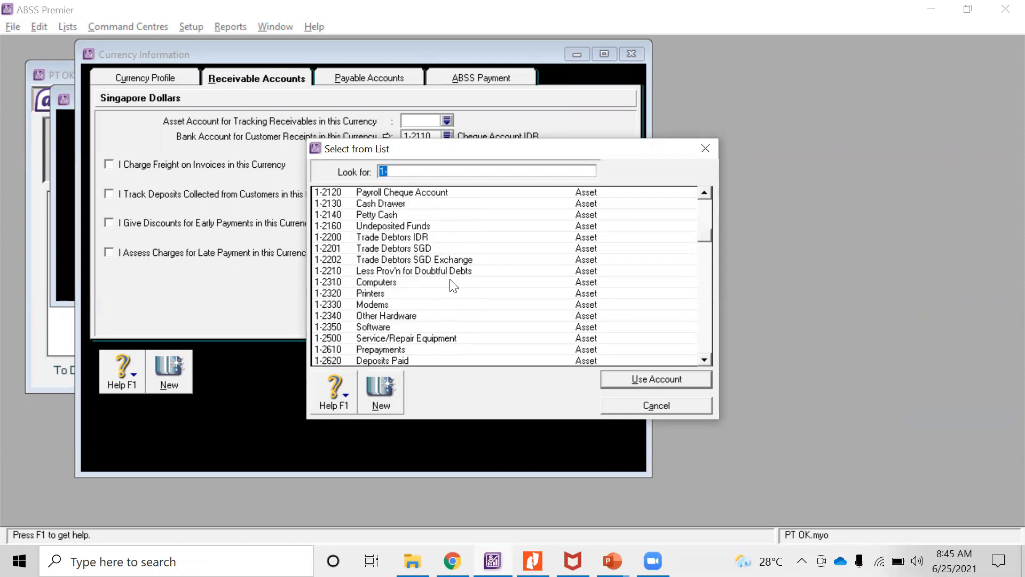
scroll(453, 285, up, 1)
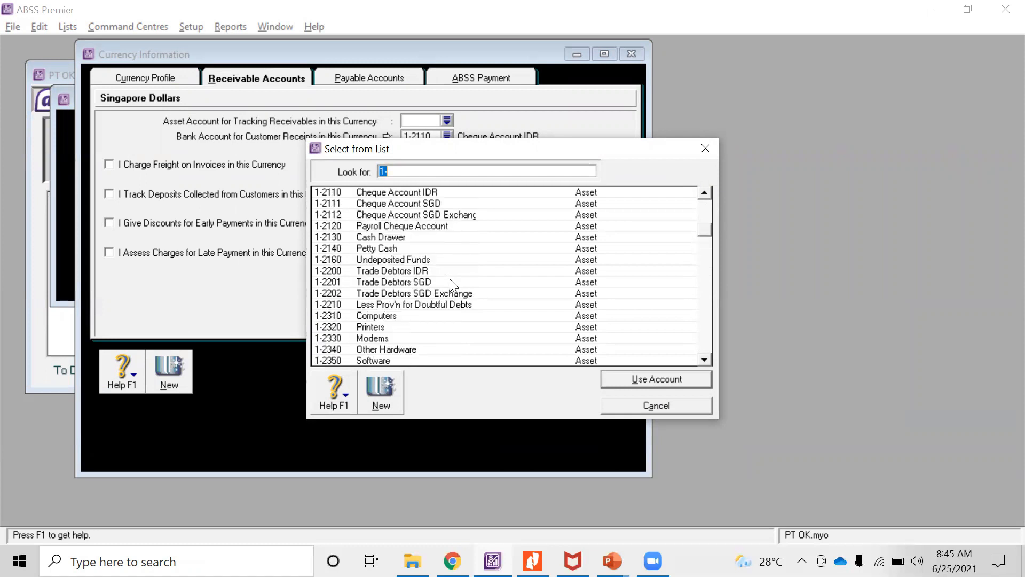
click(412, 282)
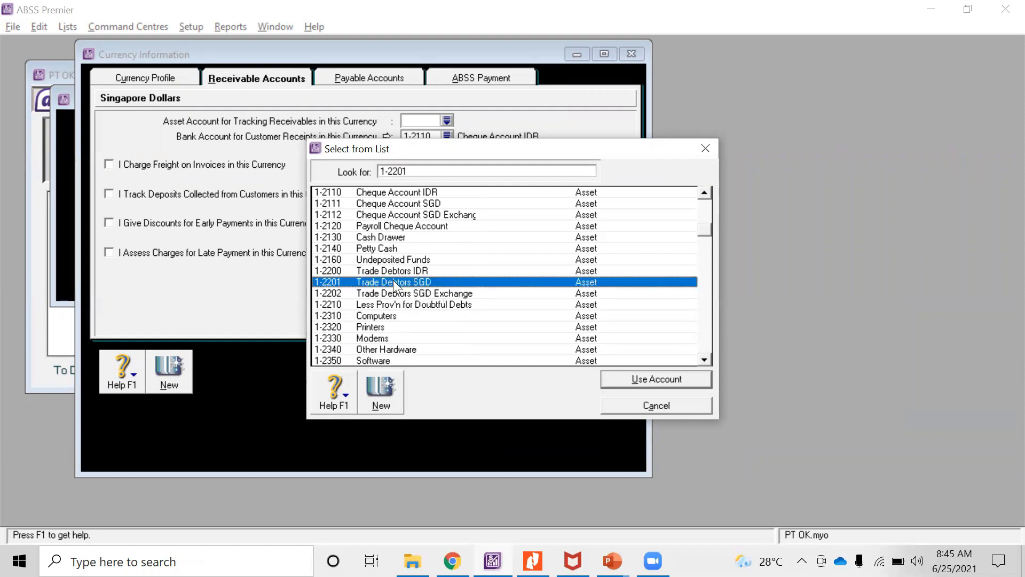
click(637, 379)
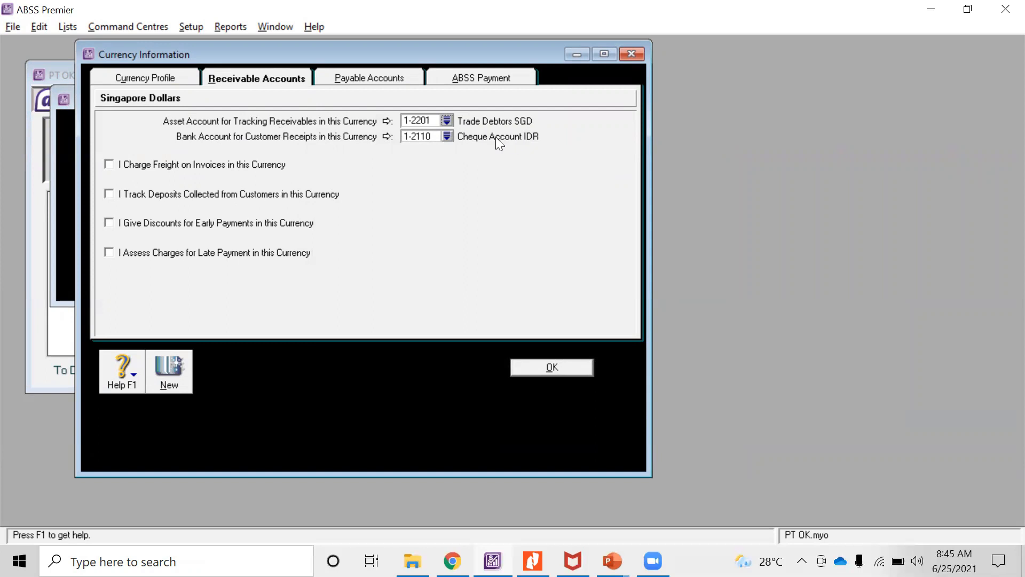
click(447, 137)
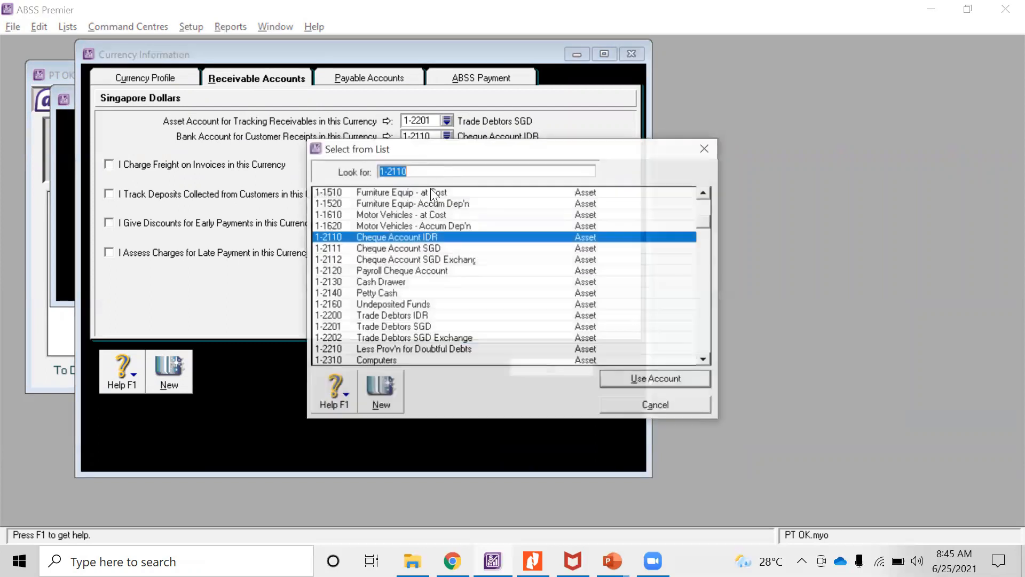
double_click(418, 249)
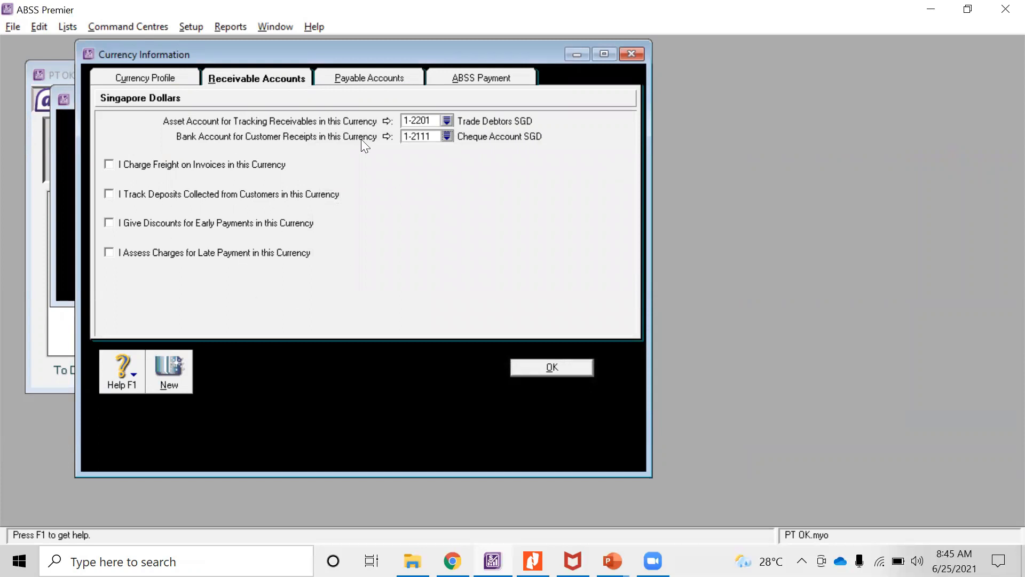
Step: Set the Singapore Dollars payables tracking account to 2-2201 Trade Creditors SGD and the bill payment bank account to 1-2111 Cheque Account SGD
click(376, 73)
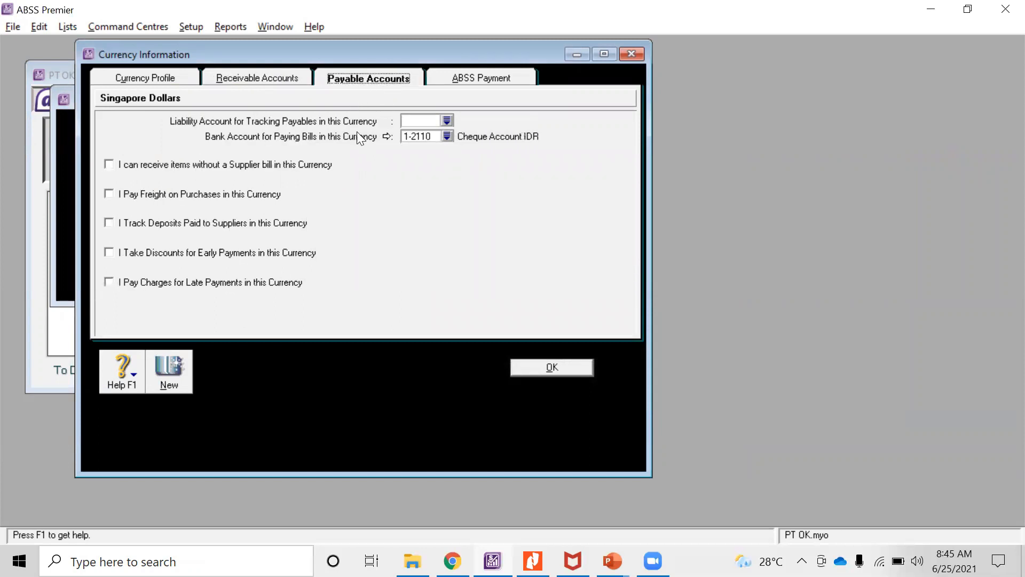
click(447, 120)
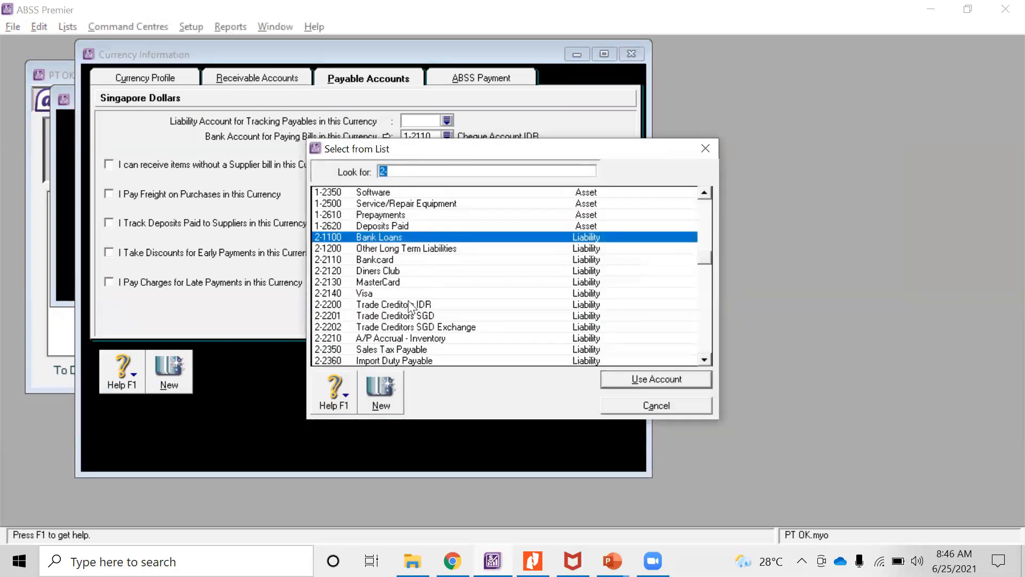
click(417, 318)
double_click(417, 318)
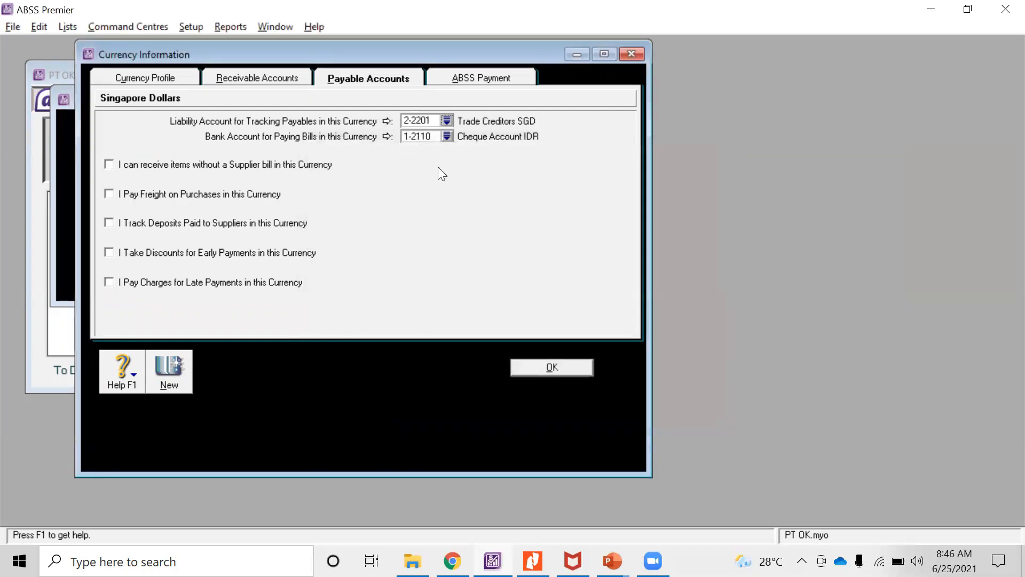
click(447, 137)
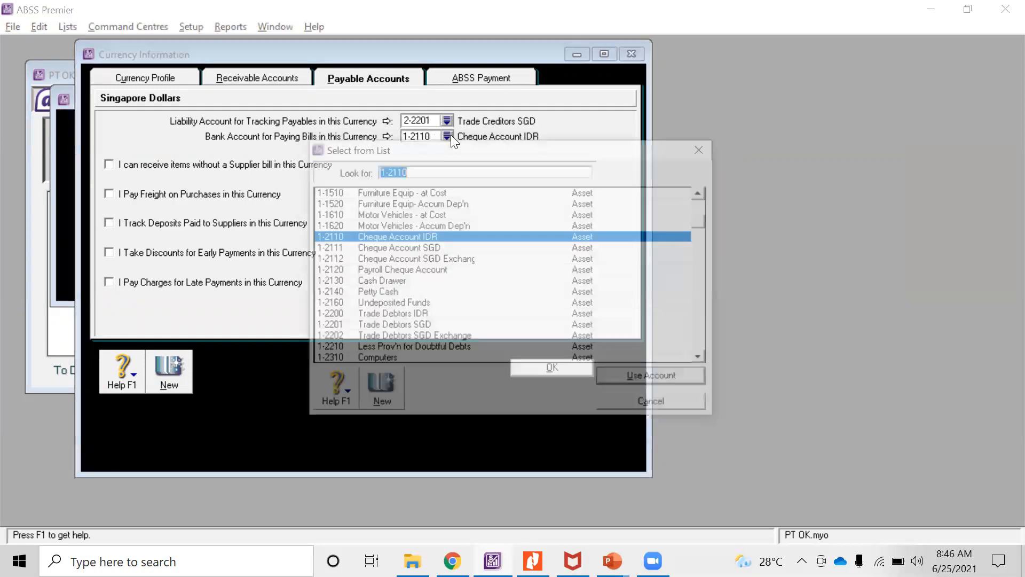
double_click(433, 248)
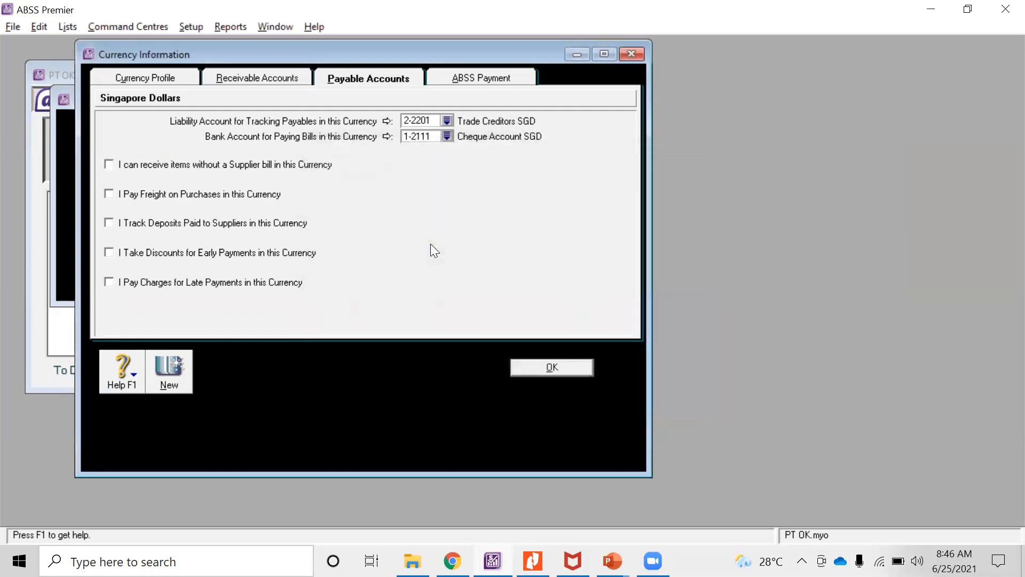
Step: Check the Singapore Dollars ABSS payment, payable, receivable and profile settings, and accept the currency record
click(504, 80)
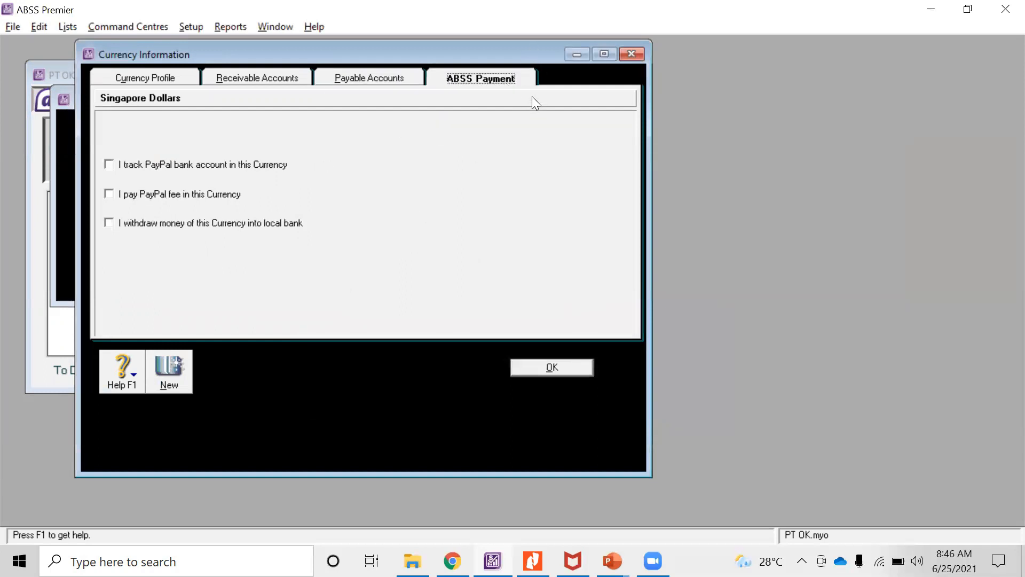
click(370, 76)
click(246, 77)
click(163, 77)
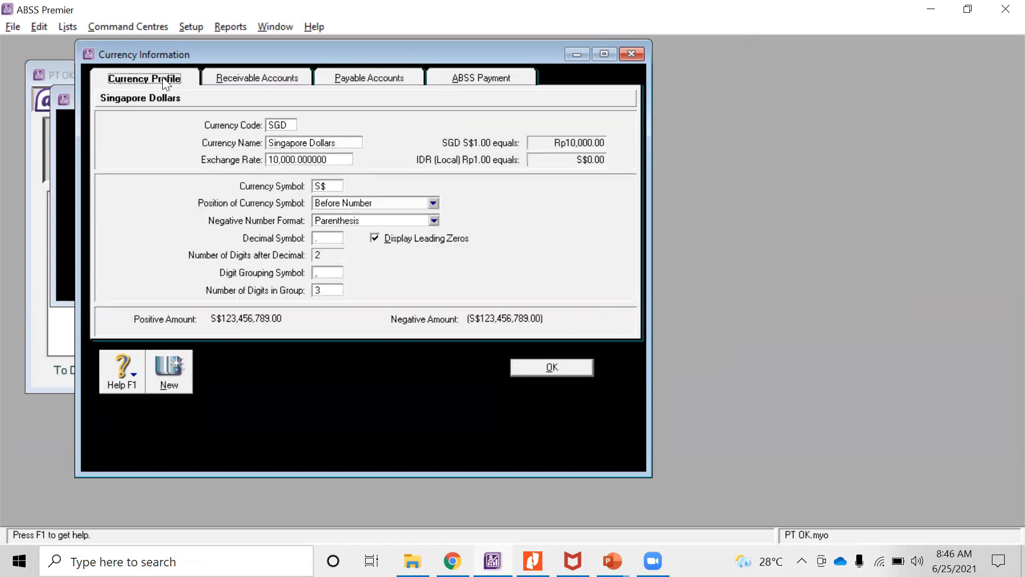
click(562, 366)
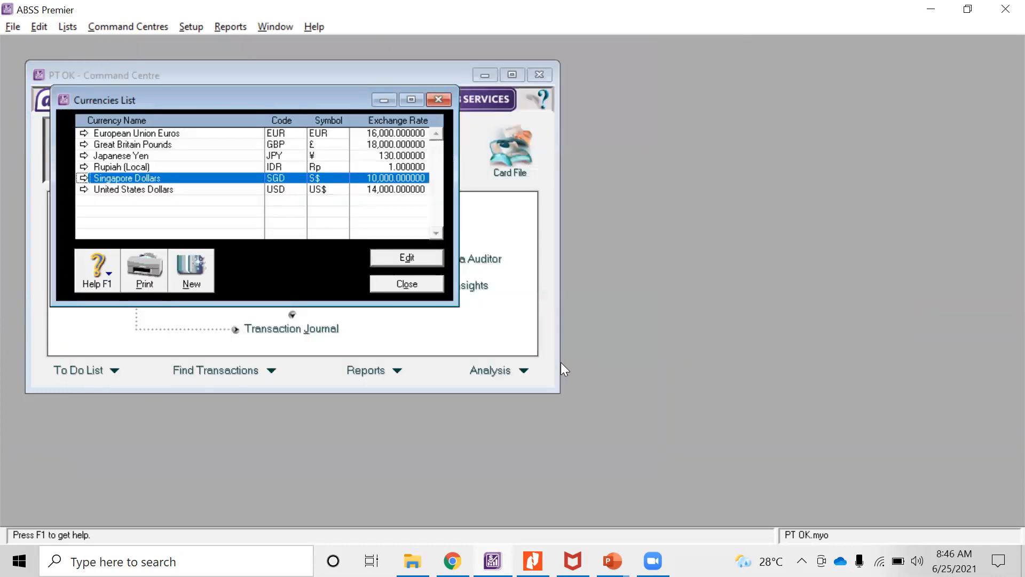
Step: Open the United States Dollars record, move its window clear, and review its receivable, payable and profile settings
click(84, 190)
click(277, 143)
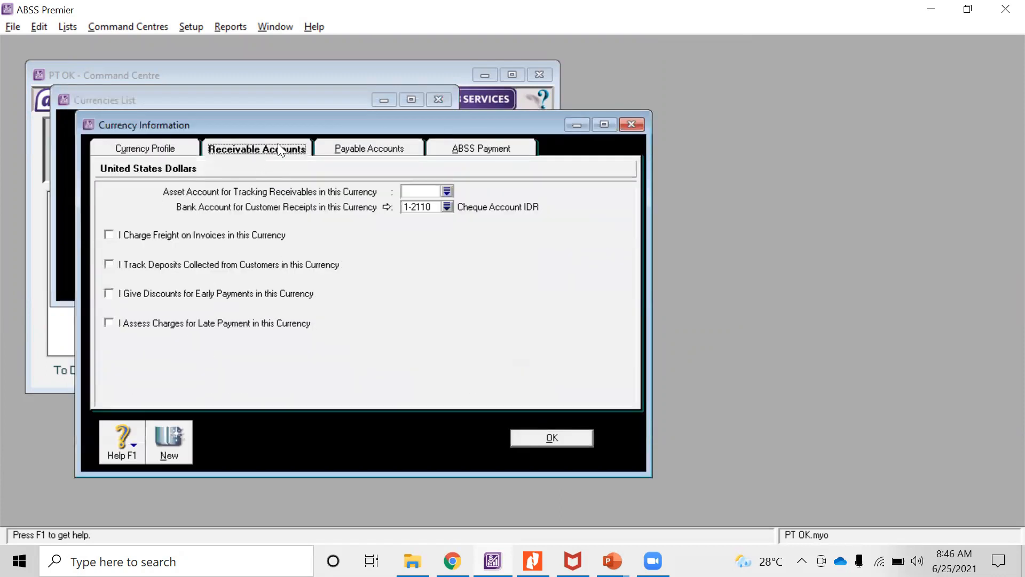
click(395, 149)
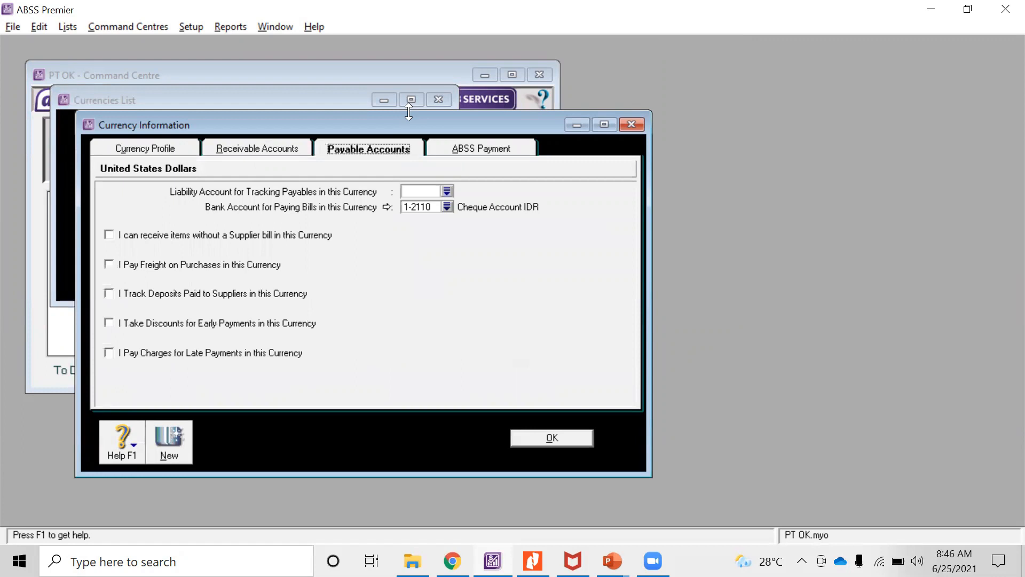
drag(408, 113, 408, 37)
click(152, 73)
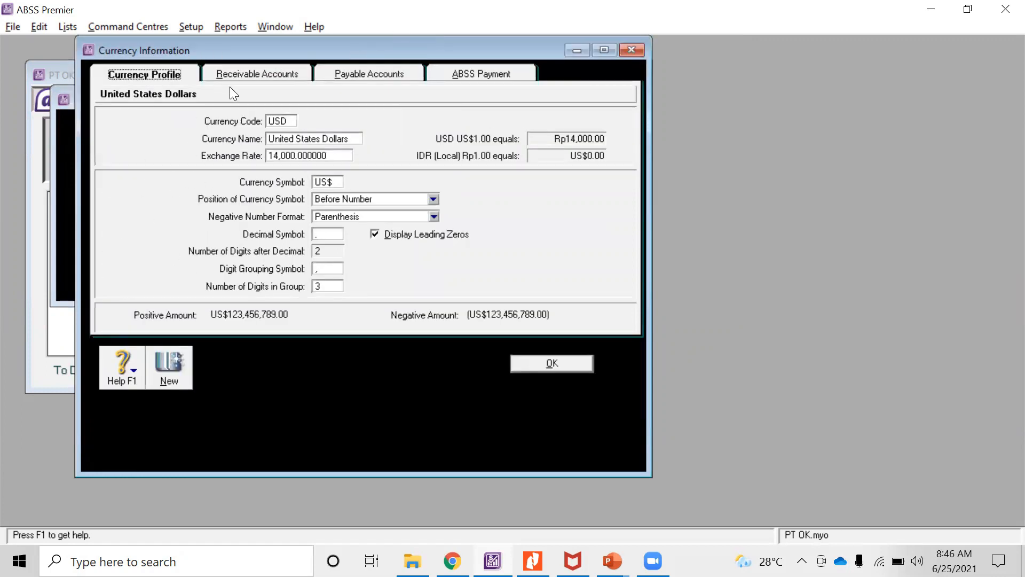
click(280, 72)
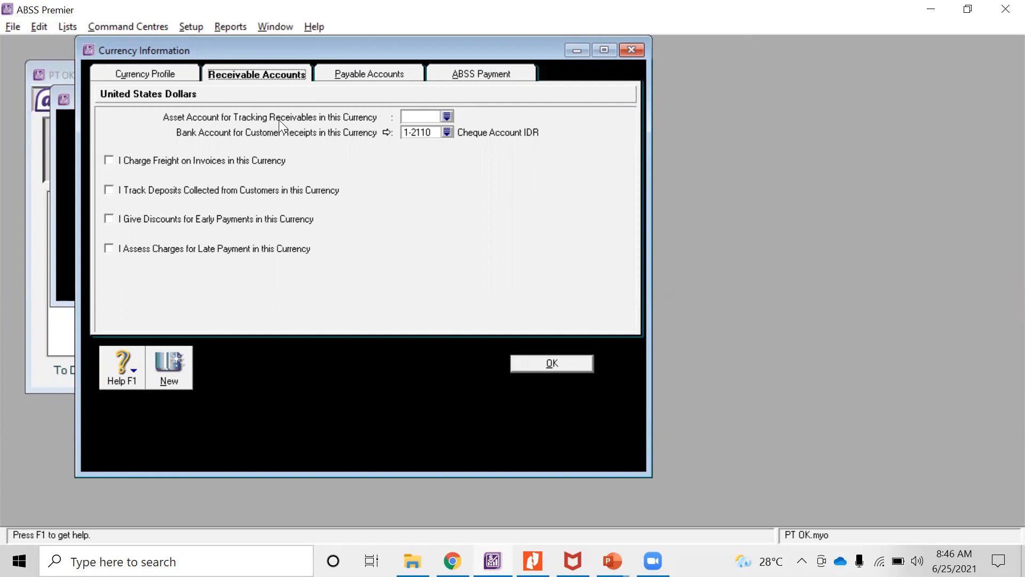
click(447, 117)
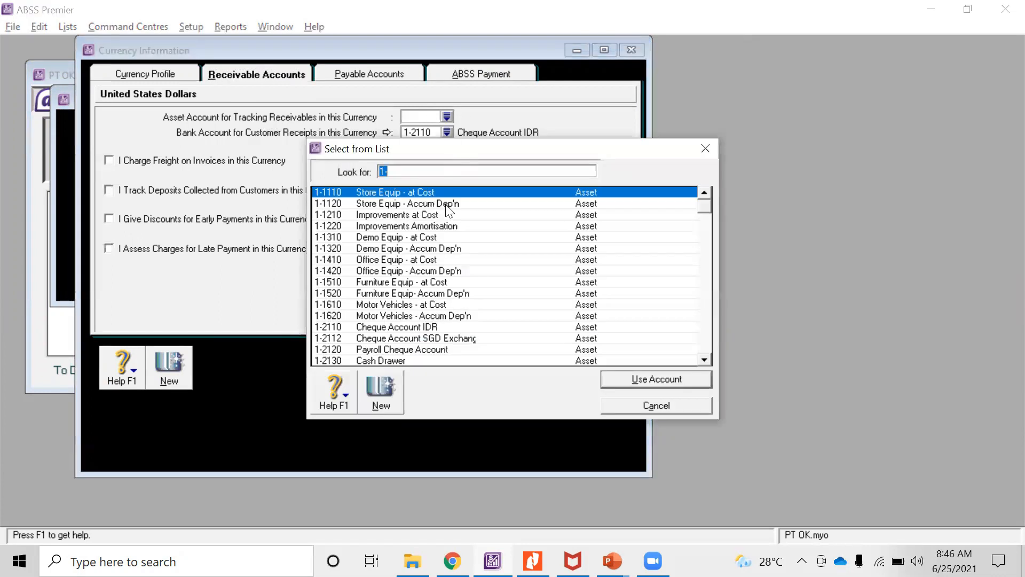
scroll(439, 312, down, 2)
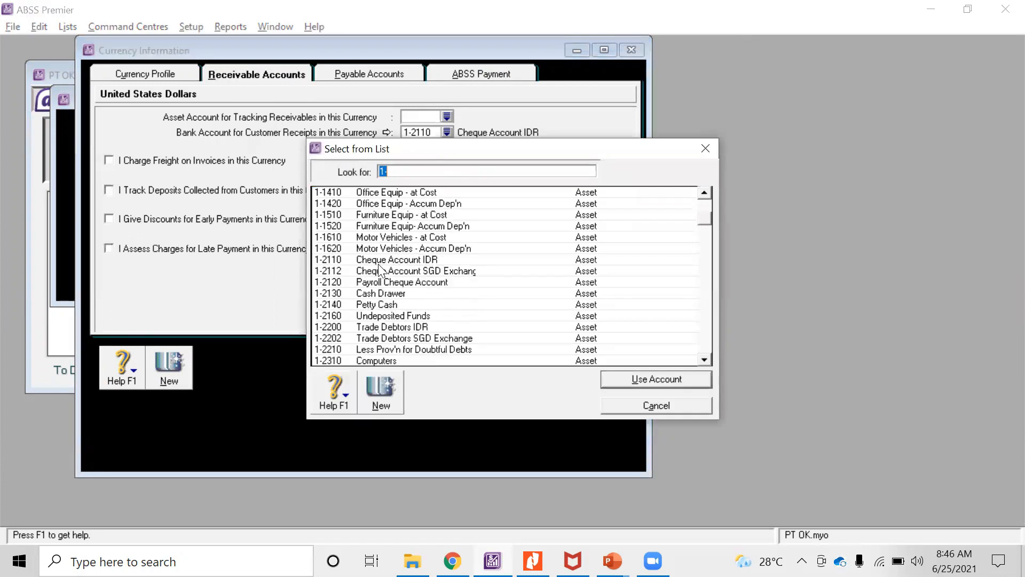
scroll(424, 304, down, 1)
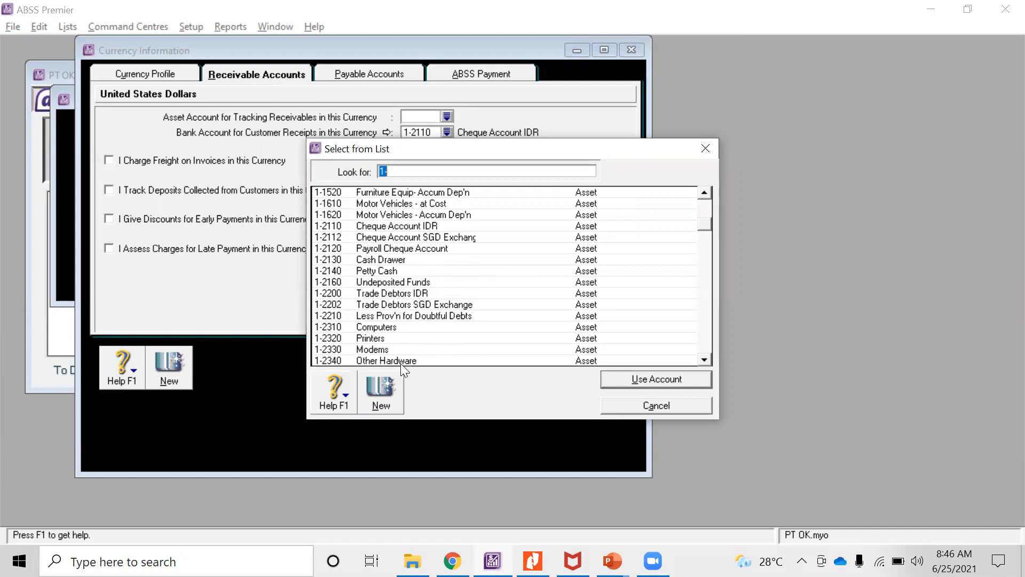
click(389, 395)
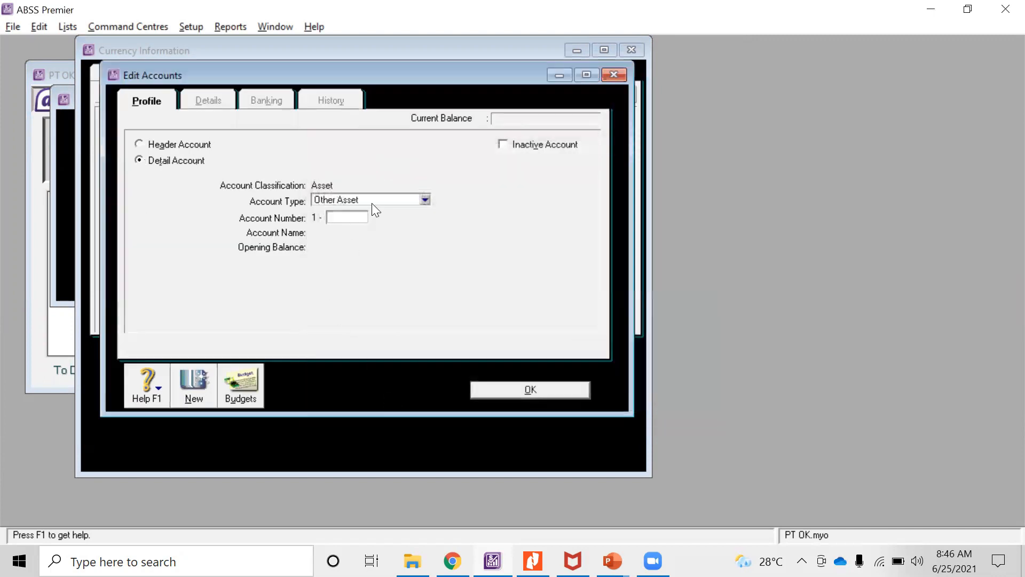
drag(429, 66, 634, 97)
click(799, 93)
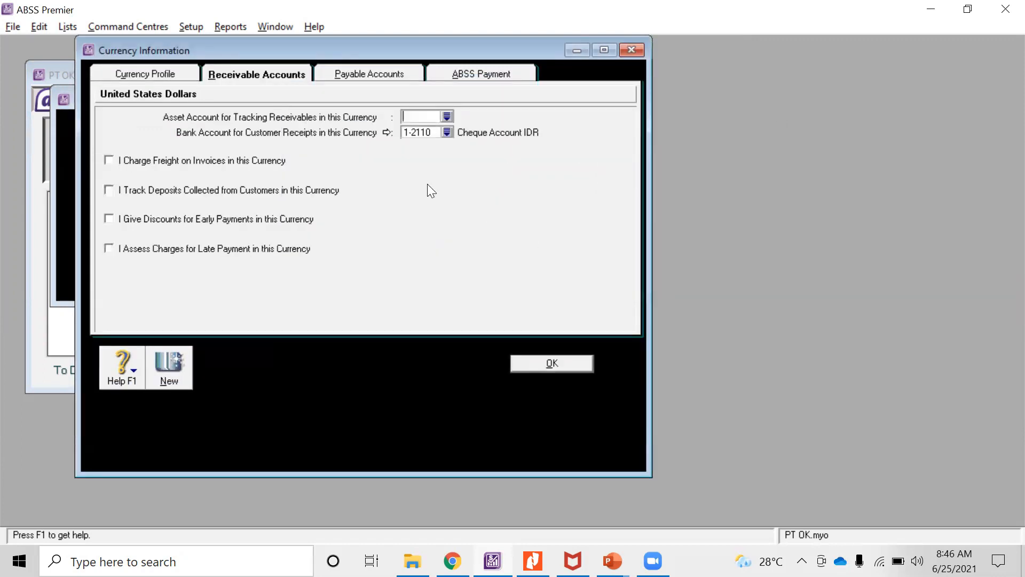
Step: Try to create a Bank type asset account numbered 1-2203 while choosing the United States Dollars receivables tracking account
click(443, 117)
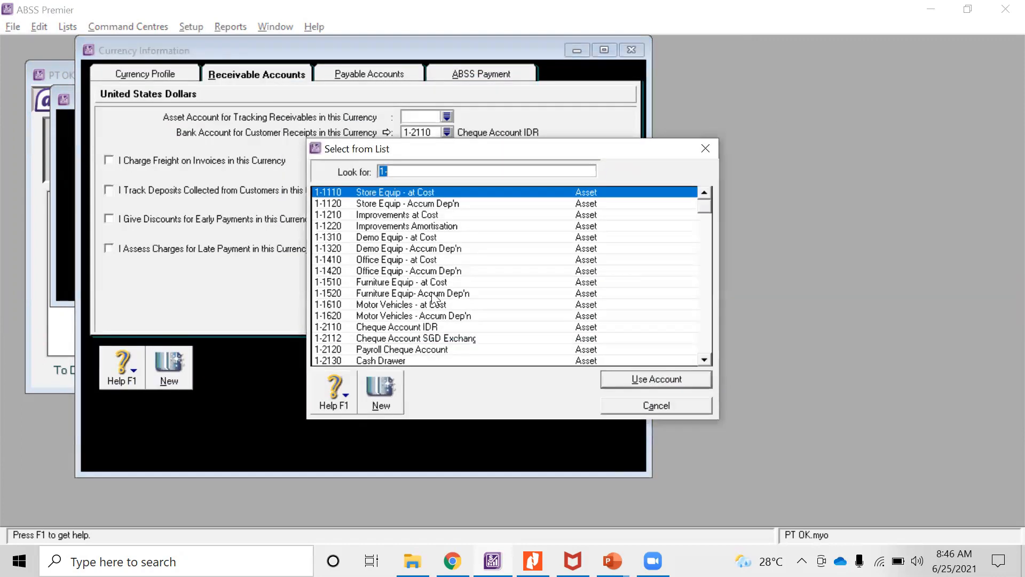
scroll(434, 299, down, 2)
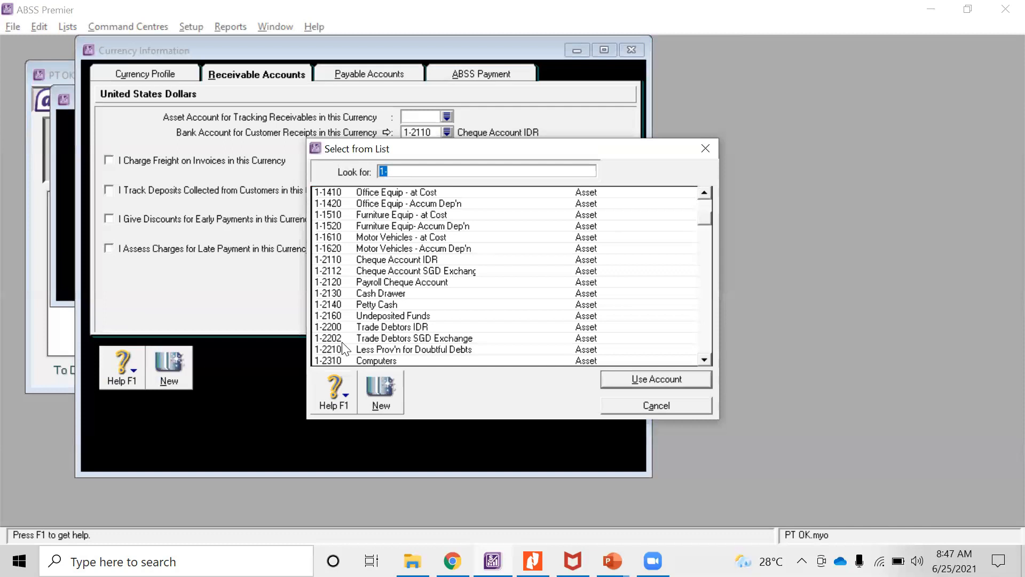
click(383, 394)
click(374, 200)
click(377, 214)
click(346, 219)
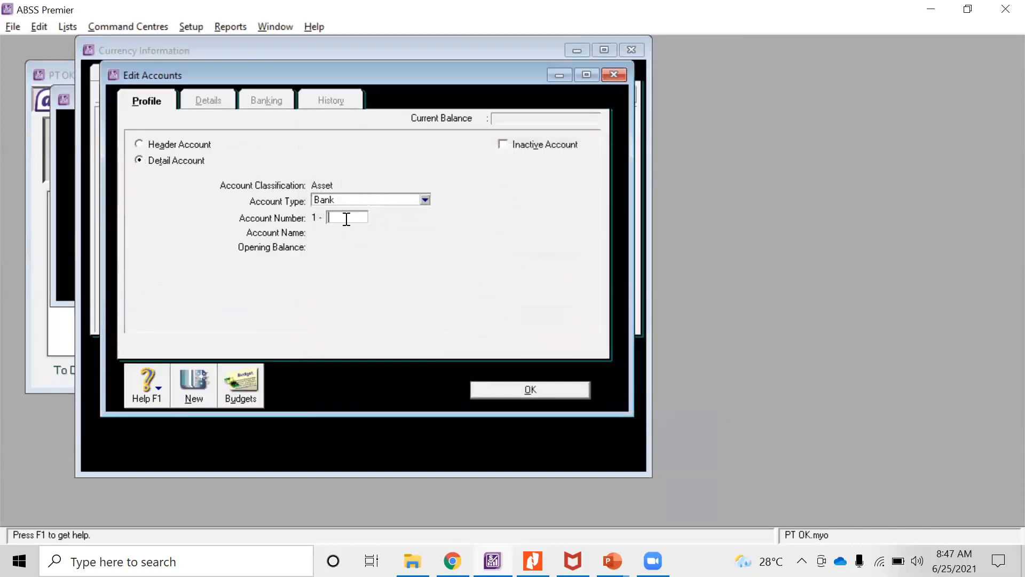
text(2203)
key(Tab)
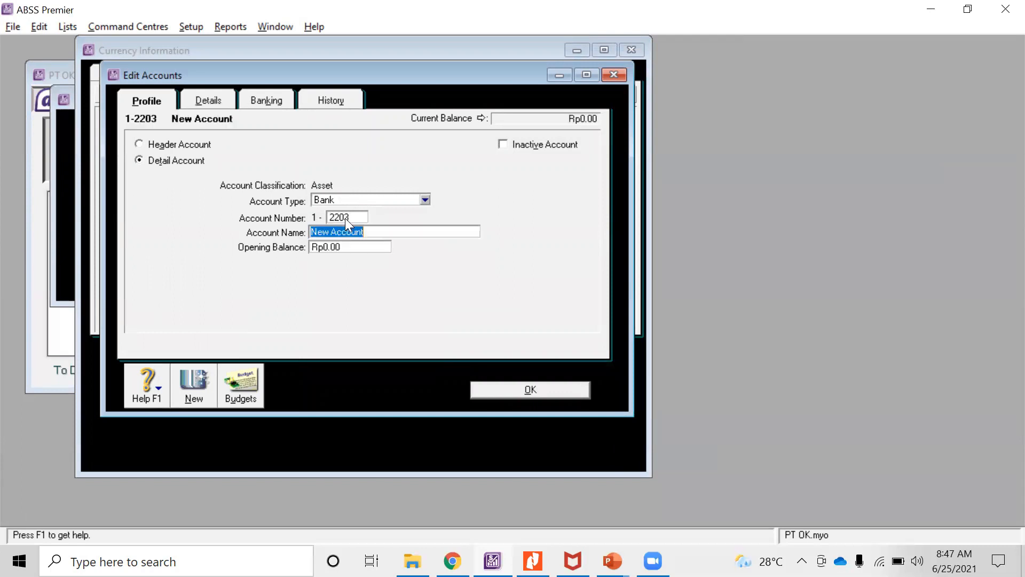
text(Trade)
click(613, 75)
Step: Look through the selectable asset accounts for 1-2203 while choosing the United States Dollars receivables tracking account
click(451, 116)
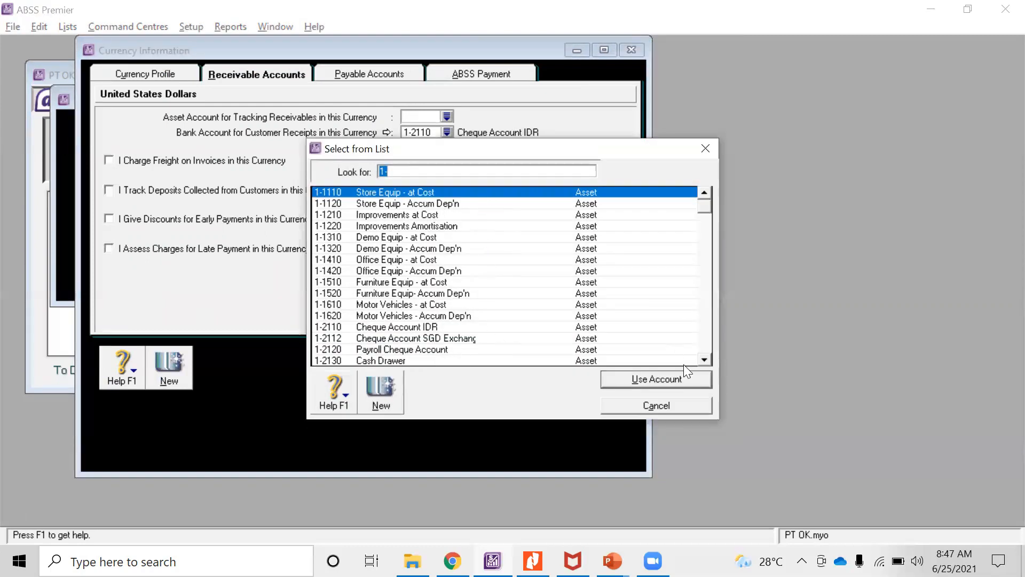
click(704, 360)
click(704, 360)
click(703, 359)
click(704, 359)
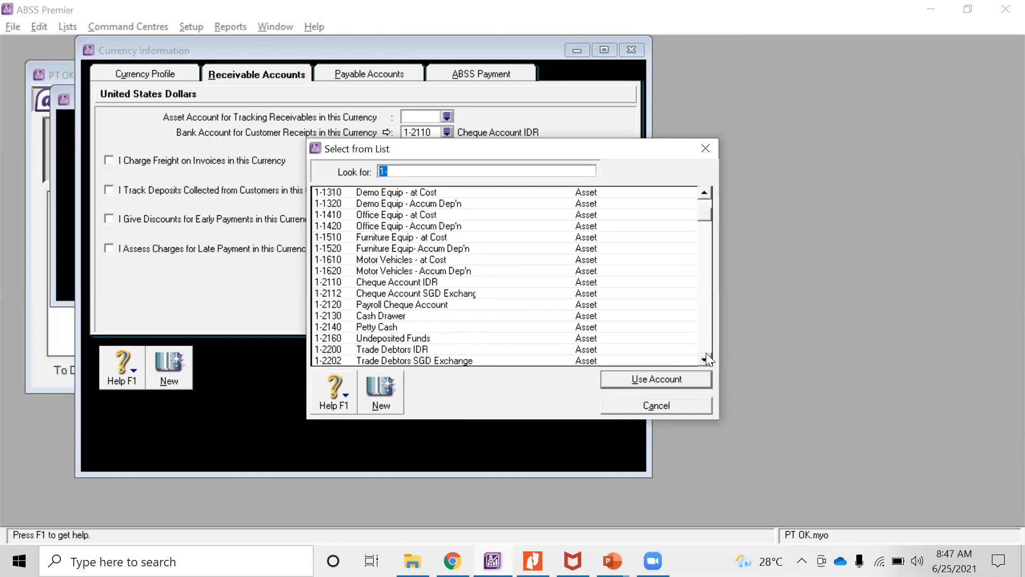
click(704, 359)
click(704, 359)
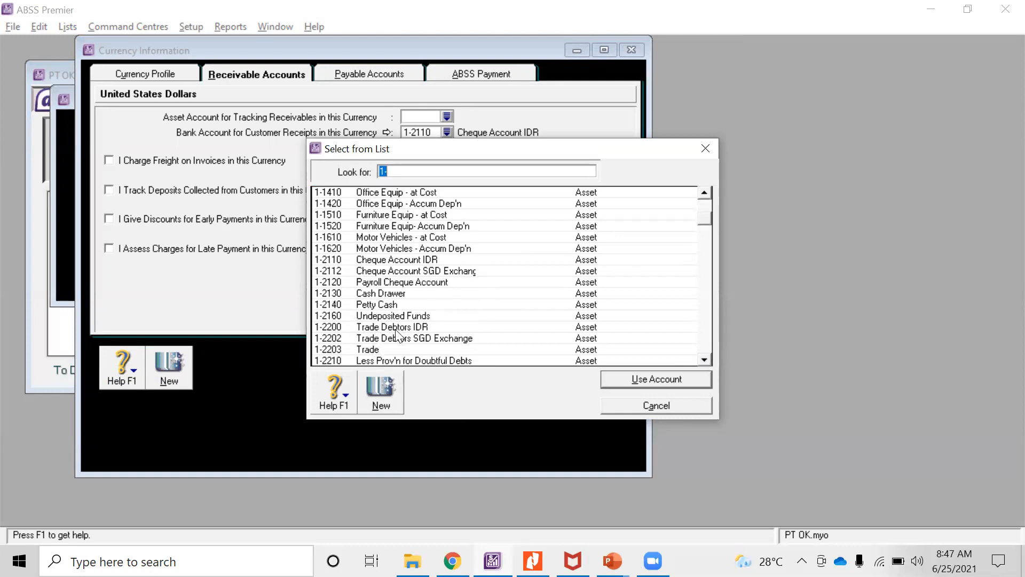
Step: Try to create an Accounts Receivable asset account numbered 1-2203
click(384, 389)
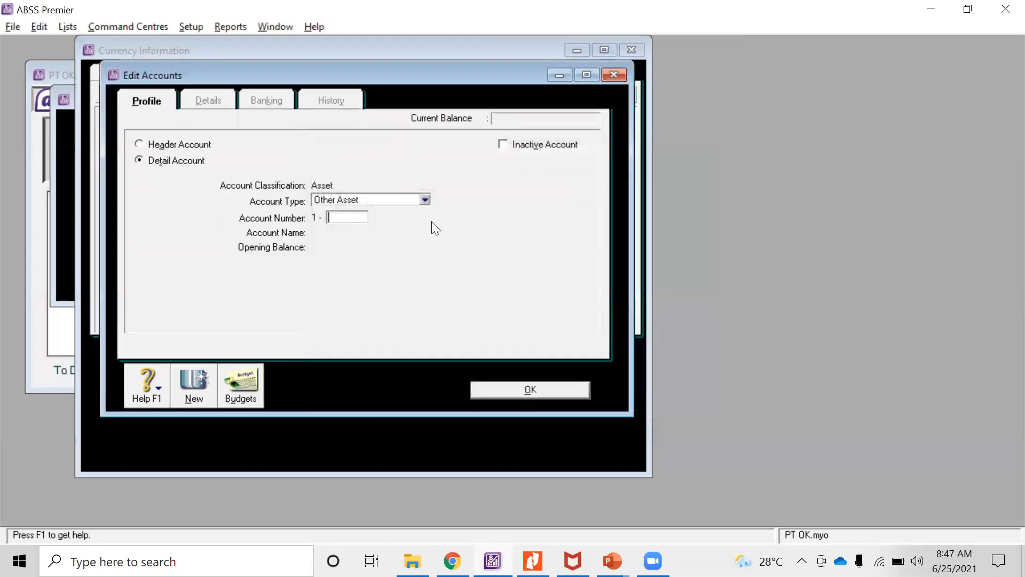
click(366, 201)
click(354, 223)
click(336, 216)
text(2201)
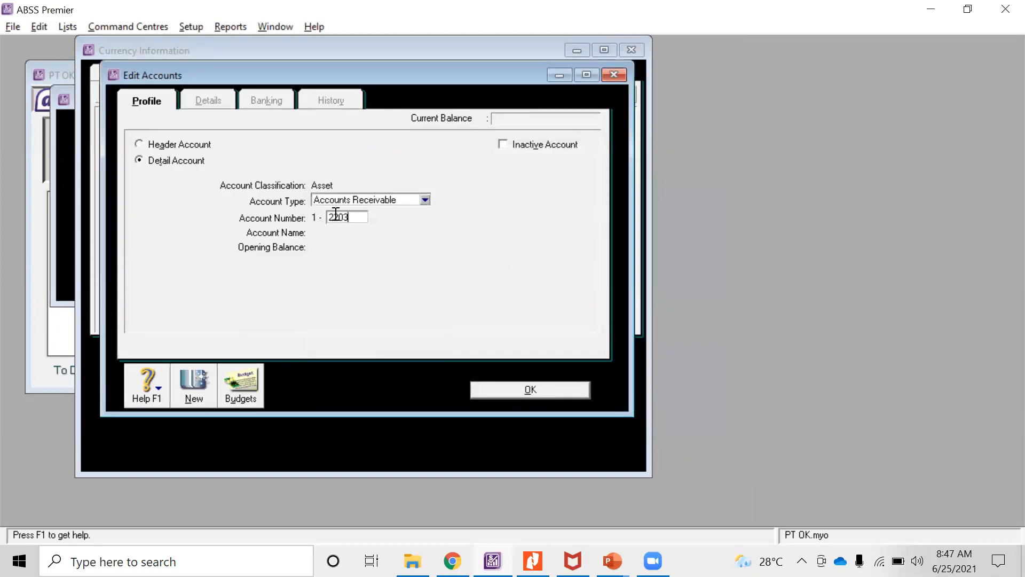
key(Return)
key(Return)
click(615, 74)
Step: Leave the tracking account selection, find the Bank type account 1-2203 Trade among the asset accounts, and delete it
click(446, 116)
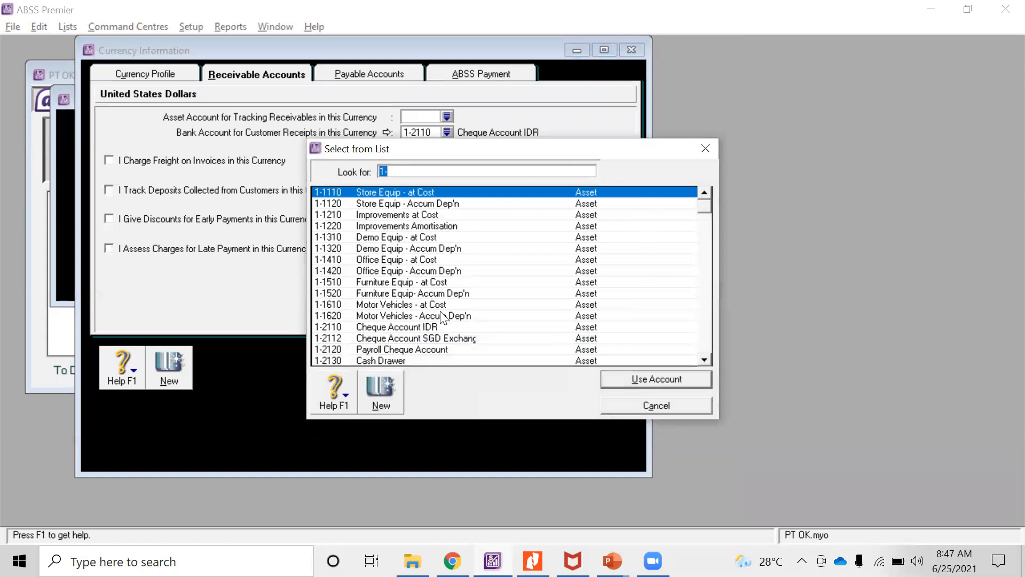
scroll(443, 314, down, 2)
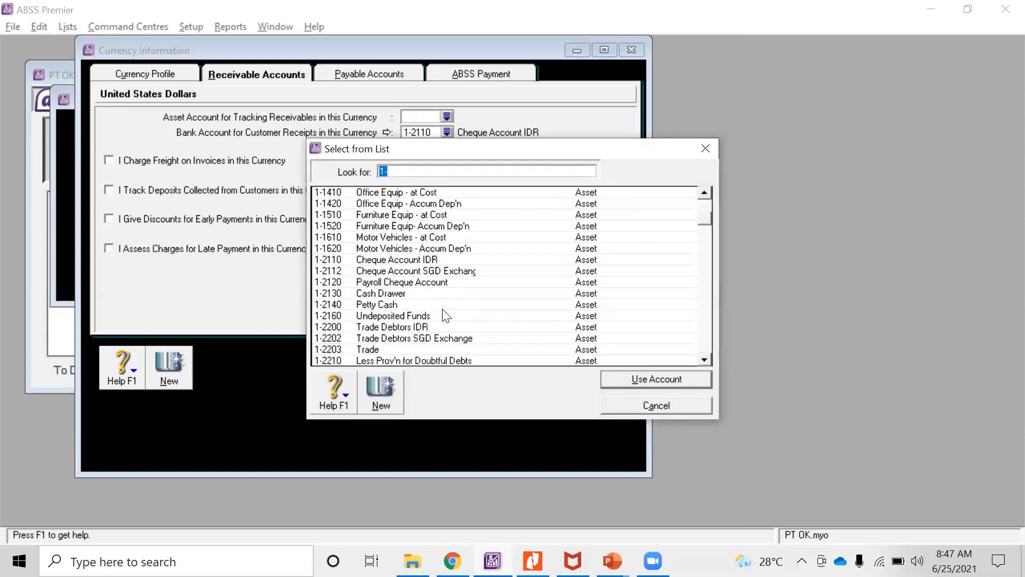
scroll(443, 311, down, 3)
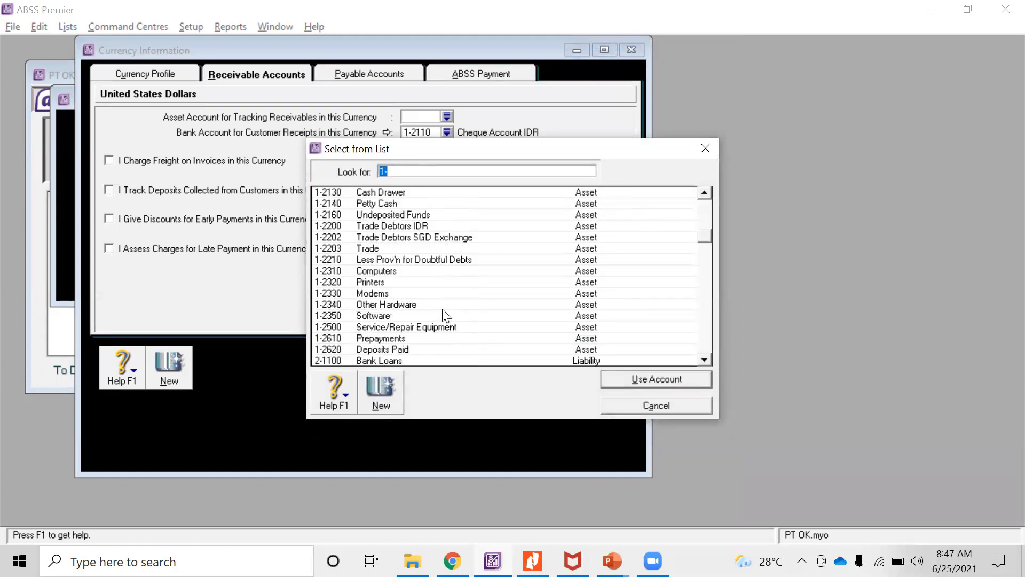
click(652, 405)
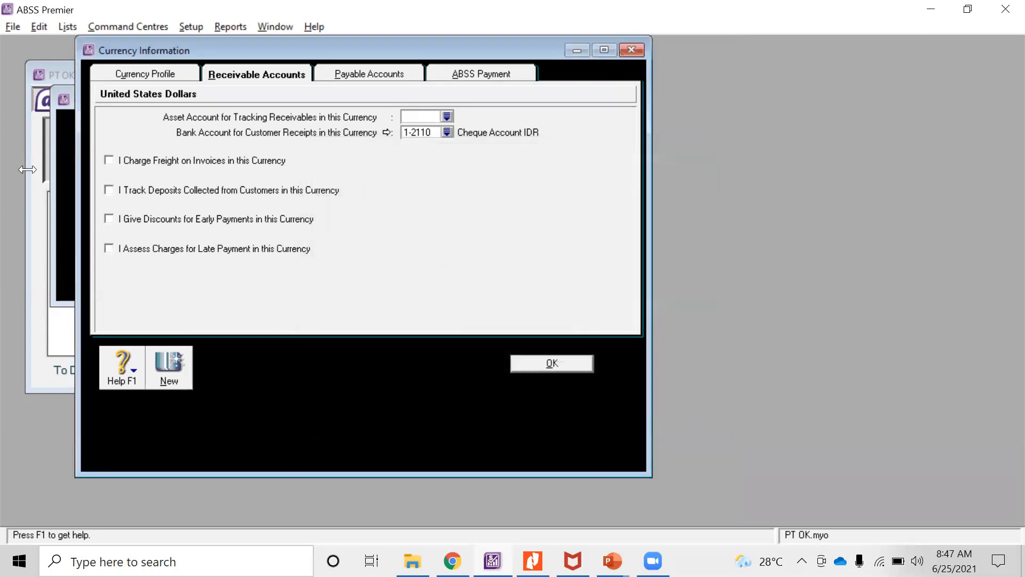
click(56, 177)
click(289, 216)
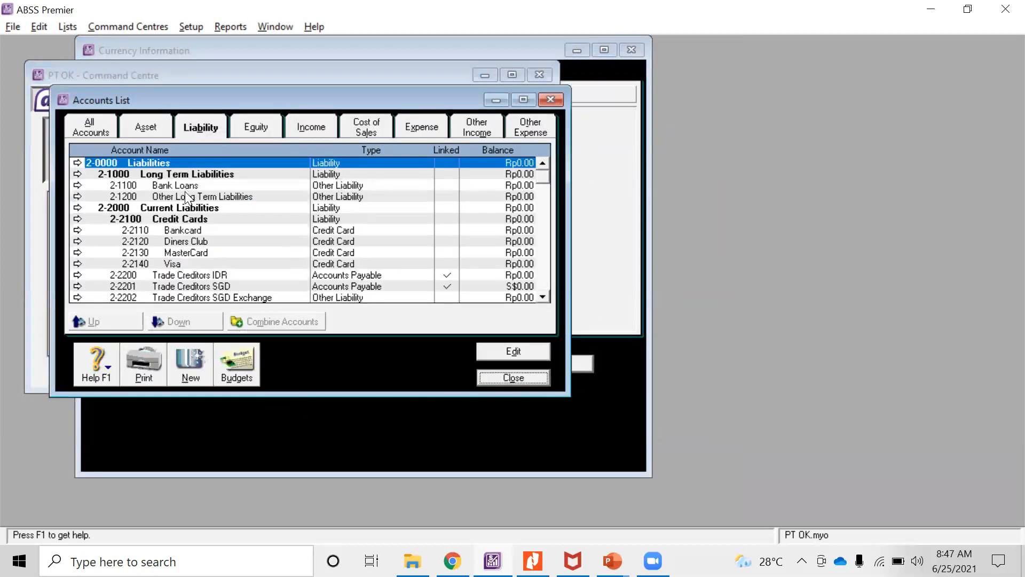
click(142, 129)
scroll(181, 222, down, 5)
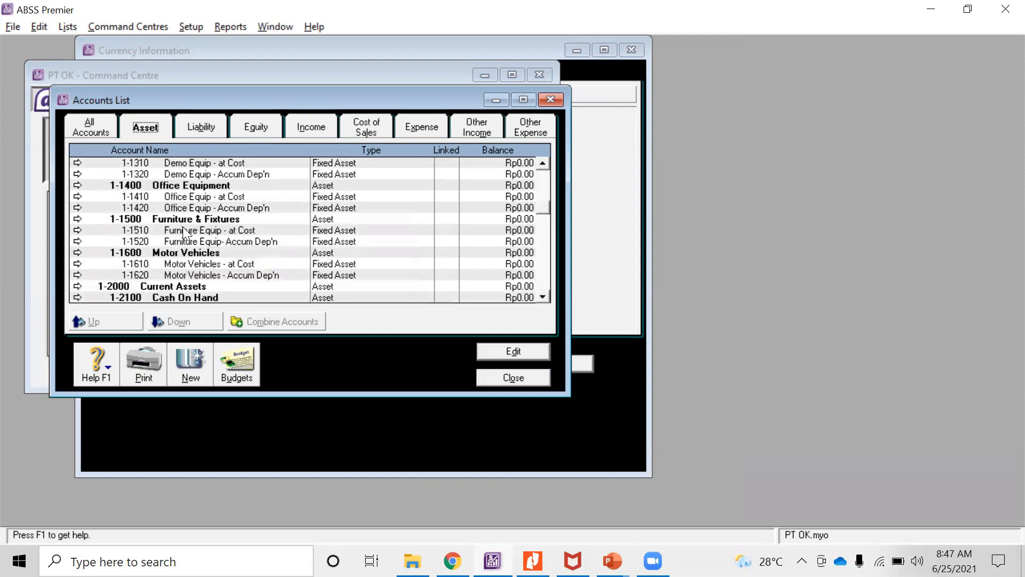
scroll(183, 229, down, 2)
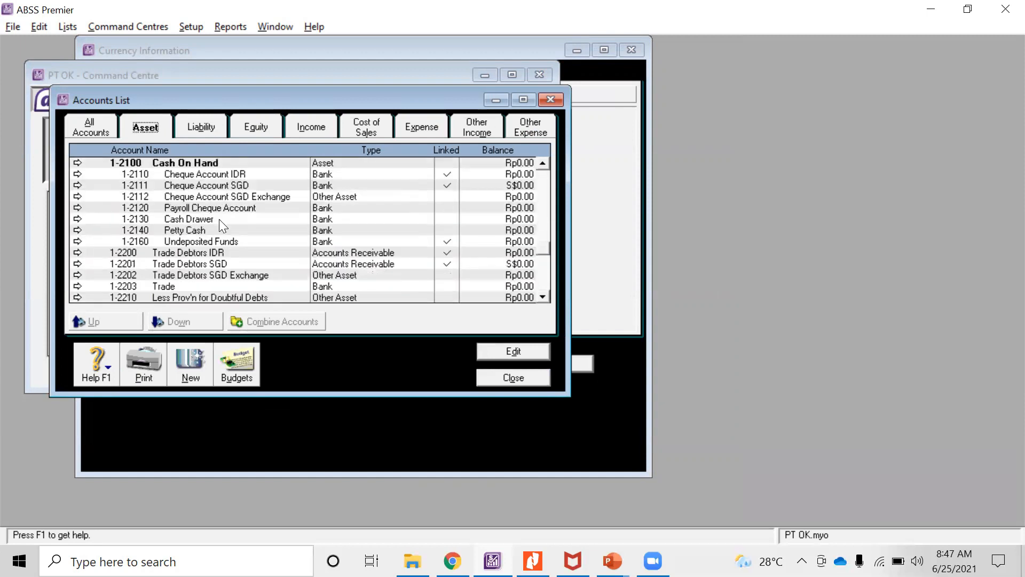
scroll(219, 219, down, 2)
click(181, 217)
click(76, 218)
right_click(566, 316)
click(599, 327)
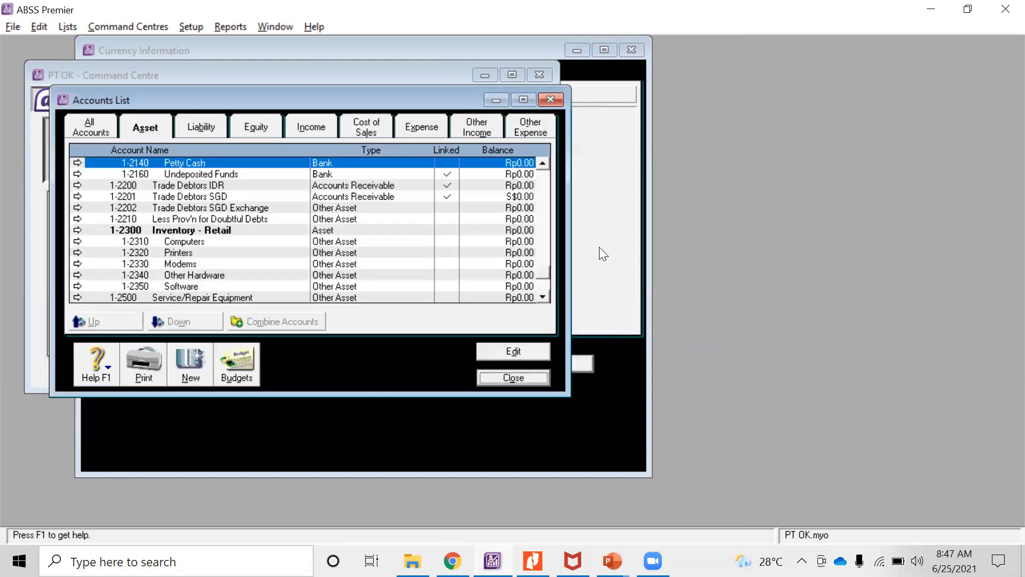
Step: From the United States Dollars tracking receivables account selection, create Accounts Receivable account 1-2203 named Trade Debtors USD
click(610, 147)
click(445, 116)
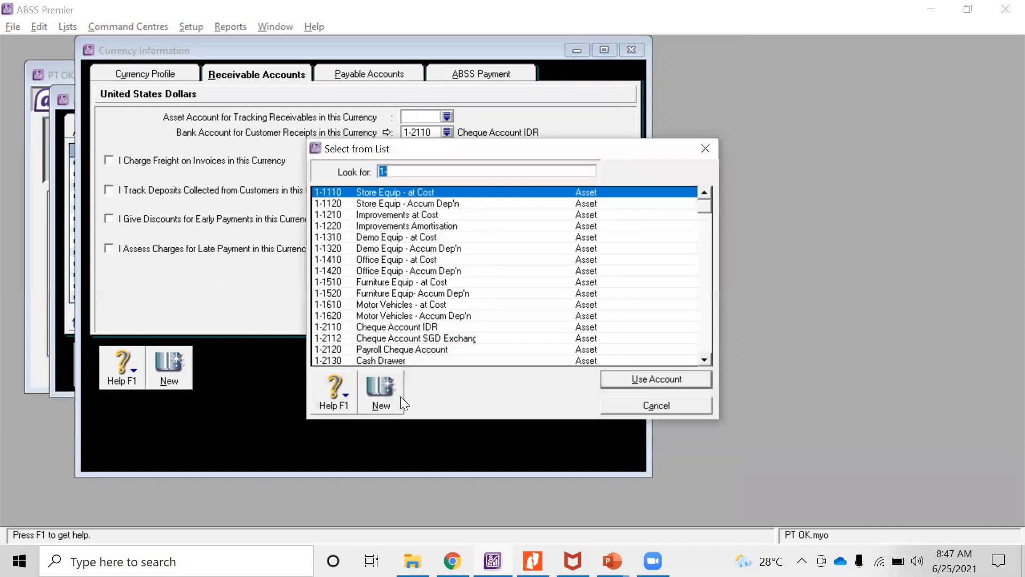
click(378, 388)
click(401, 199)
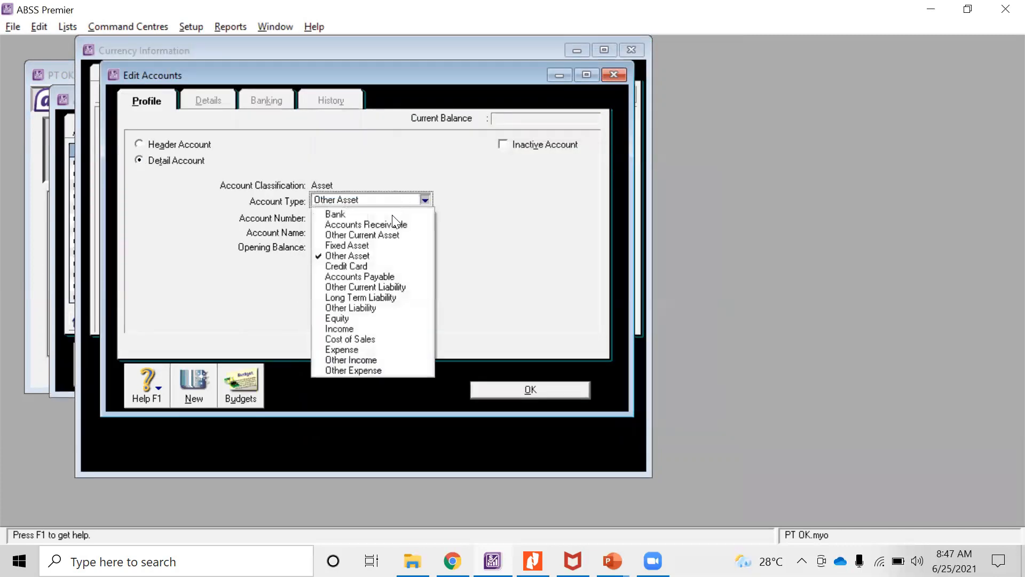
click(382, 225)
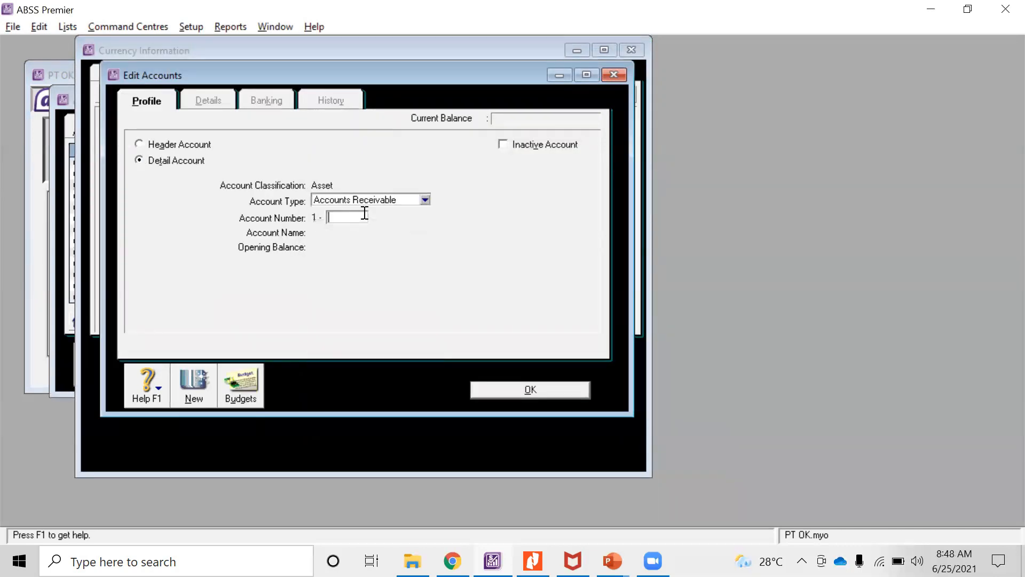
text(2203)
key(Tab)
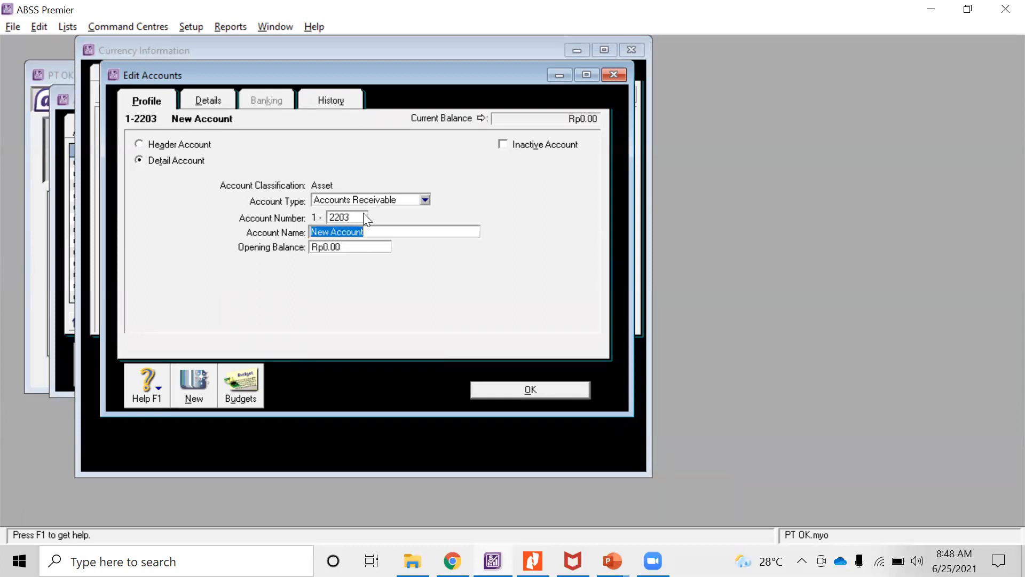
text(Trade)
key(alt+Tab)
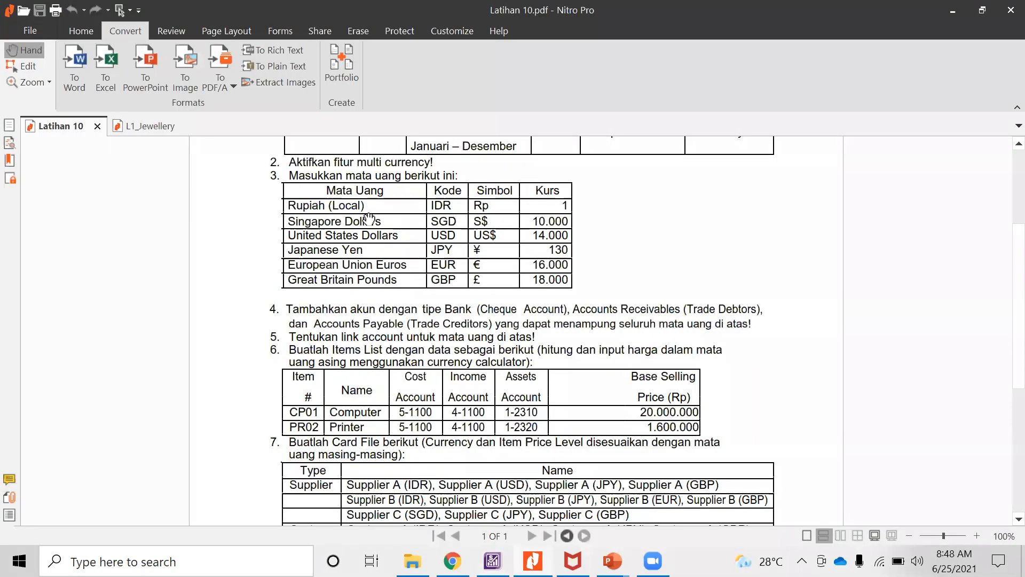
key(alt+Tab)
text(Debtors)
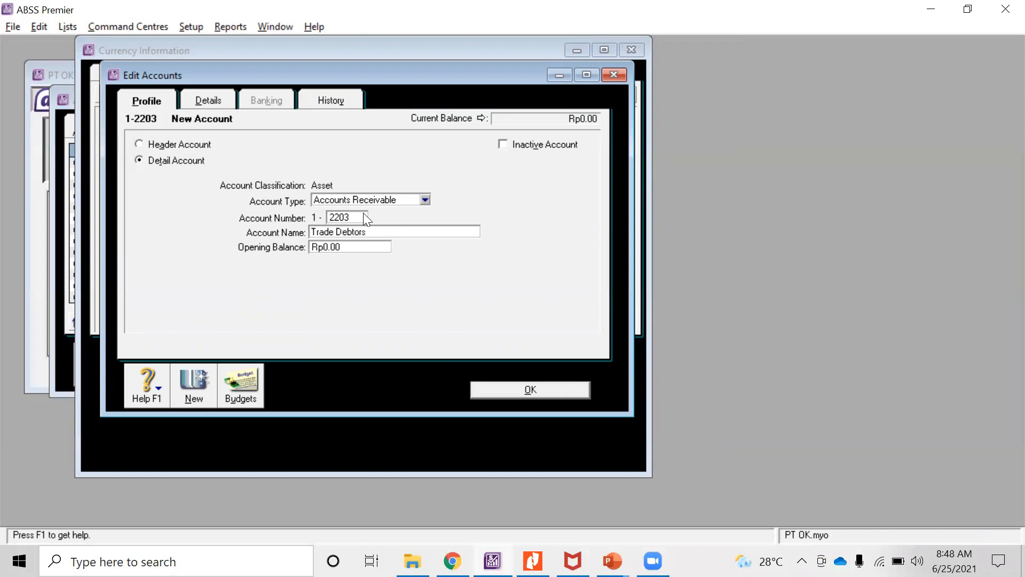
text( USD)
Step: Set the Trade Debtors USD account's currency to USD, have its exchange account created automatically, and accept the account
click(209, 101)
click(356, 230)
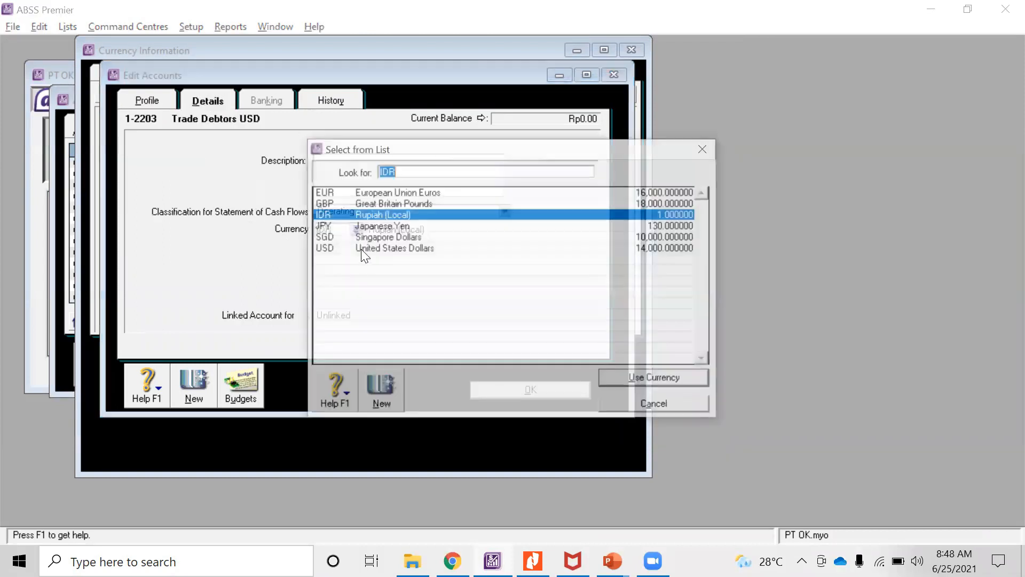
double_click(394, 248)
click(620, 353)
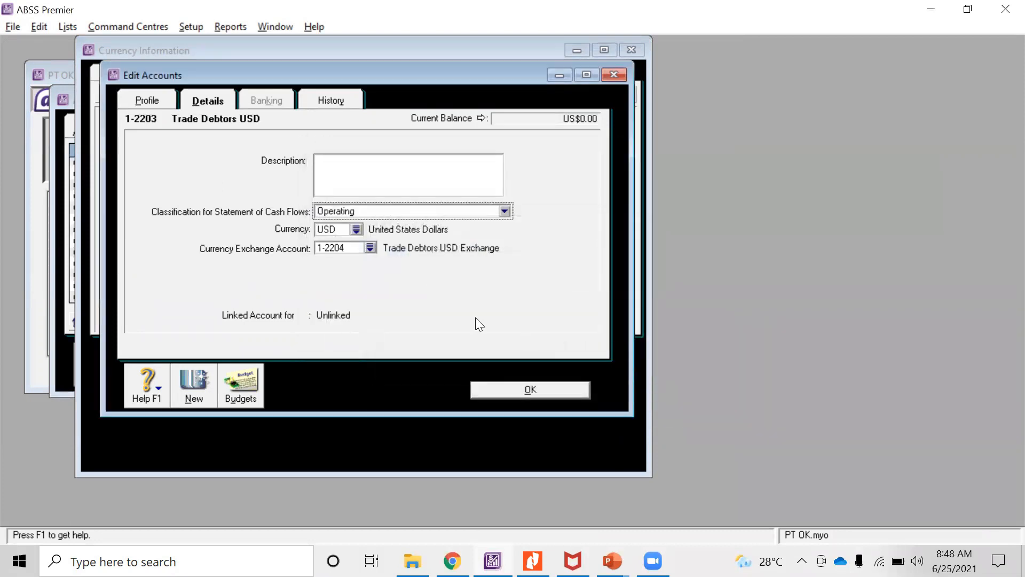
click(529, 390)
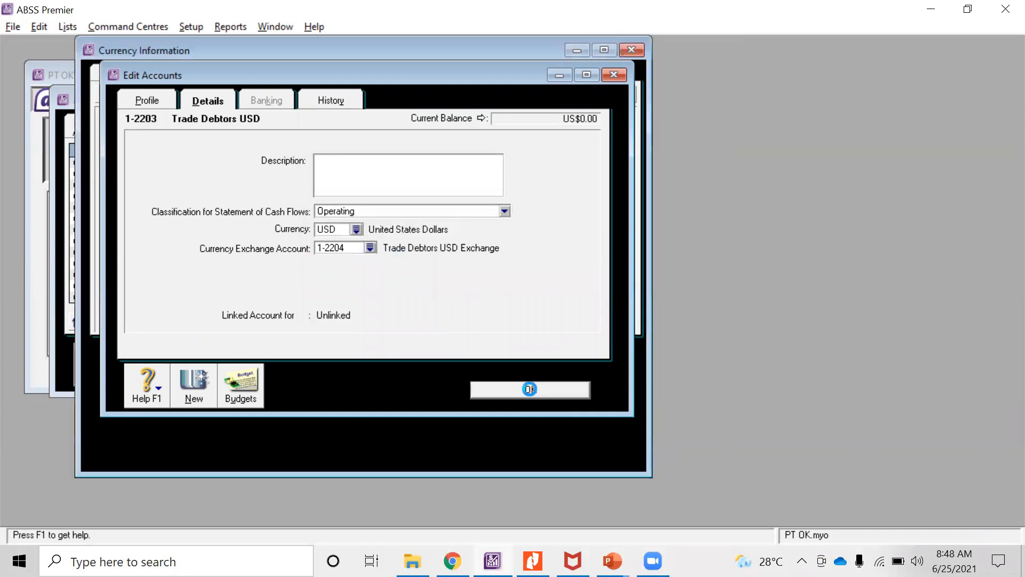
Step: Set the United States Dollars receivables tracking account to 1-2203 Trade Debtors USD
click(448, 132)
scroll(435, 290, down, 2)
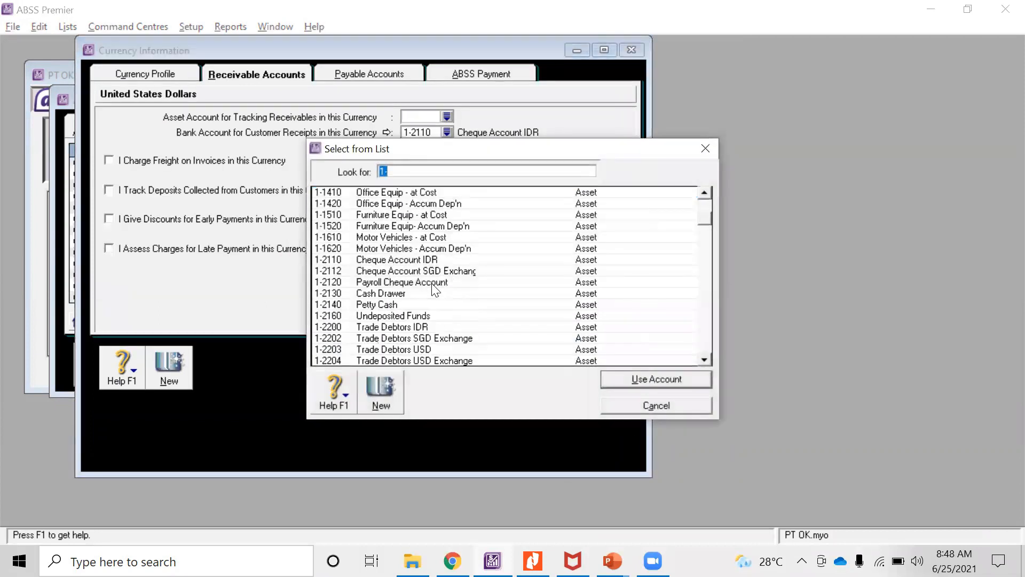
click(430, 349)
double_click(429, 351)
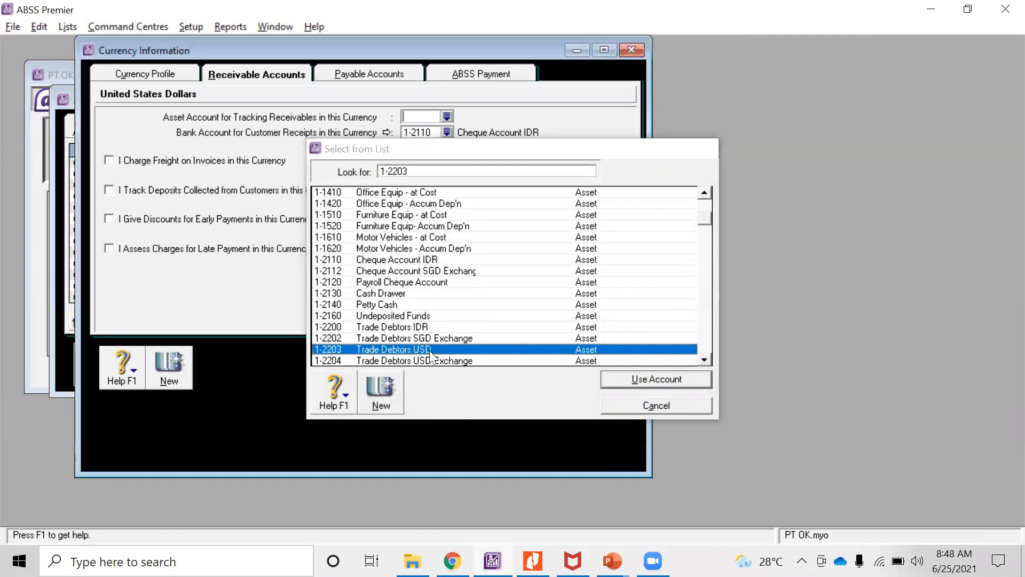
Step: From the customer receipts bank account selection, create Bank type account 1-2113 named Cheque Account USD
click(446, 132)
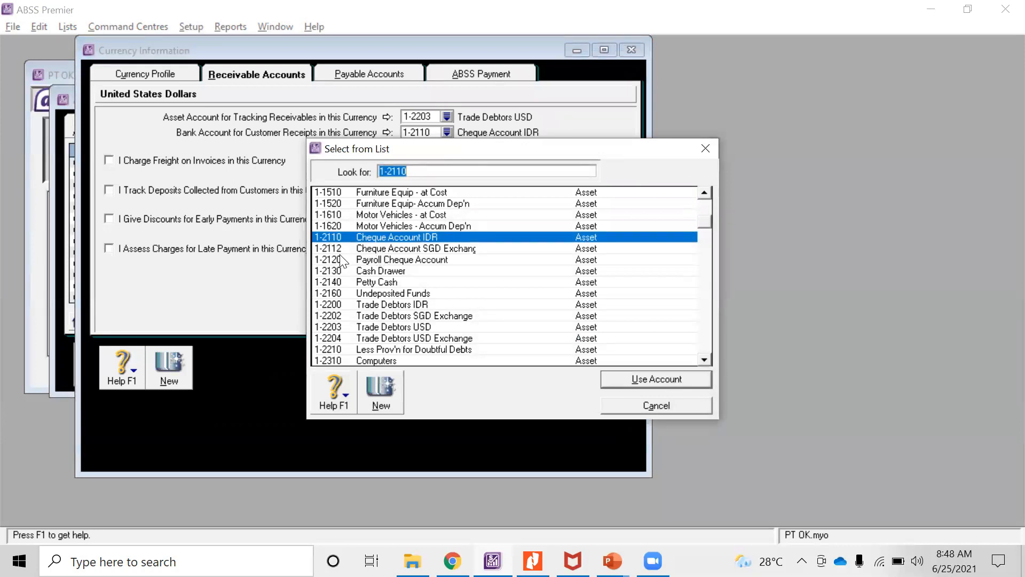
click(378, 393)
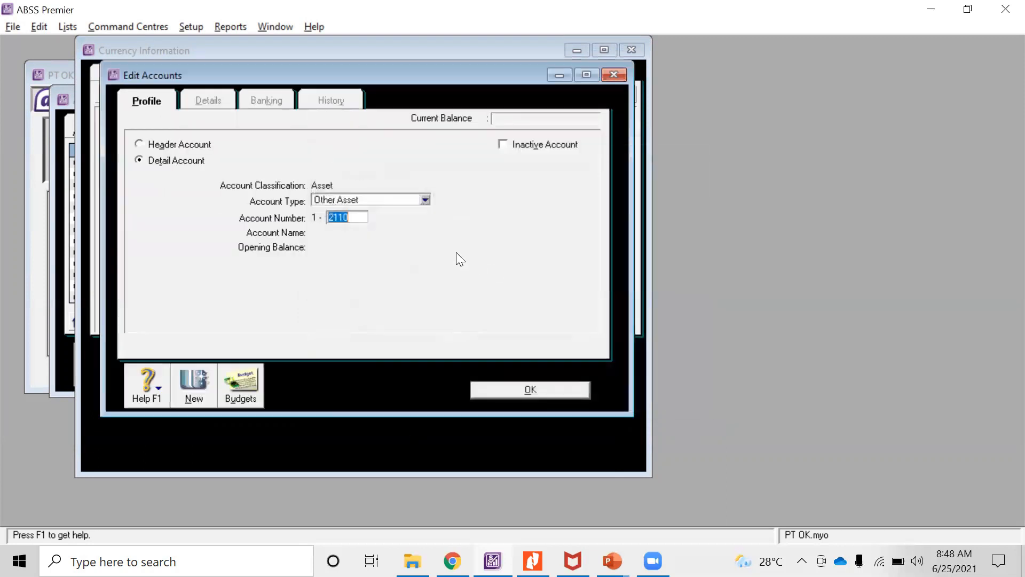
click(382, 199)
click(372, 211)
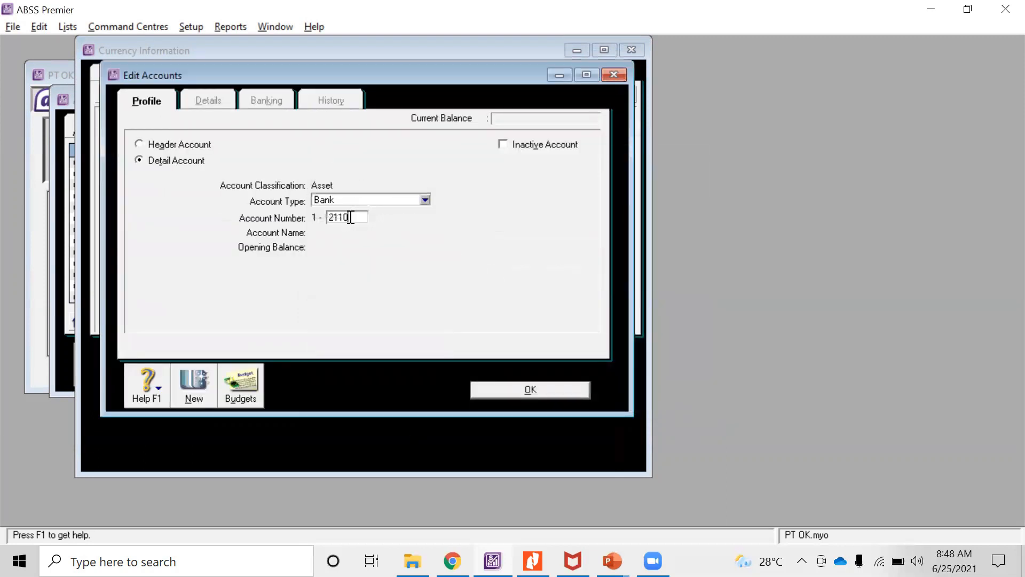
drag(351, 218, 344, 218)
text(3)
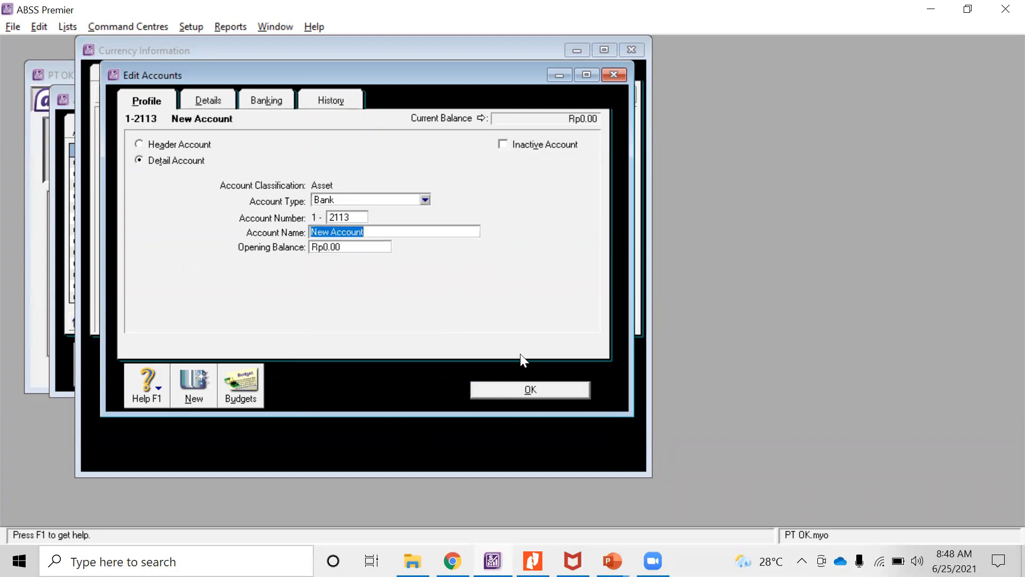
text(Cheque)
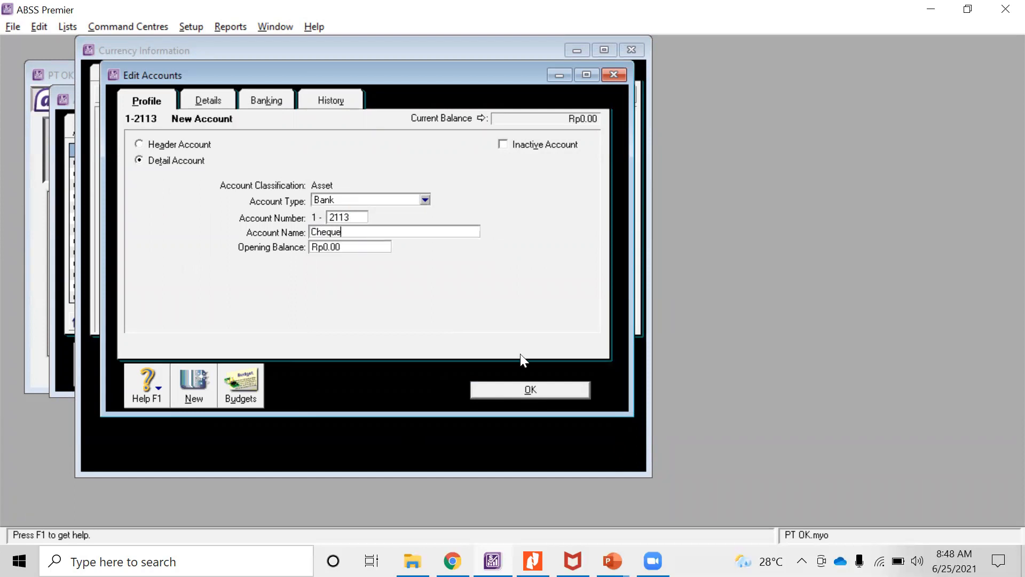
text( Account USD)
Step: Set Cheque Account USD's currency to USD with an automatically created exchange account, and accept both the account and the United States Dollars record
click(221, 101)
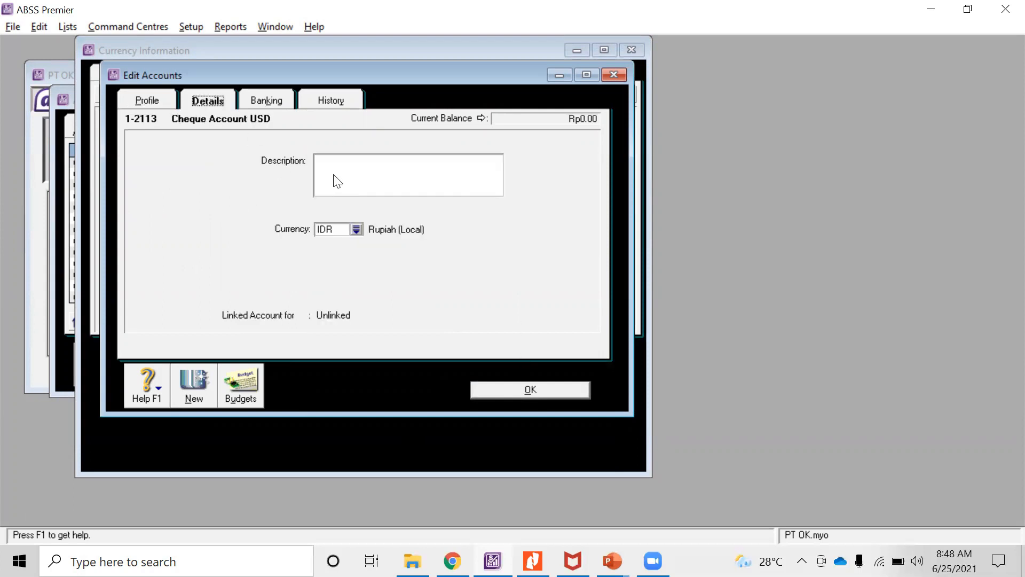
click(354, 231)
double_click(401, 249)
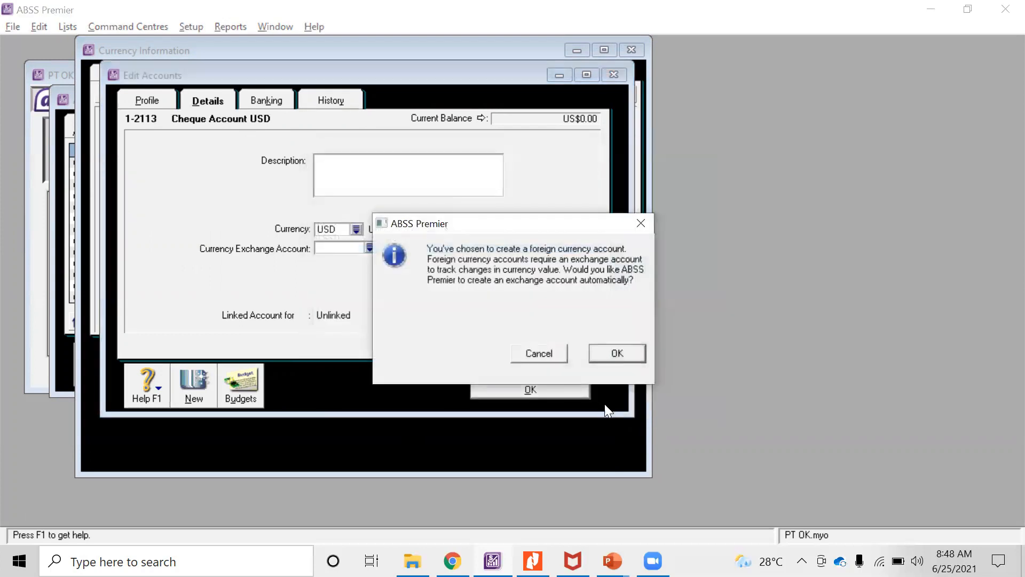
click(620, 354)
click(554, 383)
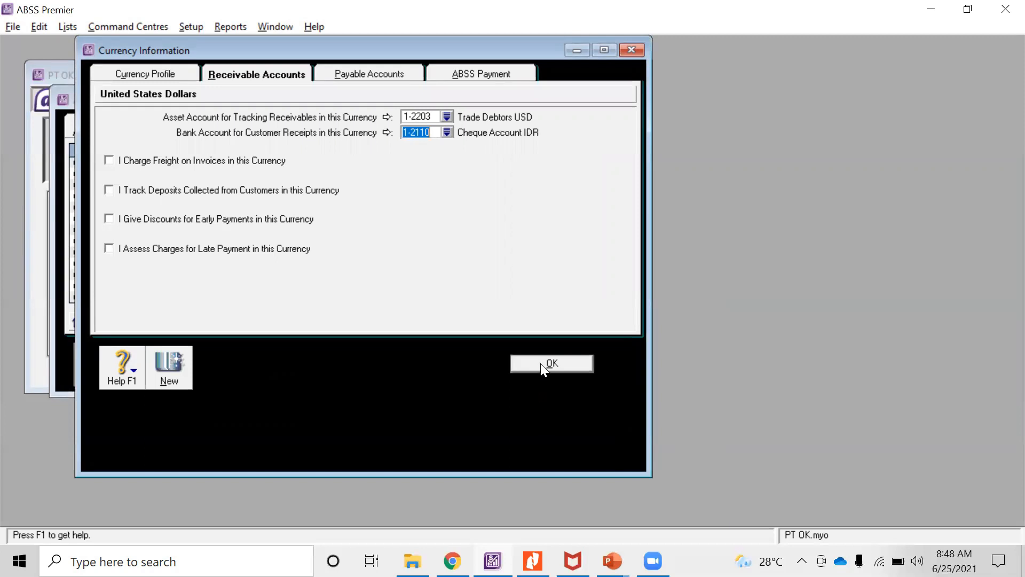
click(541, 363)
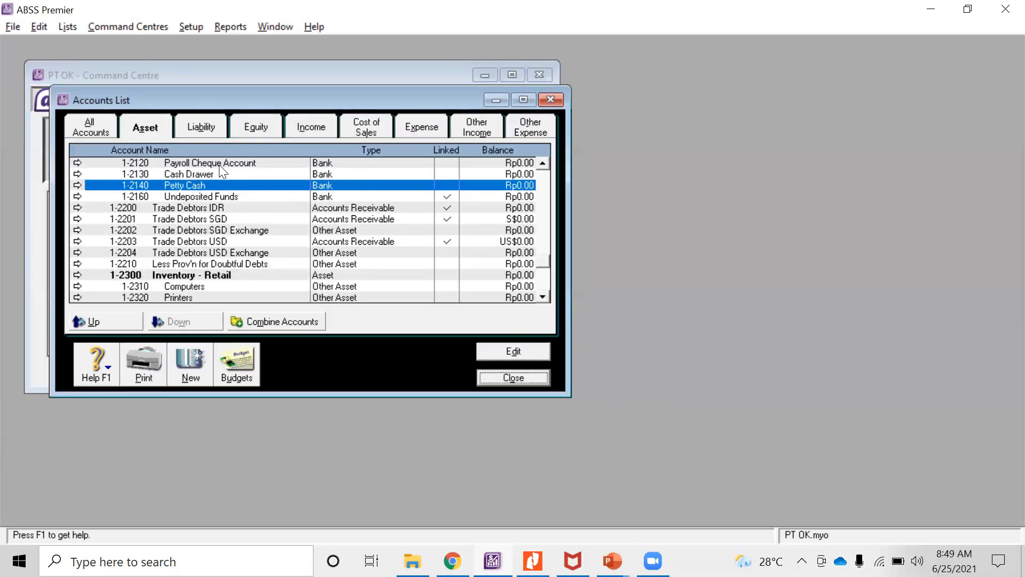
Step: Close the accounts list and set the United States Dollars bank account for customer receipts to 1-2113 Cheque Account USD
click(198, 126)
click(550, 101)
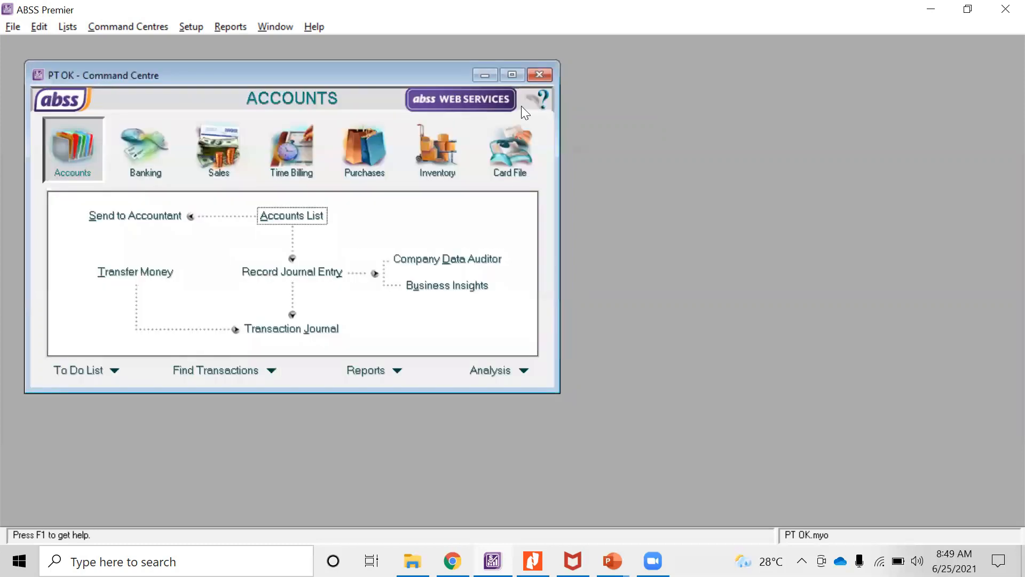
click(69, 27)
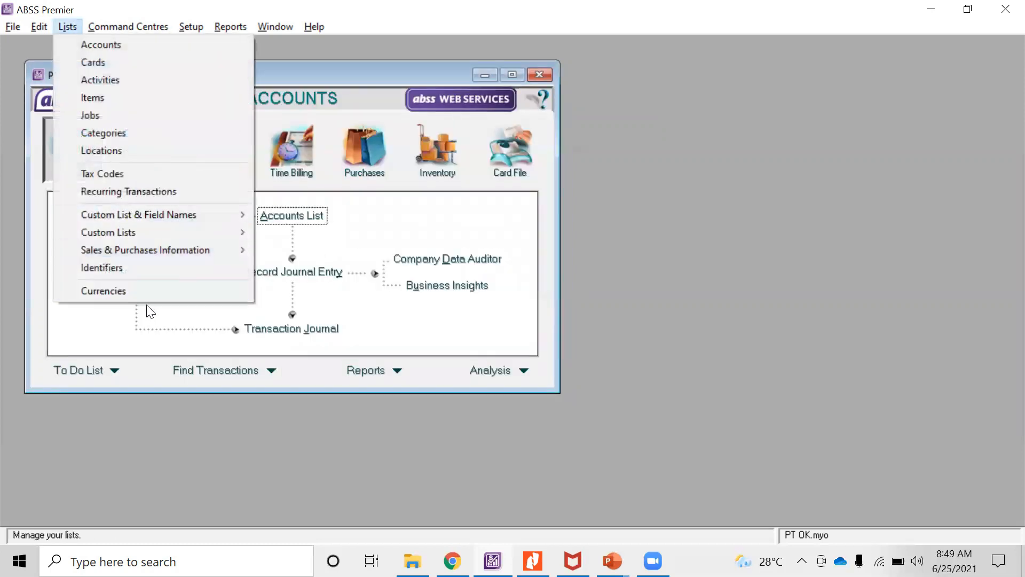
click(107, 290)
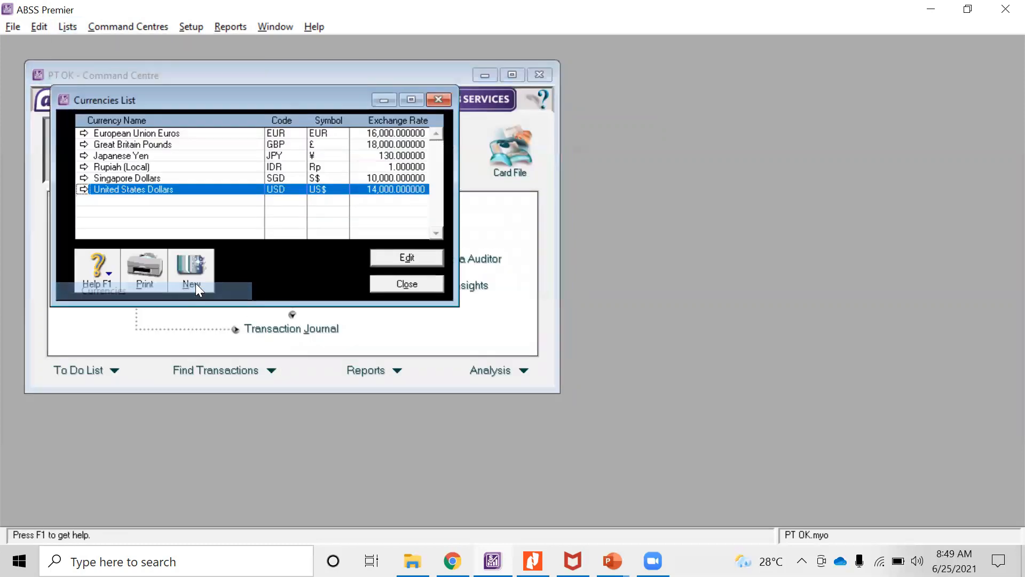
click(82, 189)
click(260, 147)
click(446, 206)
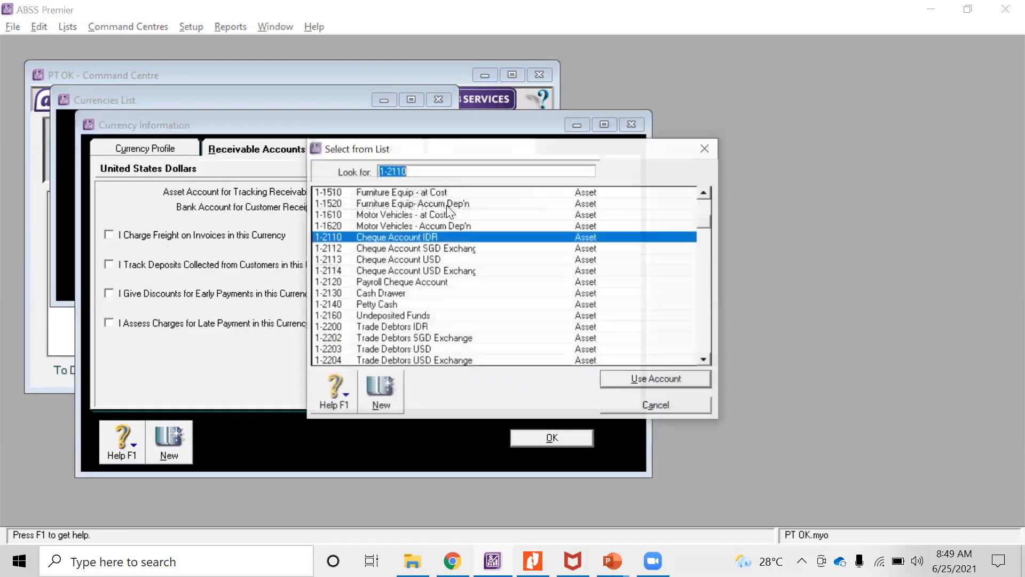
click(440, 262)
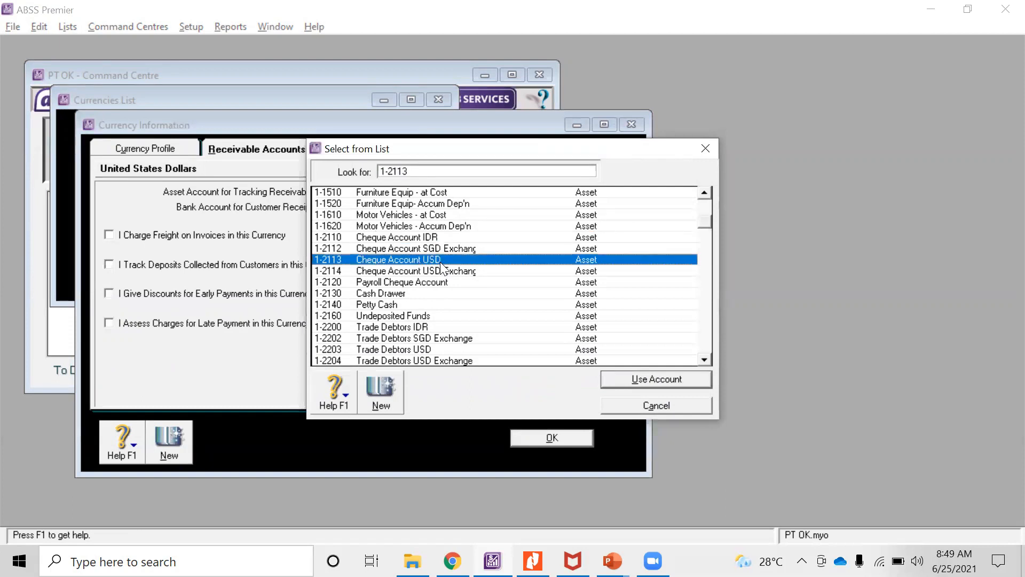
double_click(440, 262)
Step: From the United States Dollars payables tracking account selection, start a new account and open its account type choices
click(396, 152)
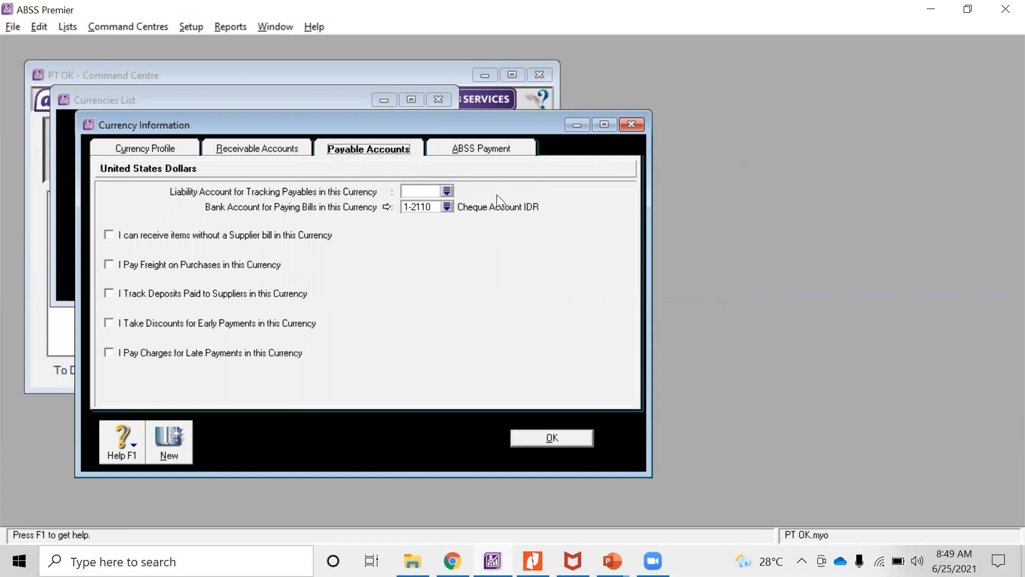
click(446, 187)
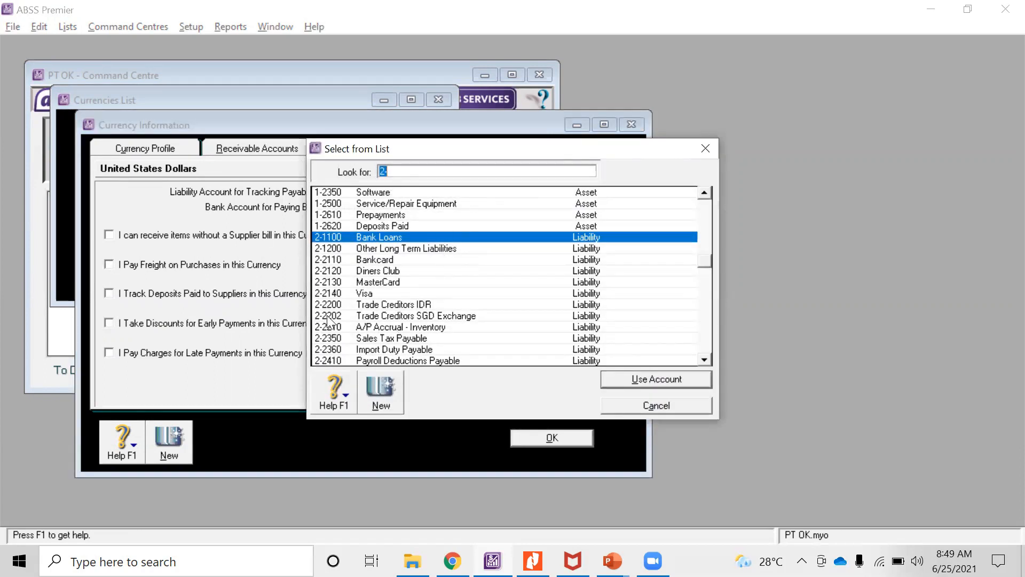
click(382, 387)
click(391, 274)
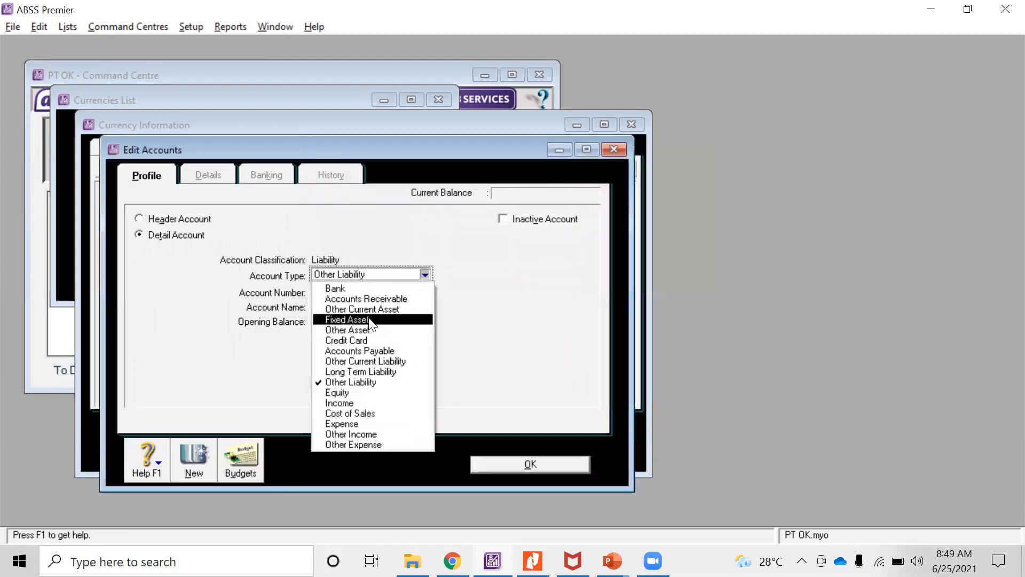
Step: Define the new liability account as Accounts Payable, numbered 2-2203 and named Trade Creditors USD
click(384, 351)
click(340, 292)
text(2203)
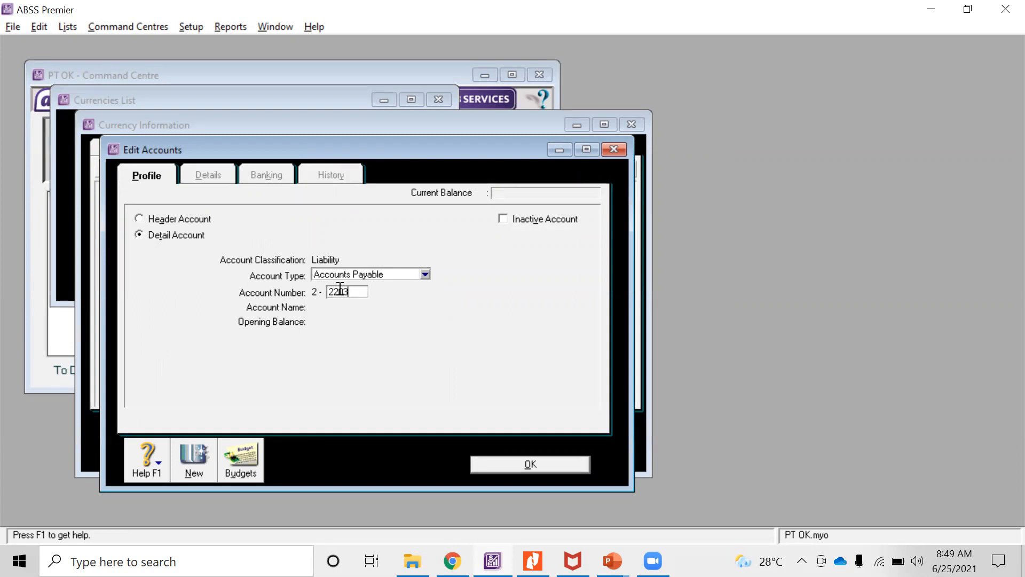
key(Tab)
text(Tr)
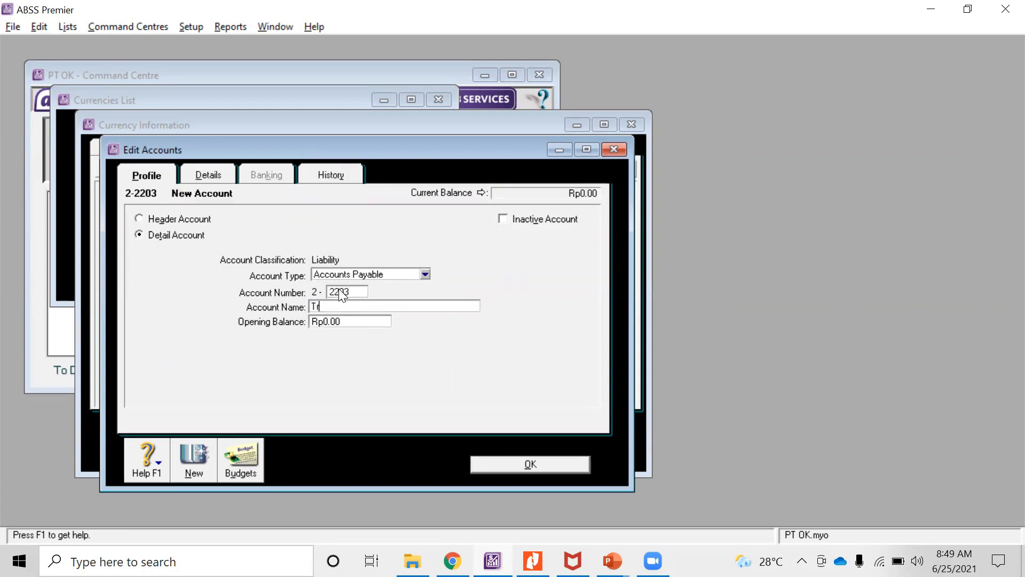
text(ade Creditors USD)
Step: Set the Trade Creditors USD account's currency to USD with an automatically created exchange account, and save it
click(213, 174)
click(351, 303)
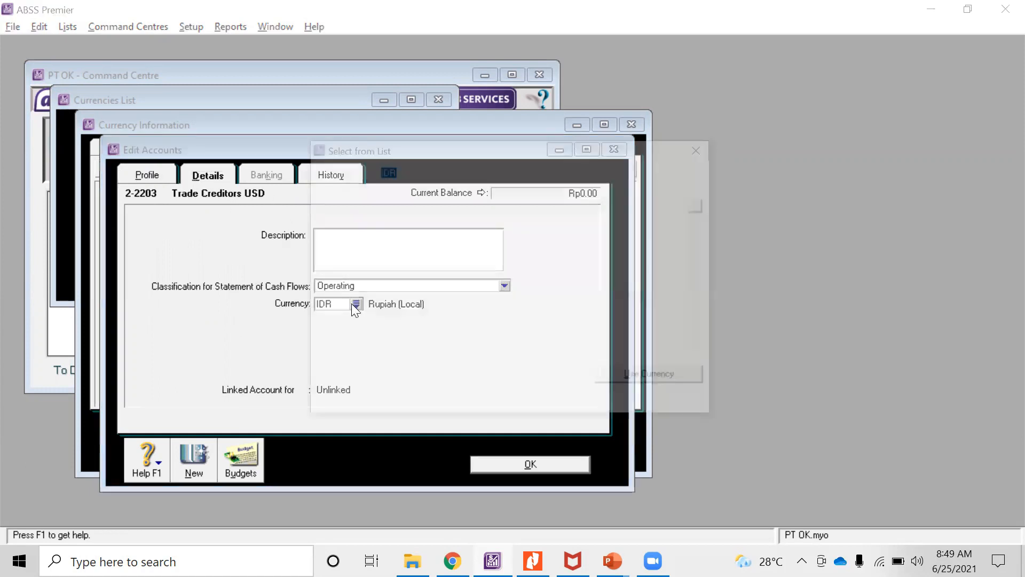
double_click(397, 249)
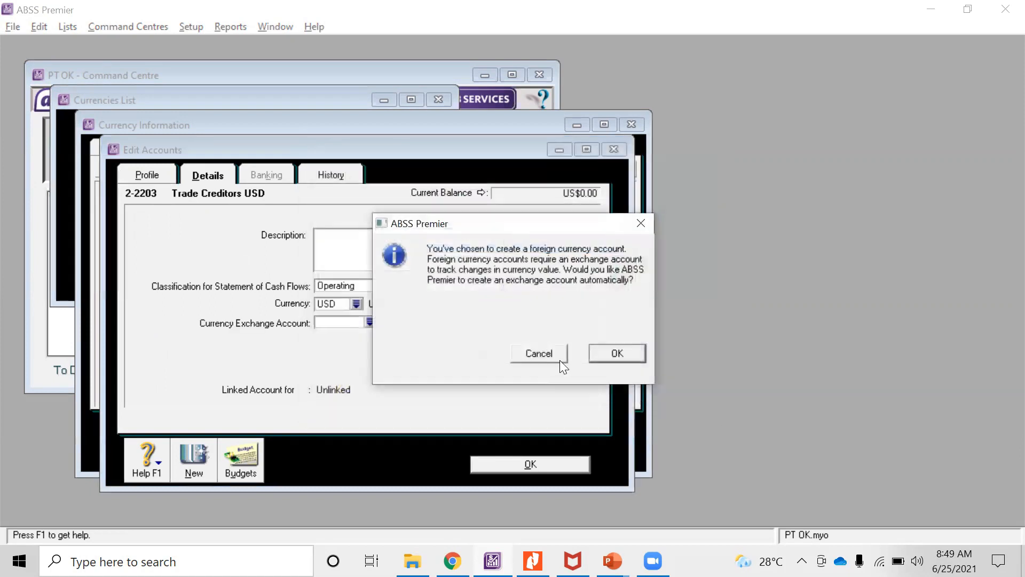
click(604, 349)
click(542, 466)
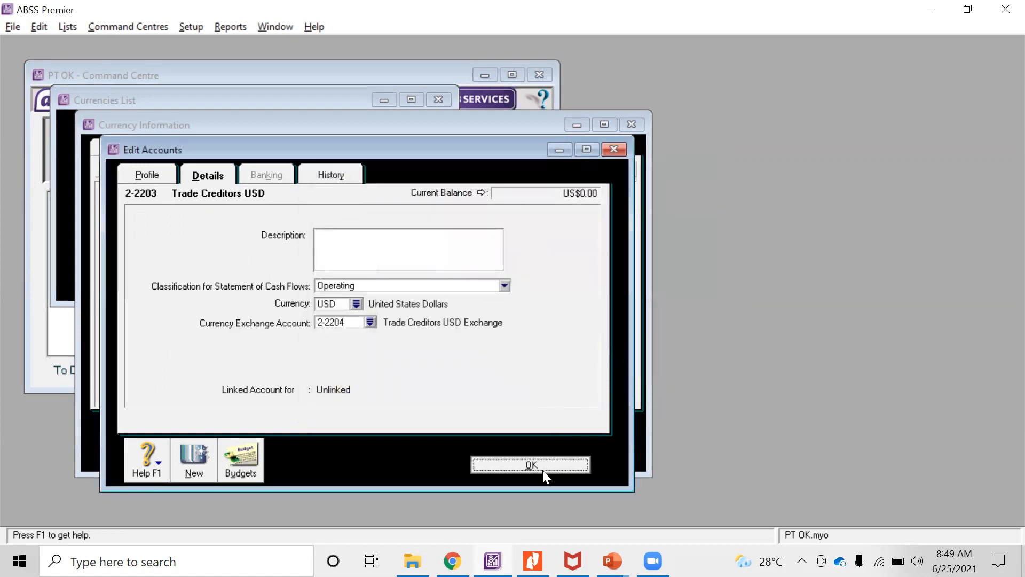
Step: Link 2-2203 Trade Creditors USD for tracking payables and 1-2113 Cheque Account USD for paying bills in United States Dollars, and save
click(446, 192)
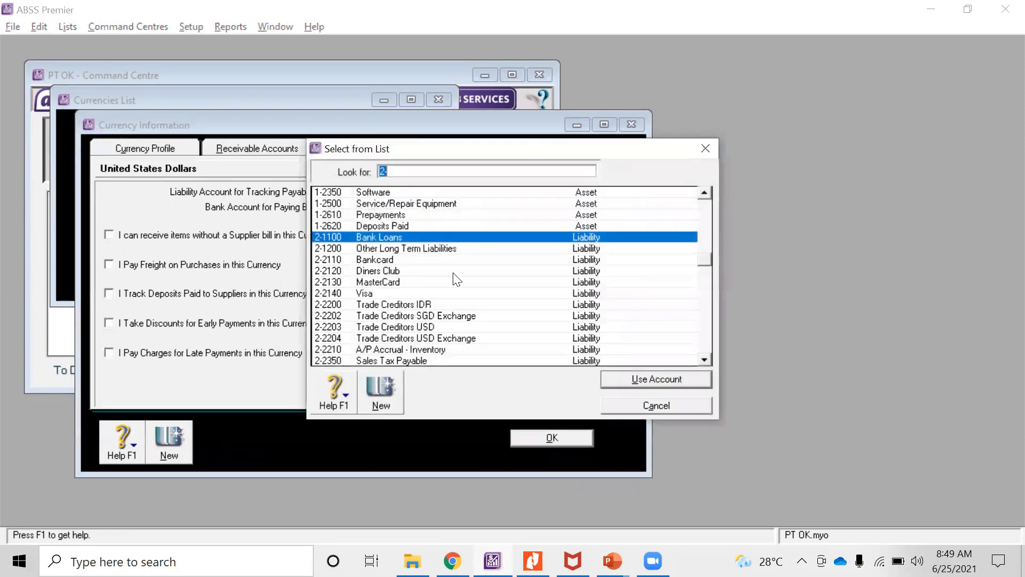
double_click(420, 326)
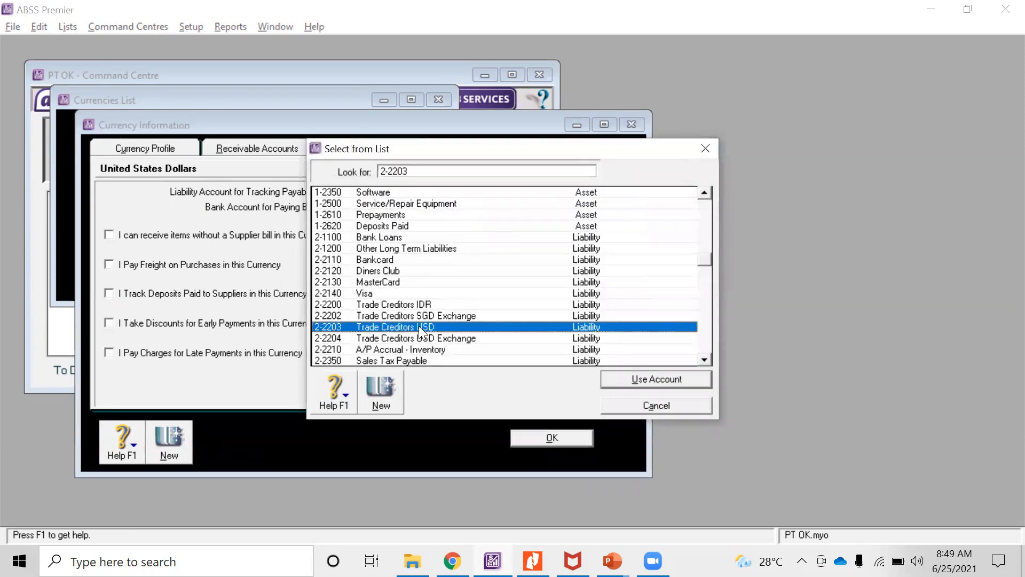
click(446, 207)
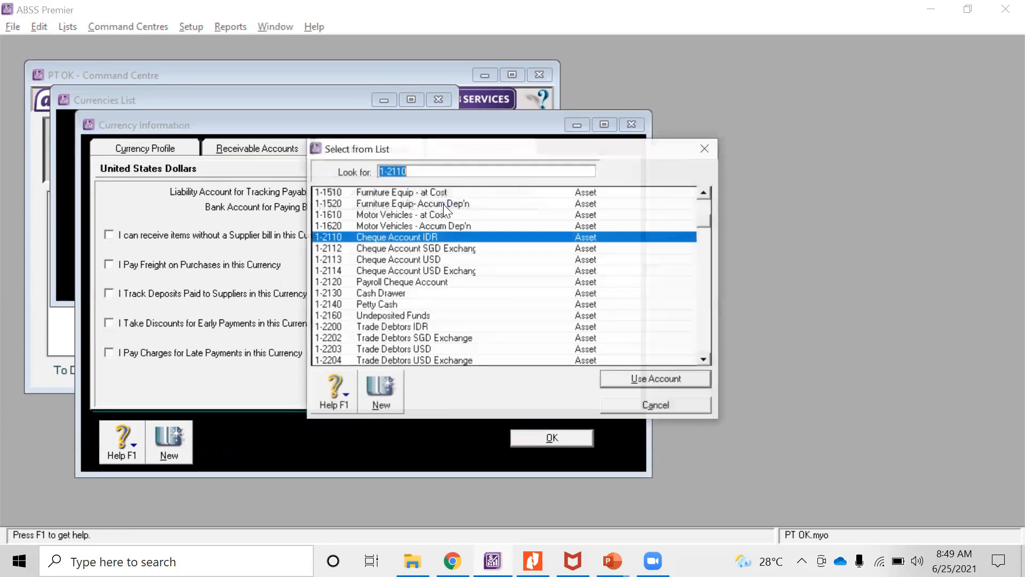
click(417, 260)
double_click(416, 260)
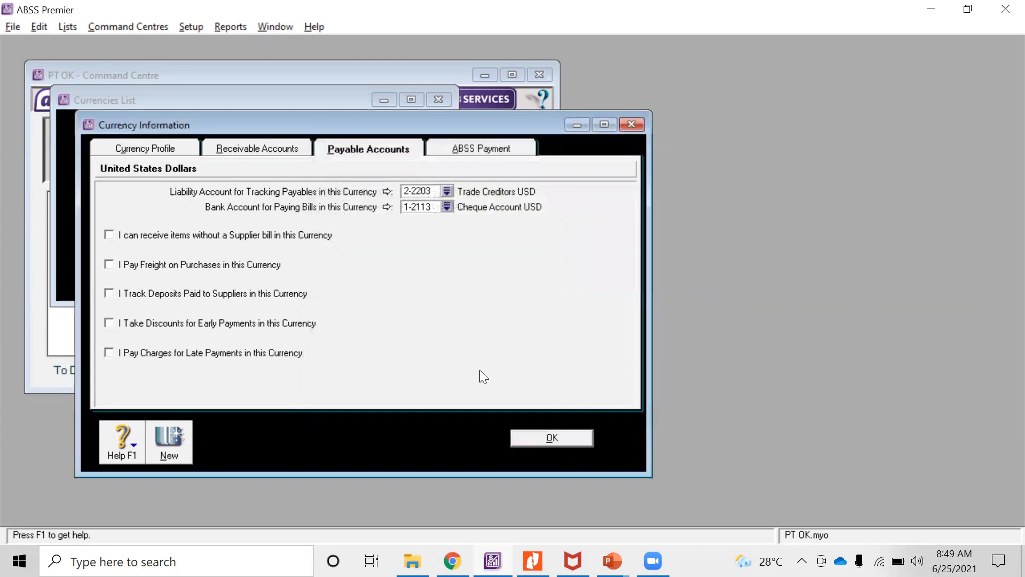
click(534, 438)
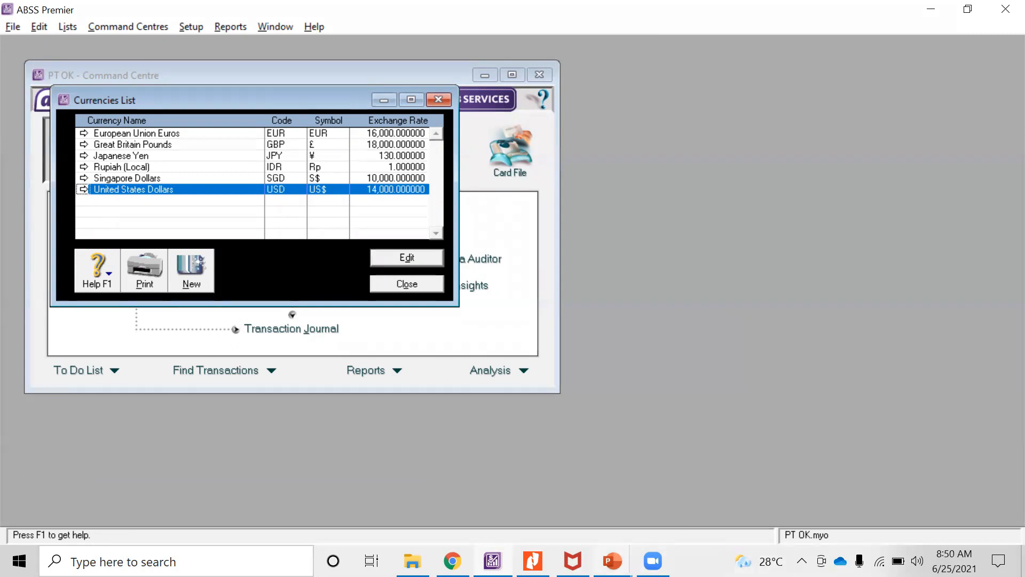
Step: Switch to Latihan 10.pdf in Nitro Pro and review the instructions on accounts, linked accounts, the items list and card files
click(533, 560)
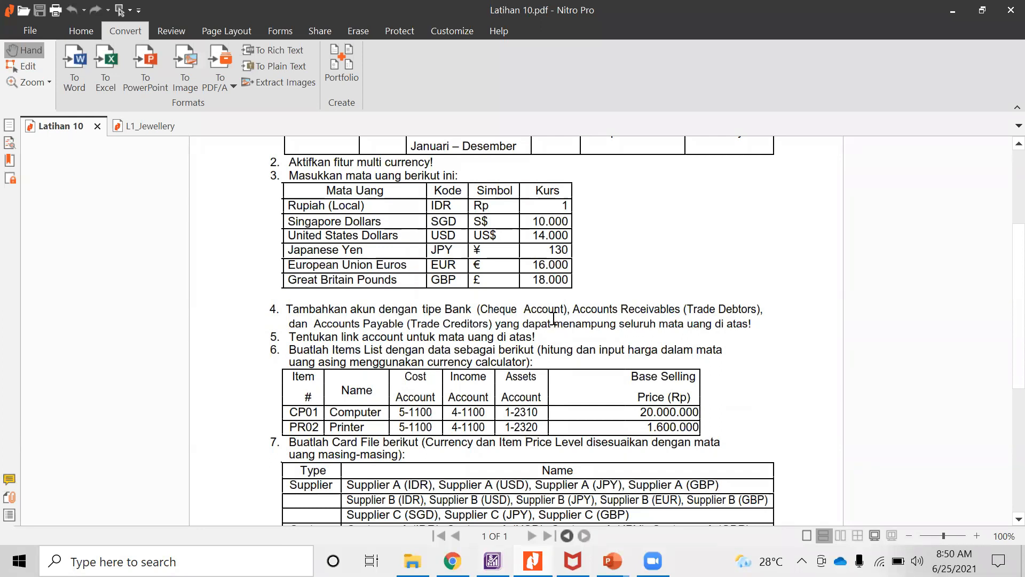
scroll(304, 340, up, 1)
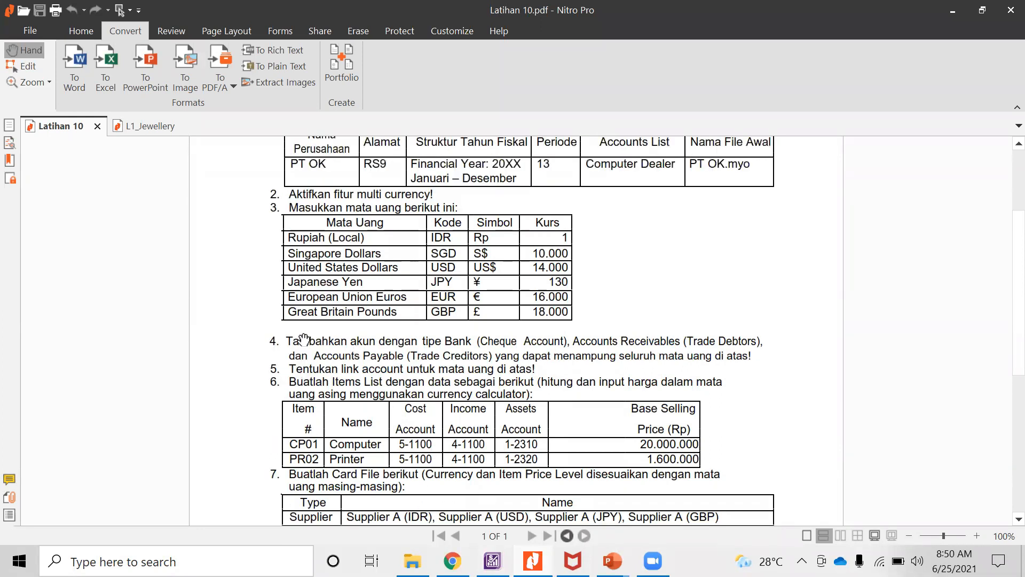
scroll(303, 339, down, 2)
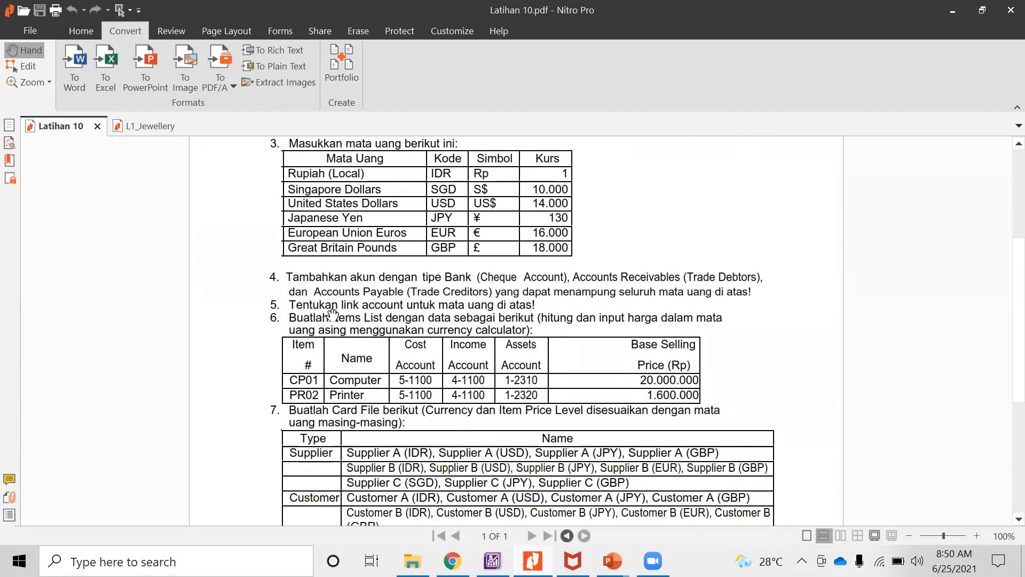
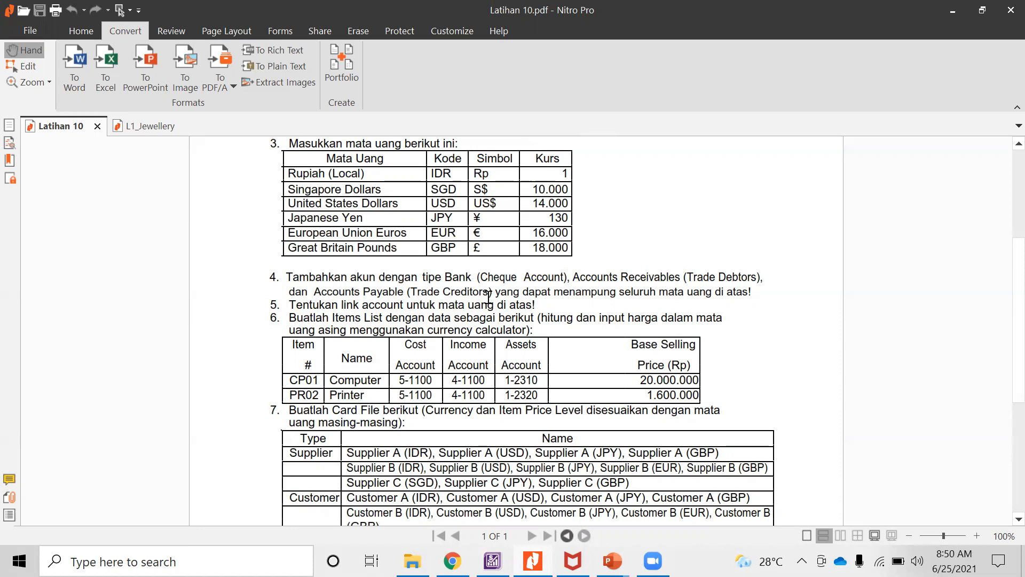
triple_click(282, 277)
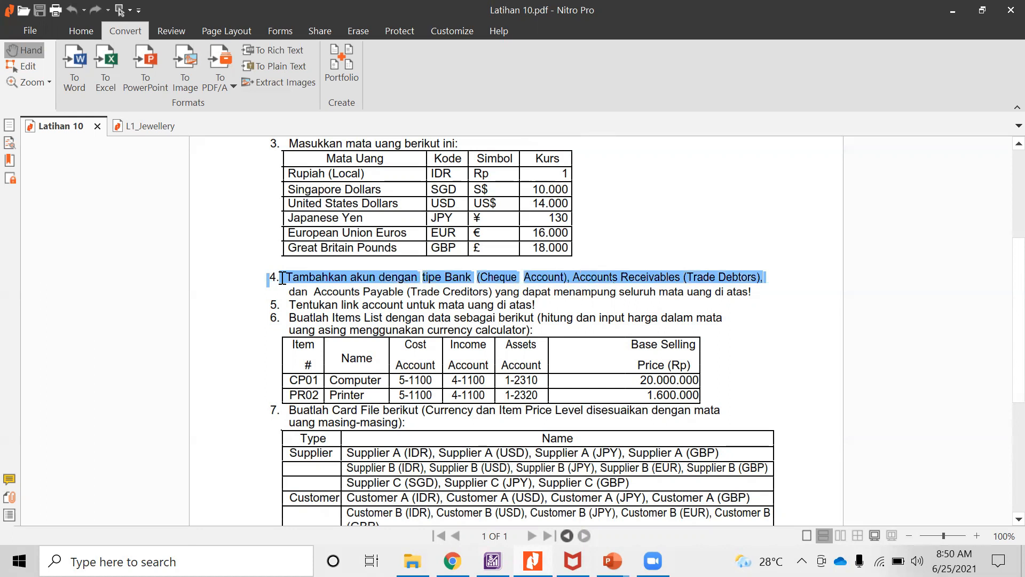
drag(268, 306, 332, 309)
click(340, 305)
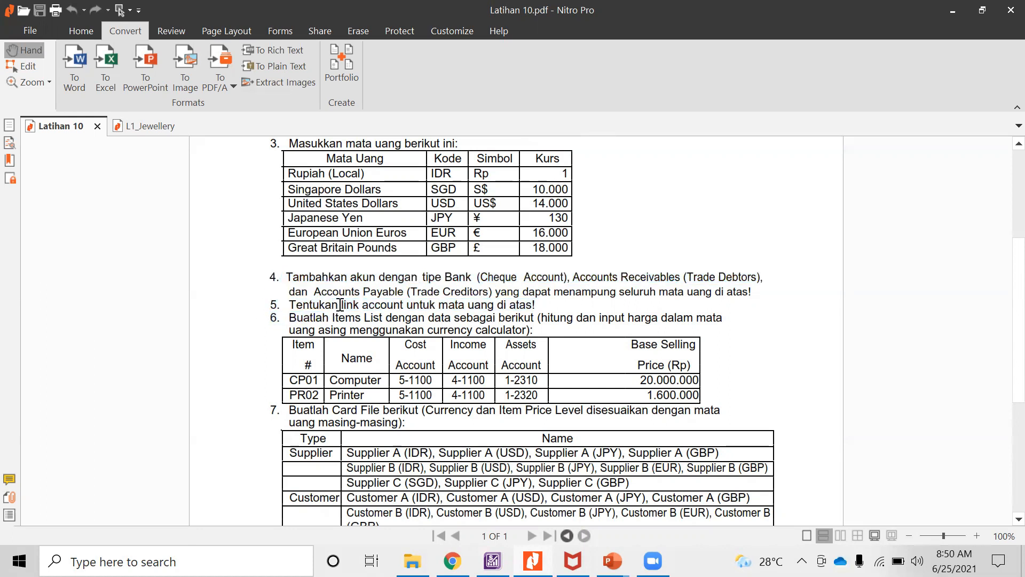
scroll(339, 315, up, 3)
scroll(337, 325, down, 3)
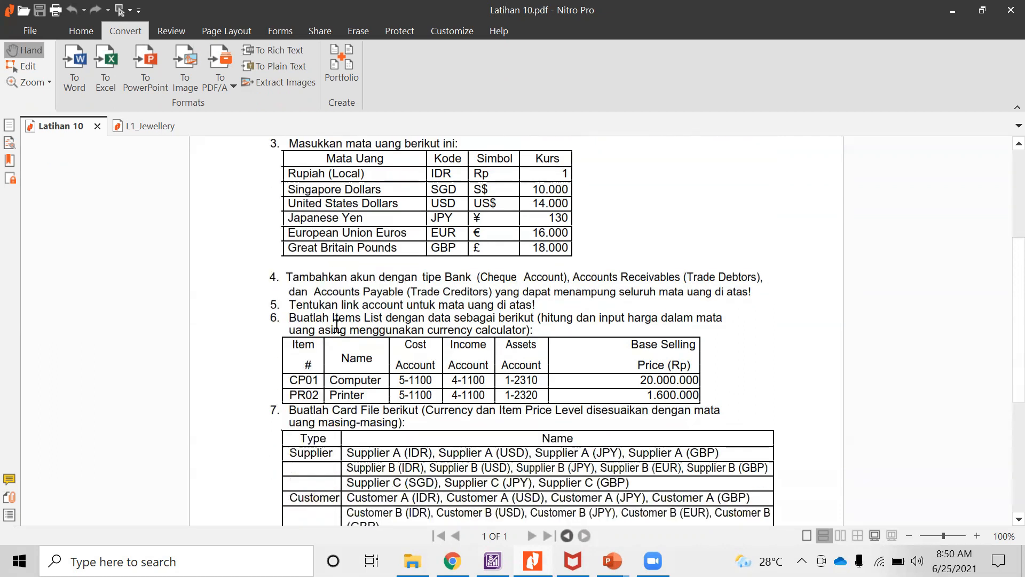
scroll(337, 324, down, 3)
scroll(337, 325, down, 2)
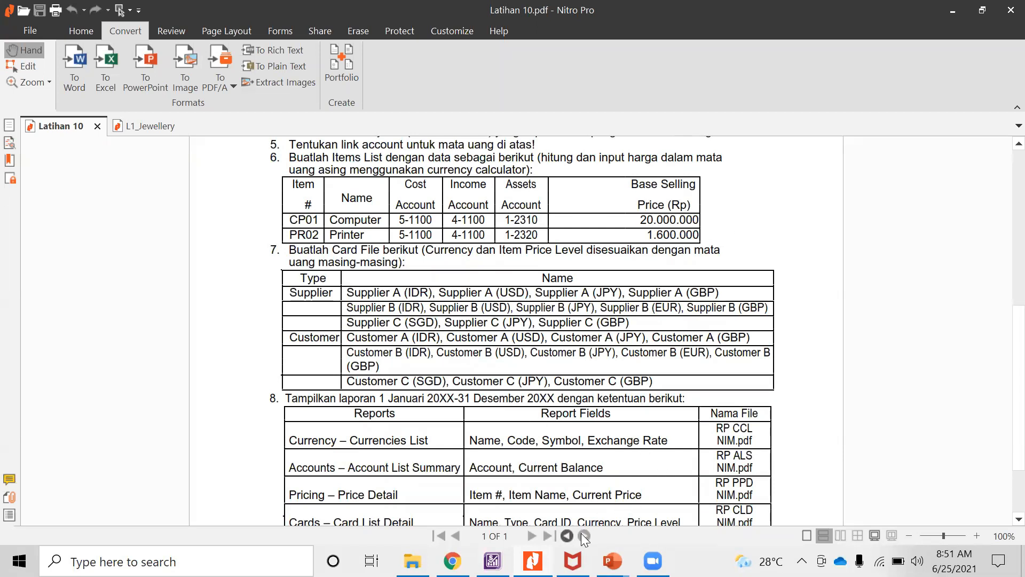
Step: Switch back to ABSS Premier, close the currencies list and start a new item from the inventory Items List
click(481, 502)
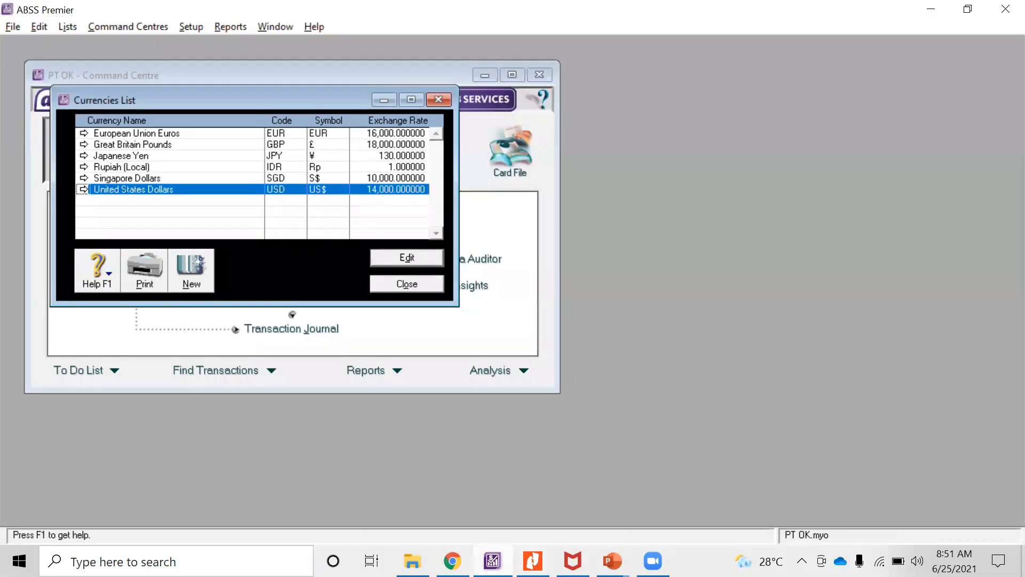
click(439, 99)
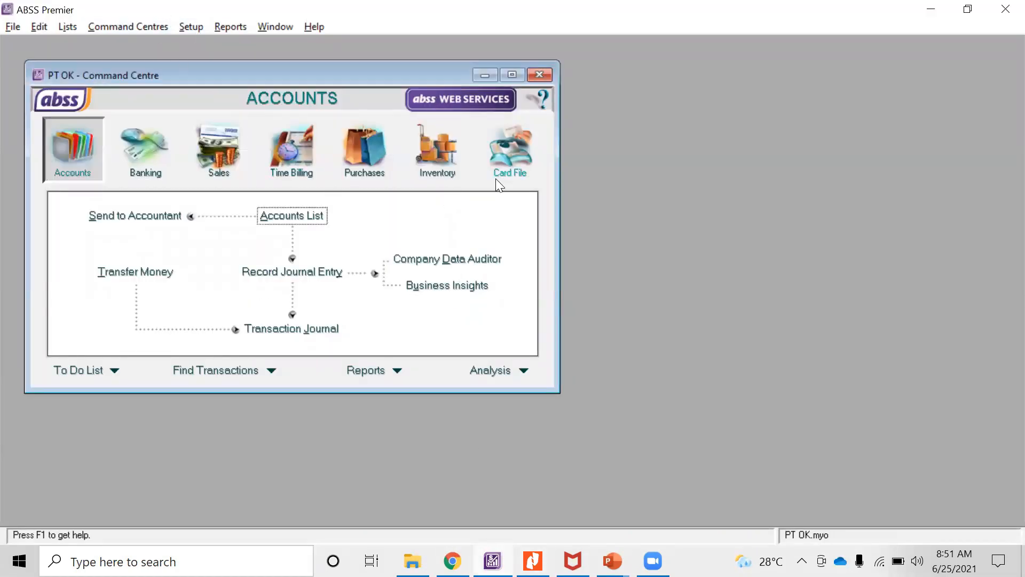
click(428, 169)
click(306, 248)
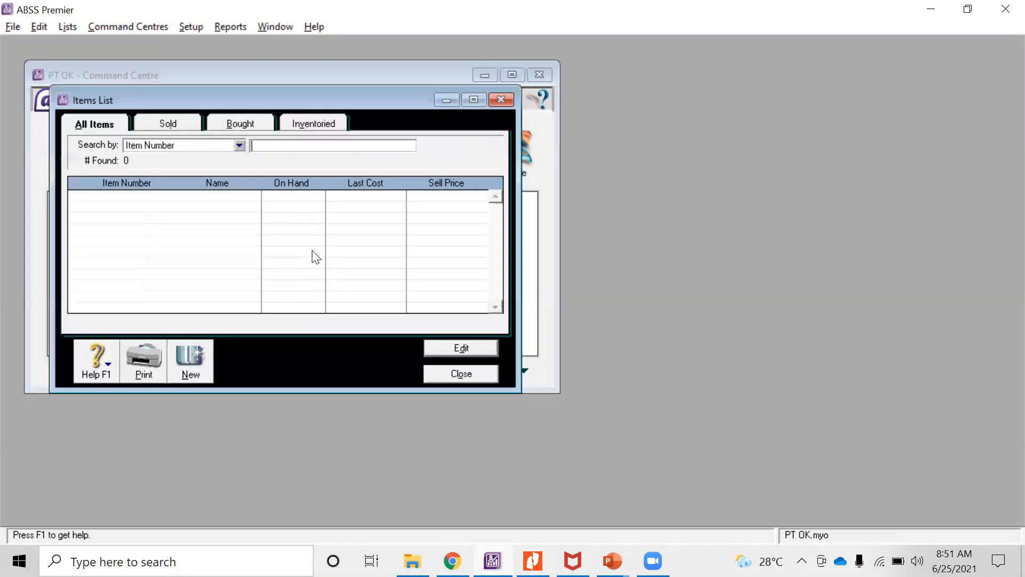
click(190, 358)
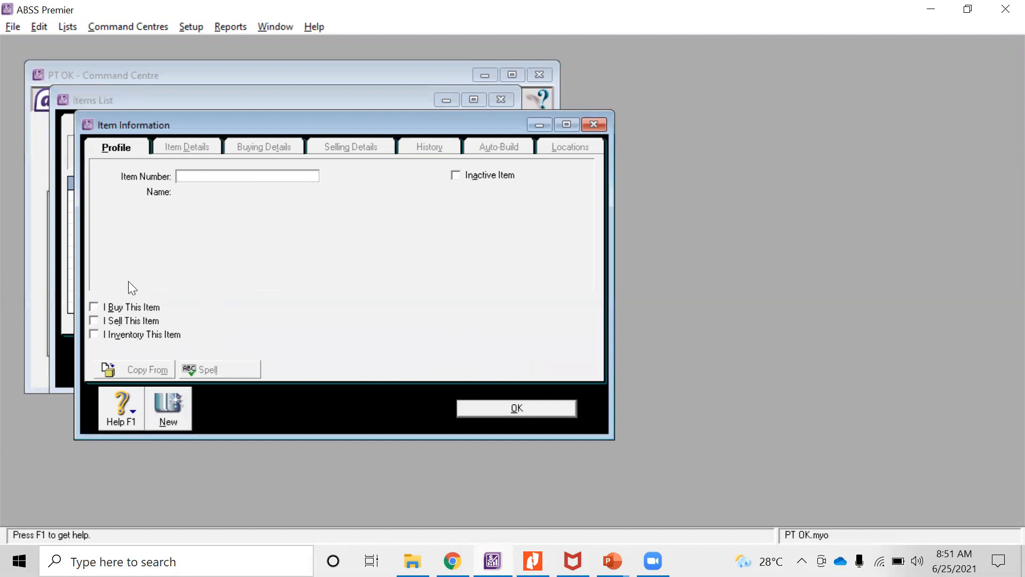
Step: Enter item number CP01 and the name Computer for the new item, following the exercise's item table
key(alt+Tab)
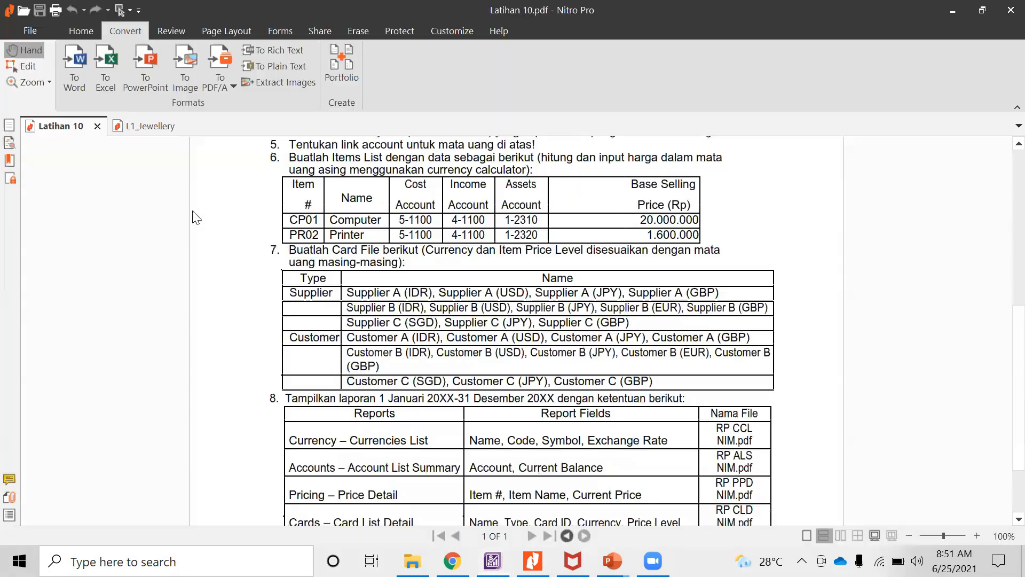
key(alt+Tab)
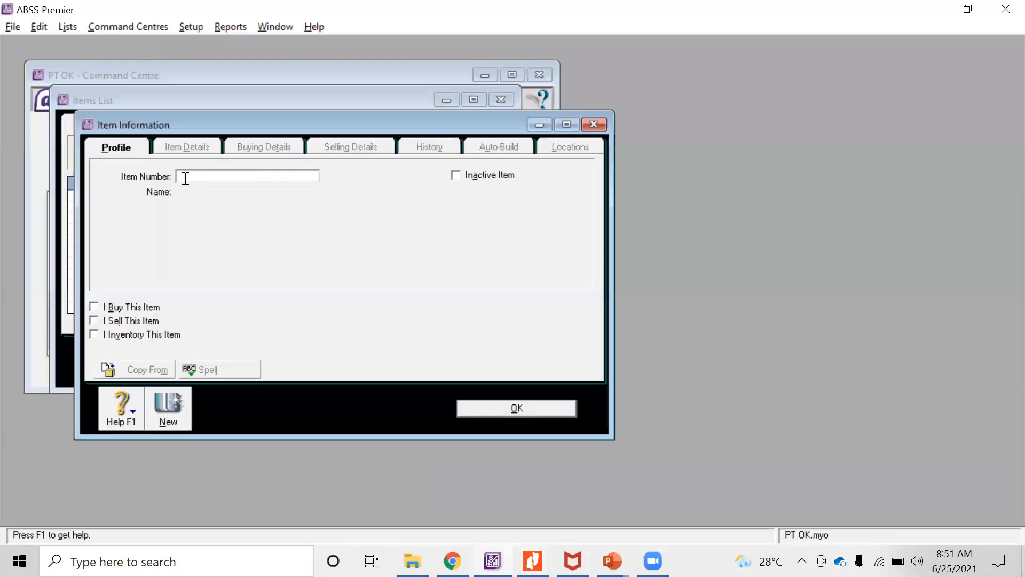
text(CP01)
key(Tab)
key(alt+Tab)
key(alt+Tab)
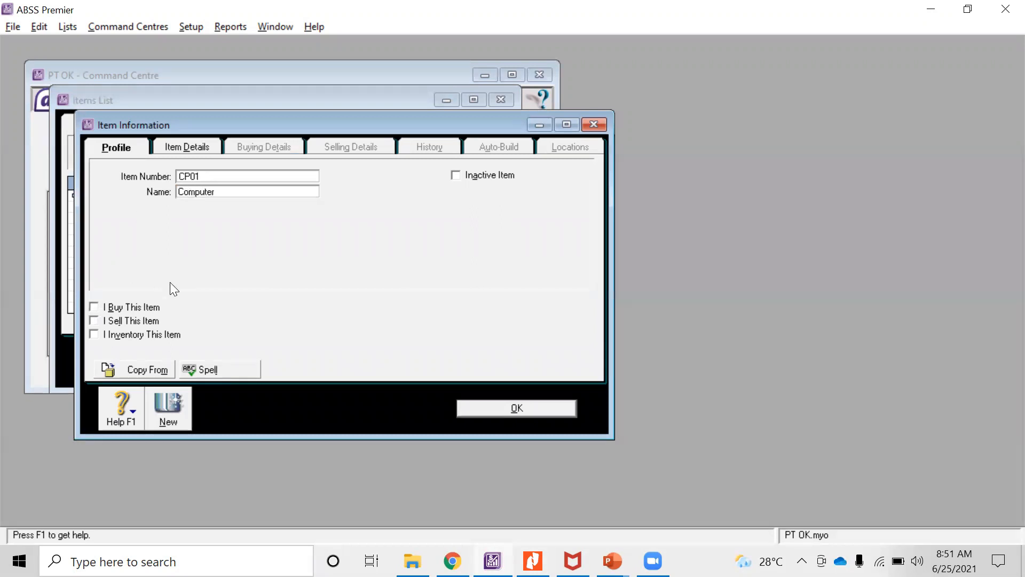
Step: Mark the Computer item as bought, sold and inventoried
click(133, 309)
click(140, 320)
click(141, 331)
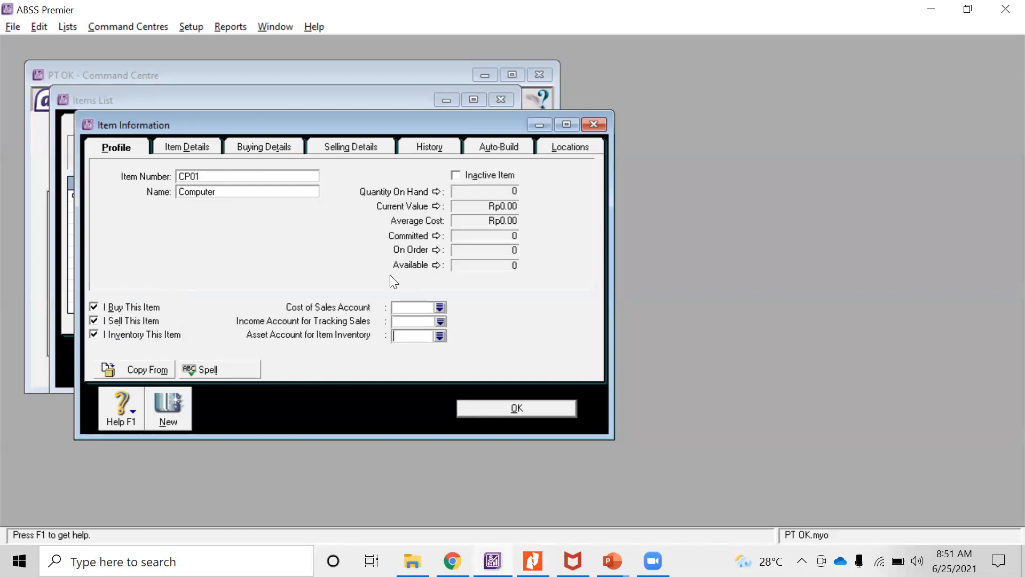
Step: Check the accounts and base selling price in the exercise's item table, and look through the Computer item's detail, buying, selling and history pages
key(alt+Tab)
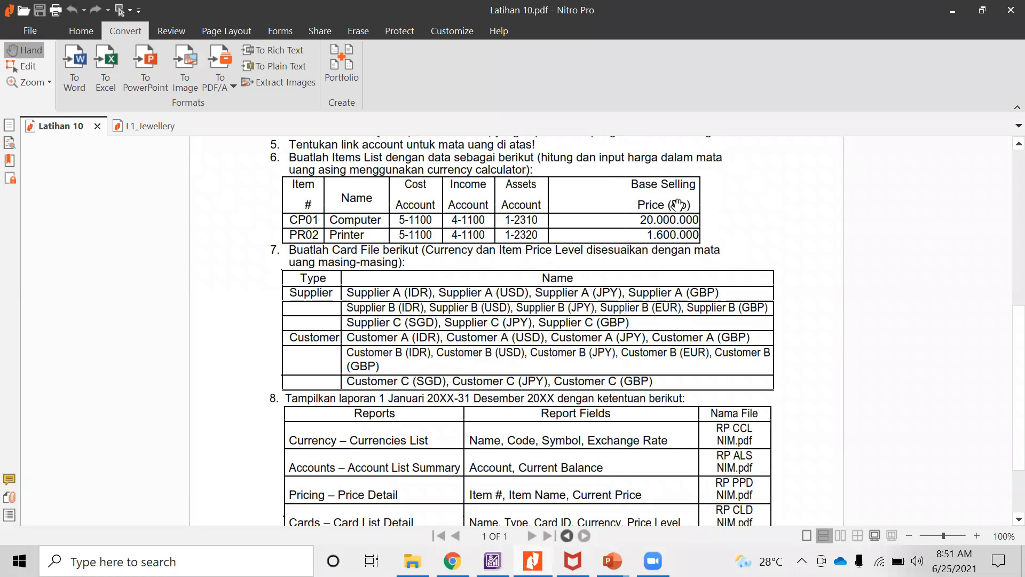
key(alt+Tab)
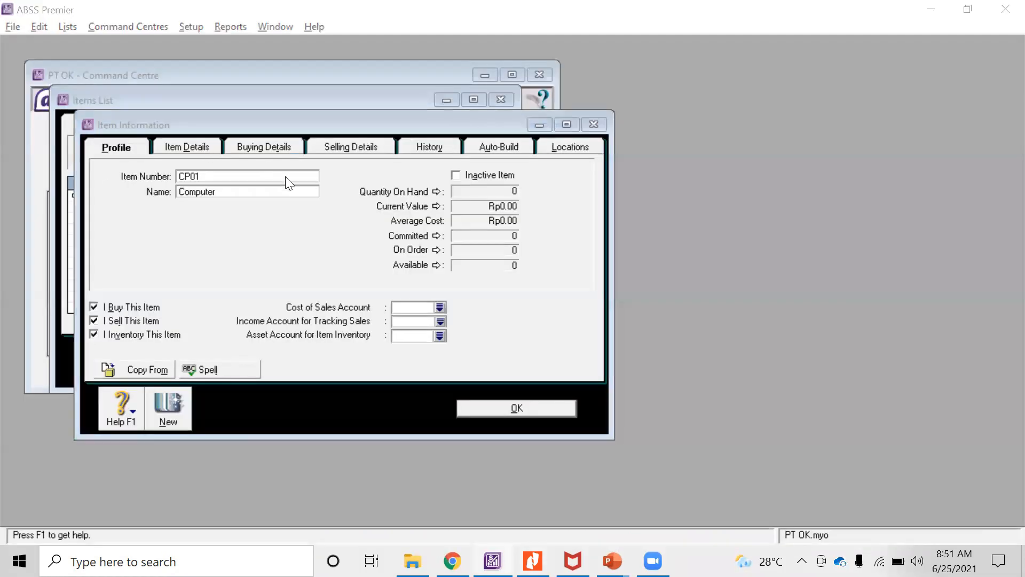
key(alt+Tab)
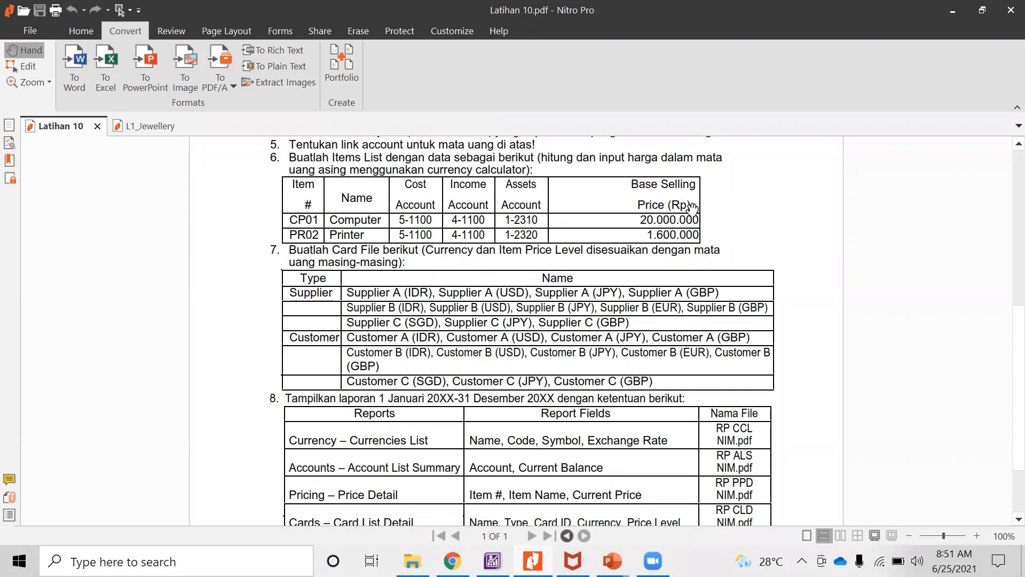
key(alt+Tab)
click(189, 151)
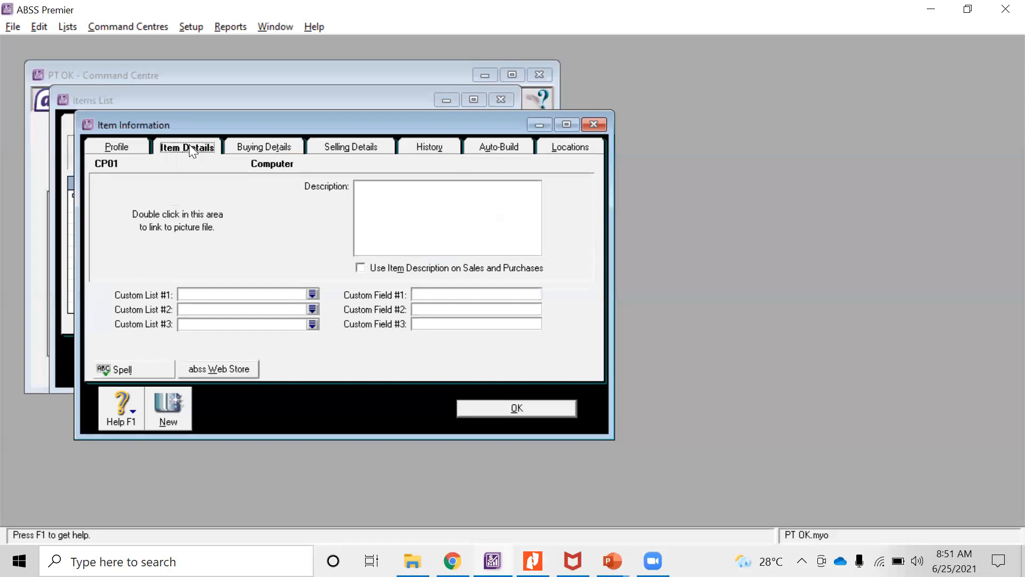
click(248, 145)
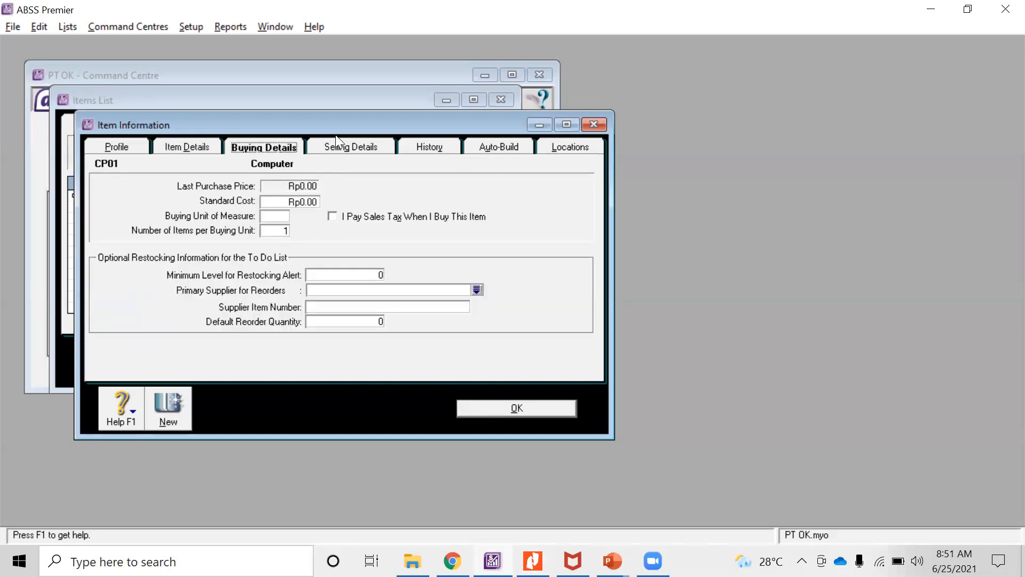
click(341, 147)
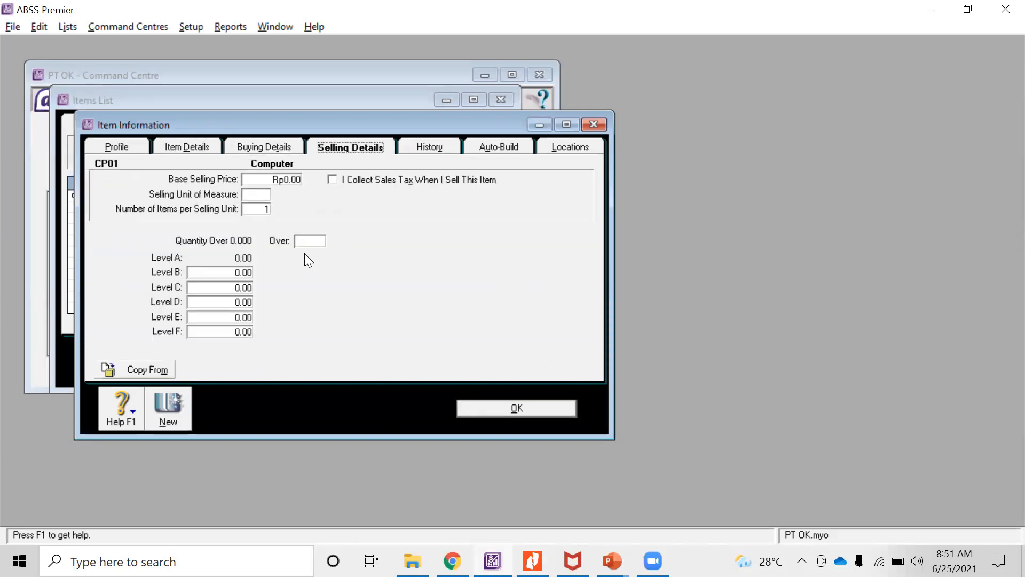
click(412, 148)
click(347, 148)
click(267, 149)
click(201, 150)
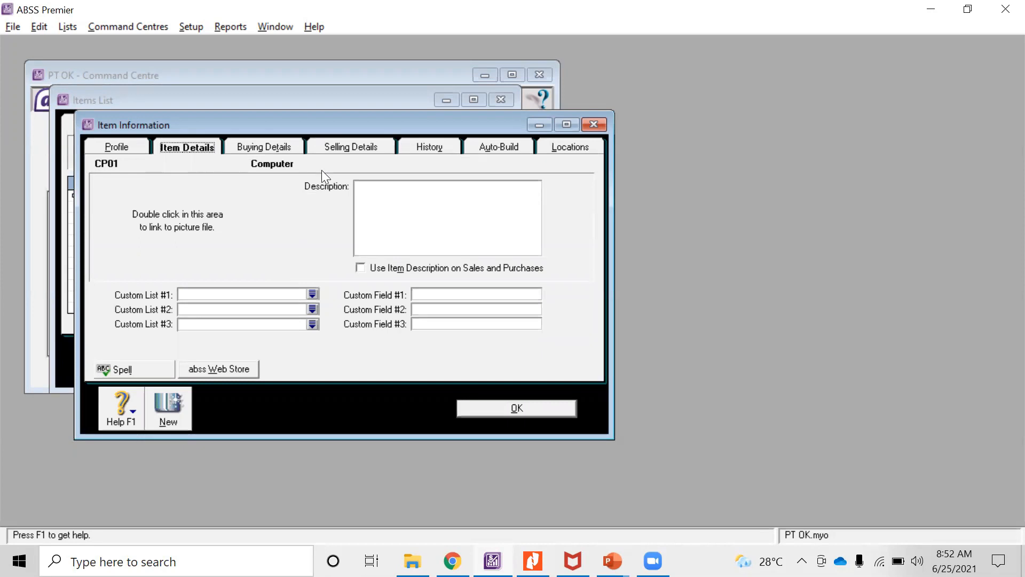
Step: Set the Computer item's base selling price to Rp2,000,000 in its selling details
click(338, 145)
click(270, 179)
text(2000000)
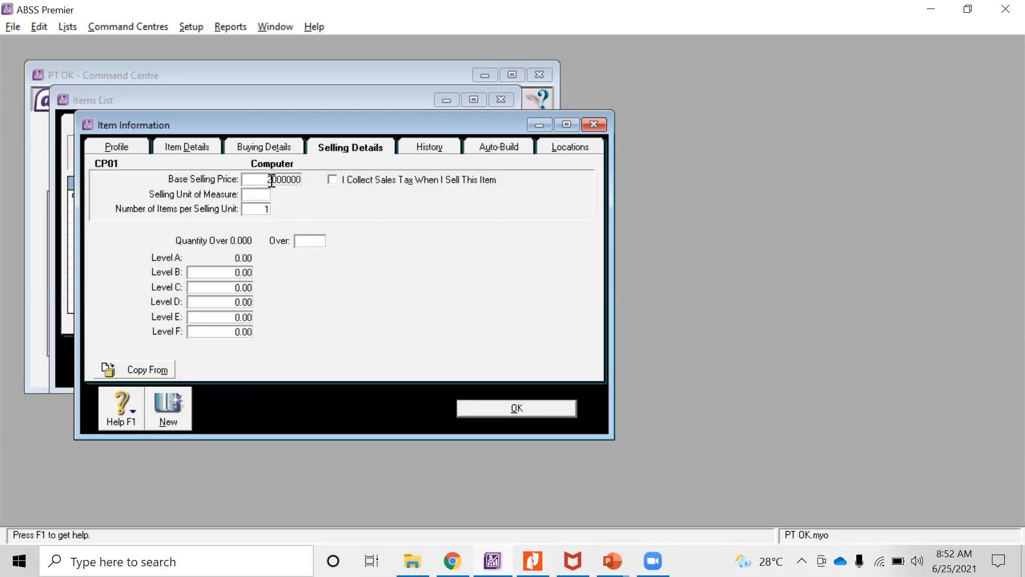
key(Tab)
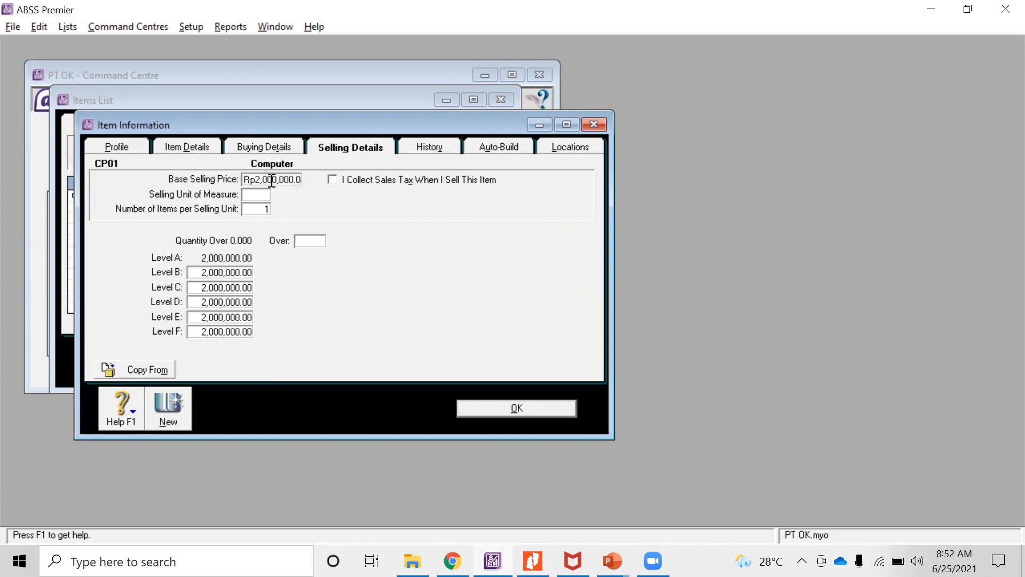
Step: Discard the unfinished Computer item without recording it
text(2000000)
key(Tab)
right_click(519, 271)
click(574, 280)
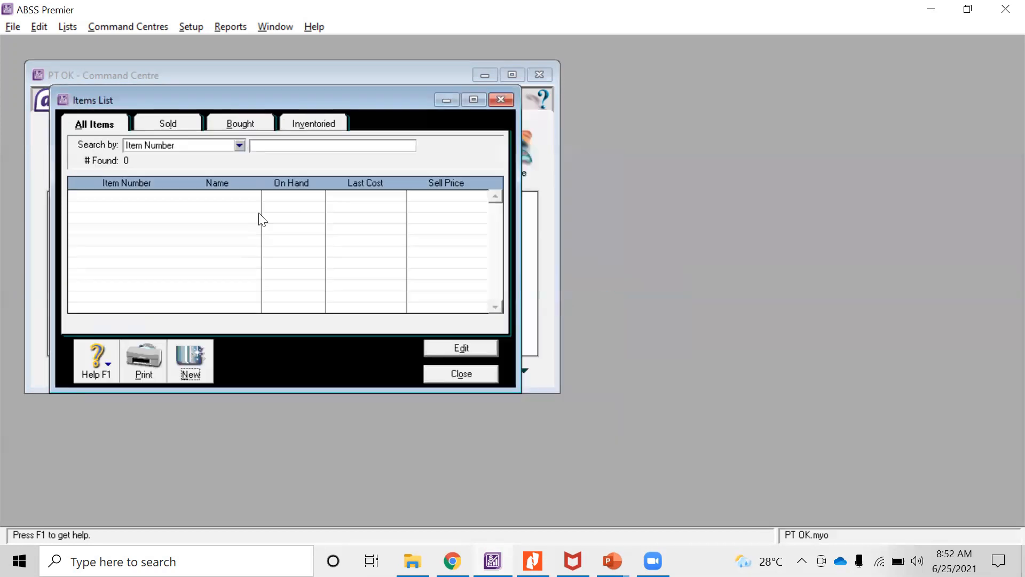
Step: Open the custom names for price levels and name level A IDR, level B SGD and level C USD
click(64, 28)
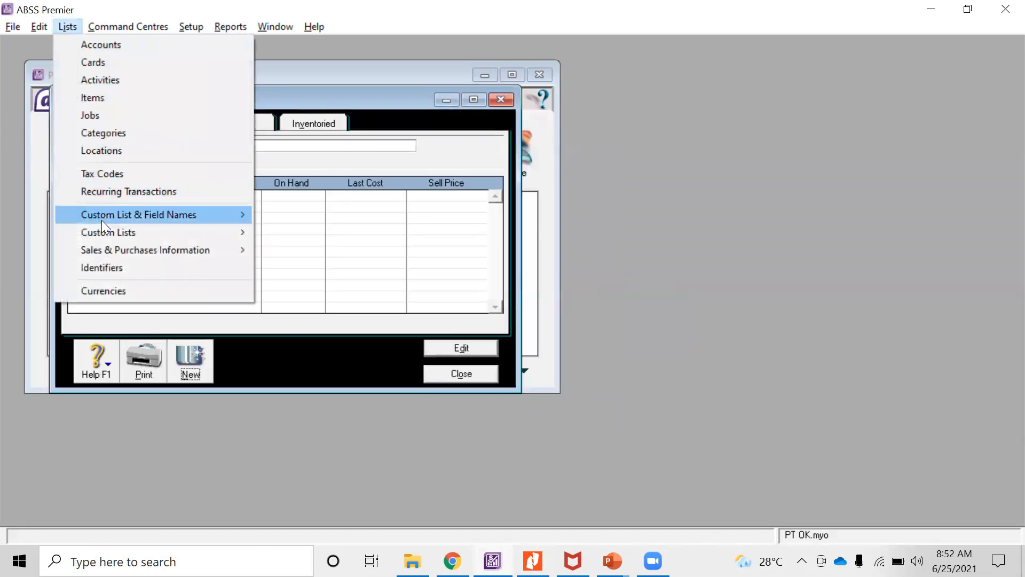
mouse_move(221, 215)
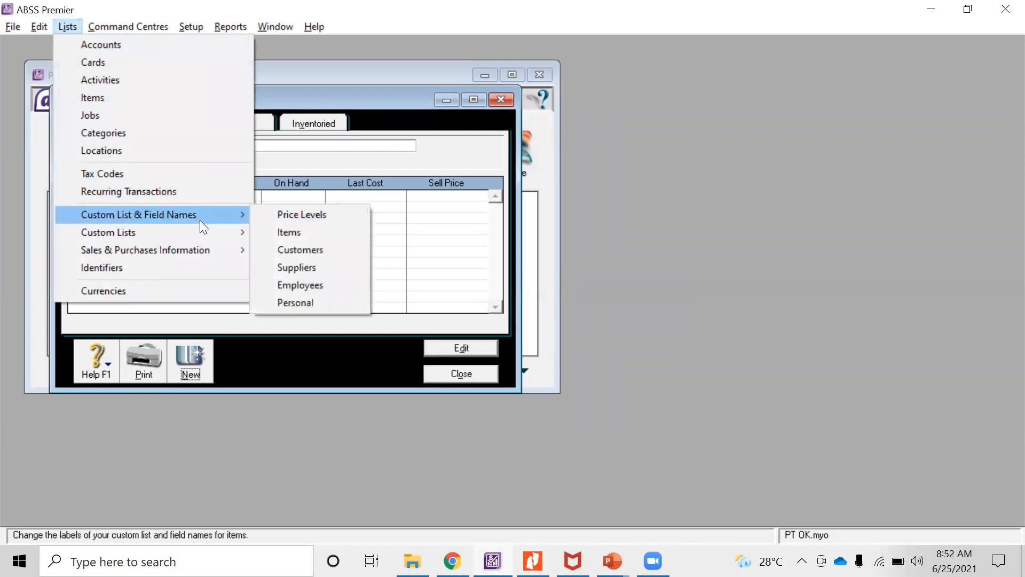
click(300, 215)
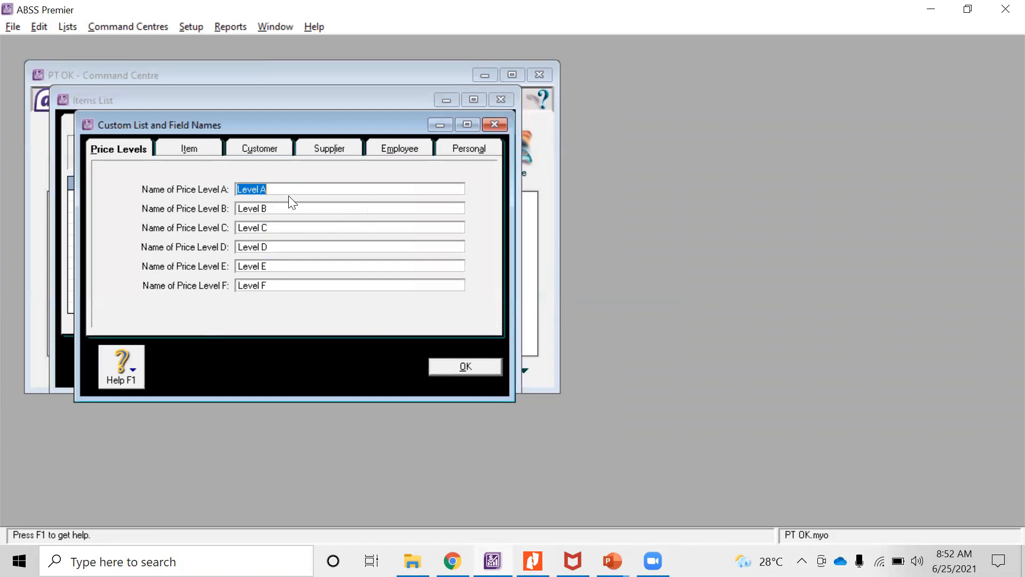
text(IDR)
key(Tab)
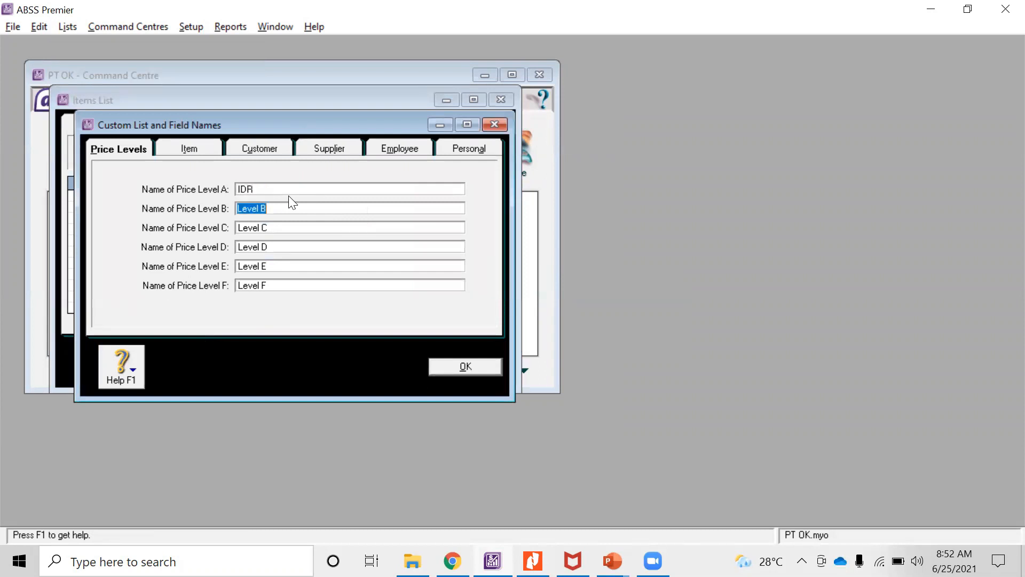
text(SGD)
key(Tab)
text(USD)
key(Tab)
Step: Name price level D JPY, following the order of the exercise's currency table
key(alt+Tab)
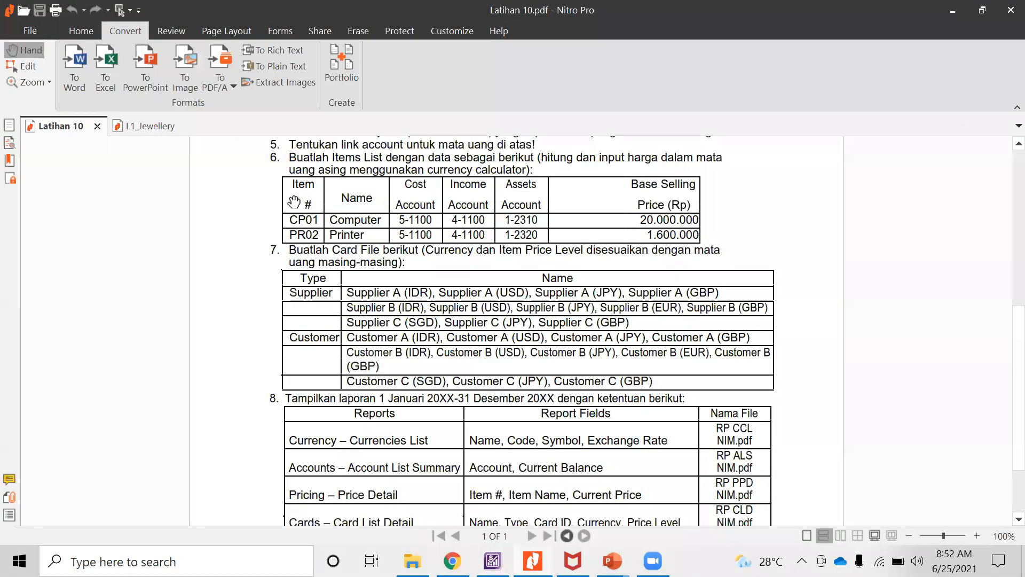
scroll(348, 210, up, 5)
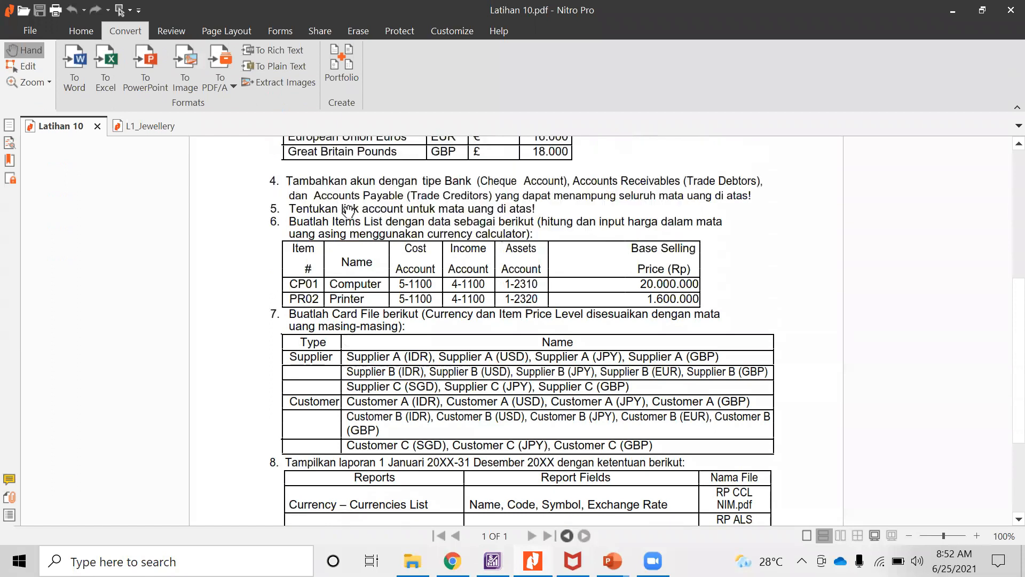
key(alt+Tab)
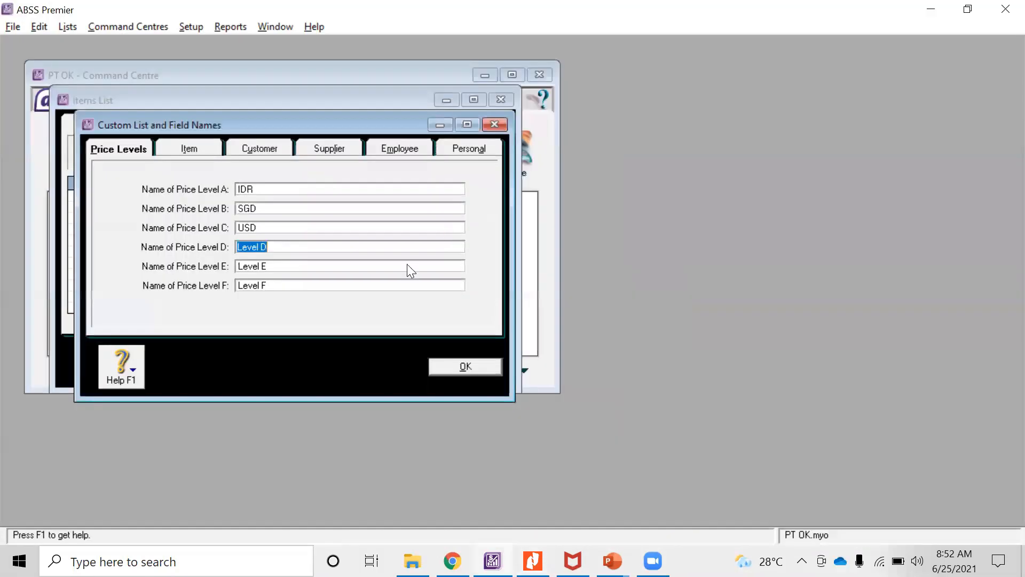
text(JPY)
key(Tab)
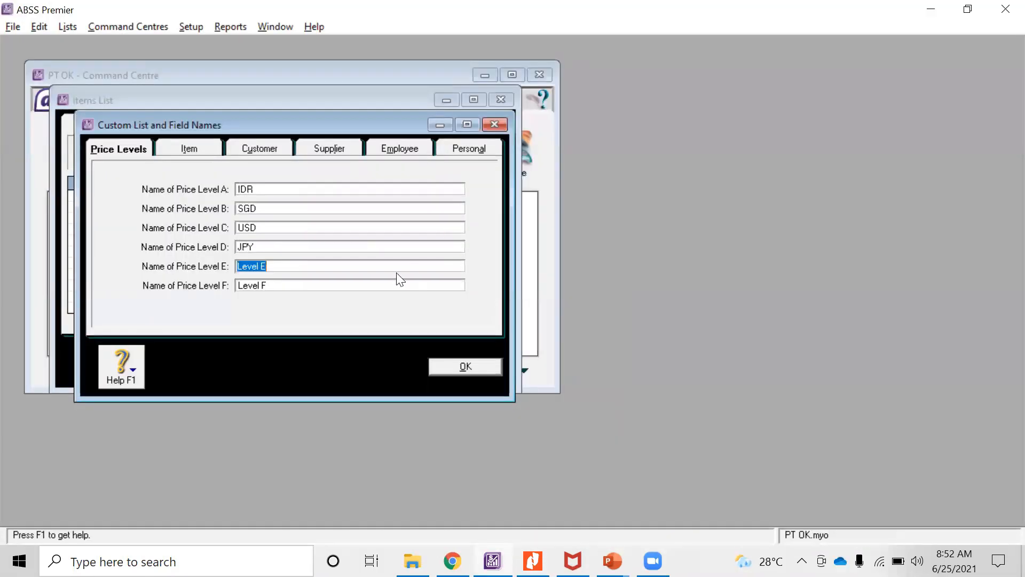
Step: Name price level E EUR and level F GBP as in the exercise, and accept the custom names
key(alt+Tab)
key(alt+Tab)
text(EUR)
key(Tab)
key(alt+Tab)
key(alt+Tab)
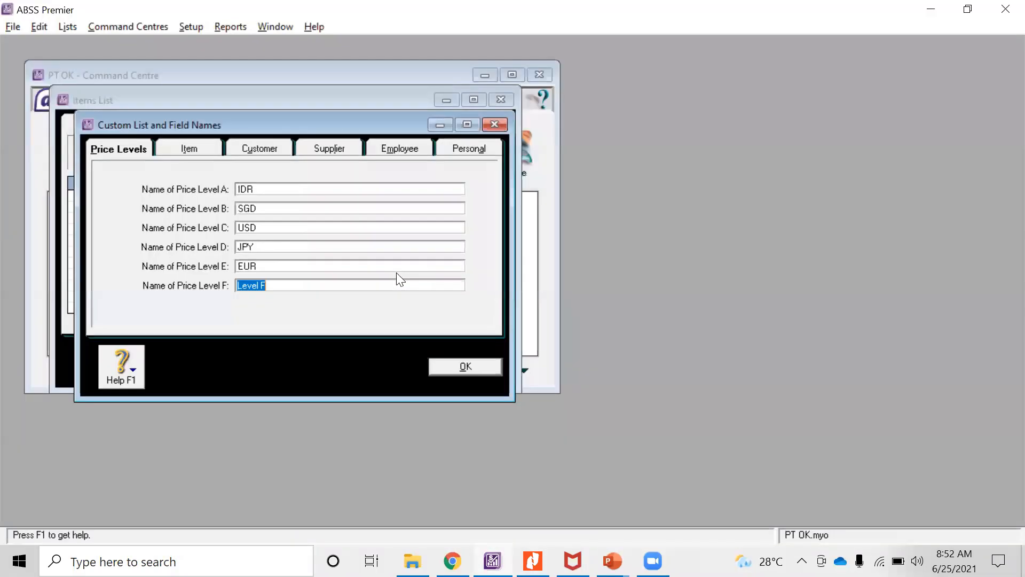
text(GBP)
click(465, 373)
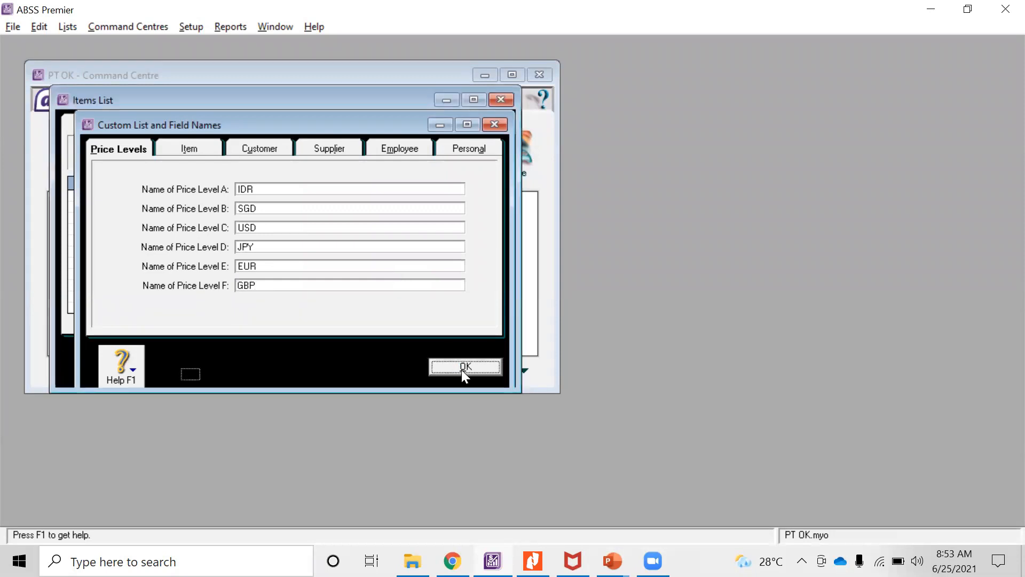
click(496, 102)
click(67, 27)
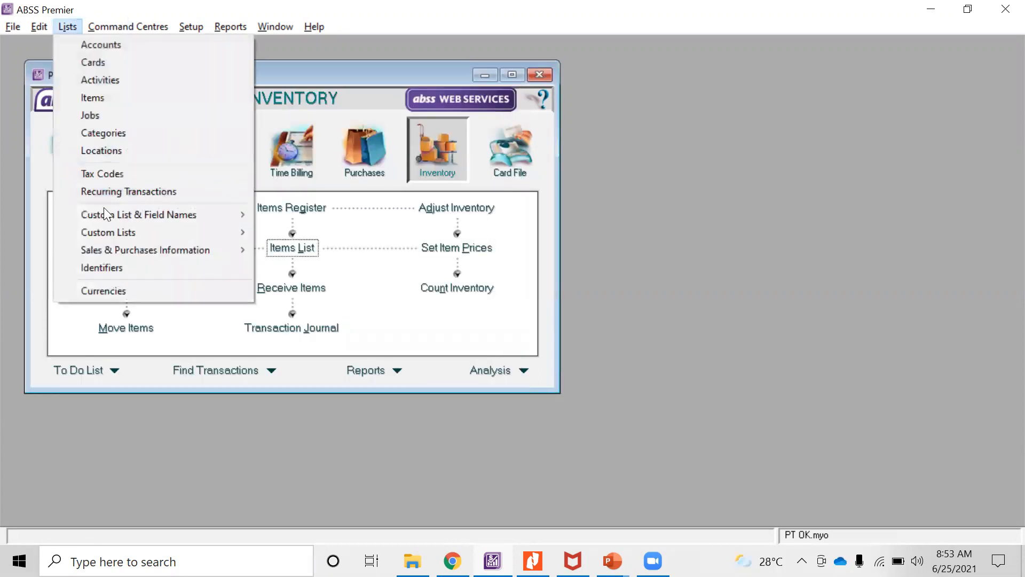
mouse_move(221, 220)
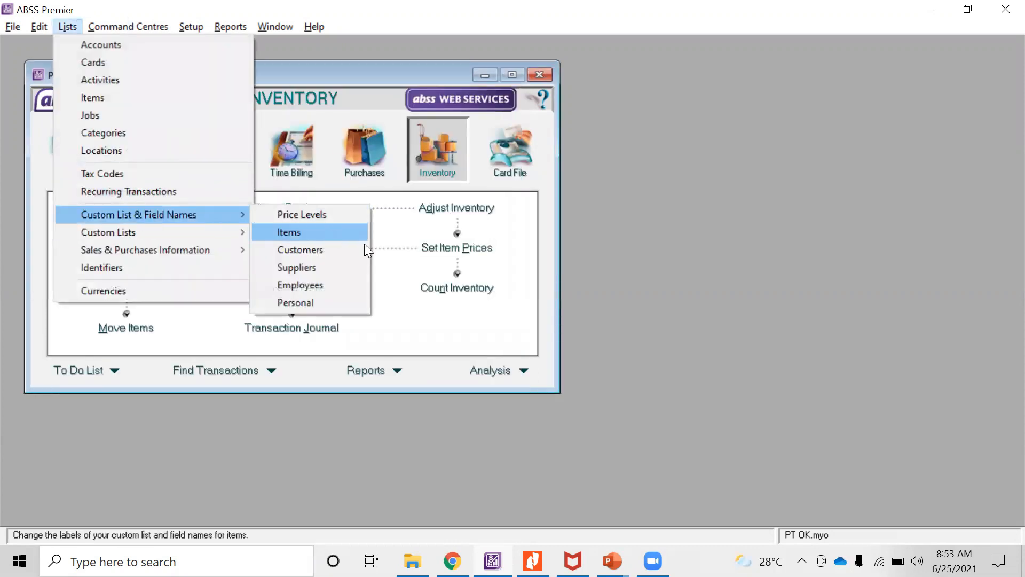
click(584, 195)
Step: Create a new item in the Items List with item number CP01 and the name Computer
click(307, 247)
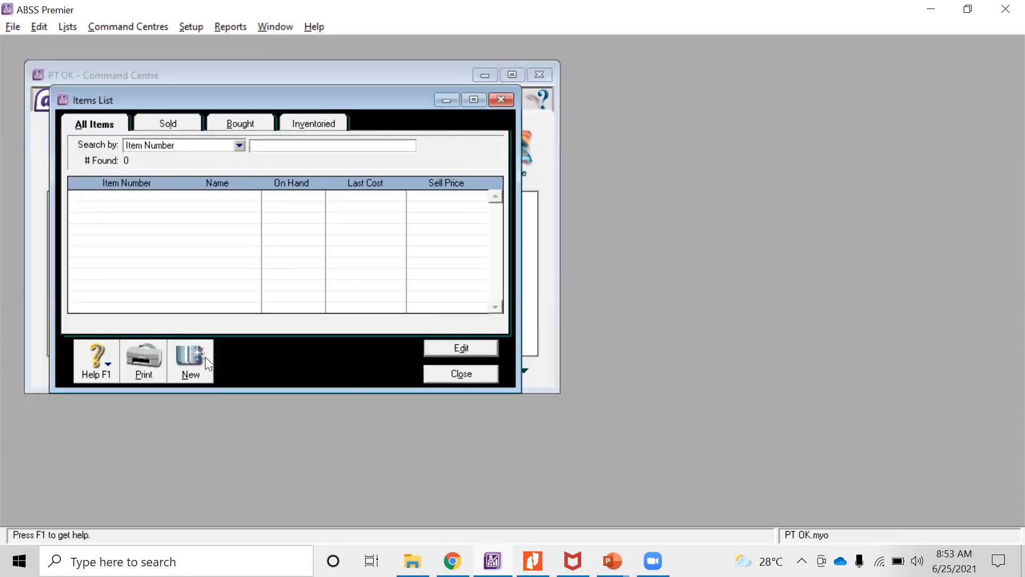
click(205, 357)
key(alt+Tab)
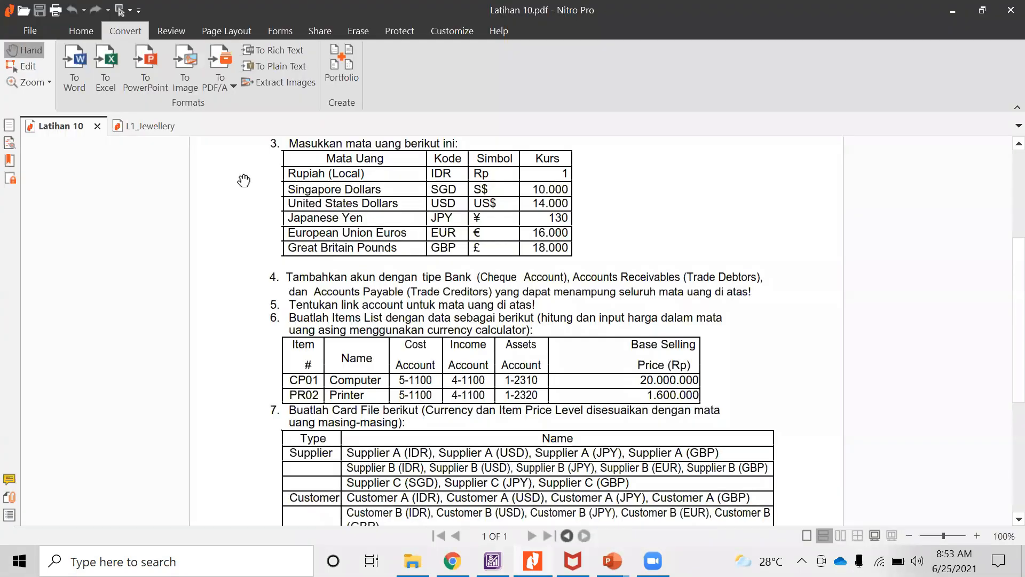
scroll(481, 414, down, 3)
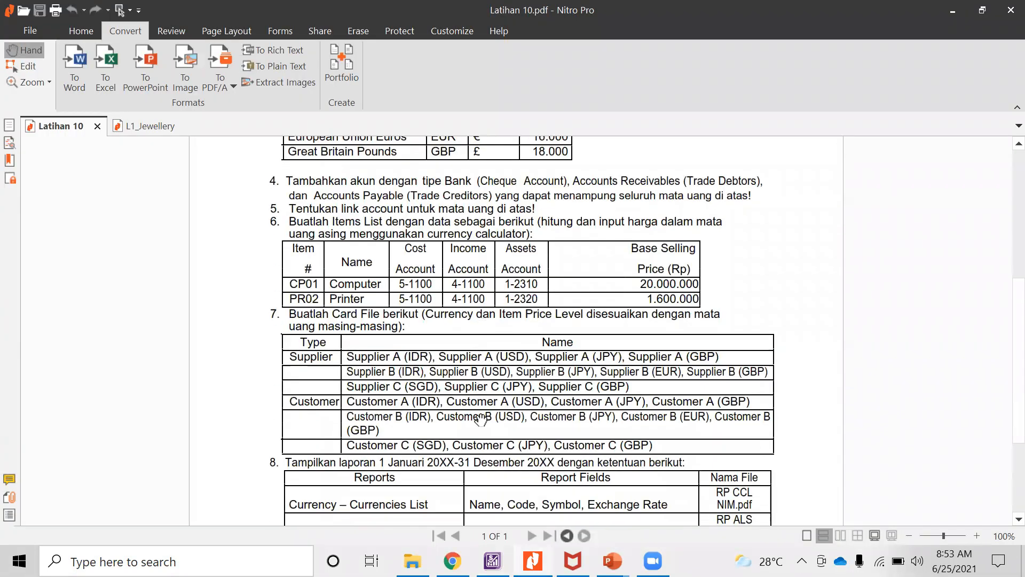
key(alt+Tab)
text(CP0)
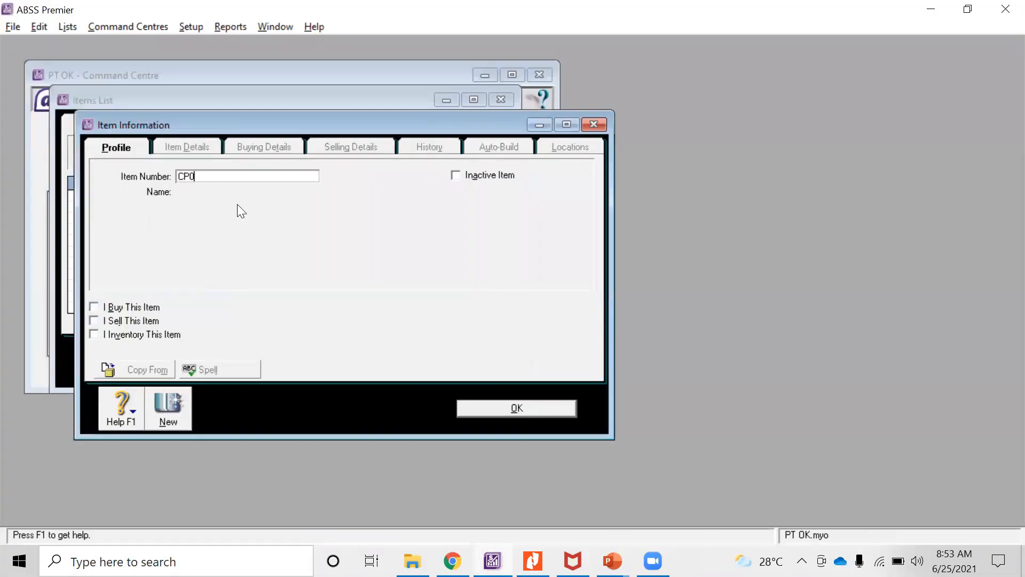
text(1)
key(Tab)
text(Computer)
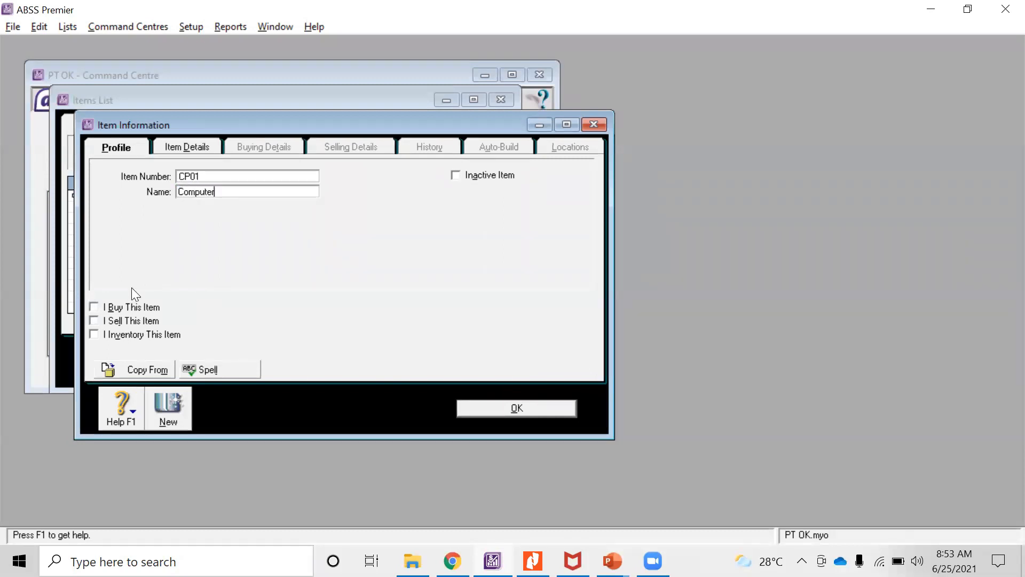
Step: Mark the CP01 Computer item as bought, sold and inventoried
click(133, 307)
click(128, 321)
click(155, 335)
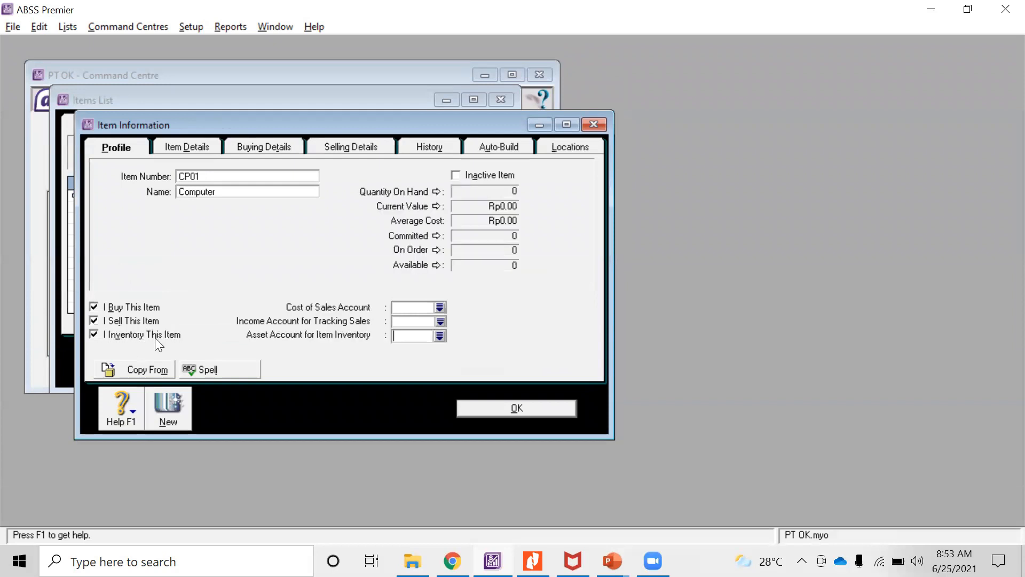
Step: Assign cost of sales account 5-1100 and income account 4-1100 to the Computer item, following the exercise table
key(alt+Tab)
key(alt+Tab)
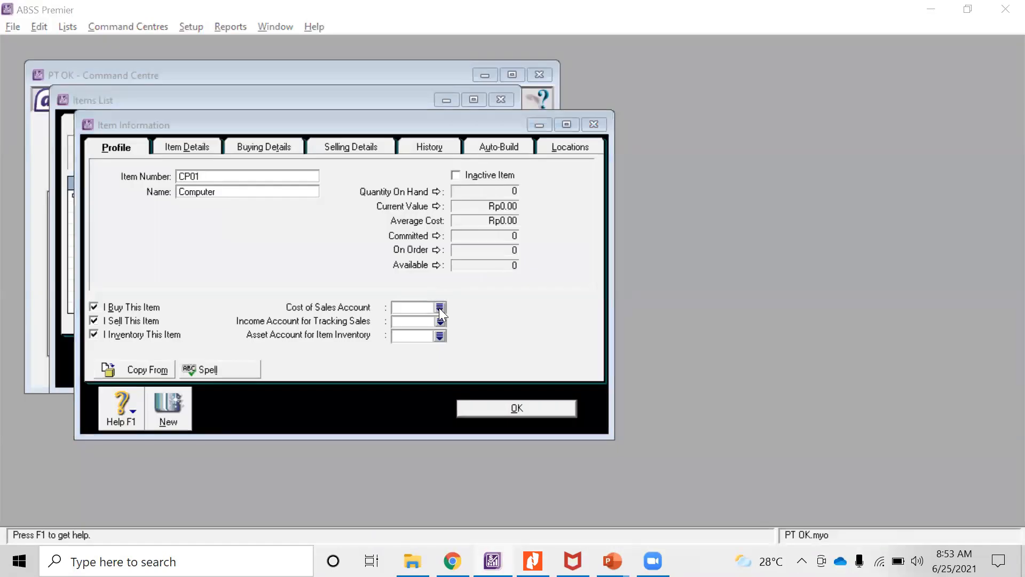
click(439, 299)
text(5-1100)
double_click(384, 237)
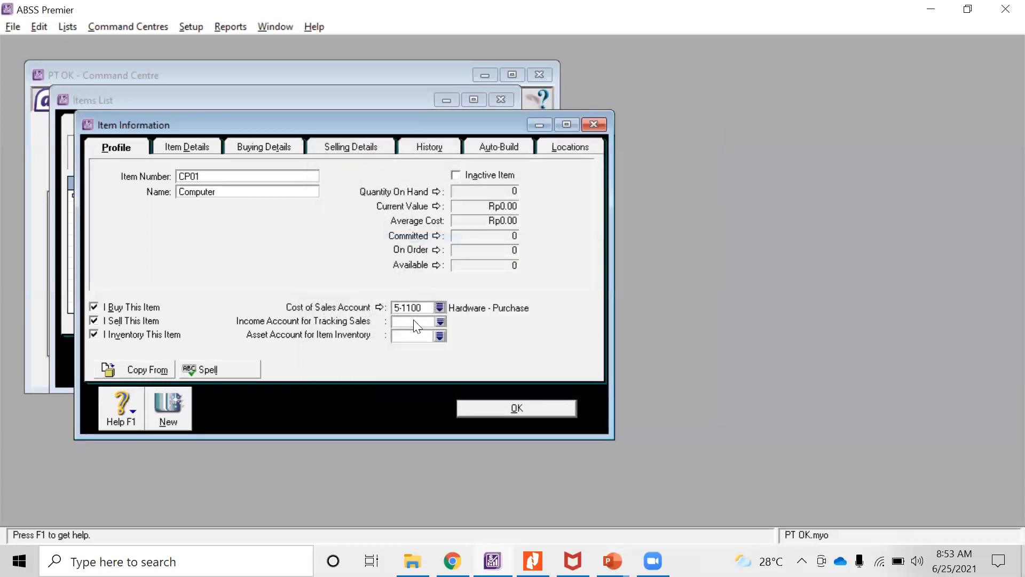
click(442, 321)
double_click(380, 236)
Step: Assign asset account 1-2310 Computers for the Computer item's inventory, following the exercise table
click(440, 336)
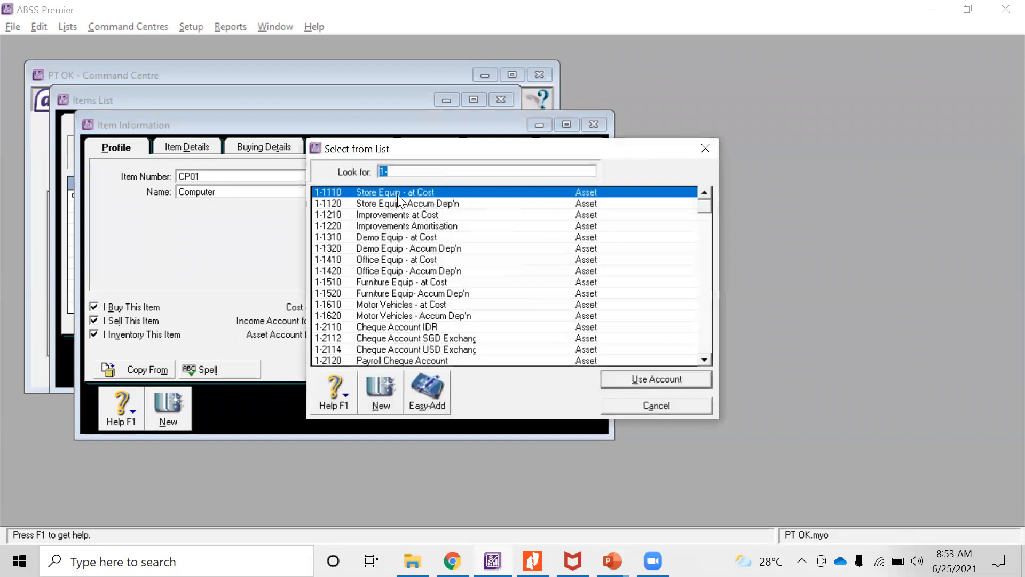
key(alt+Tab)
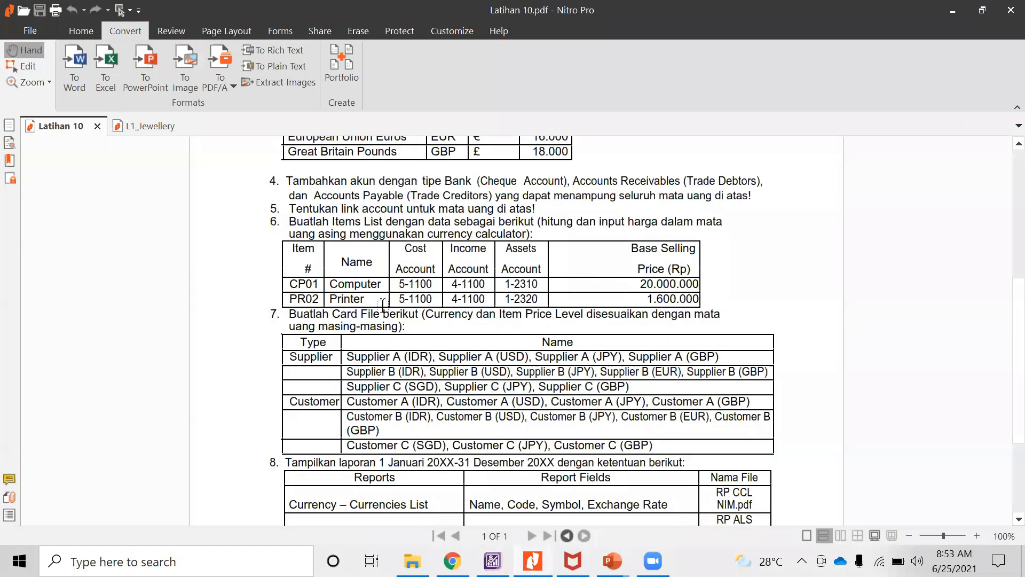
key(alt+Tab)
scroll(406, 291, down, 2)
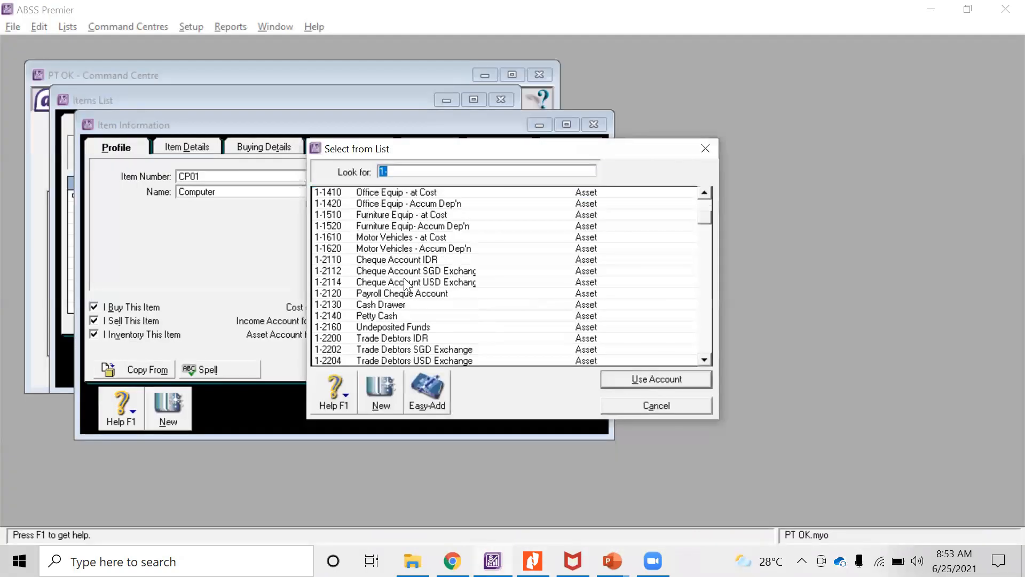
scroll(394, 303, down, 2)
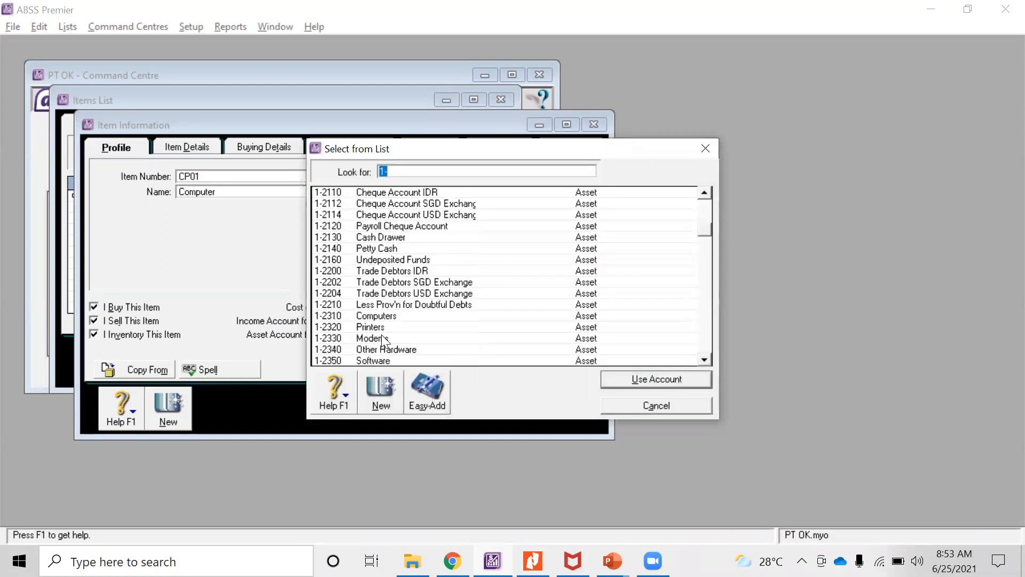
double_click(390, 315)
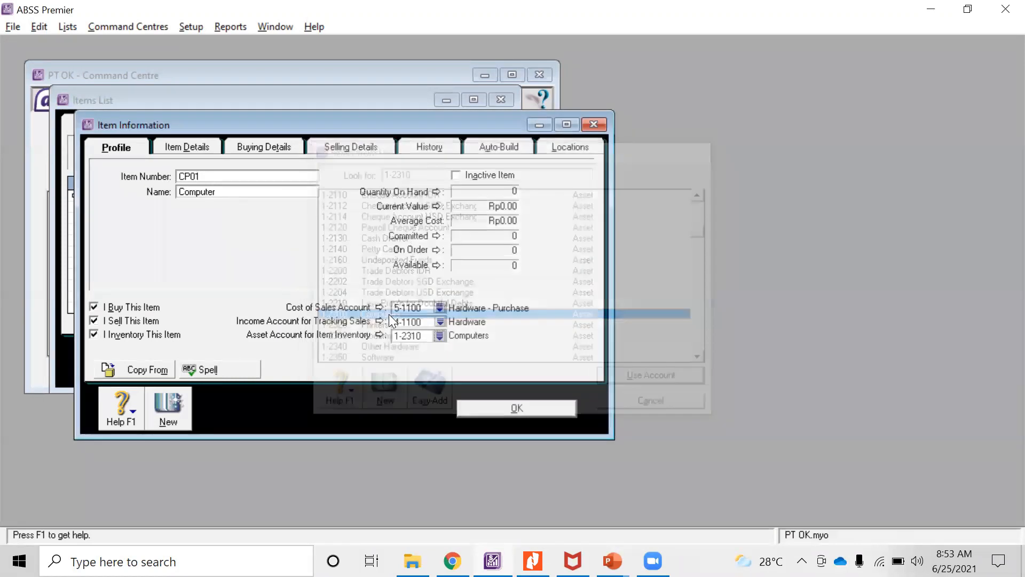
Step: Set the Computer item's base selling price to Rp20,000,000 and its selling unit of measure to Pcs
click(341, 149)
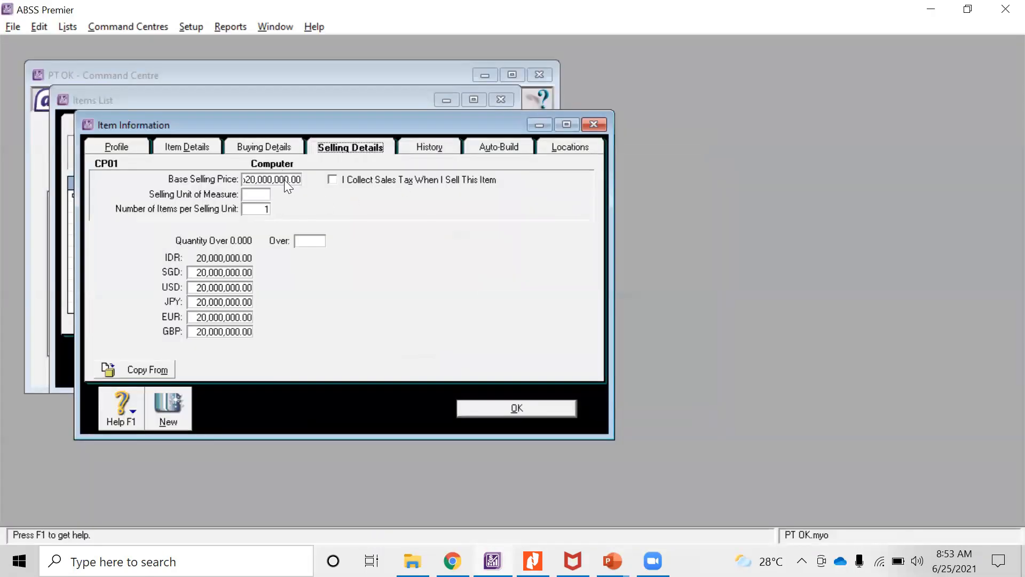
click(284, 179)
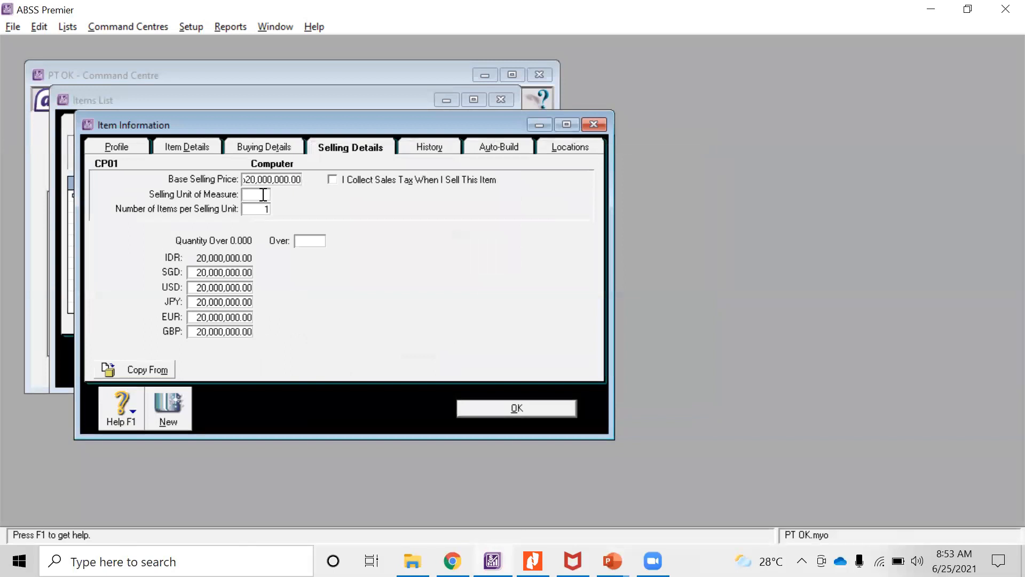
click(262, 195)
text(U)
text(nit)
key(BackSpace)
key(BackSpace)
key(BackSpace)
key(BackSpace)
text(Pcs)
Step: Set the Computer item's SGD price to 2,000 and its USD price to 1,428
click(212, 272)
text(2000)
key(Tab)
text(1430)
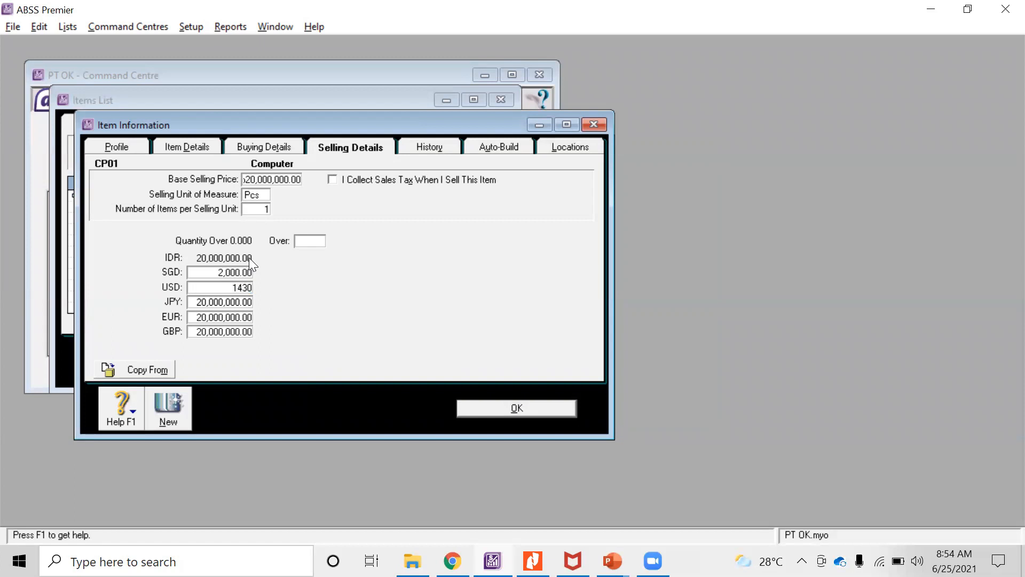
key(Tab)
click(243, 289)
text(14)
text(4)
text(5)
key(Tab)
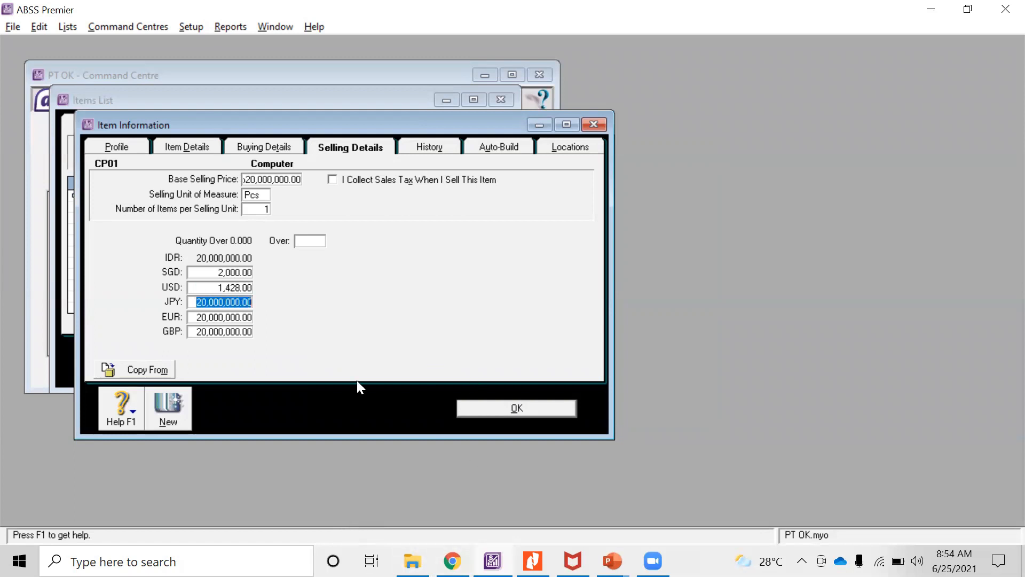
Step: Clear the Computer item's JPY, EUR and GBP prices to 0 and save the item
key(BackSpace)
key(Tab)
key(BackSpace)
key(Tab)
key(BackSpace)
key(Tab)
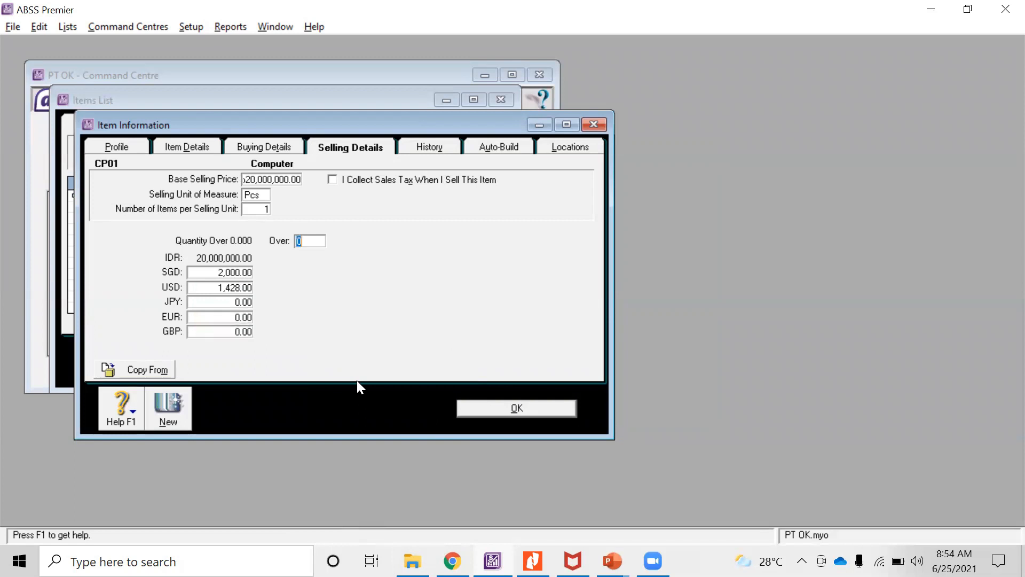
click(526, 408)
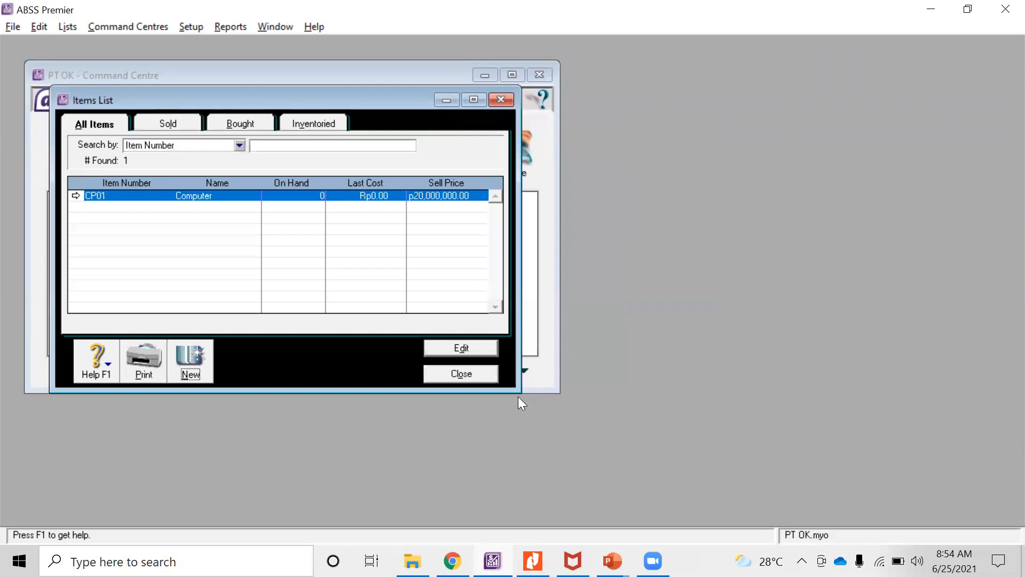
Step: Create a second item with item number PR02 and the name Printer, following the exercise's item table
click(190, 374)
key(alt+Tab)
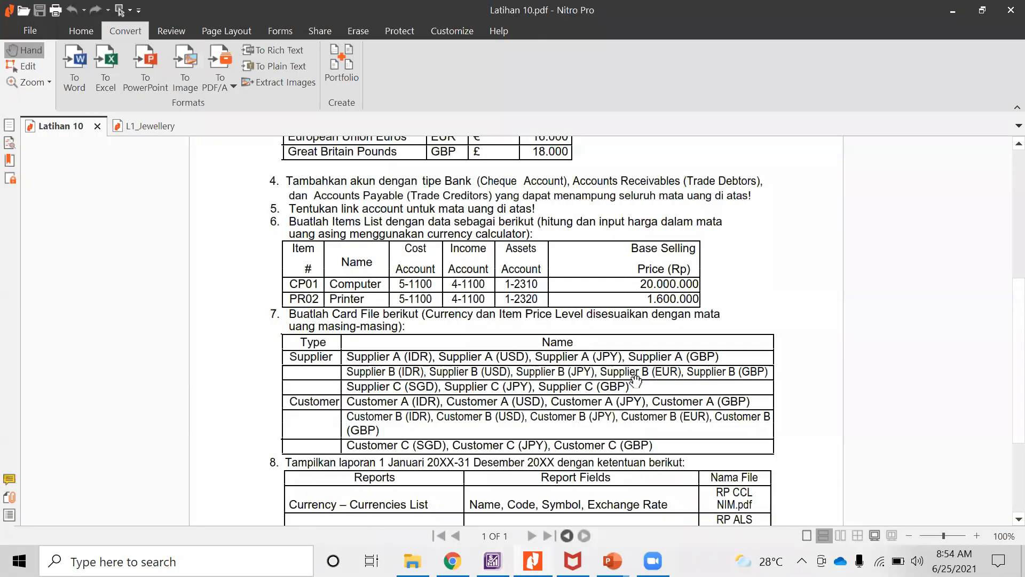
key(alt+Tab)
key(alt+Tab)
key(alt+Tab)
text(PR0)
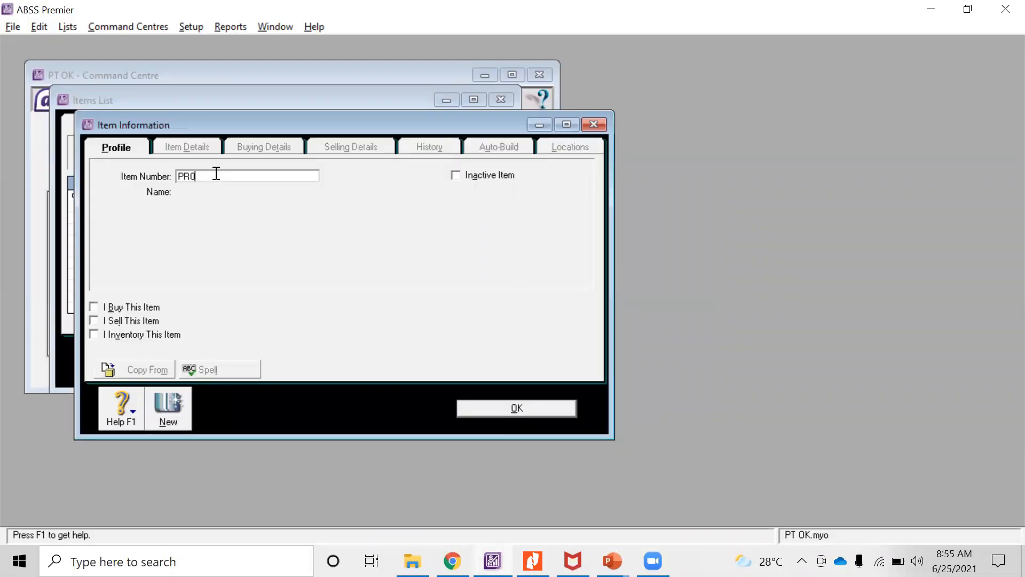
text(2)
key(Tab)
text(Prin)
key(Tab)
Step: Mark the Printer item as bought, sold and inventoried, and set its inventory asset account to 1-2320 Printers
click(149, 309)
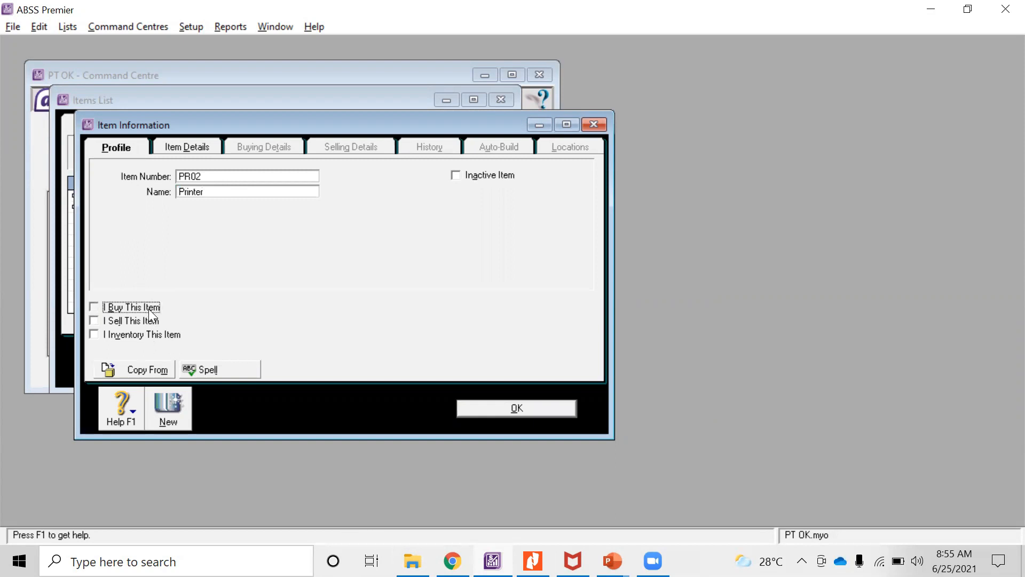
click(152, 322)
click(154, 334)
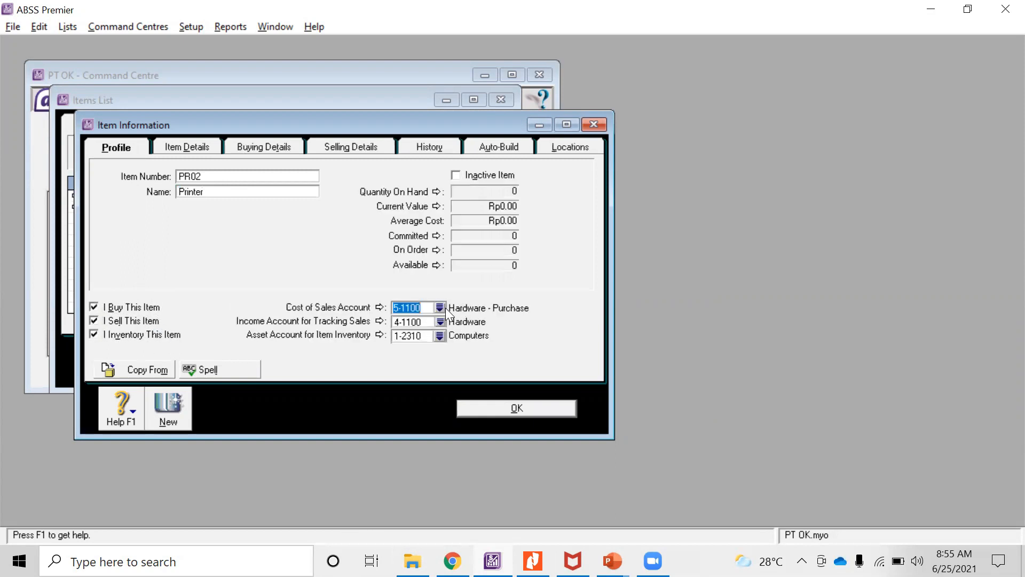
key(alt+Tab)
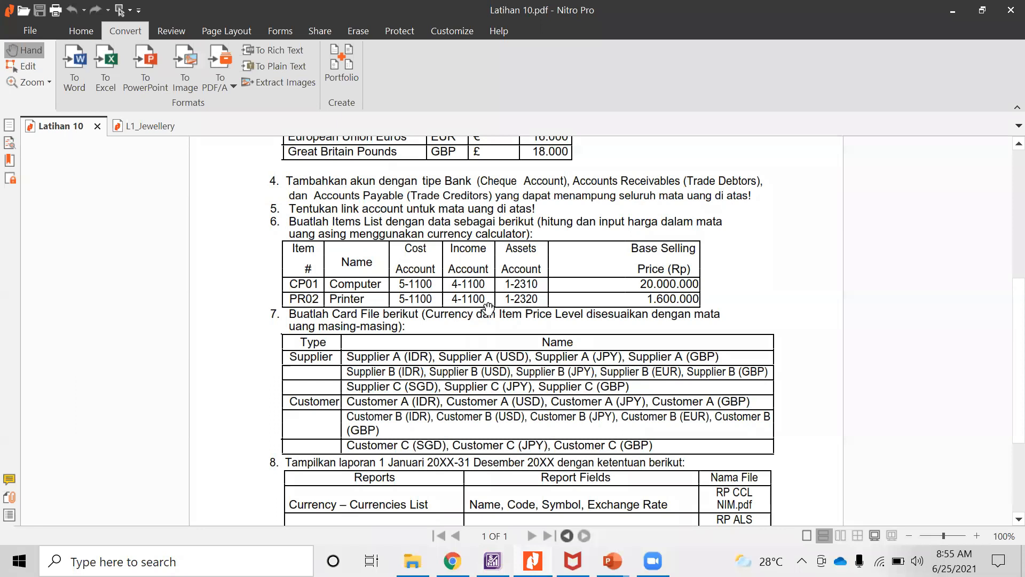
key(alt+Tab)
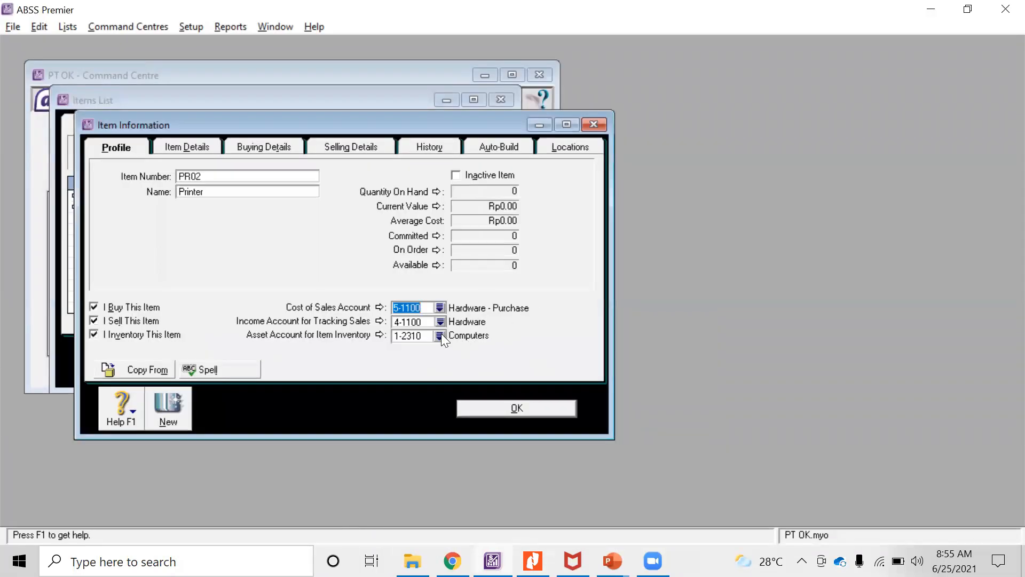
click(439, 335)
double_click(389, 250)
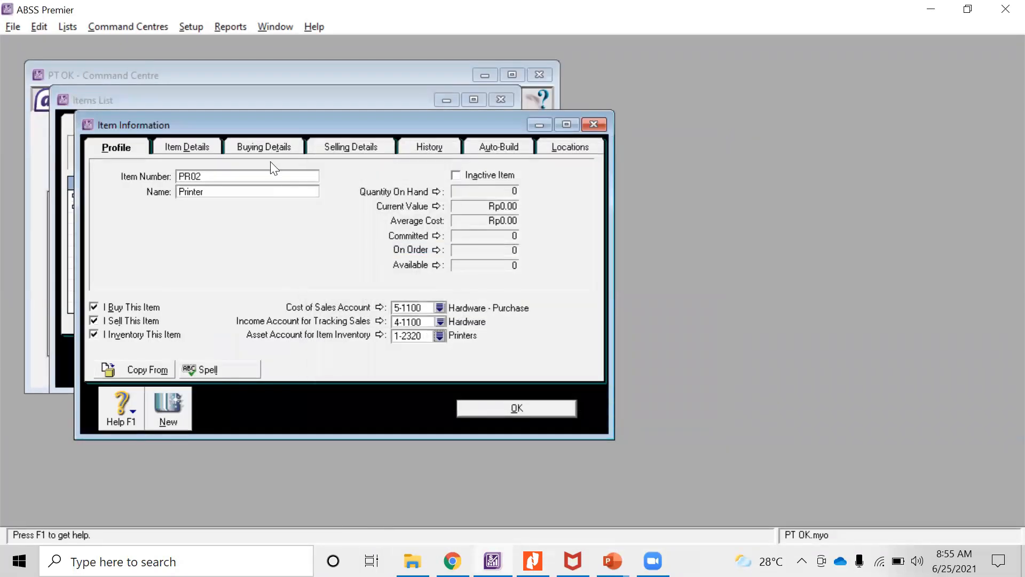
Step: Set the Printer item's base selling price to Rp1,600,000, following the exercise's item table
click(336, 148)
key(alt+Tab)
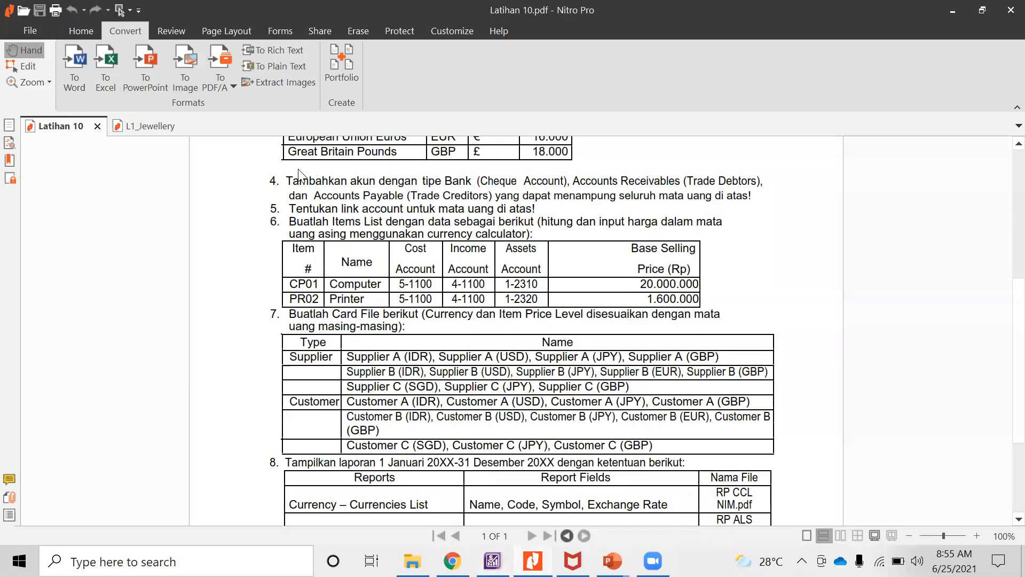
key(alt+Tab)
click(277, 176)
text(1,600,000)
key(Tab)
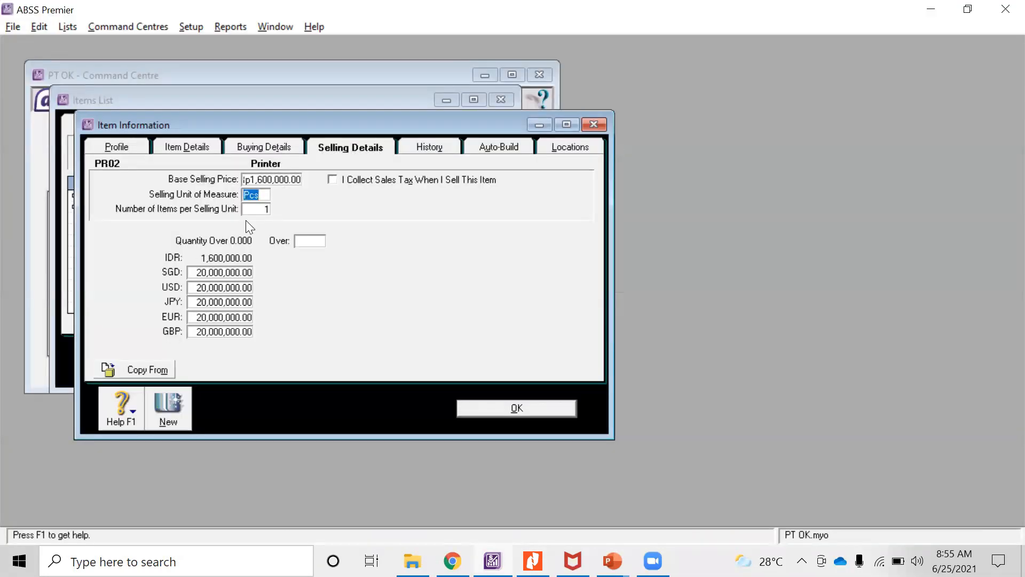
Step: Set the Printer item's SGD price to 160 and its USD price to 114
click(226, 274)
key(alt+Tab)
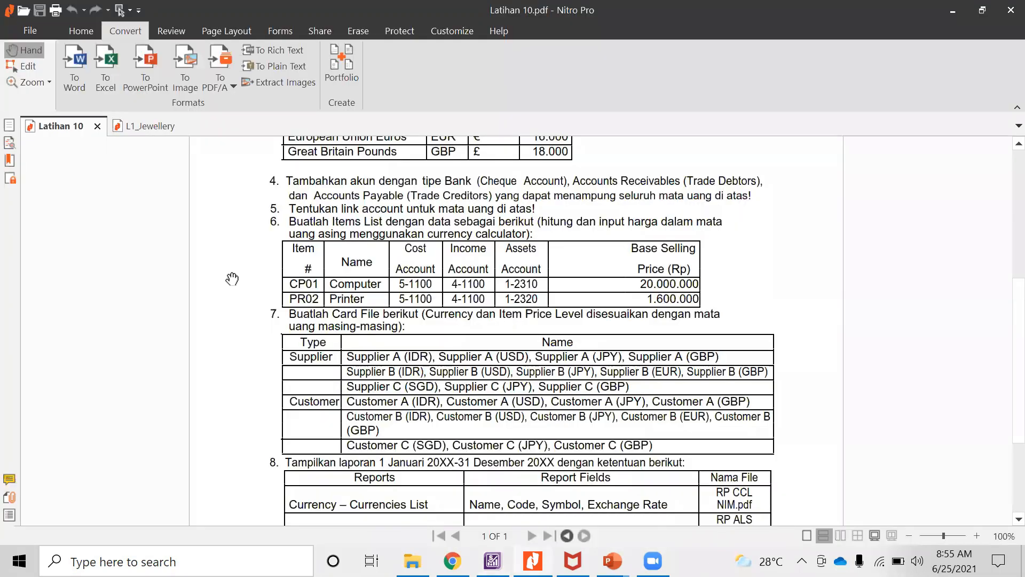
key(alt+Tab)
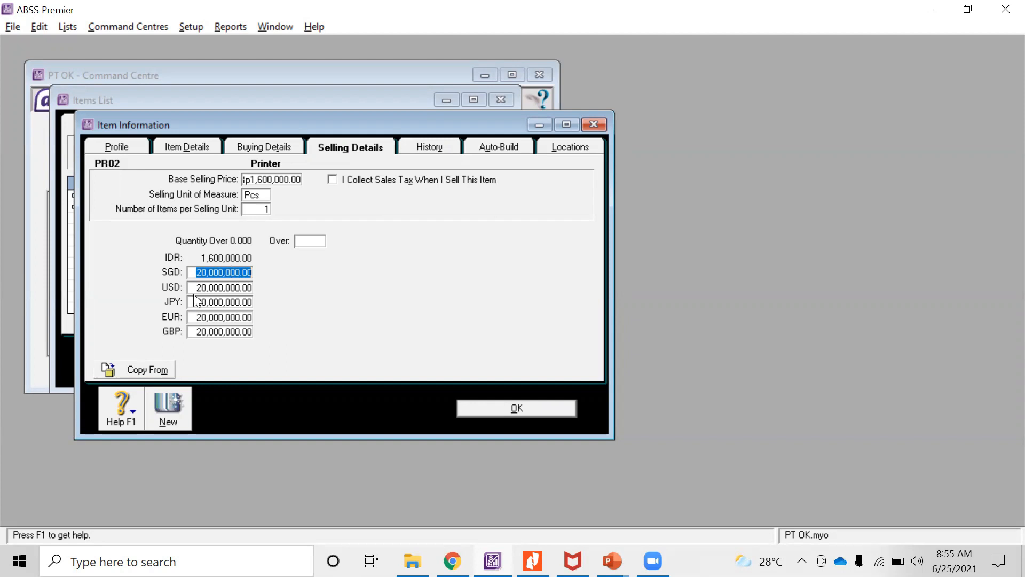
text(160)
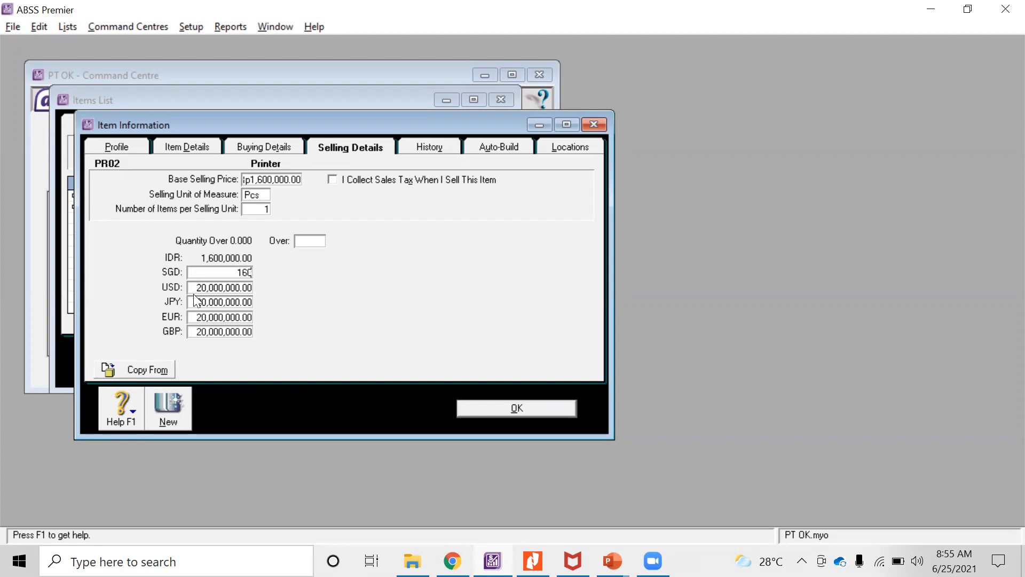
key(Tab)
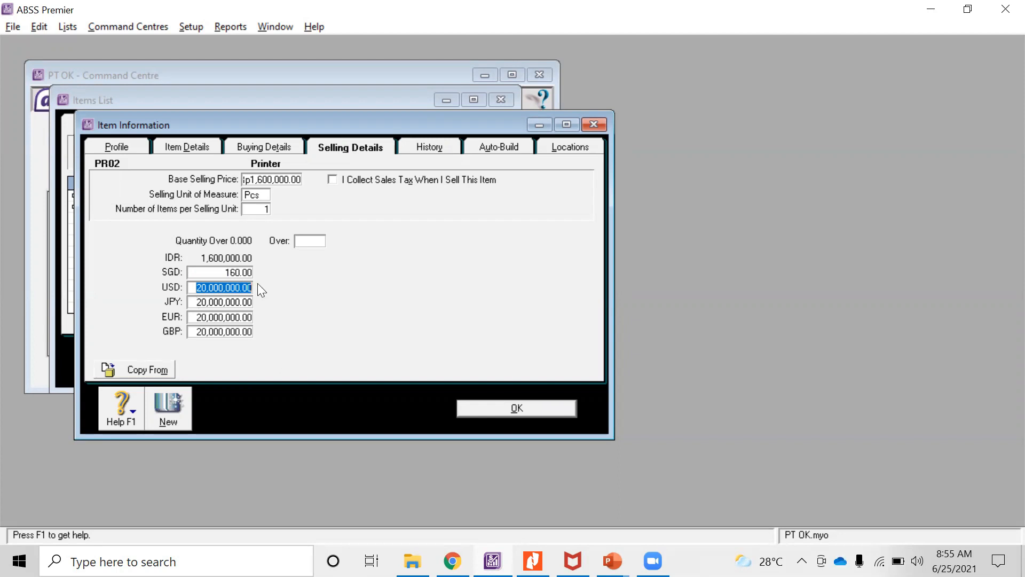
text(114)
key(Tab)
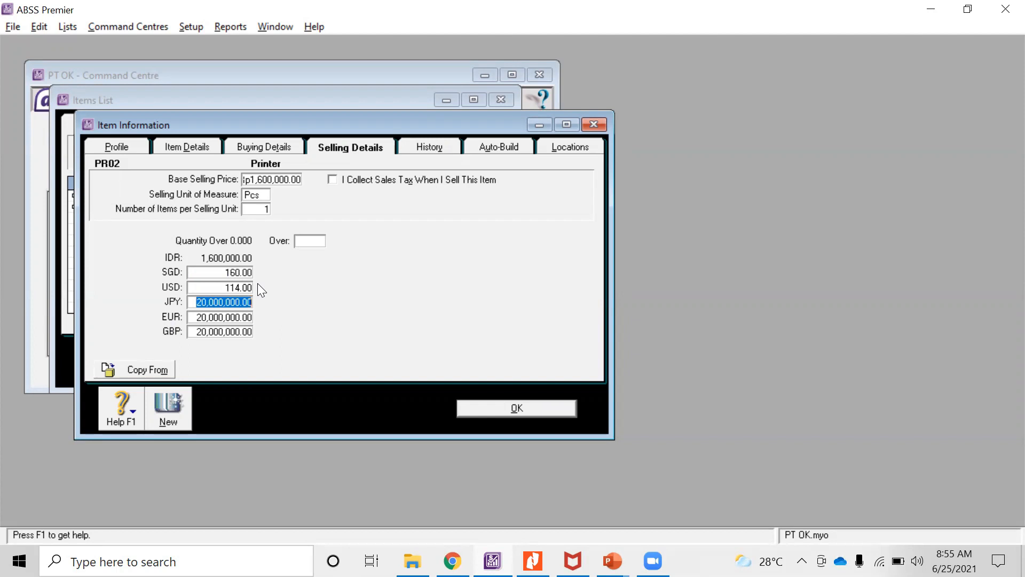
Step: Clear the Printer item's JPY, EUR and GBP prices to 0 and save the item
text(0)
key(Tab)
text(0)
key(Tab)
text(0)
key(Tab)
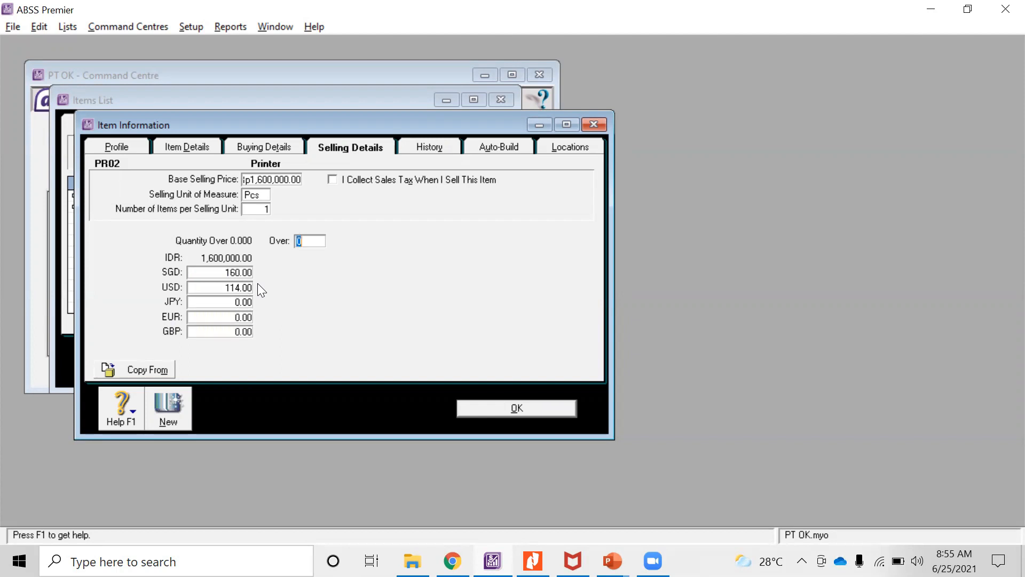
click(517, 407)
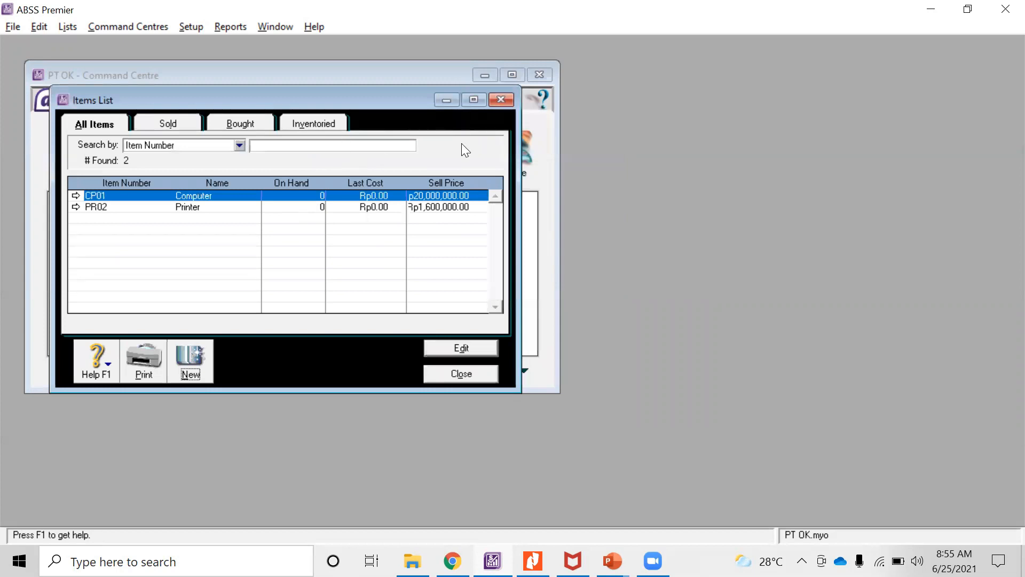
Step: Consult the card file table in the Latihan 10 PDF, and open the Cards List in ABSS Premier in place of the Items List
key(alt+Tab)
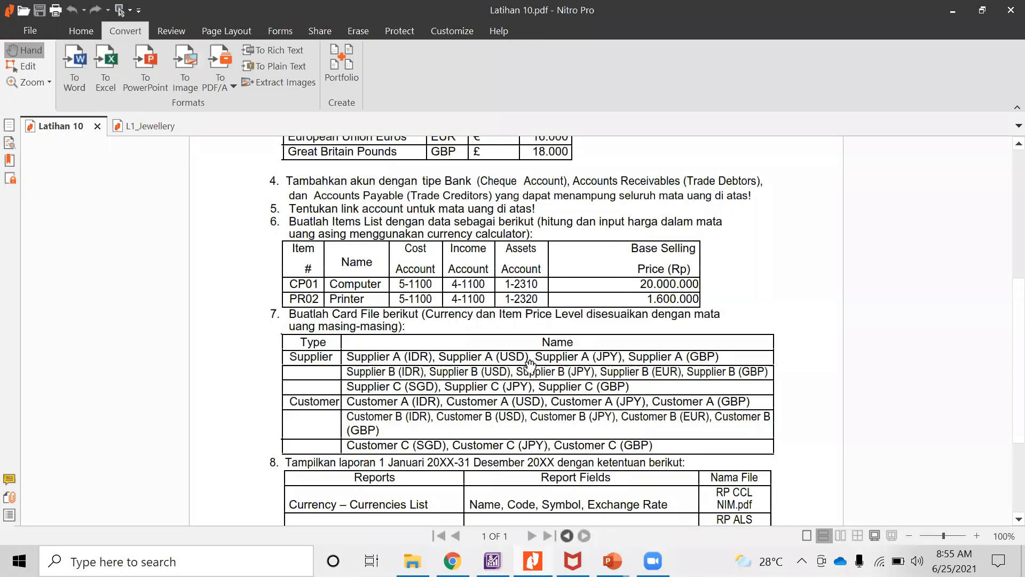
scroll(518, 297, up, 3)
scroll(520, 297, down, 3)
scroll(519, 297, down, 3)
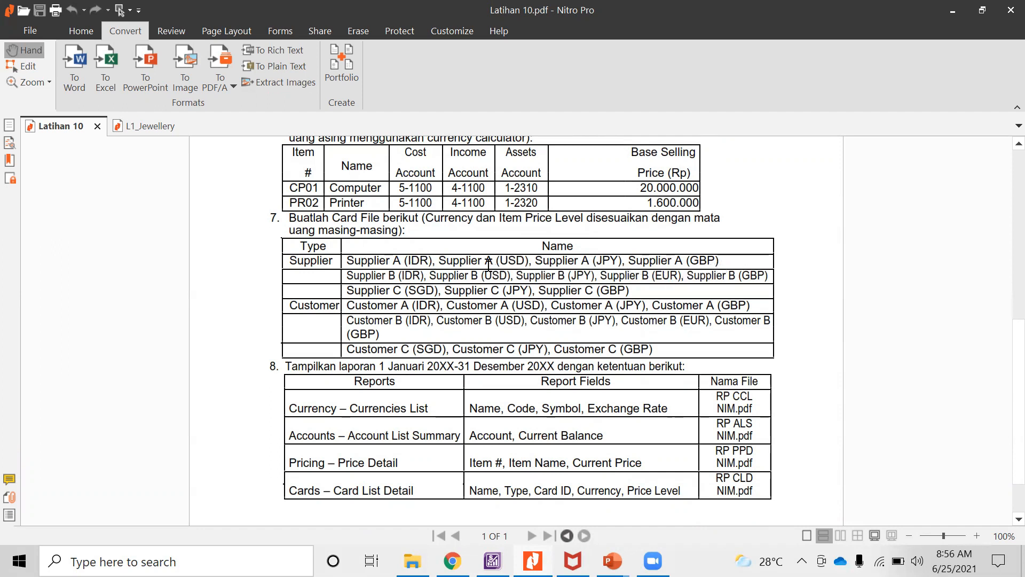
key(alt+Tab)
click(460, 375)
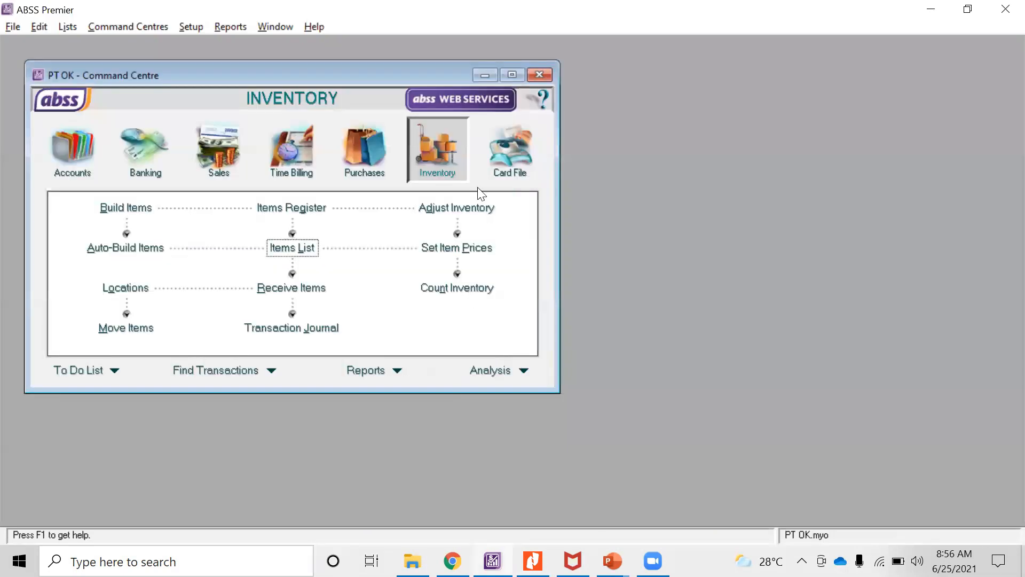
click(500, 129)
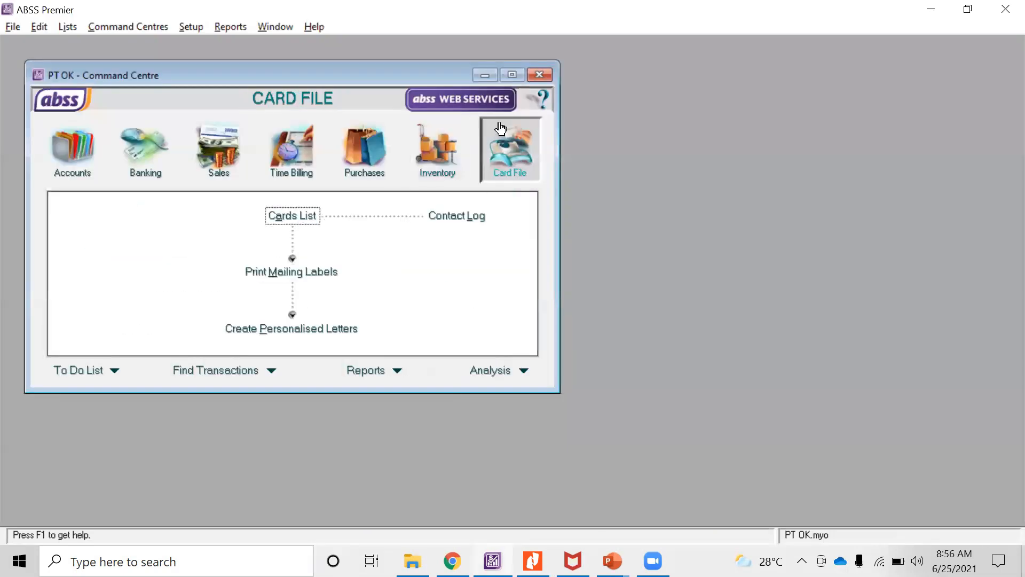
click(286, 219)
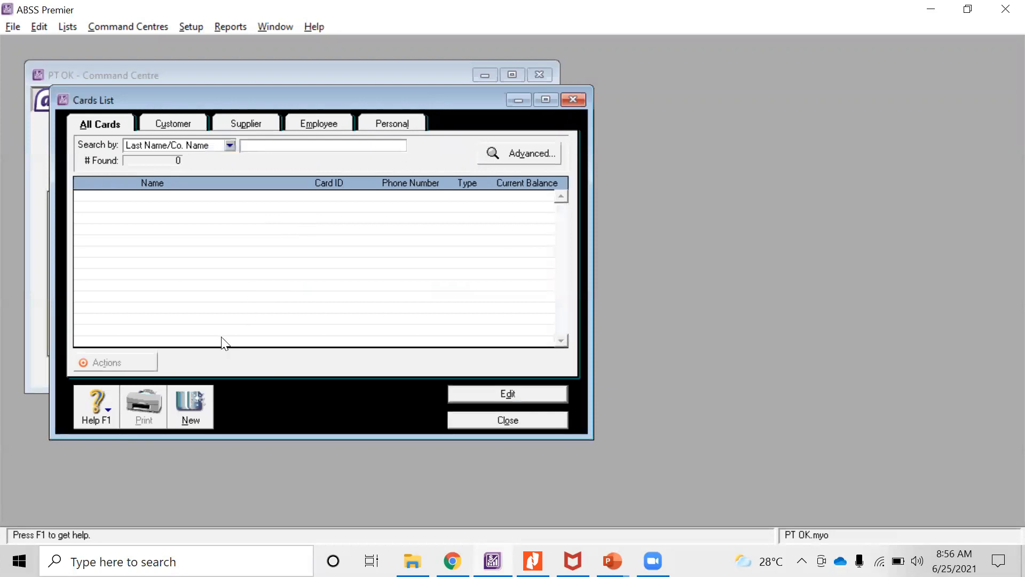
Step: Create a new card of type Supplier with the name Supplier A, following the exercise's card file table
click(193, 402)
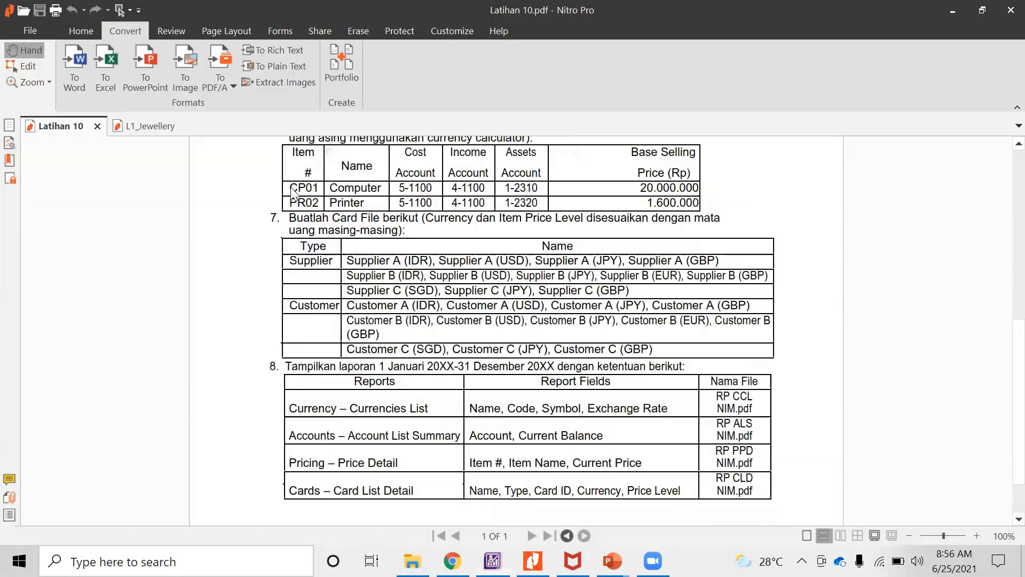
key(alt+Tab)
key(alt+Tab)
click(223, 196)
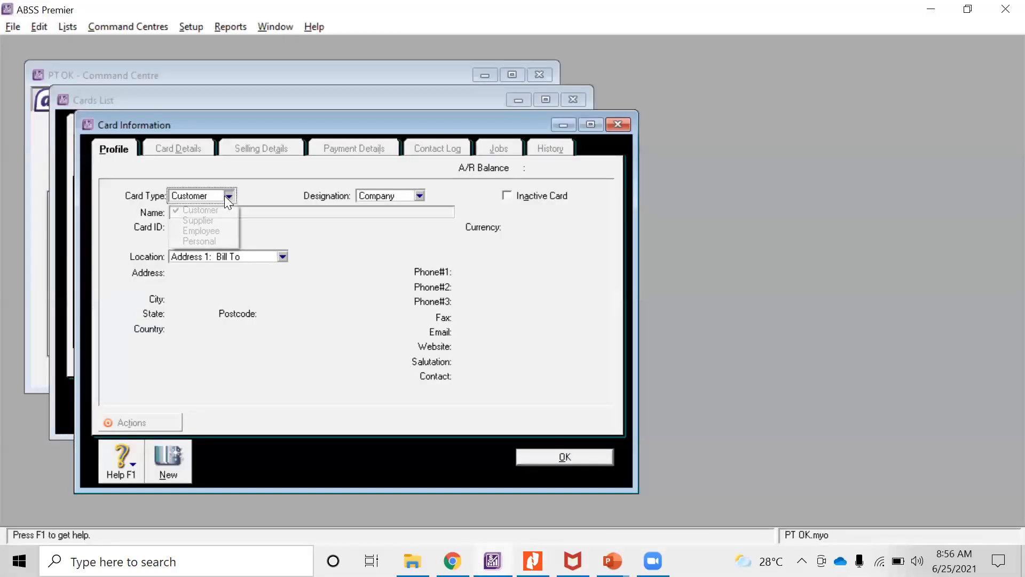
click(223, 220)
key(alt+Tab)
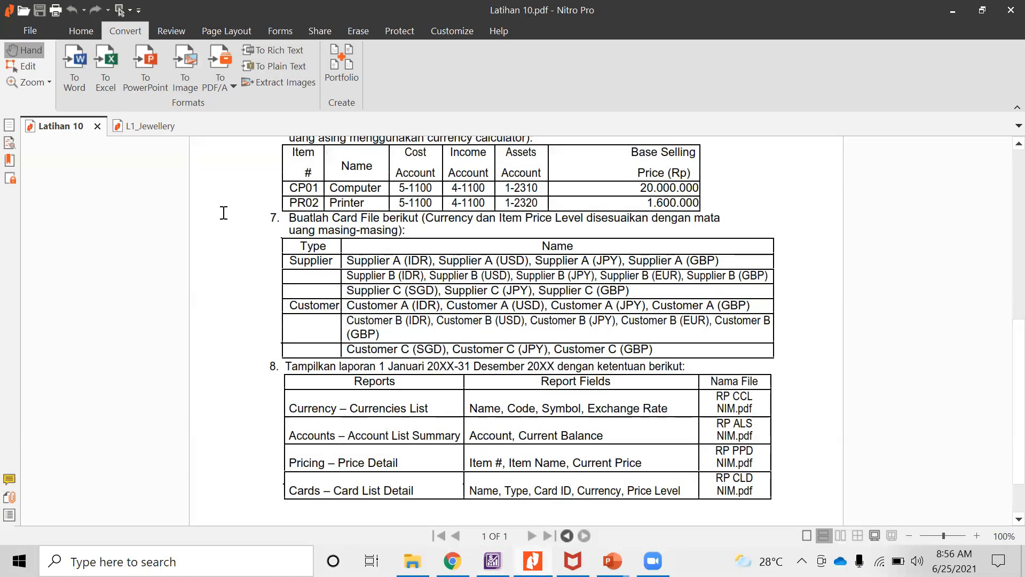
key(alt+Tab)
text(Supplier A)
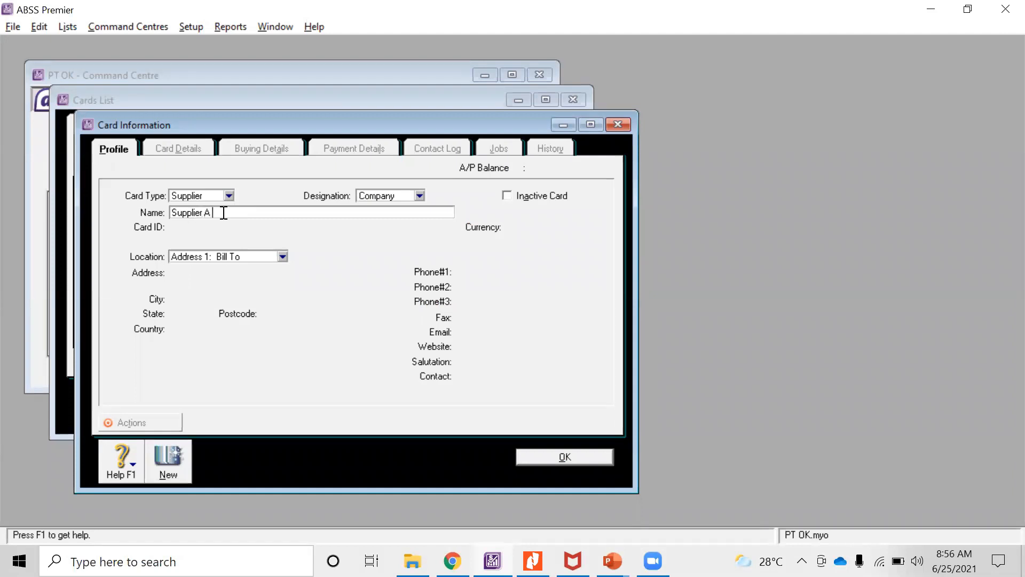
key(alt+Tab)
key(alt+Tab)
key(Tab)
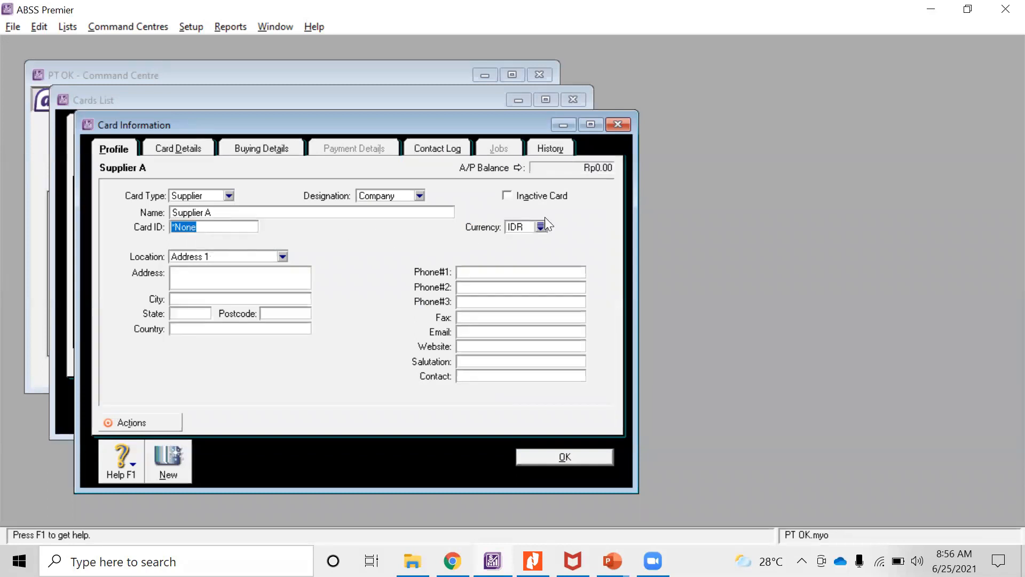
Step: Check Supplier A's buying details against the exercise and save the card with IDR as its currency
key(alt+Tab)
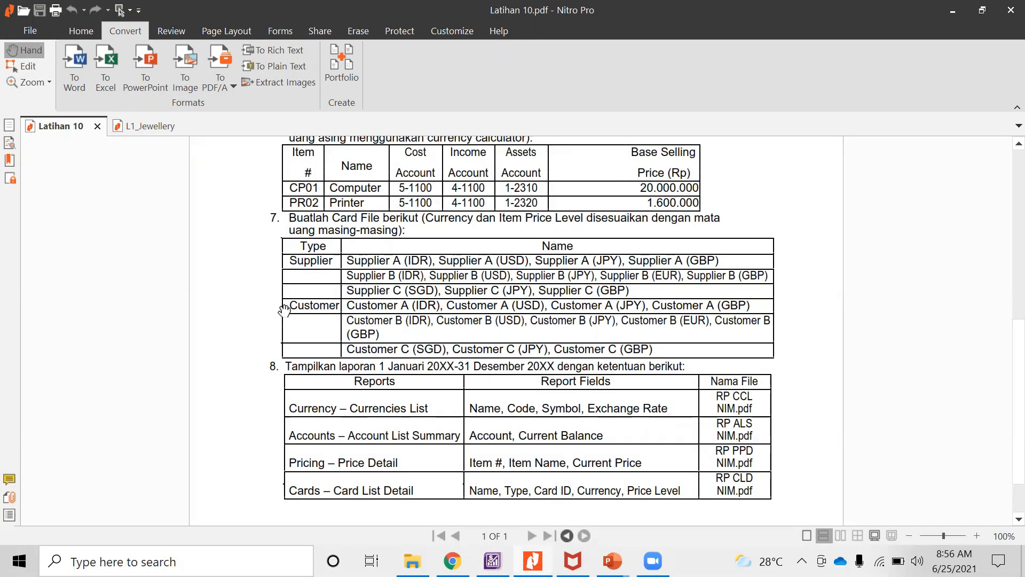
key(alt+Tab)
key(alt+Tab)
key(alt+Tab)
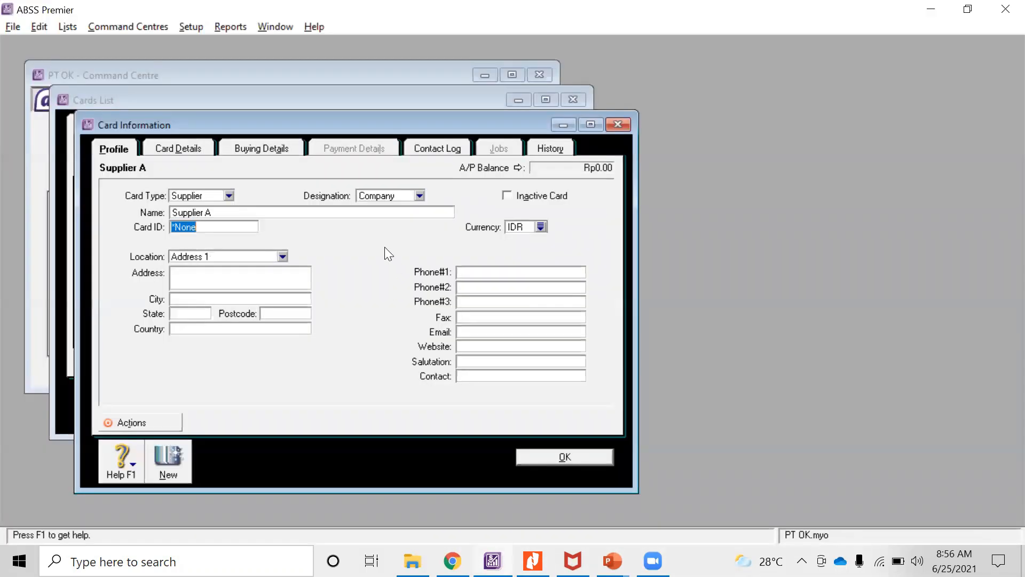
click(207, 148)
click(262, 148)
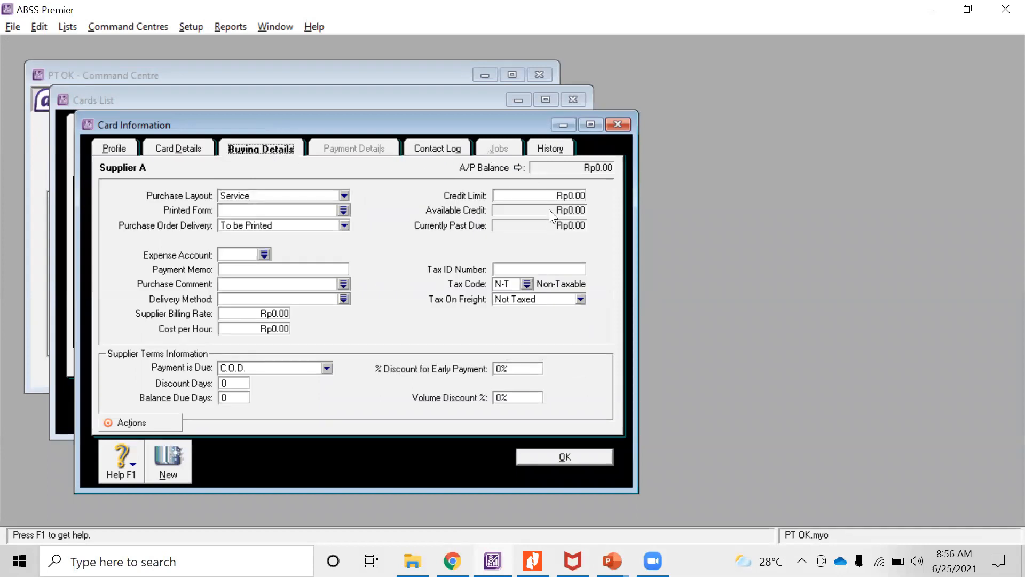
click(435, 147)
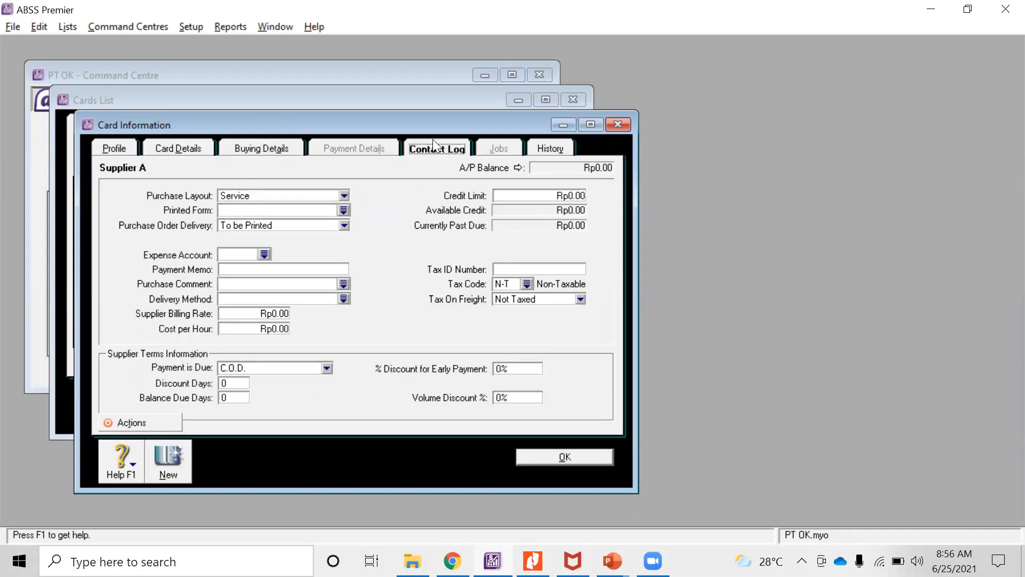
click(264, 152)
key(alt+Tab)
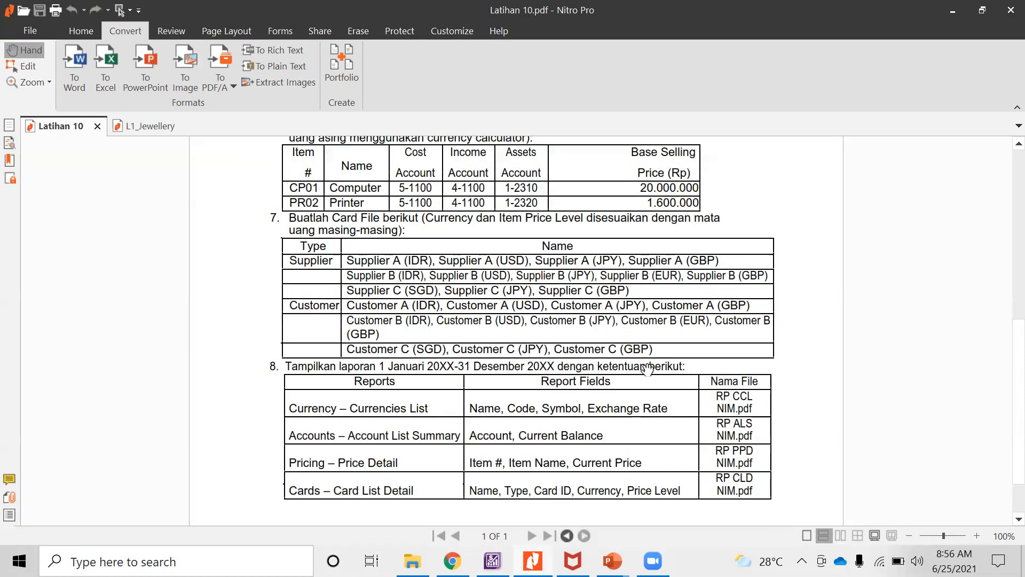
key(alt+Tab)
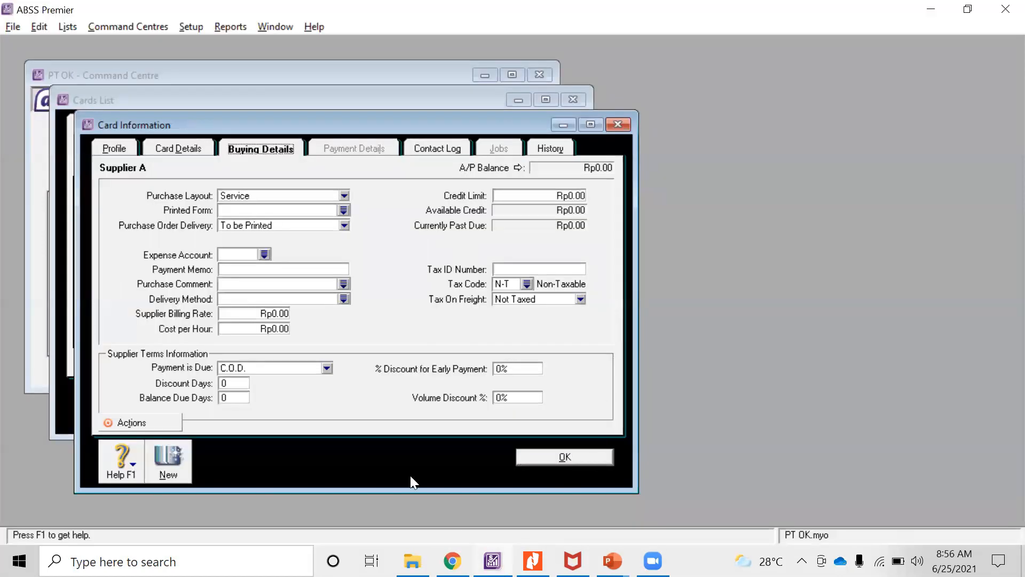
click(545, 455)
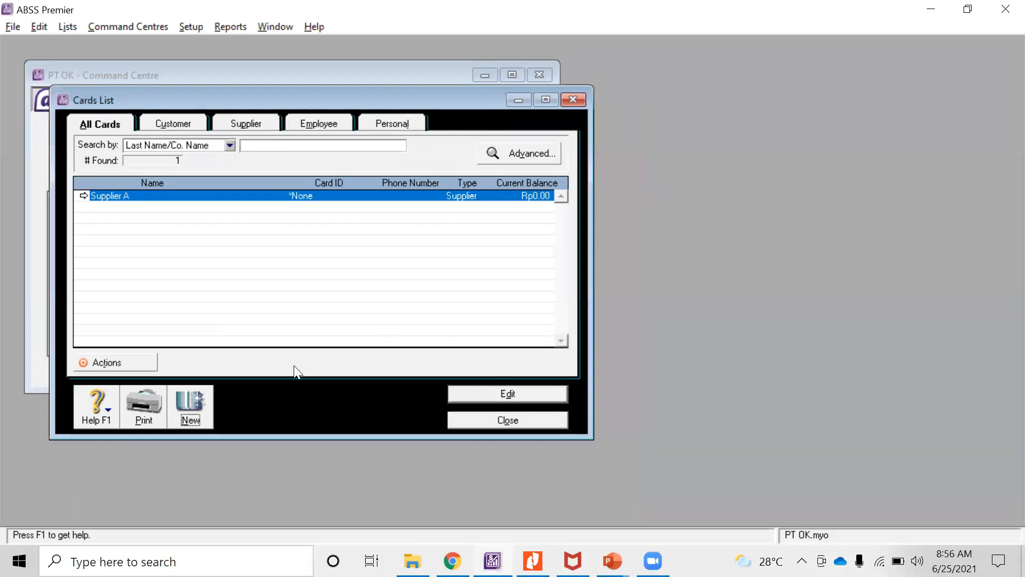
Step: Create a second supplier card named Supplier A, set its currency to USD and save it
click(191, 403)
text(Supplier A)
key(Tab)
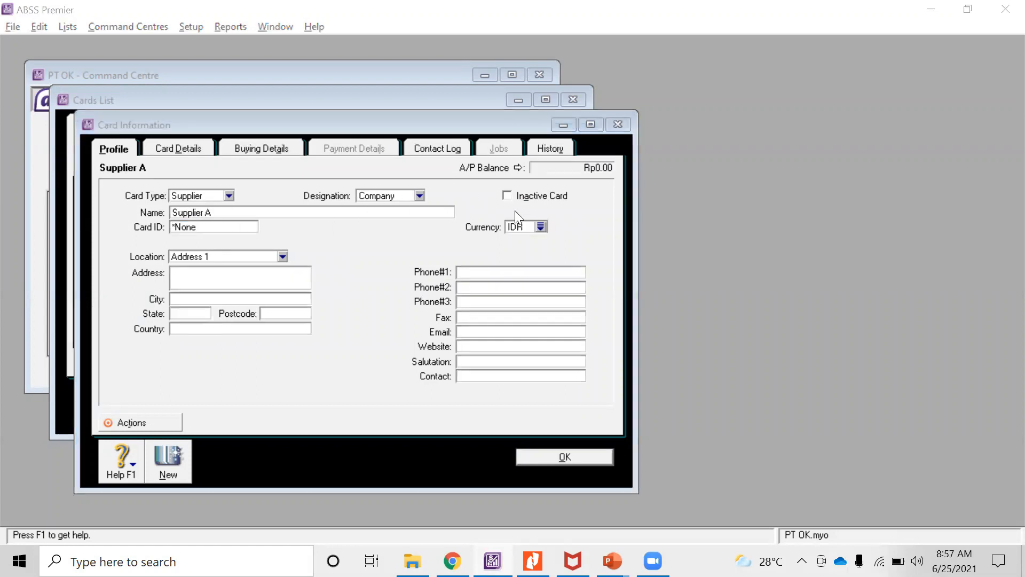
key(alt+Tab)
key(alt+Tab)
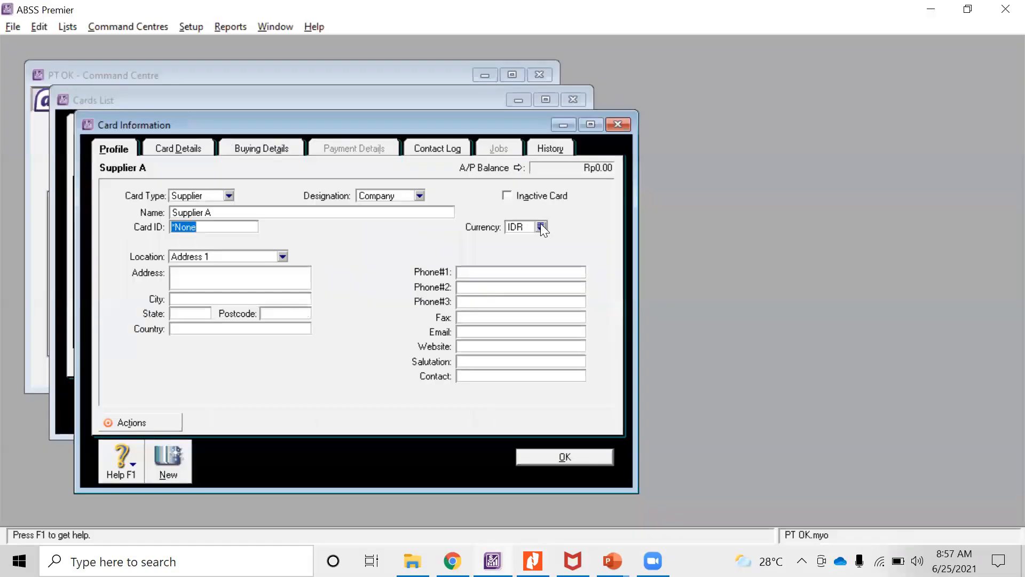
click(542, 227)
click(398, 248)
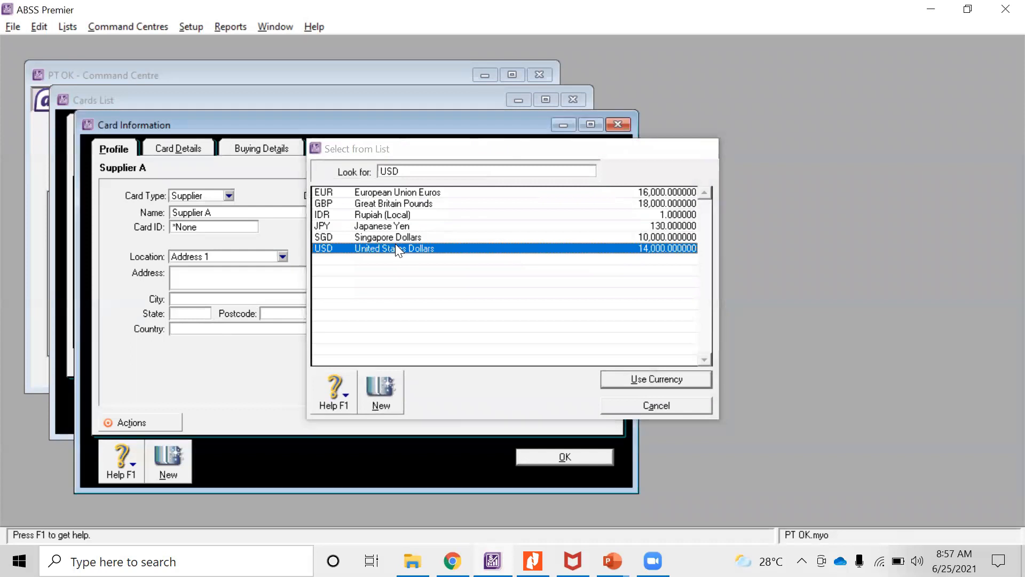
double_click(398, 249)
click(519, 456)
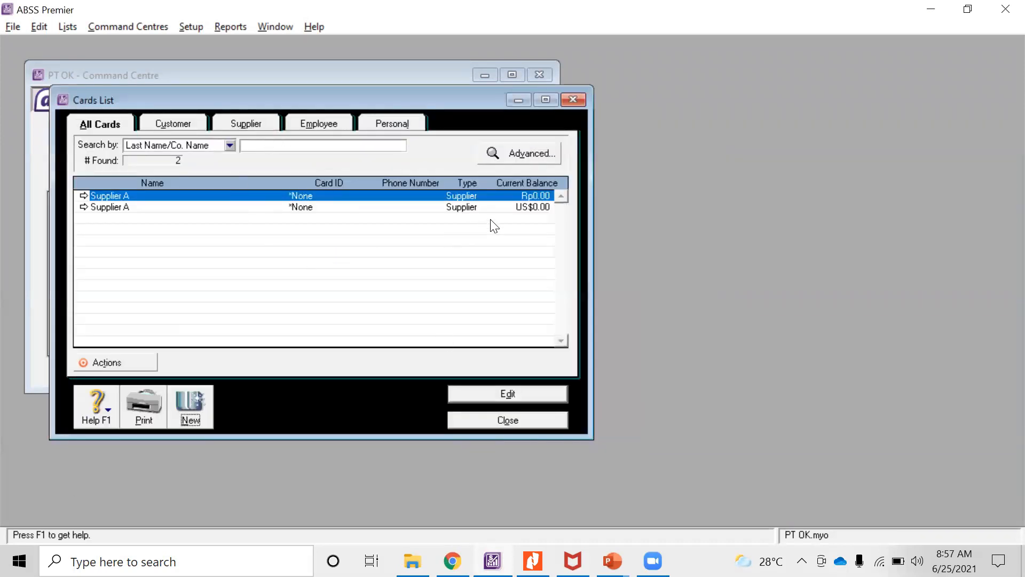
Step: Create a third supplier card named Supplier A, set its currency to SGD and save it
click(187, 408)
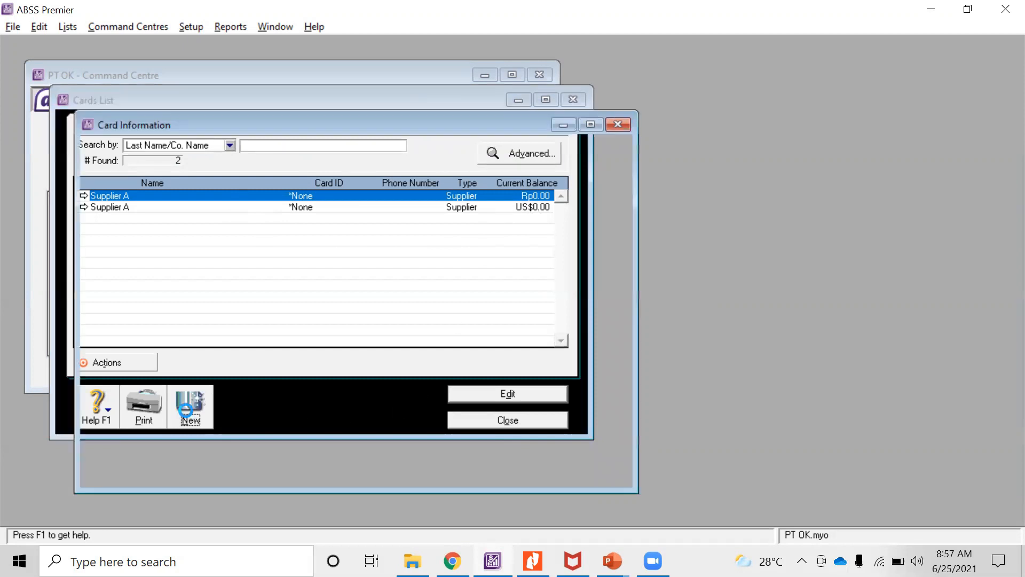
text(Supplier A)
key(Tab)
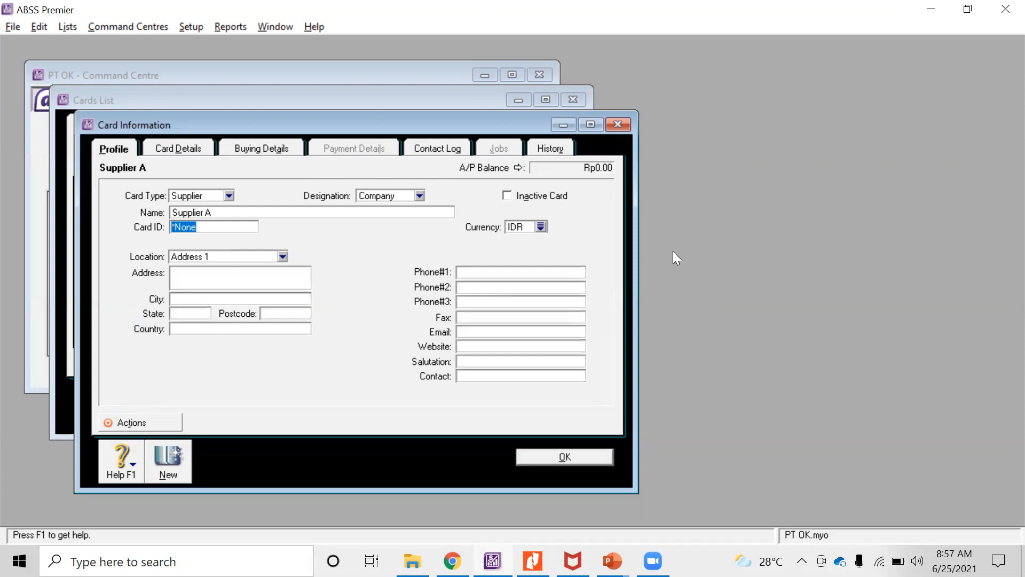
click(541, 228)
double_click(378, 236)
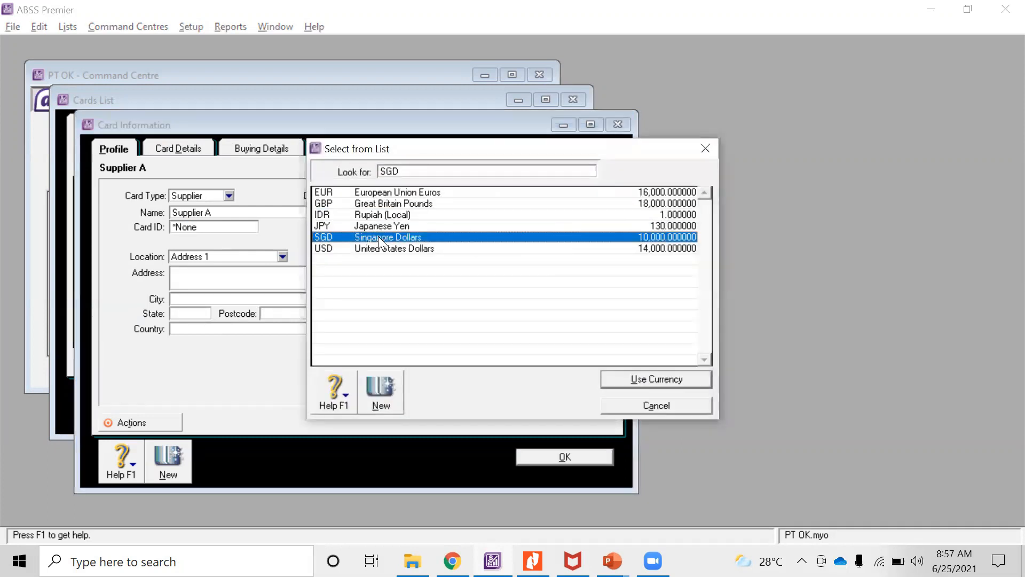
click(583, 460)
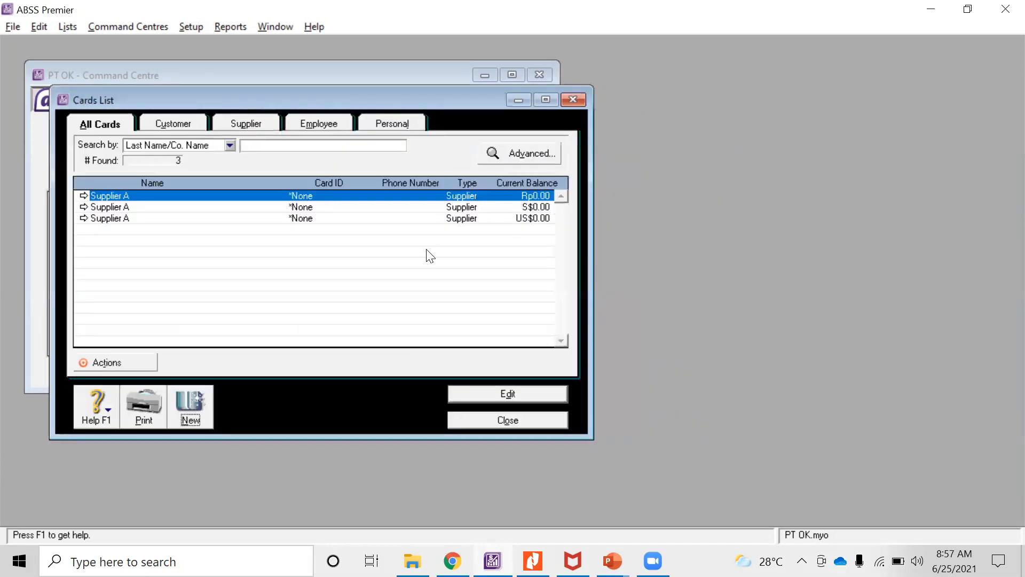
Step: Consult the card file table in the Latihan 10 PDF, and start a new card of type Customer in ABSS Premier
key(alt+Tab)
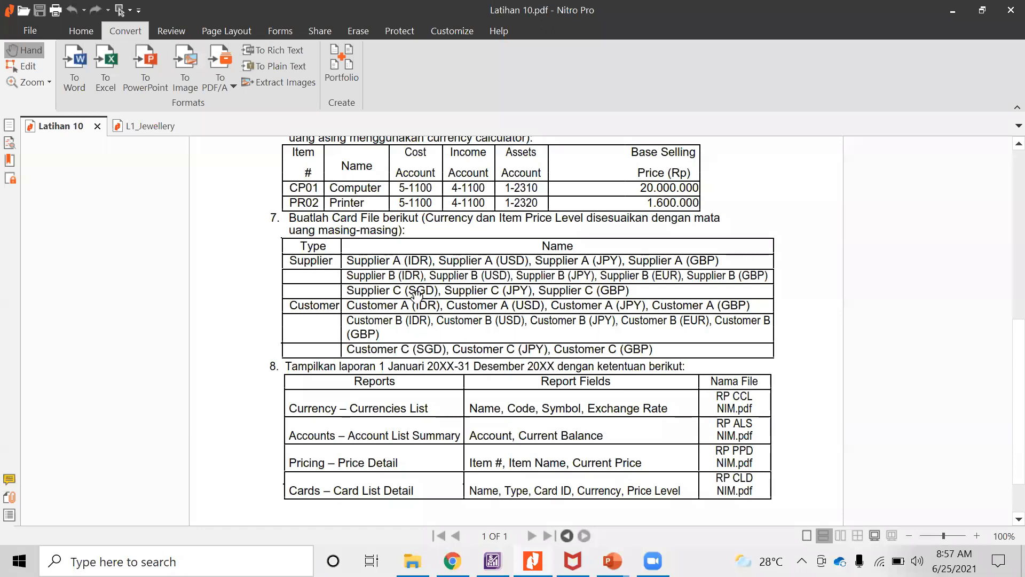
key(alt+Tab)
key(alt+Tab)
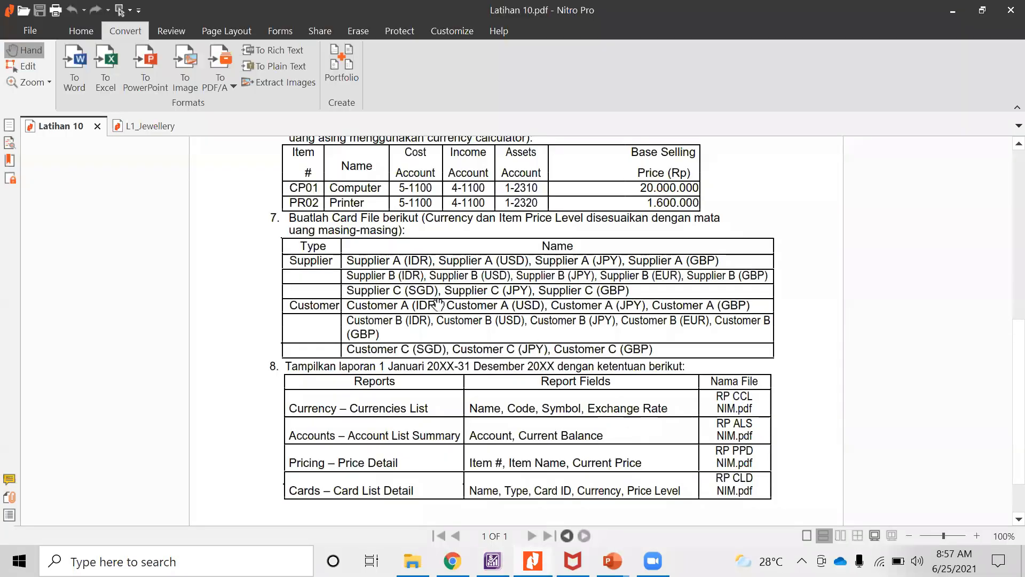
key(alt+Tab)
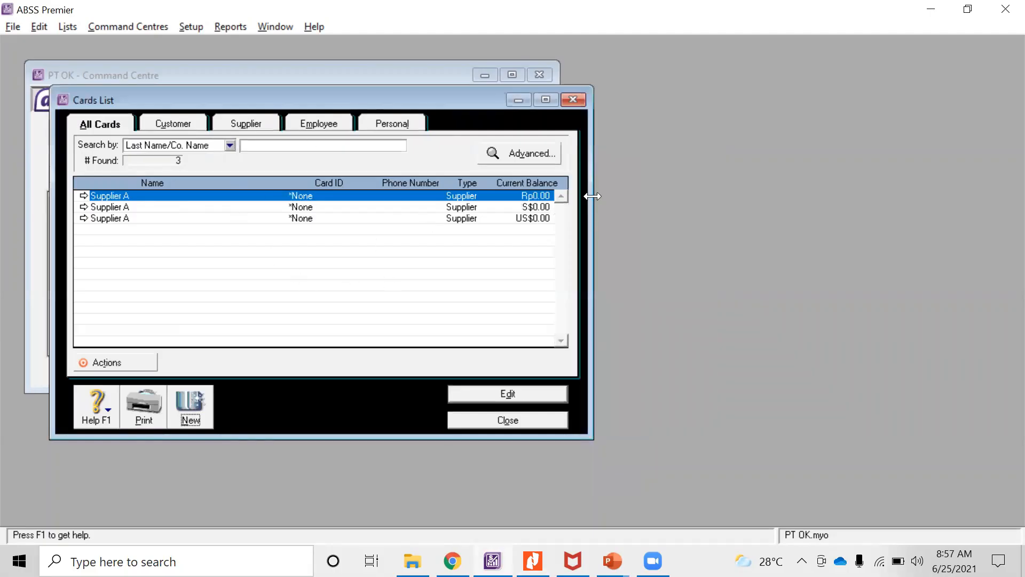
key(alt+Tab)
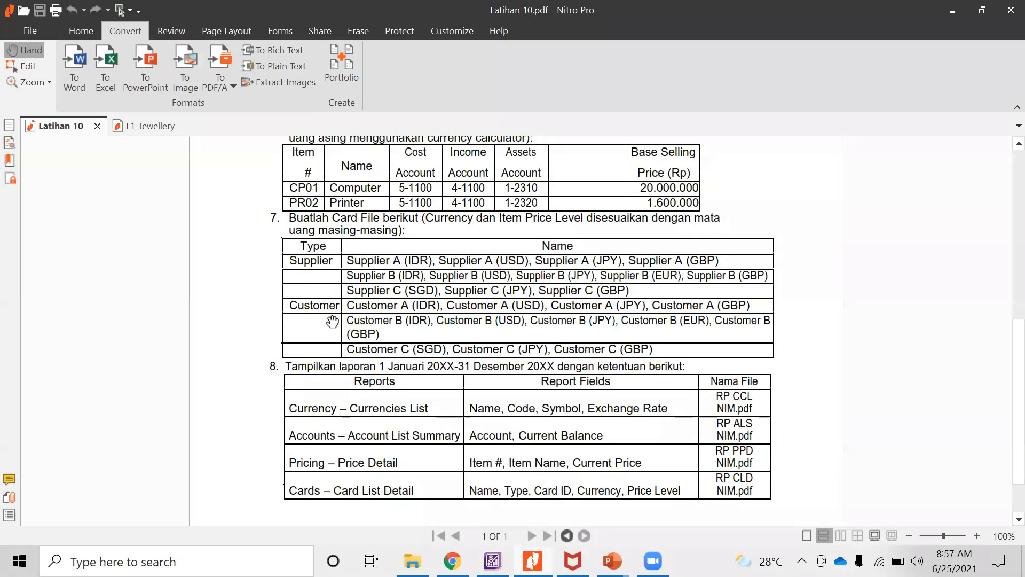
key(alt+Tab)
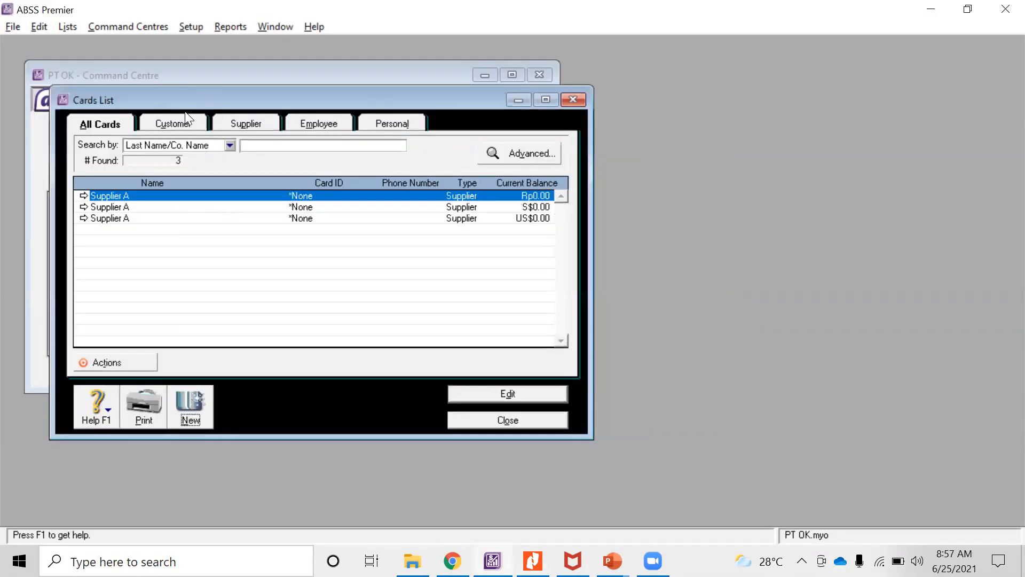
click(196, 414)
click(231, 196)
click(210, 207)
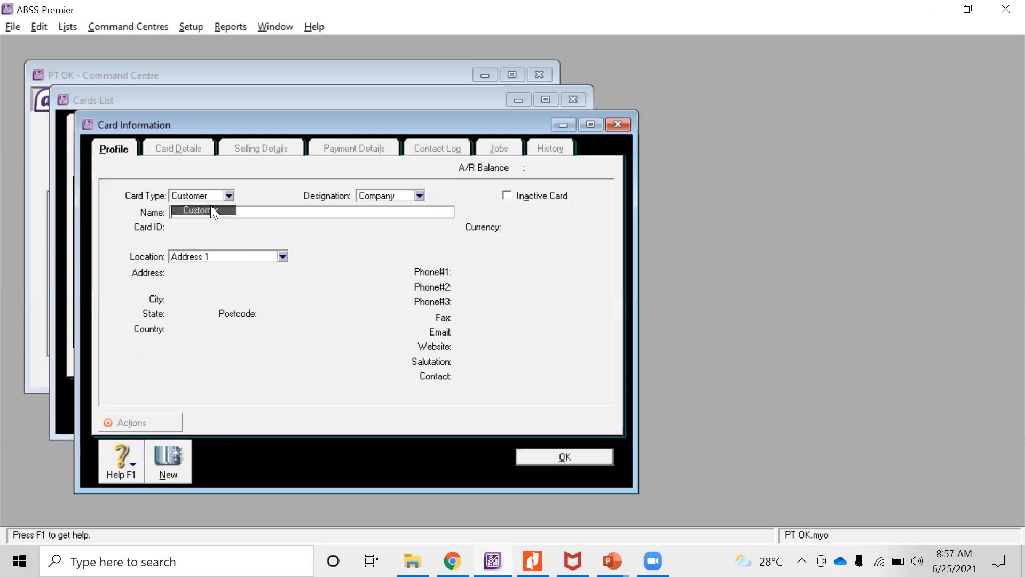
Step: Check the customer entries in the exercise and name the new card Customer A, keeping IDR as its currency
key(alt+Tab)
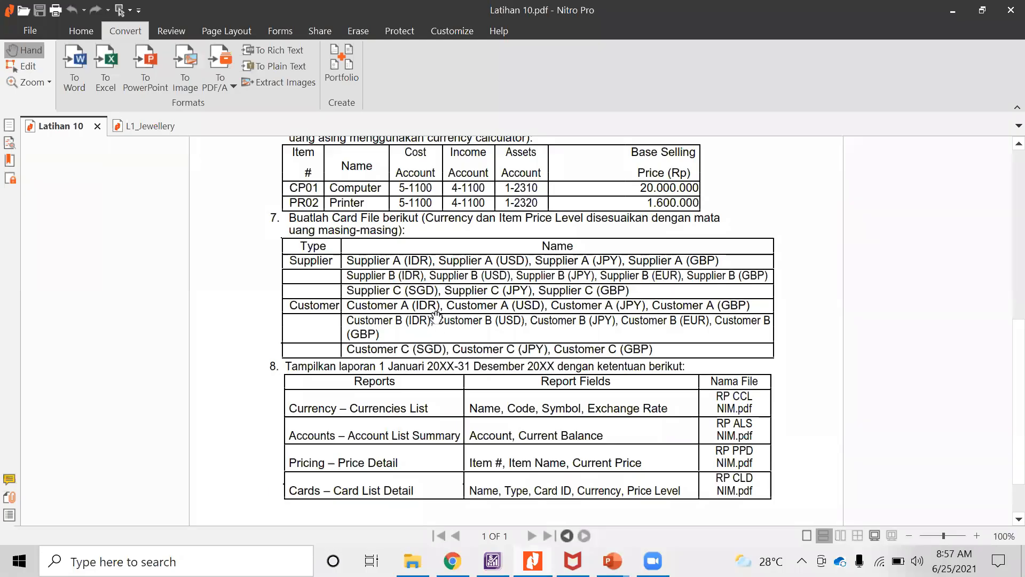
key(alt+Tab)
text(Custom)
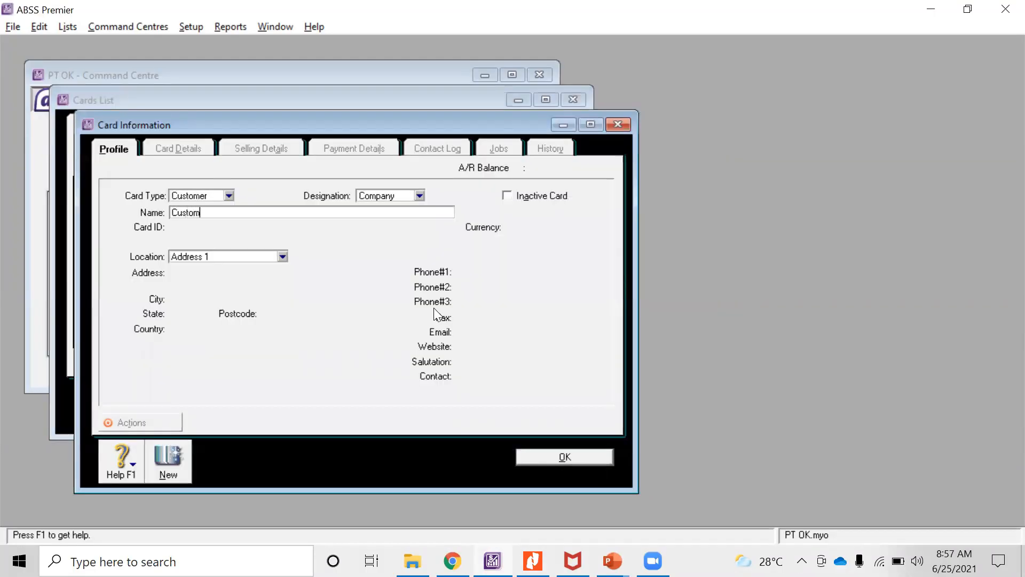
text(er A)
key(Tab)
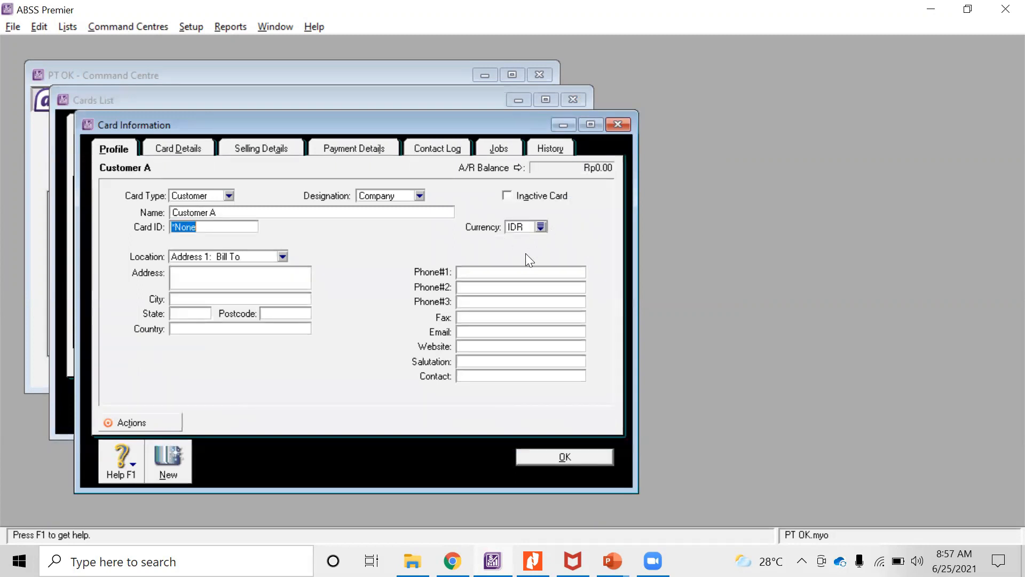
Step: Add a second customer card named Customer A and set its currency to USD
click(190, 451)
text(Customer )
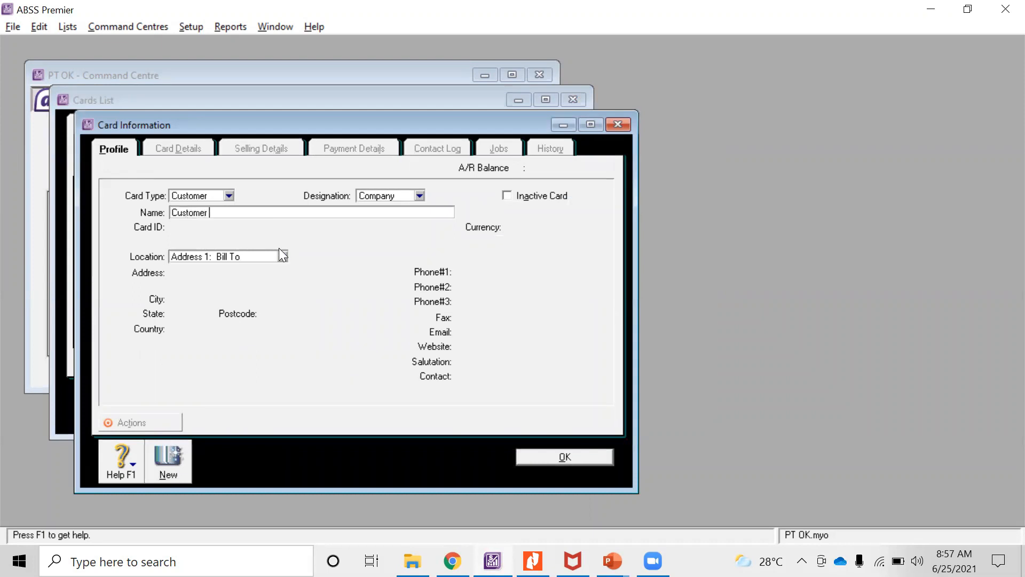
text(A)
key(Tab)
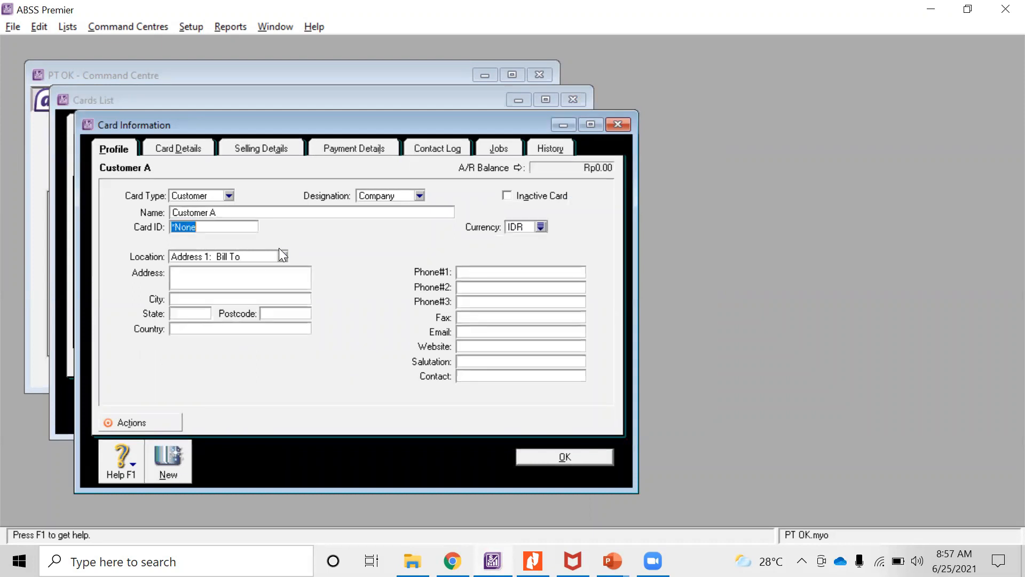
click(541, 227)
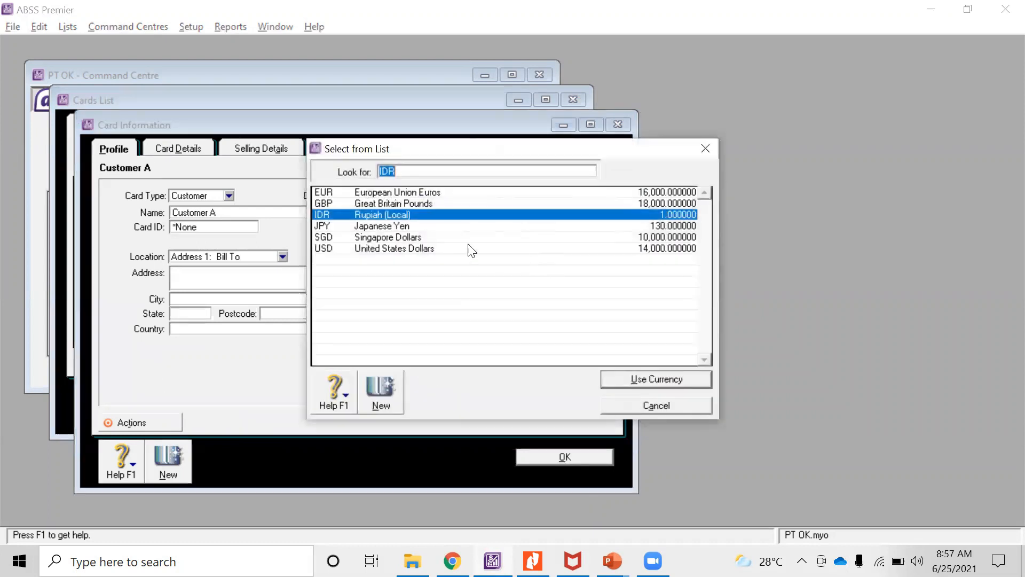
click(387, 249)
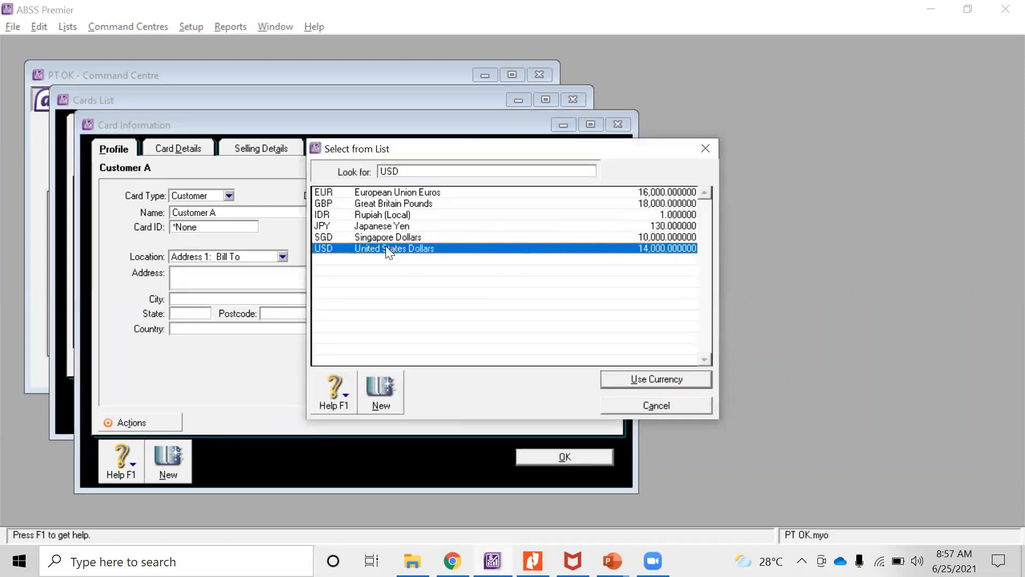
double_click(386, 246)
Step: Add a third customer card named Customer A, set its currency to SGD and save it
click(179, 464)
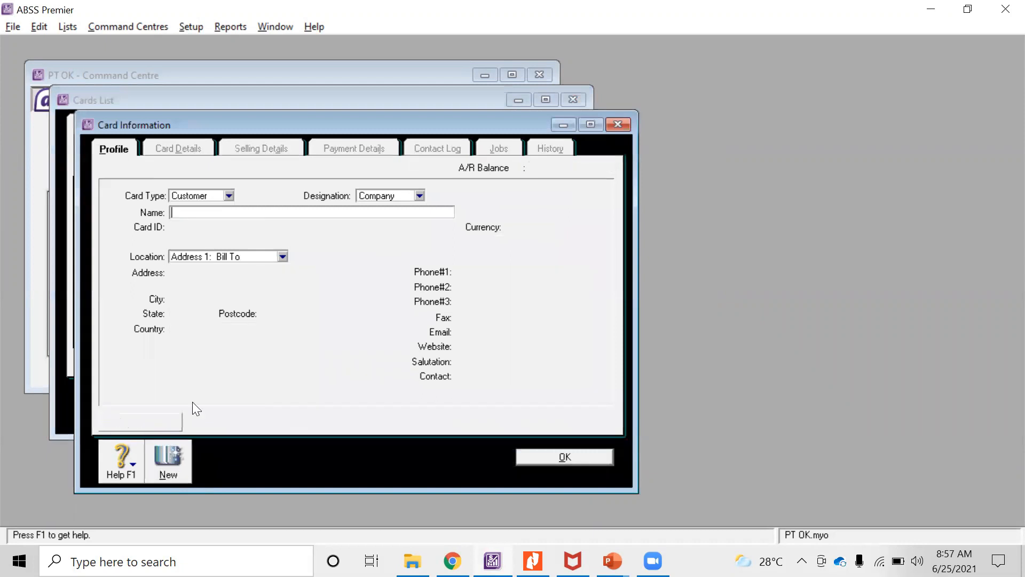
text(Cu)
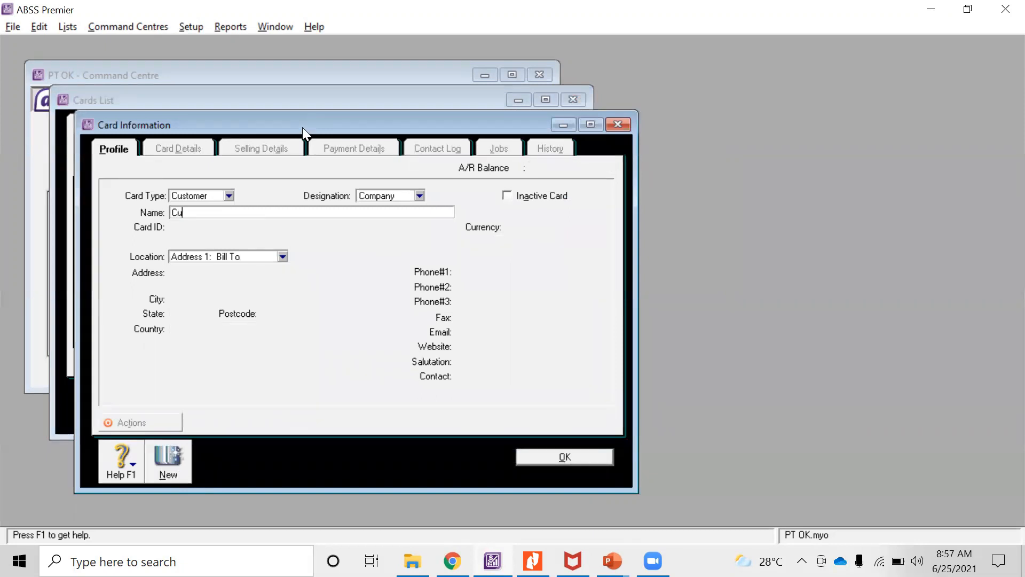
text(stomer A)
key(Tab)
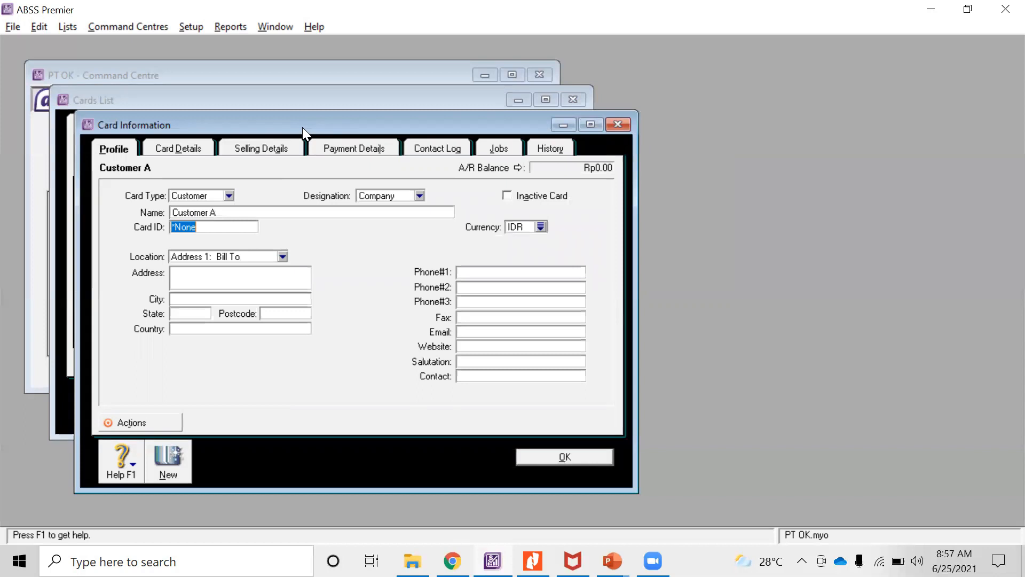
click(541, 227)
double_click(372, 239)
click(550, 460)
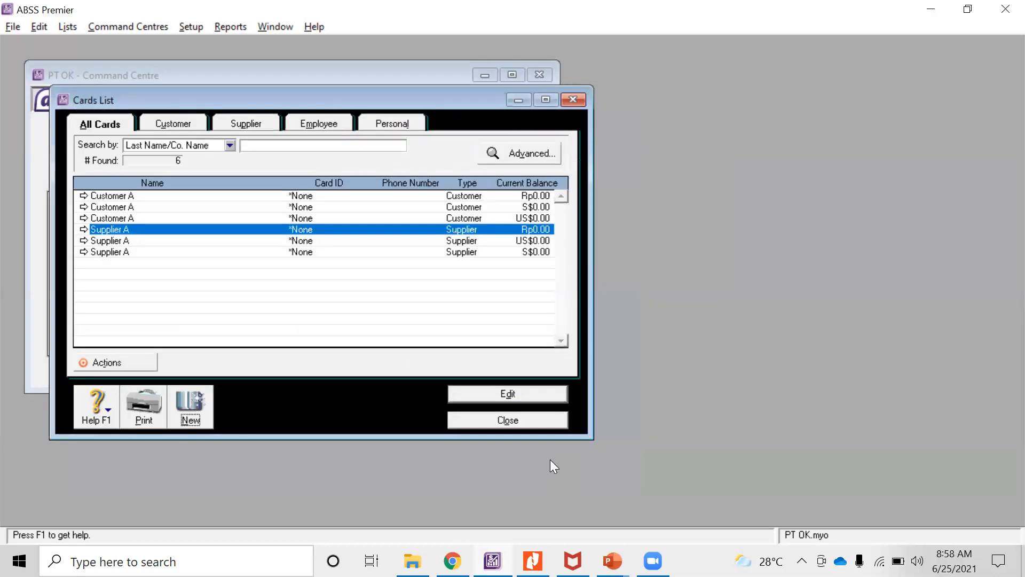
Step: Review the customer and supplier cards alongside the Latihan 10 PDF, and close the Cards List in ABSS Premier
click(172, 122)
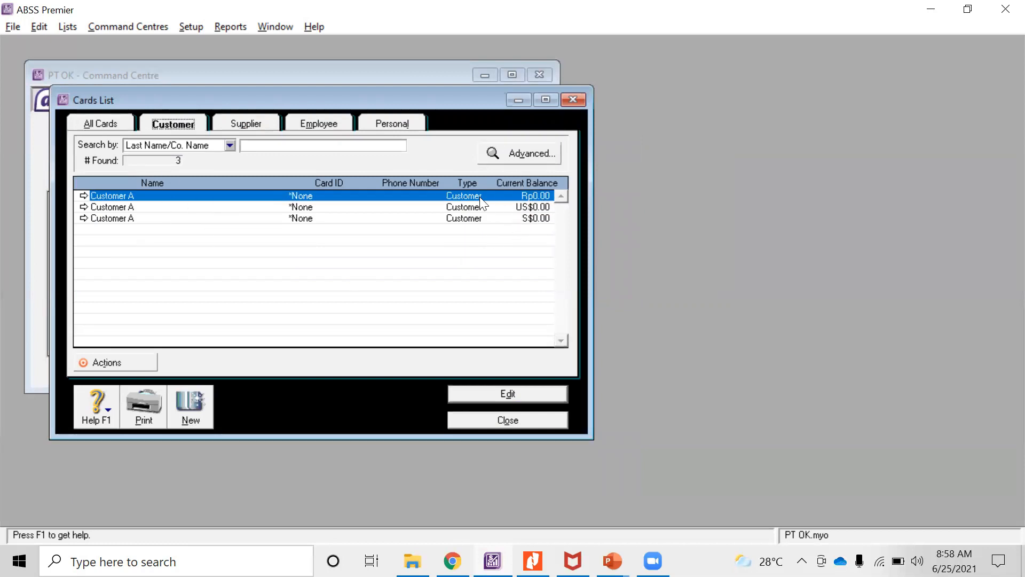
click(244, 124)
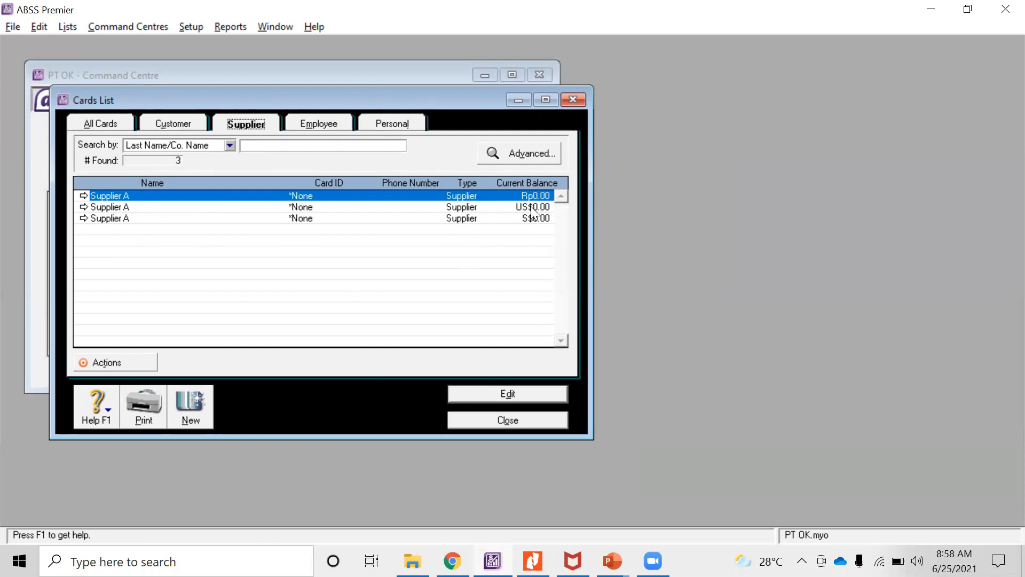
click(189, 127)
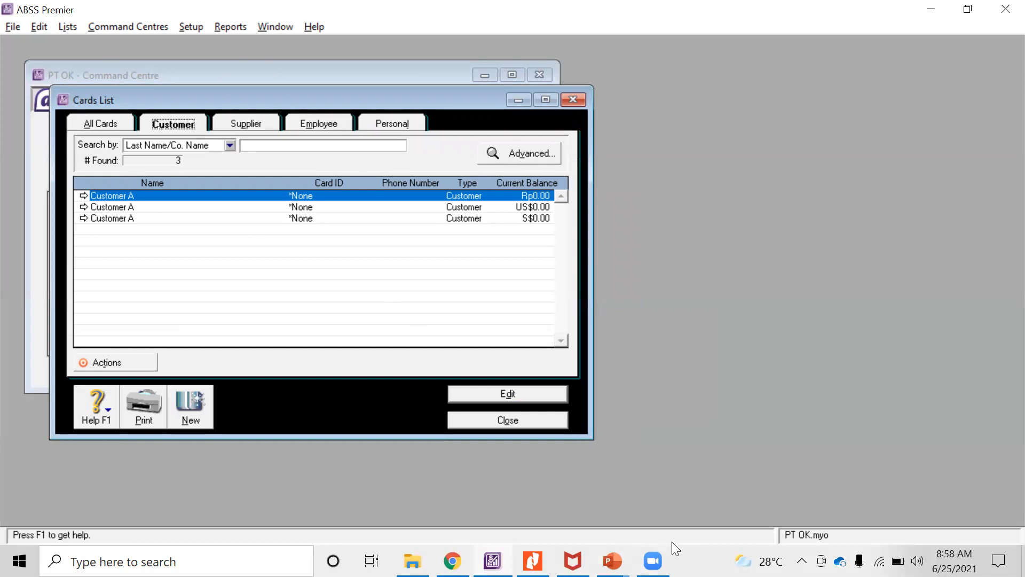
click(532, 560)
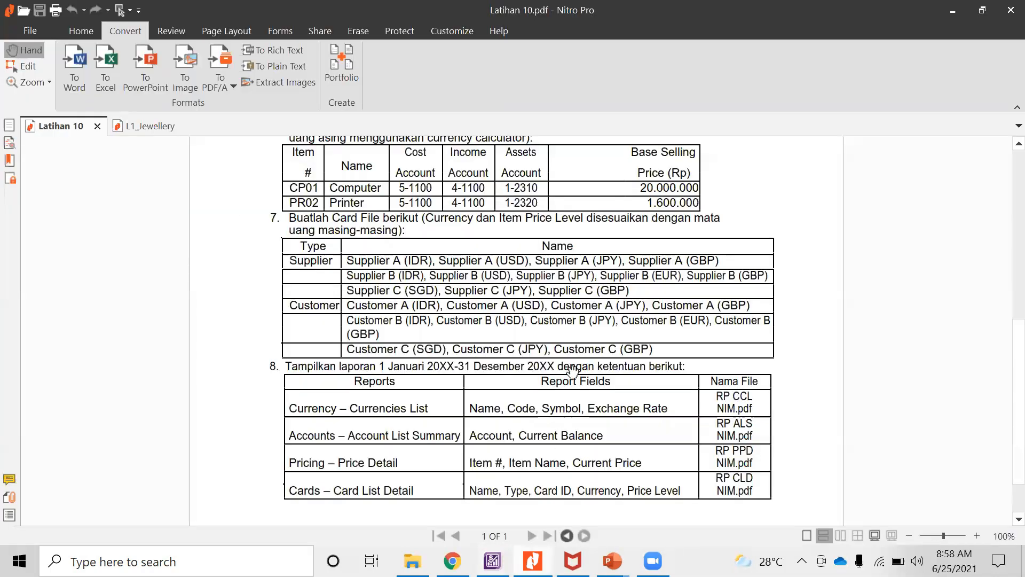
scroll(571, 362, up, 1)
scroll(571, 362, down, 3)
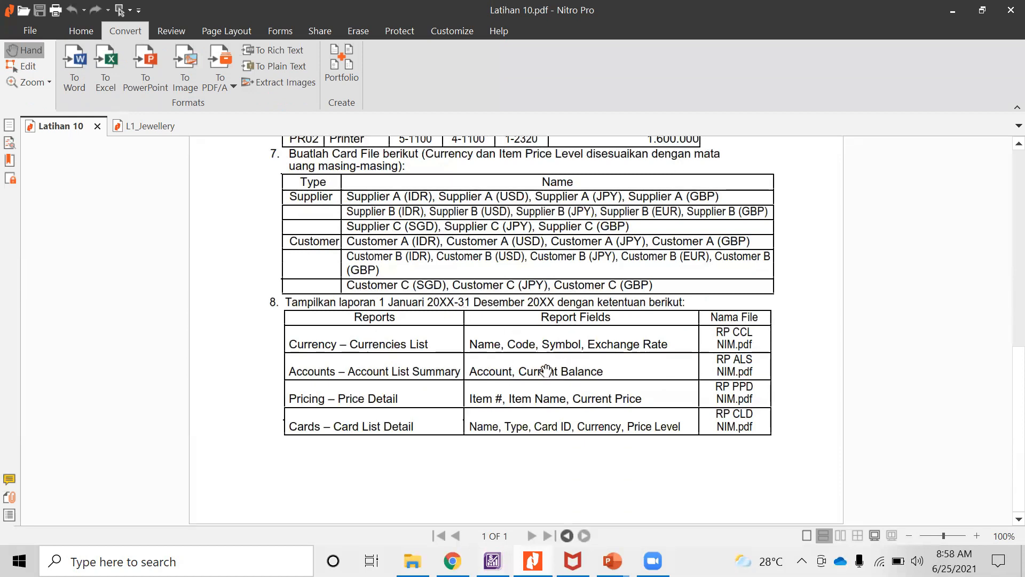
key(alt+Tab)
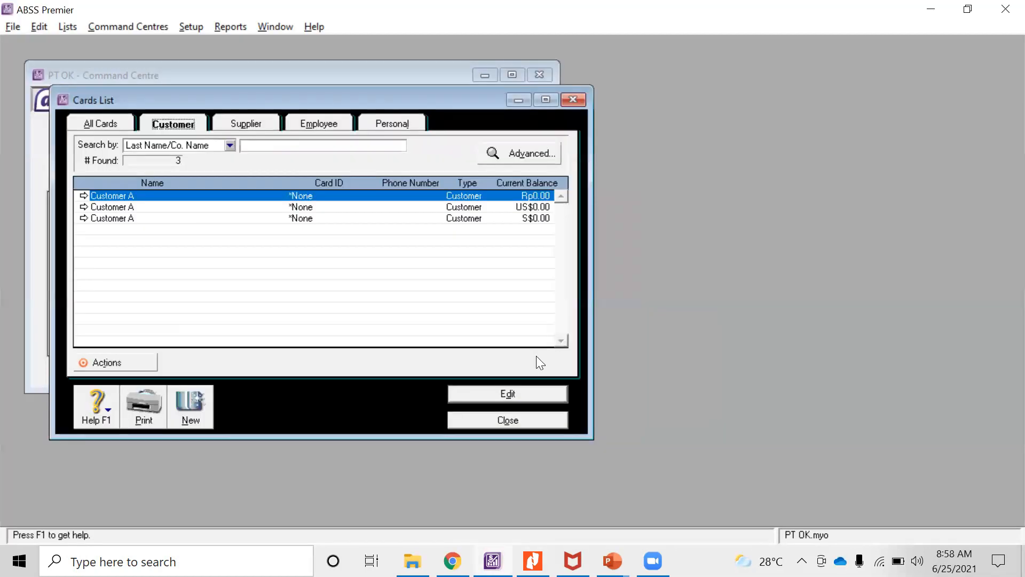
click(546, 422)
Step: Review the Latihan 10 PDF's tasks, from the company data and currencies through the items and cards to the required reports
key(alt+Tab)
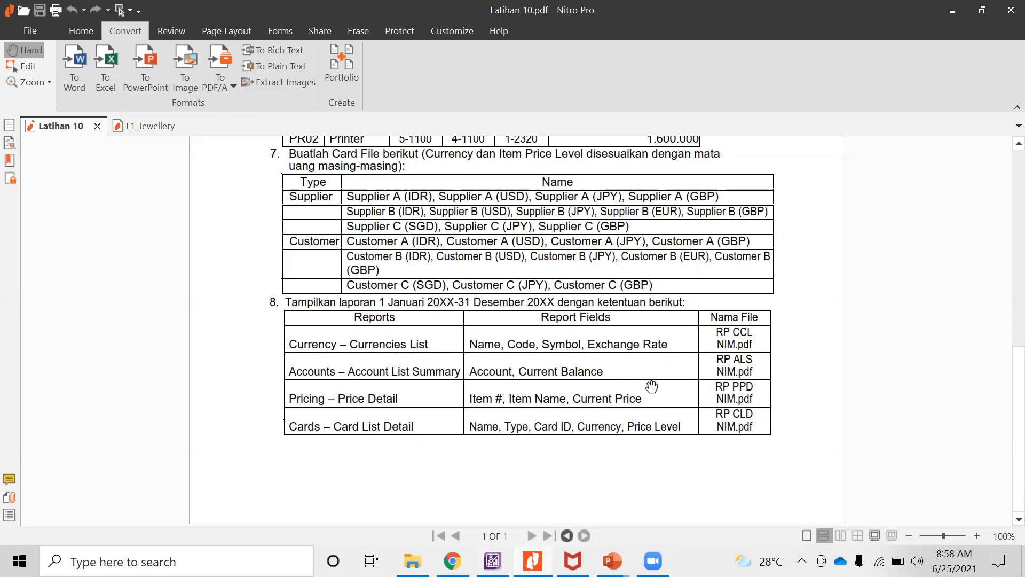
scroll(650, 406, up, 6)
scroll(650, 385, up, 1)
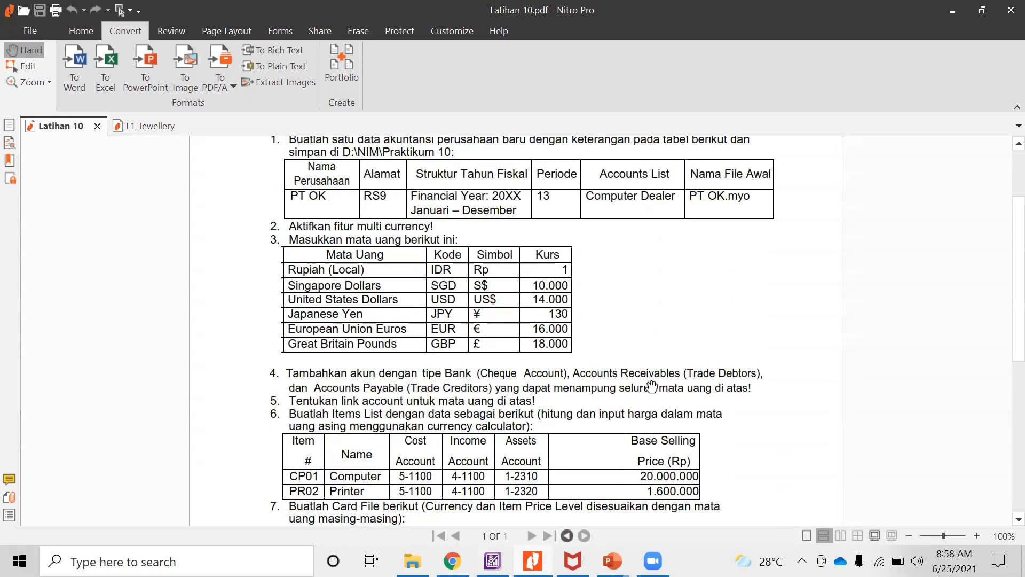
scroll(652, 385, up, 3)
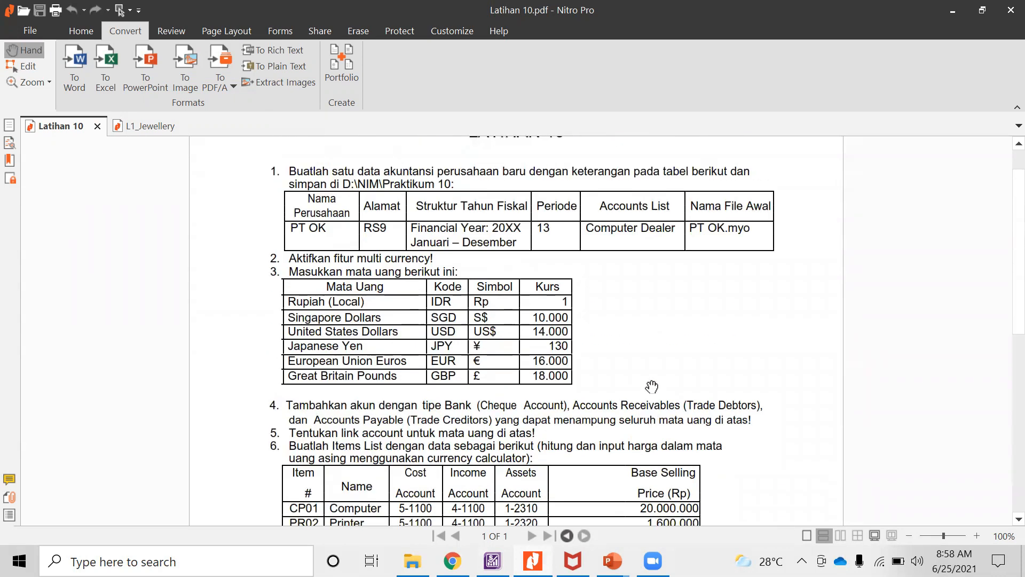
scroll(652, 386, down, 2)
scroll(651, 387, down, 2)
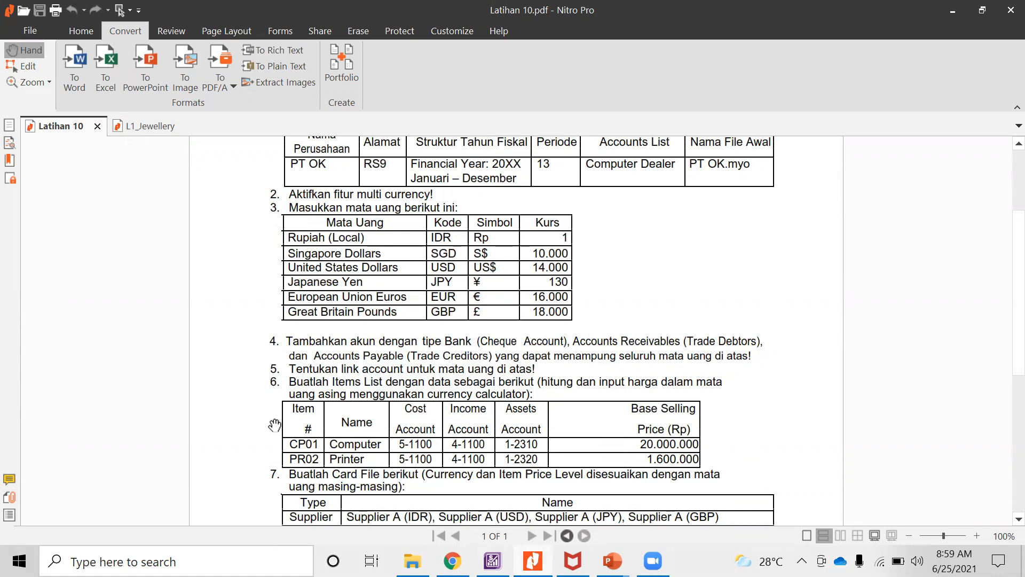
scroll(301, 420, down, 3)
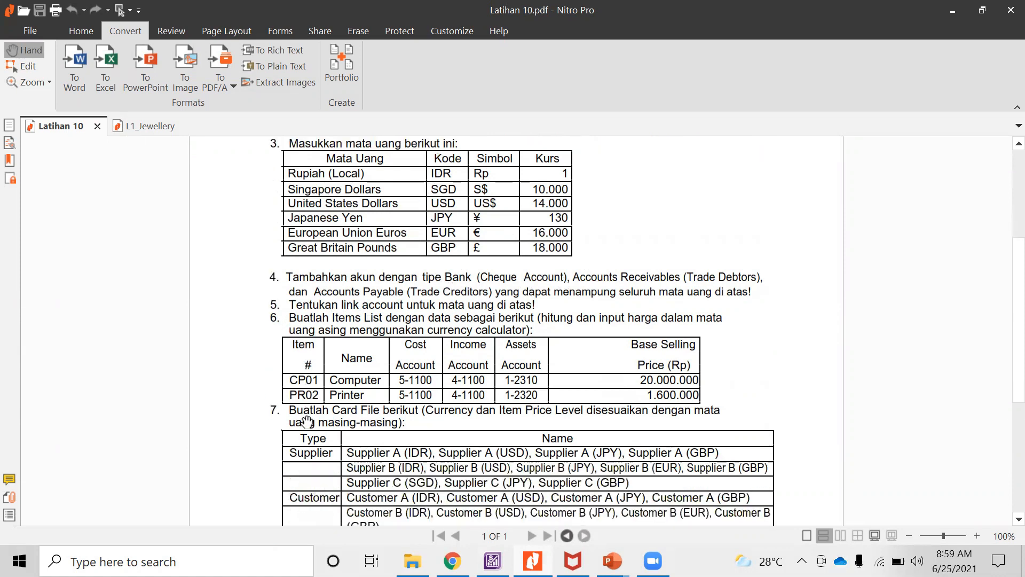
scroll(307, 421, down, 3)
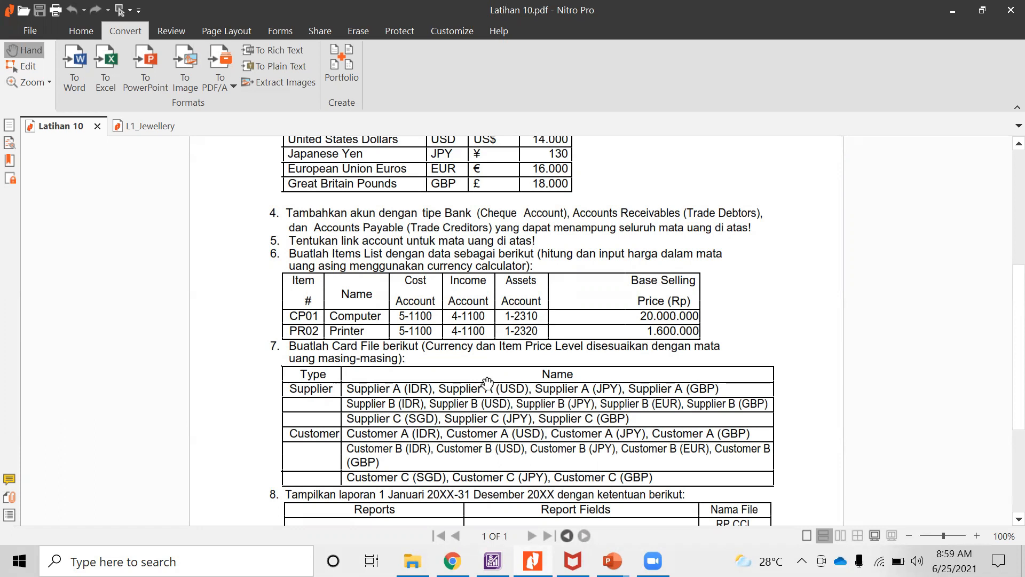
scroll(533, 393, up, 2)
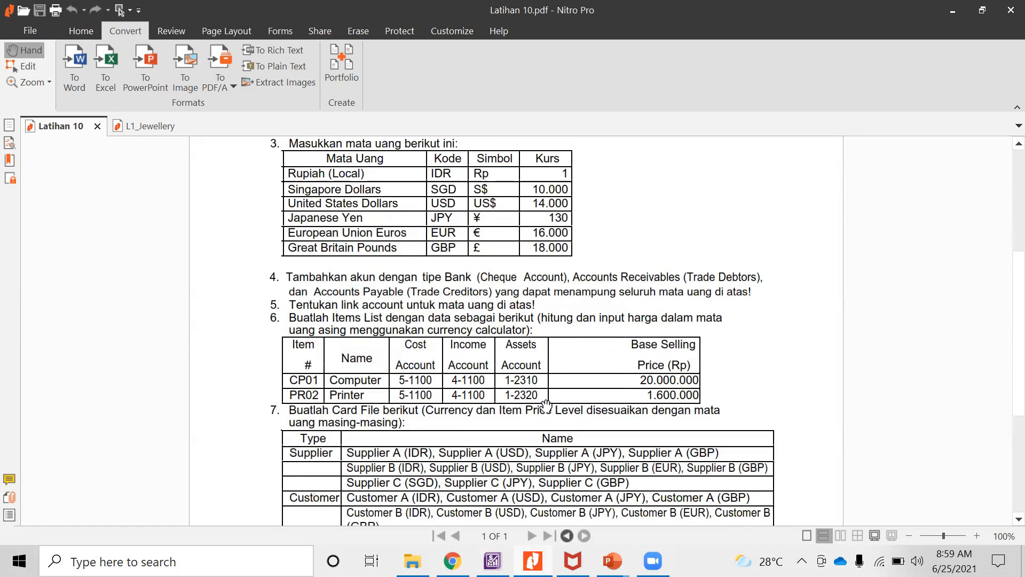
scroll(534, 394, down, 5)
scroll(534, 393, down, 2)
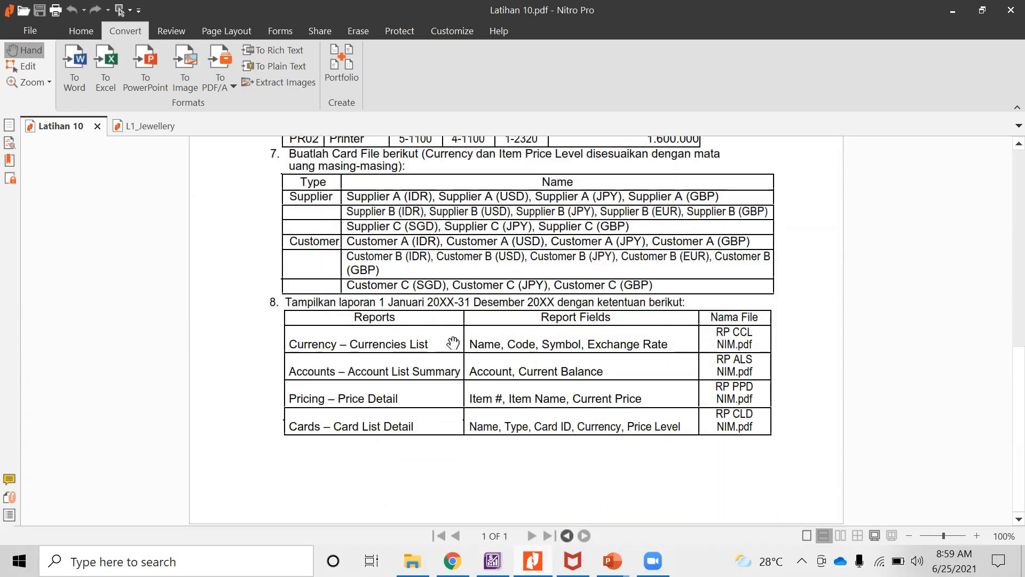
Step: Switch to ABSS Premier, open the index of accounts reports and select the Currencies List report
key(alt+Tab)
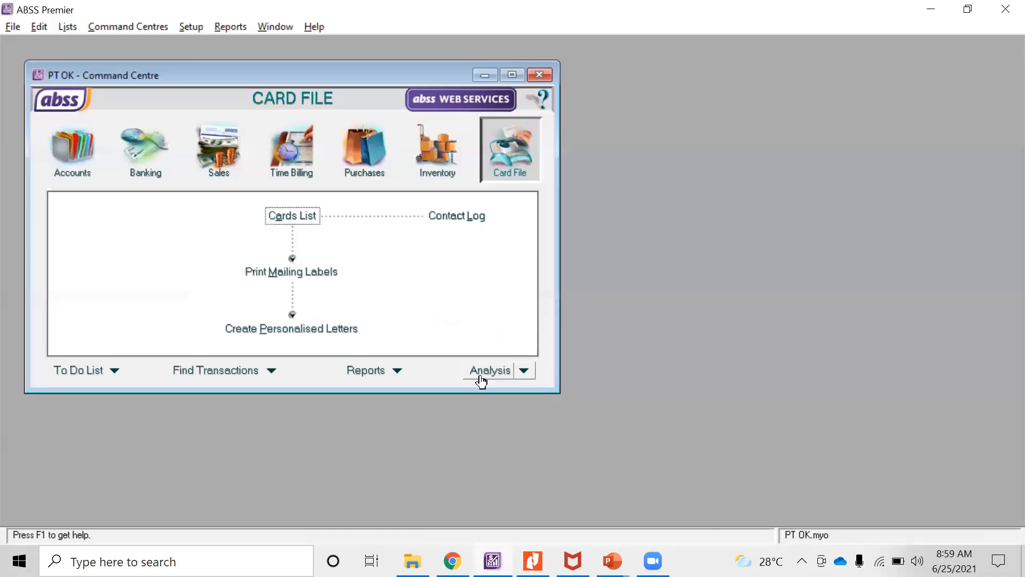
click(398, 371)
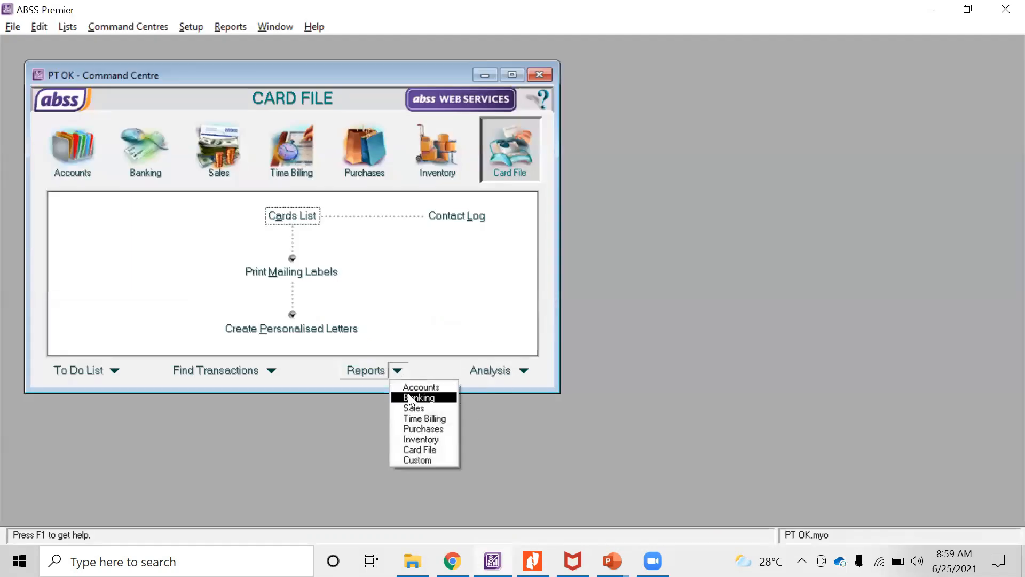
click(409, 387)
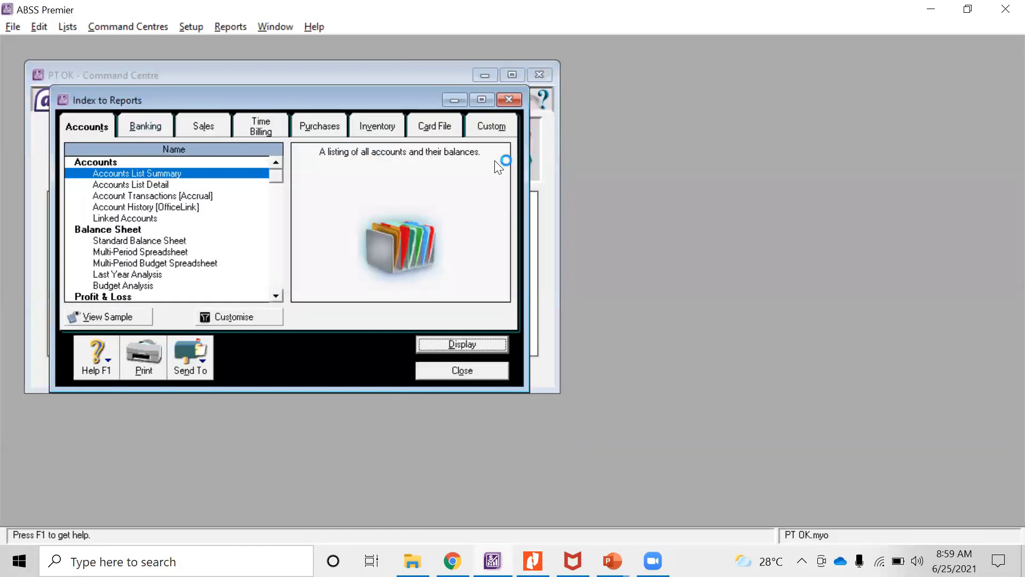
click(482, 100)
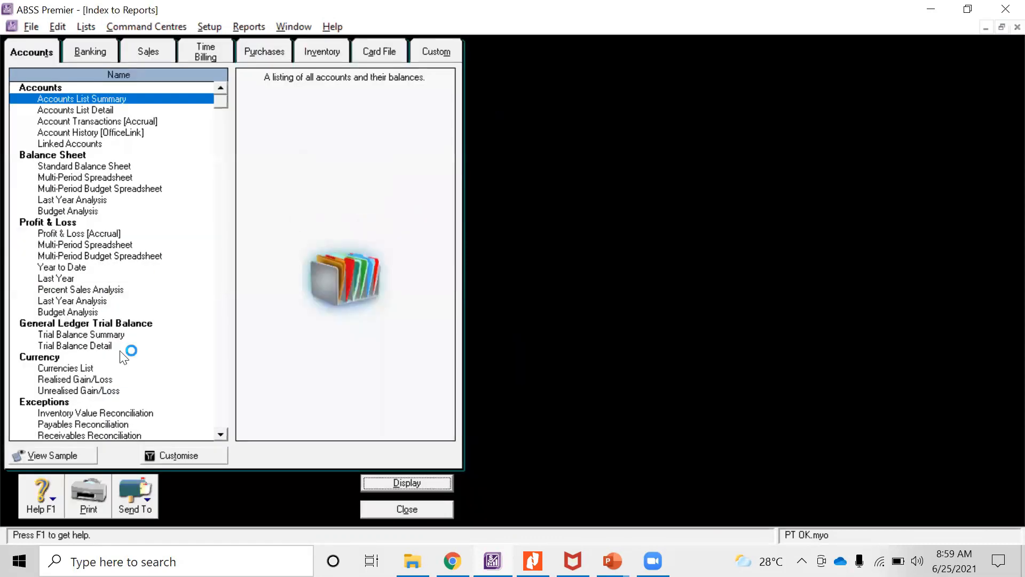
scroll(124, 356, down, 1)
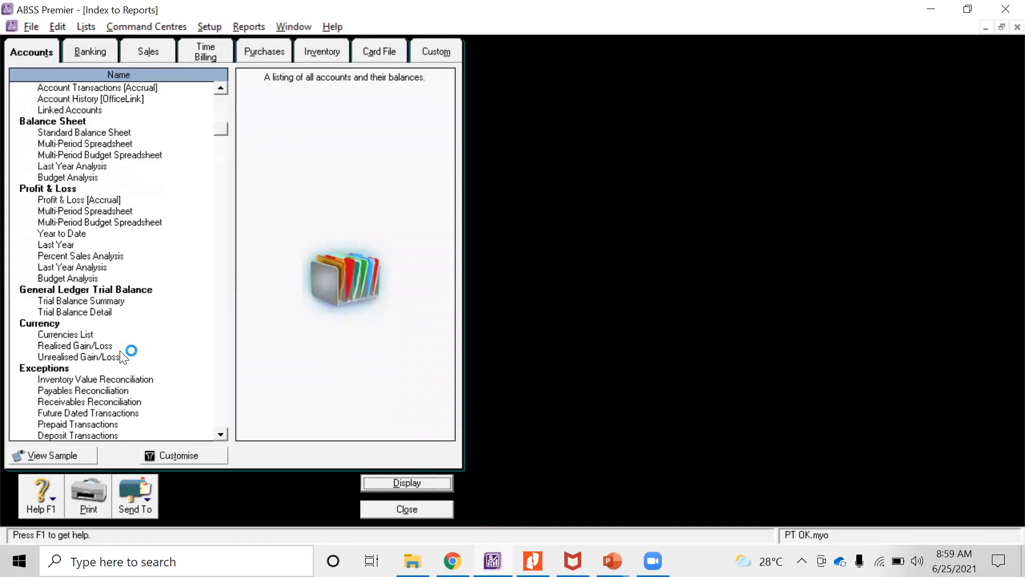
click(53, 332)
Step: Check the Currencies List fields against the Latihan 10 PDF and display the report with Name, Code, Symbol and Exchange Rate
key(alt+Tab)
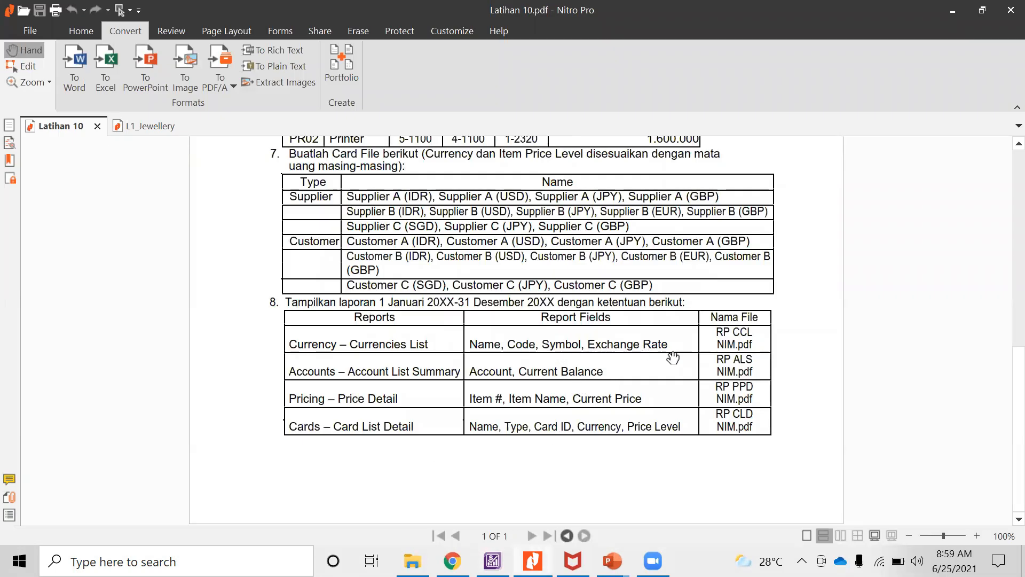
key(alt+Tab)
click(213, 455)
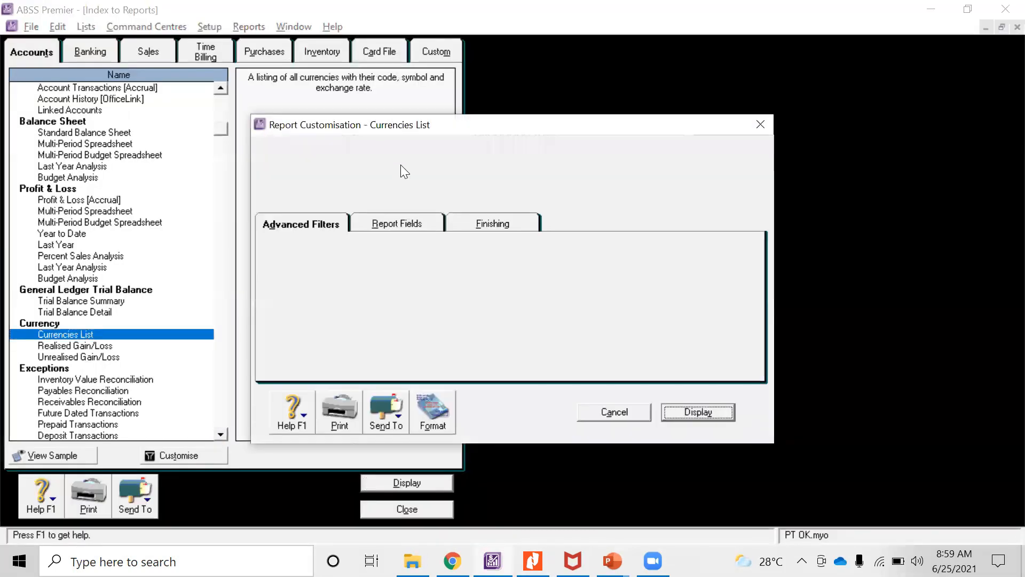
click(404, 231)
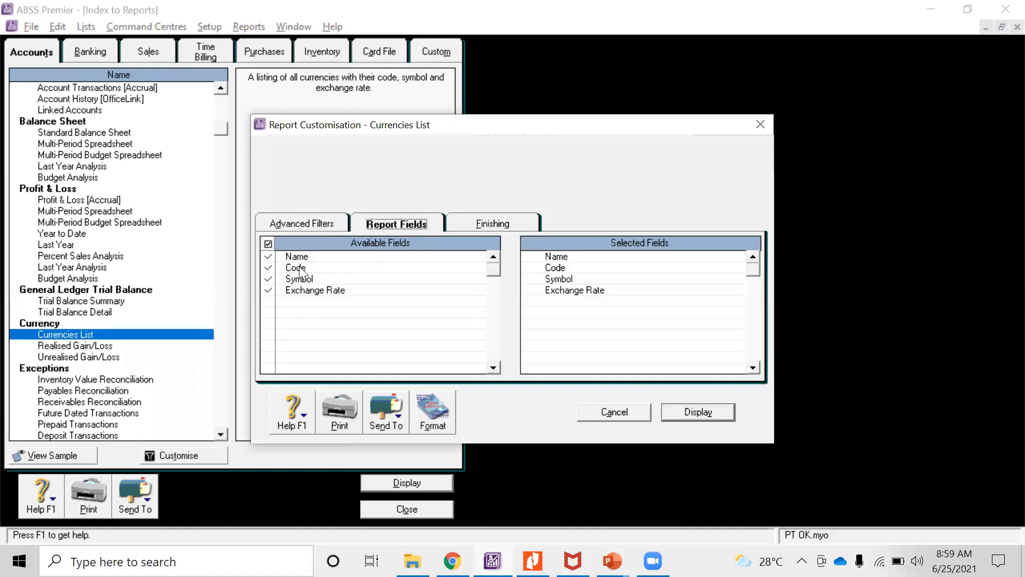
click(708, 413)
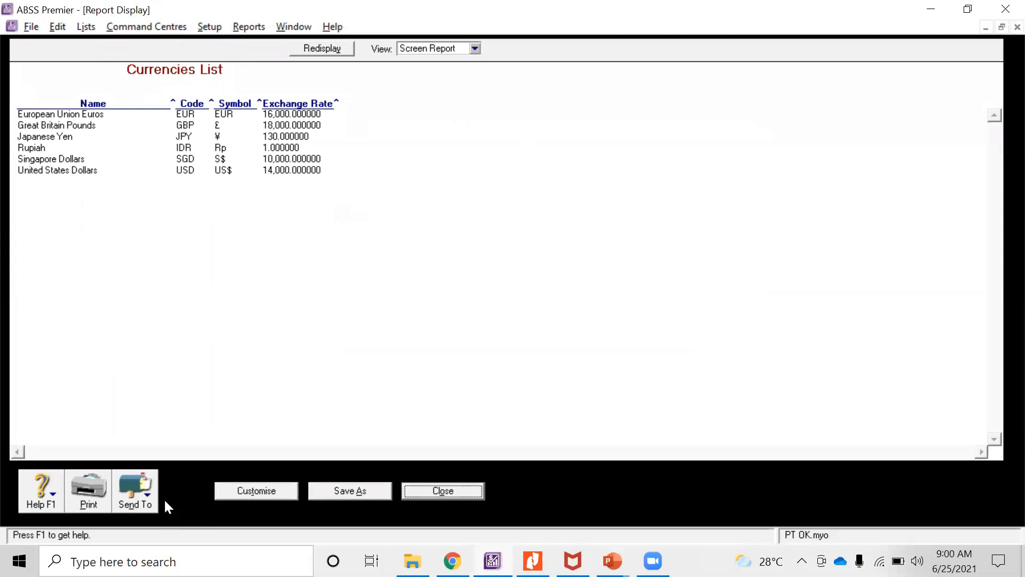
Step: Export the Currencies List report as a PDF named RP CCL, following the PDF's file naming, and close the report
click(533, 561)
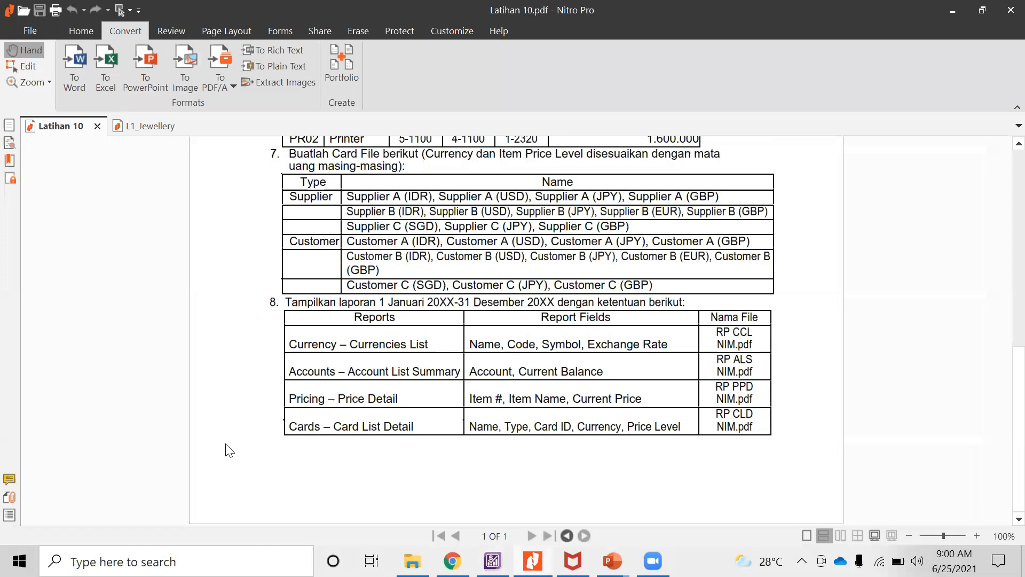
key(alt+Tab)
click(150, 483)
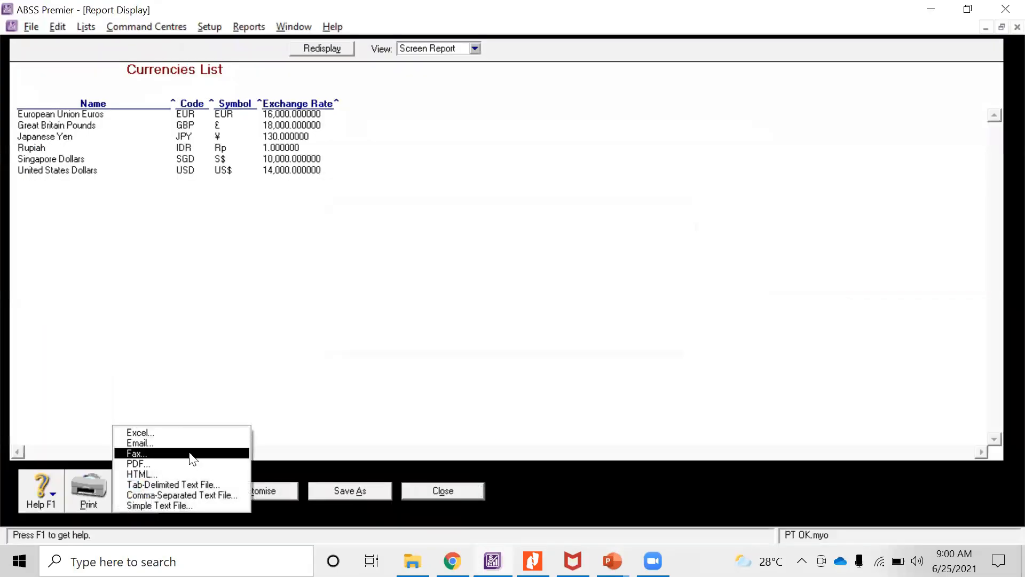
click(190, 463)
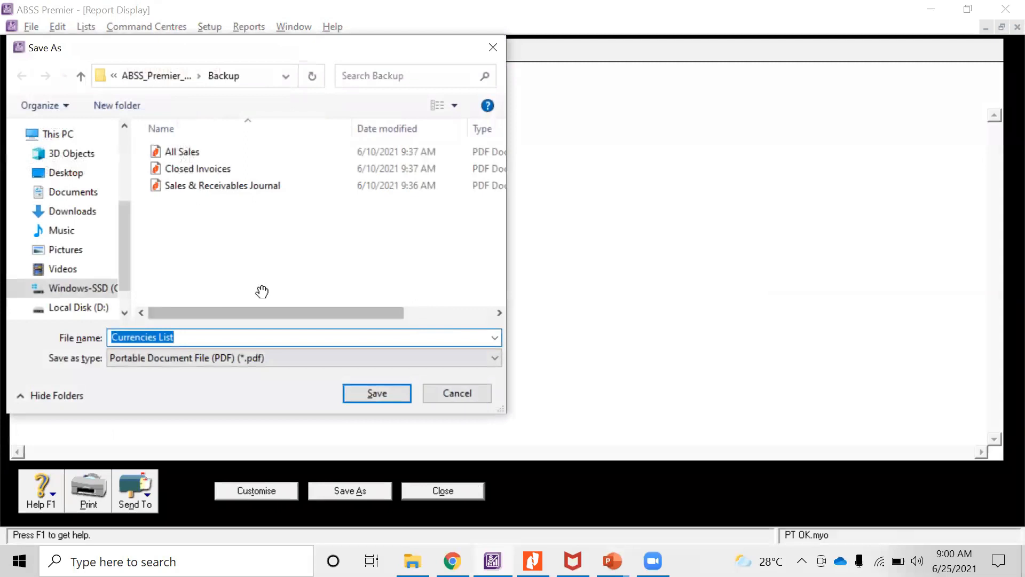
key(alt+Tab)
key(alt+Tab)
text(R)
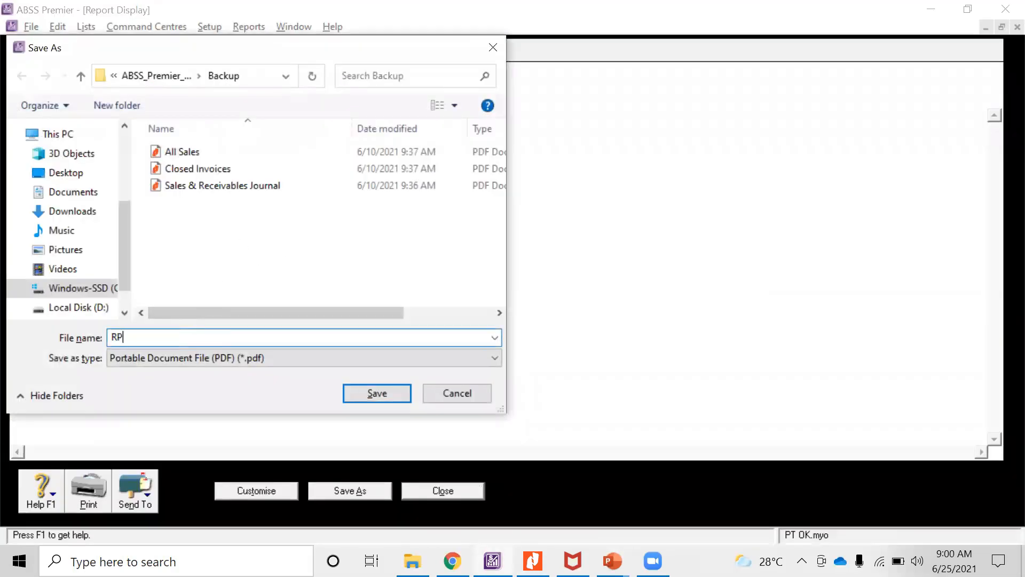
key(alt+Tab)
key(alt+Tab)
click(387, 393)
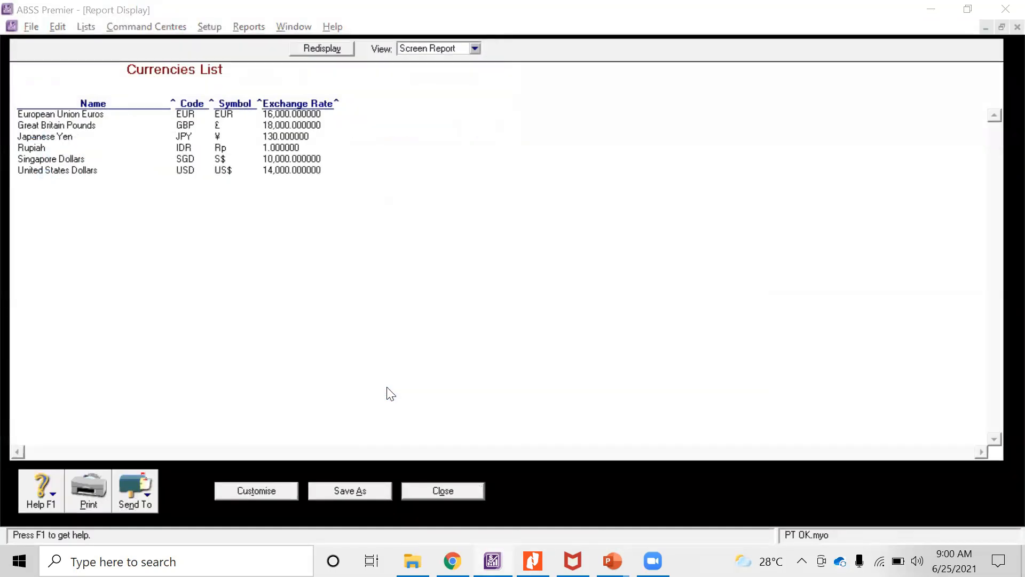
click(439, 491)
Step: Check the next required report in the PDF and display the Accounts List Summary with the Current Balance field
key(alt+Tab)
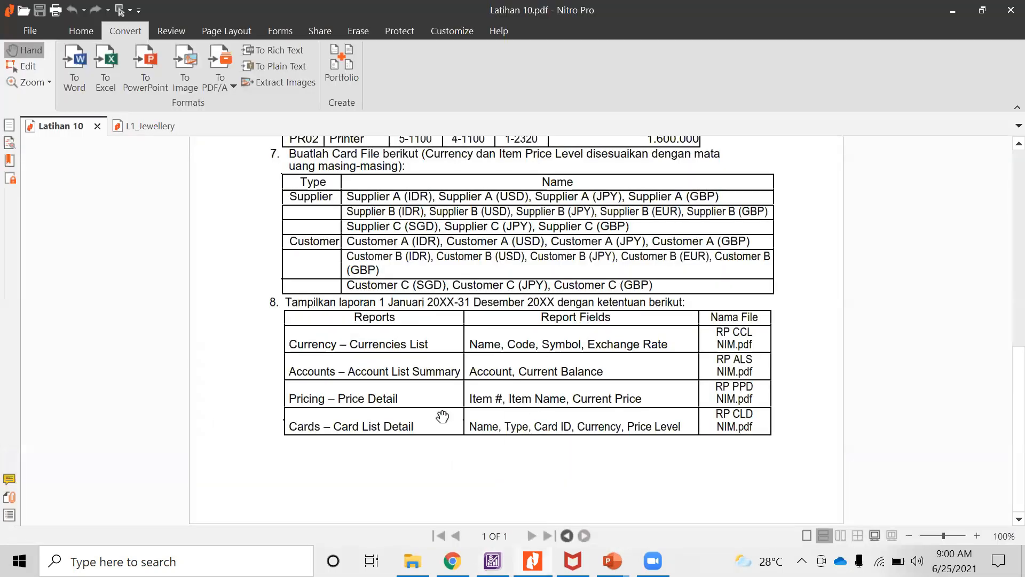
key(alt+Tab)
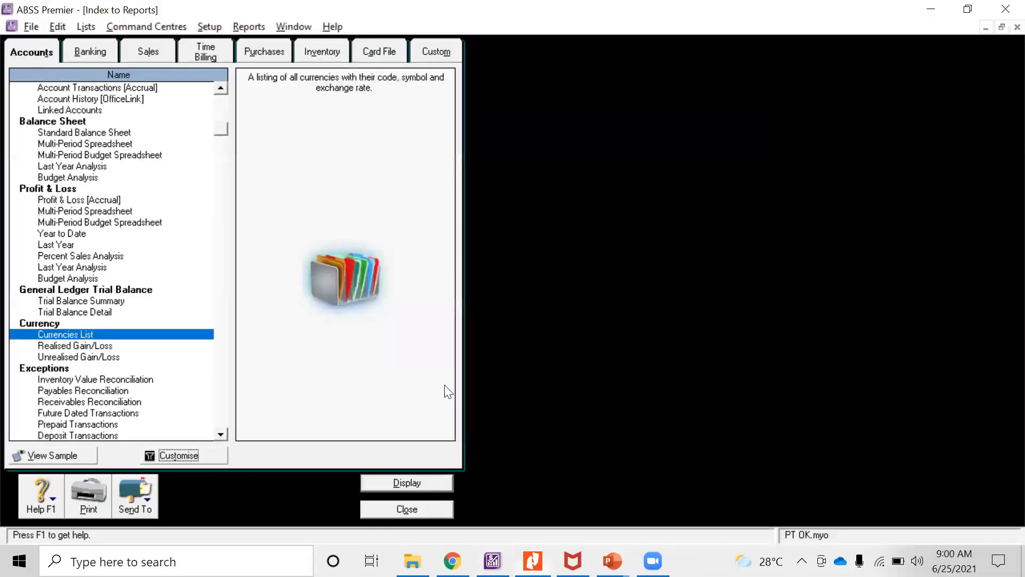
drag(221, 132, 225, 68)
double_click(64, 98)
key(alt+Tab)
key(alt+Tab)
click(400, 220)
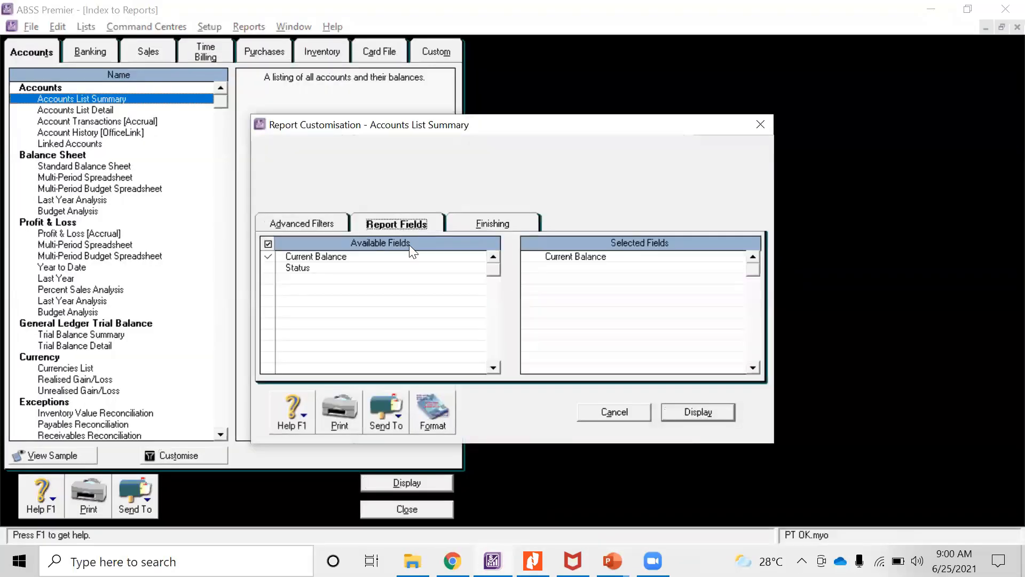
key(alt+Tab)
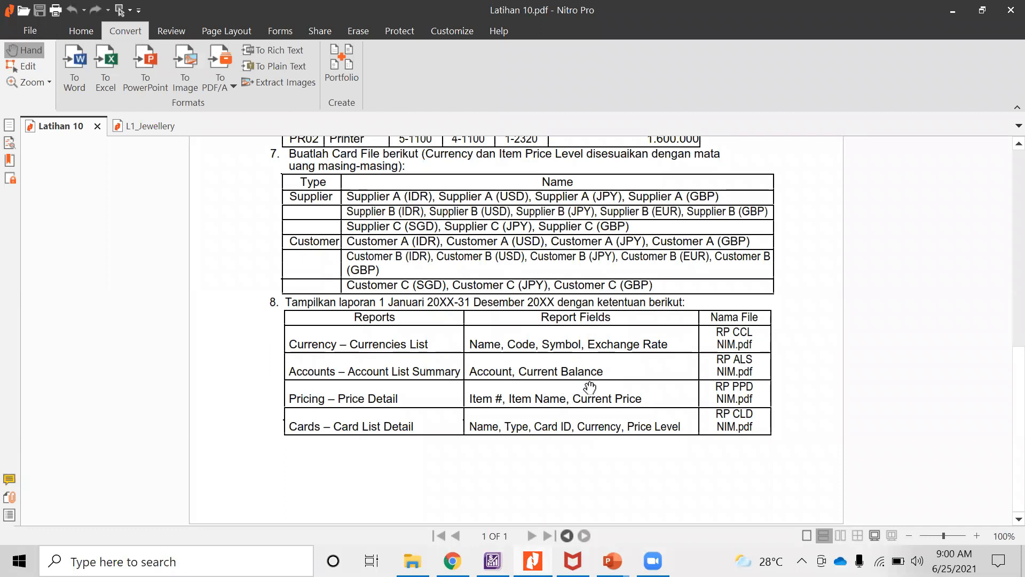
key(alt+Tab)
click(697, 418)
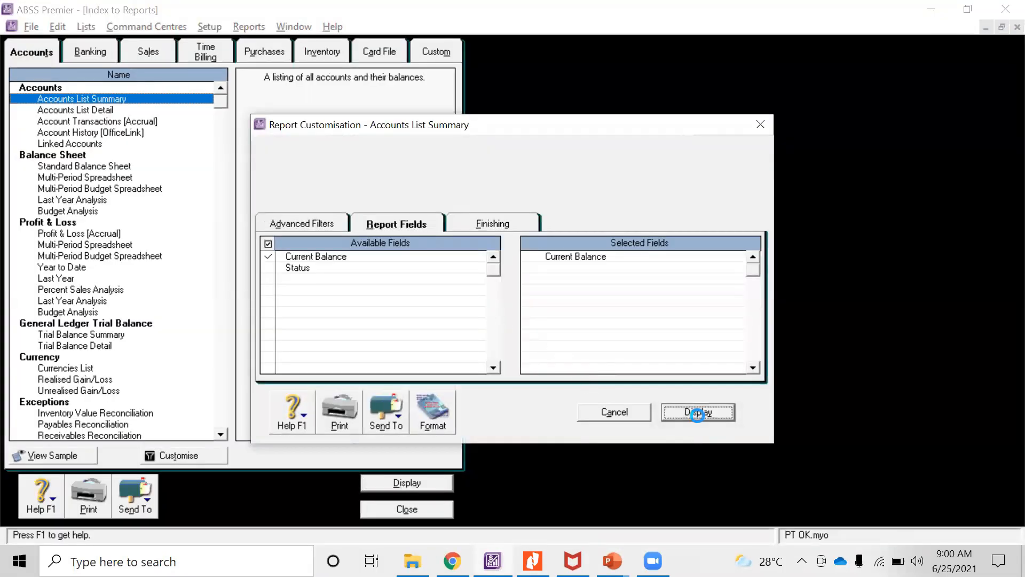
Step: Look through the listed account balances, export the Accounts List Summary as a PDF named RP ALS and close the report
scroll(145, 271, down, 2)
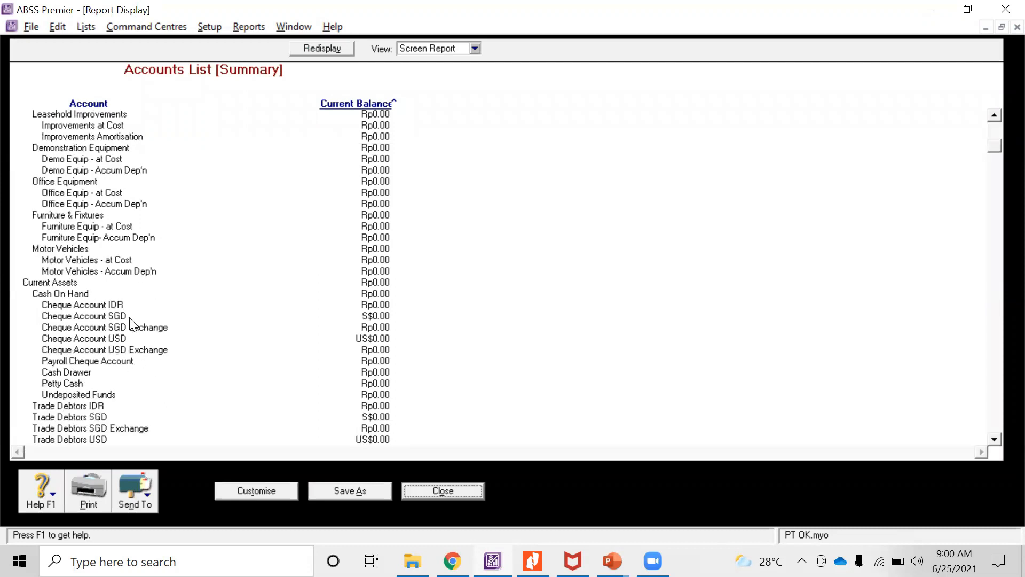
scroll(128, 321, down, 2)
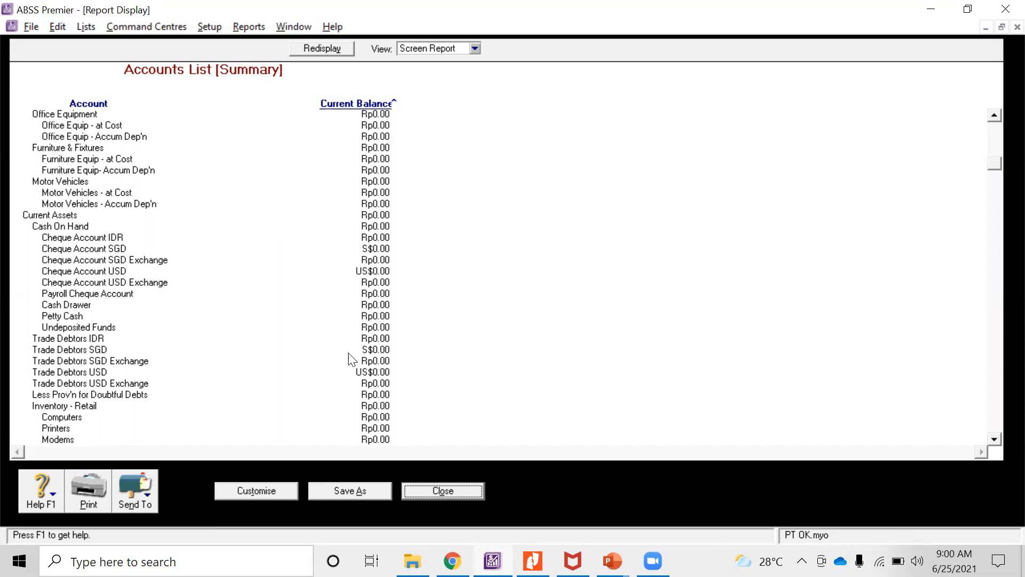
scroll(380, 360, down, 3)
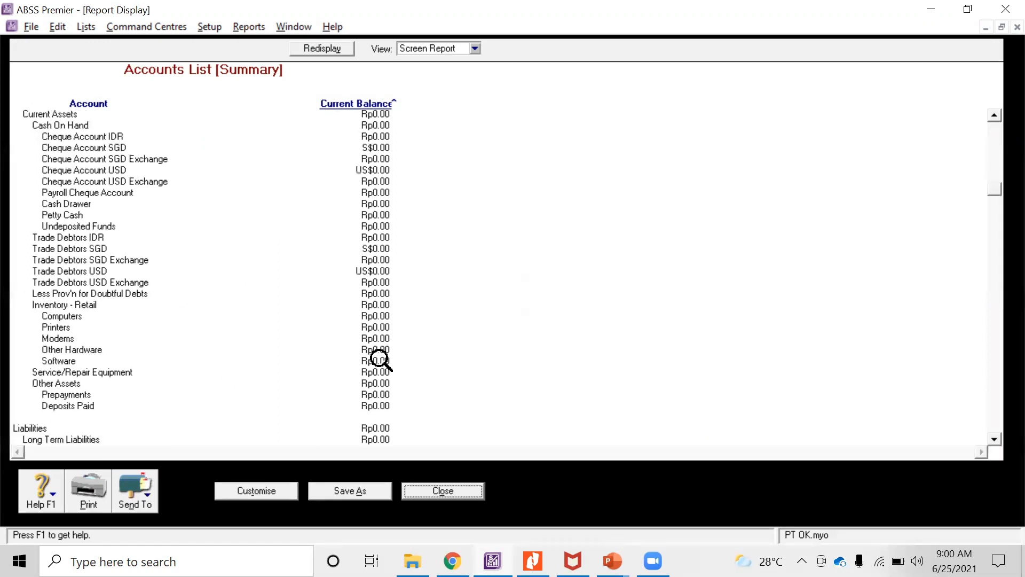
scroll(380, 359, down, 3)
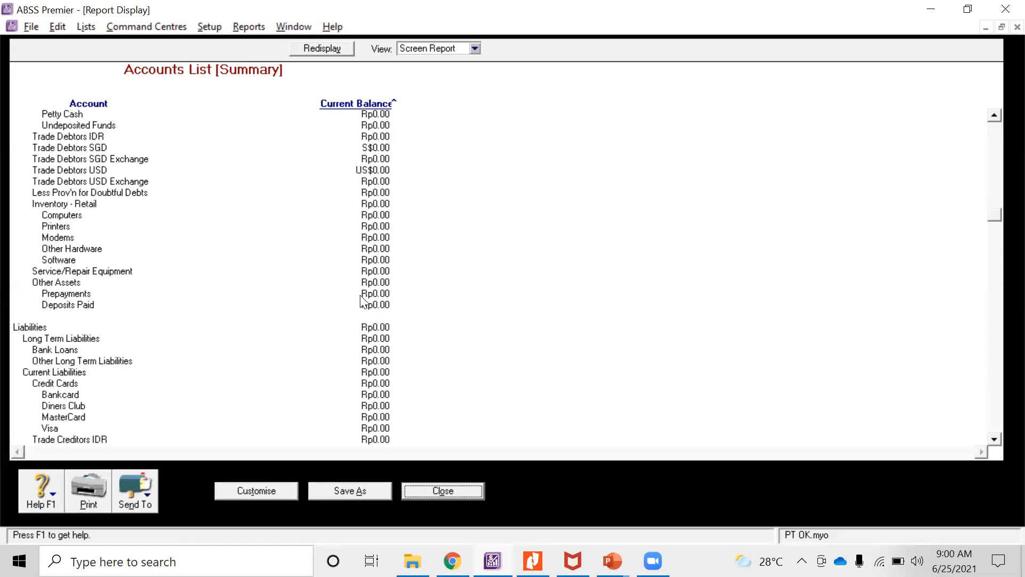
scroll(361, 301, down, 3)
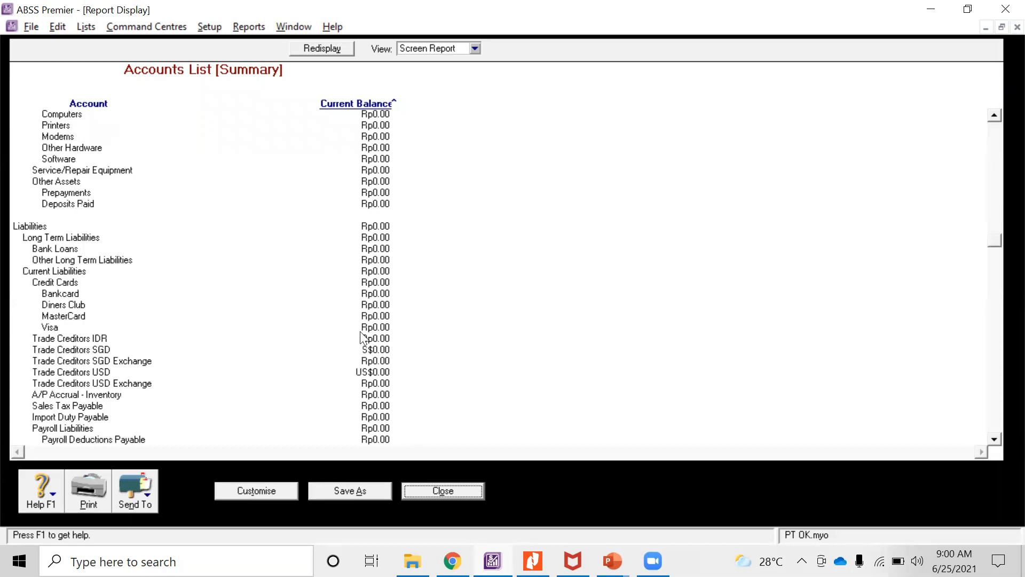
click(149, 493)
click(144, 462)
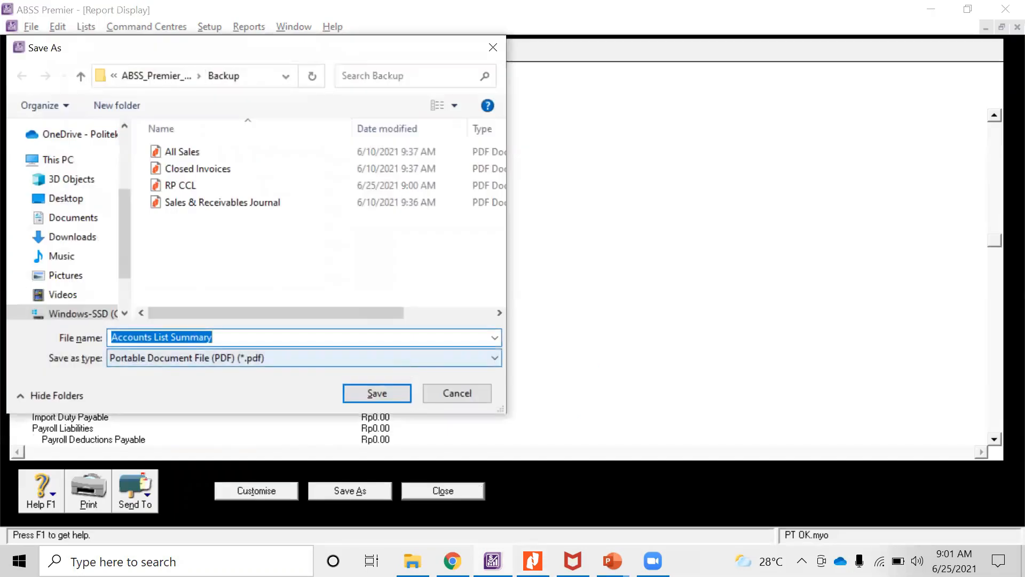
text(RP ALS)
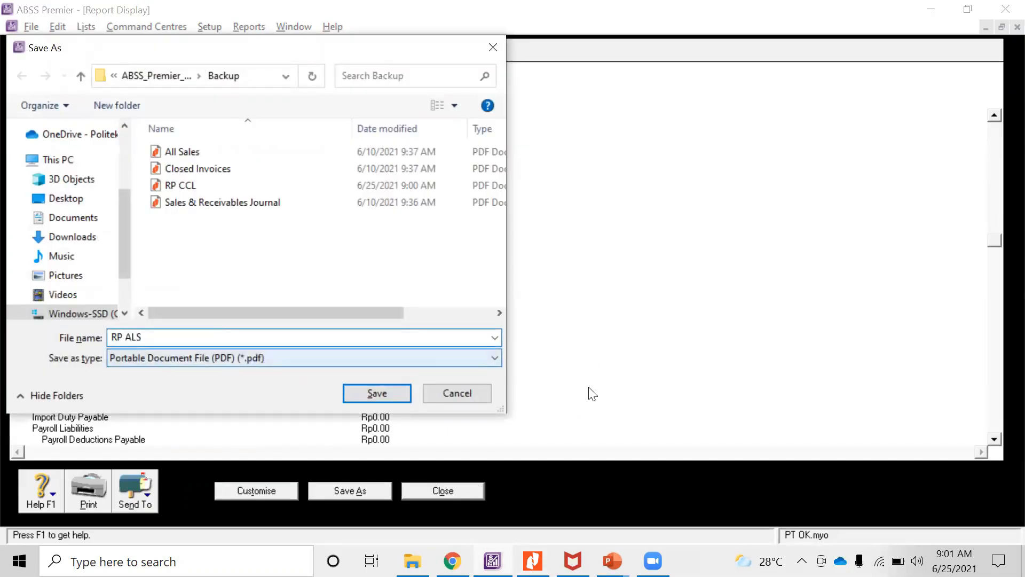
click(407, 394)
click(404, 491)
Step: Check the next required report in the Latihan 10 PDF, find Price Detail among the inventory pricing reports and display it for all items and price levels
key(alt+Tab)
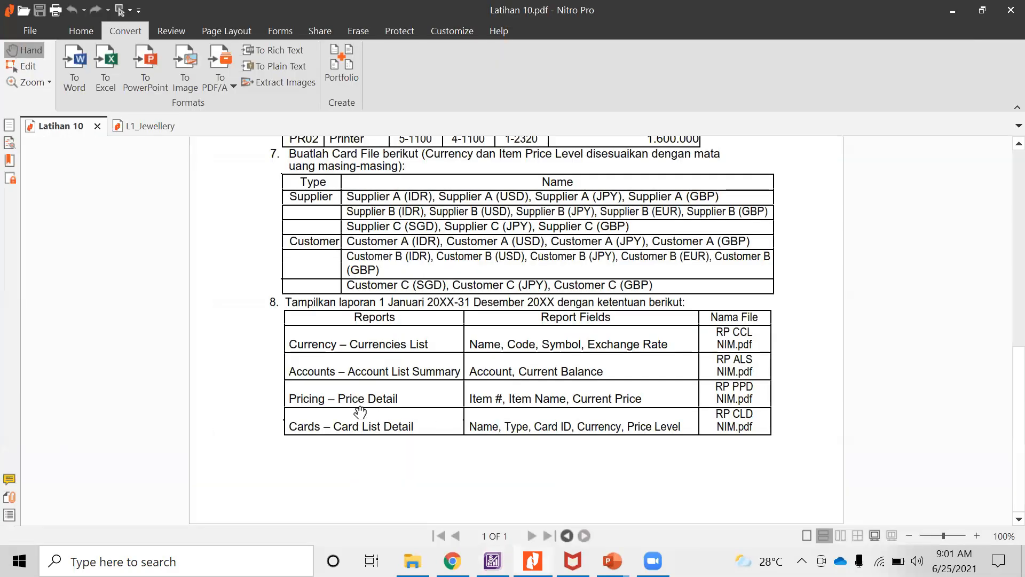
key(alt+Tab)
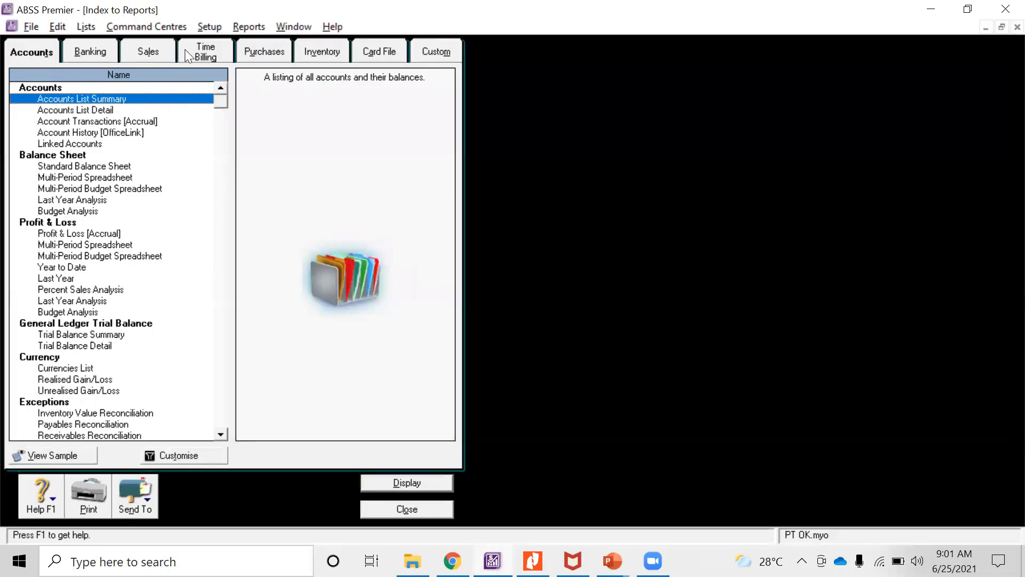
scroll(95, 400, down, 4)
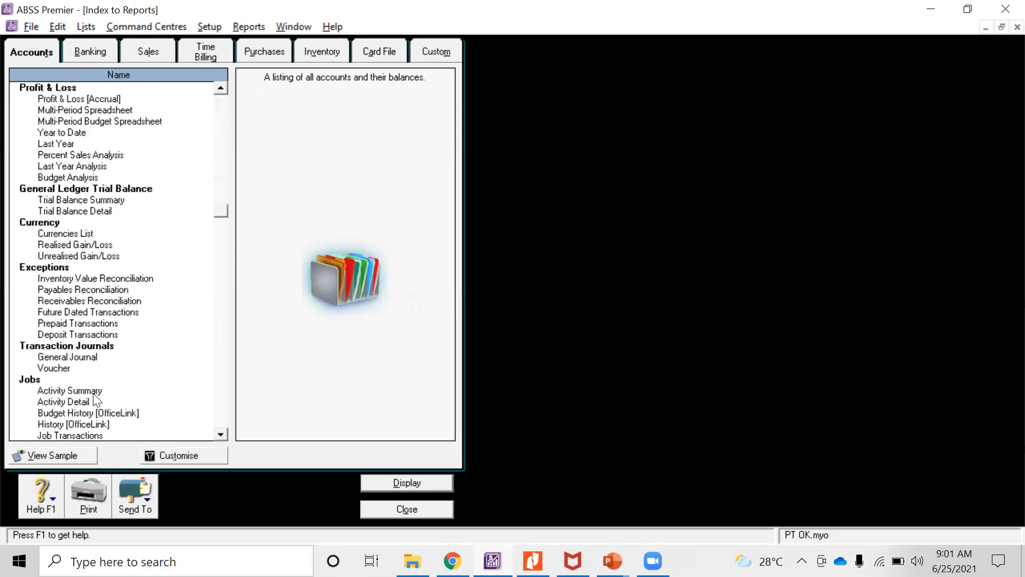
scroll(95, 399, down, 5)
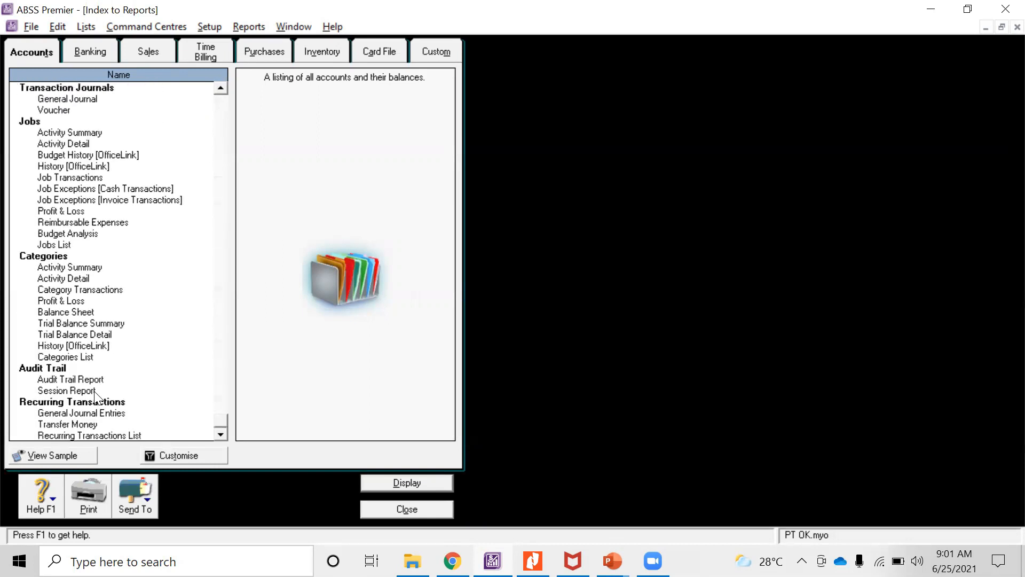
scroll(94, 395, up, 9)
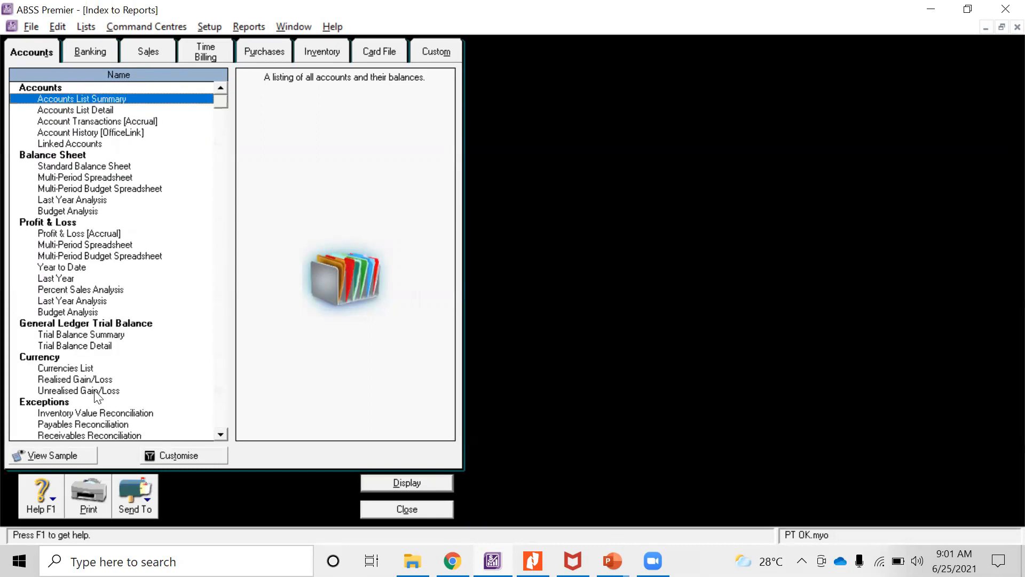
click(108, 53)
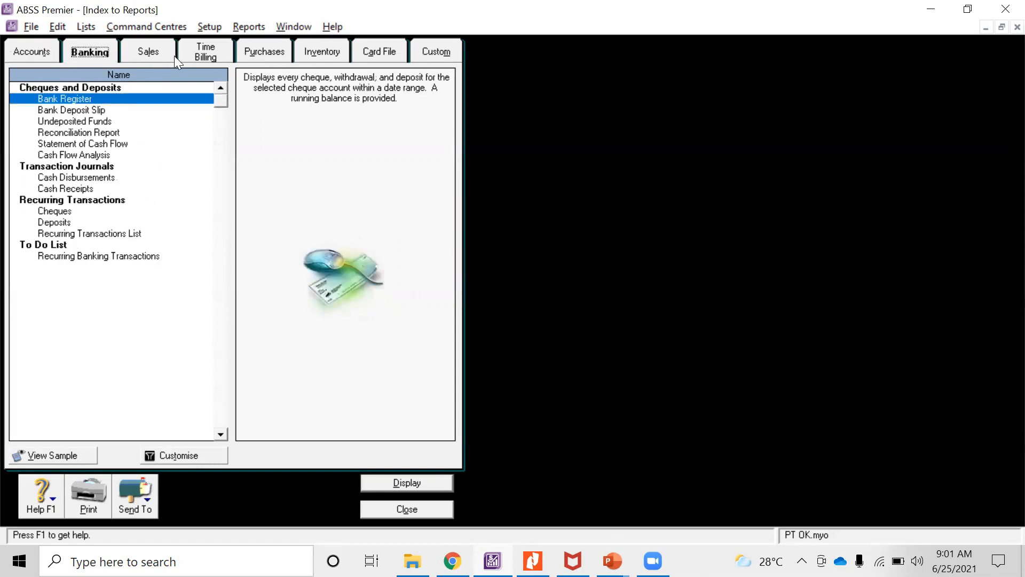
click(327, 50)
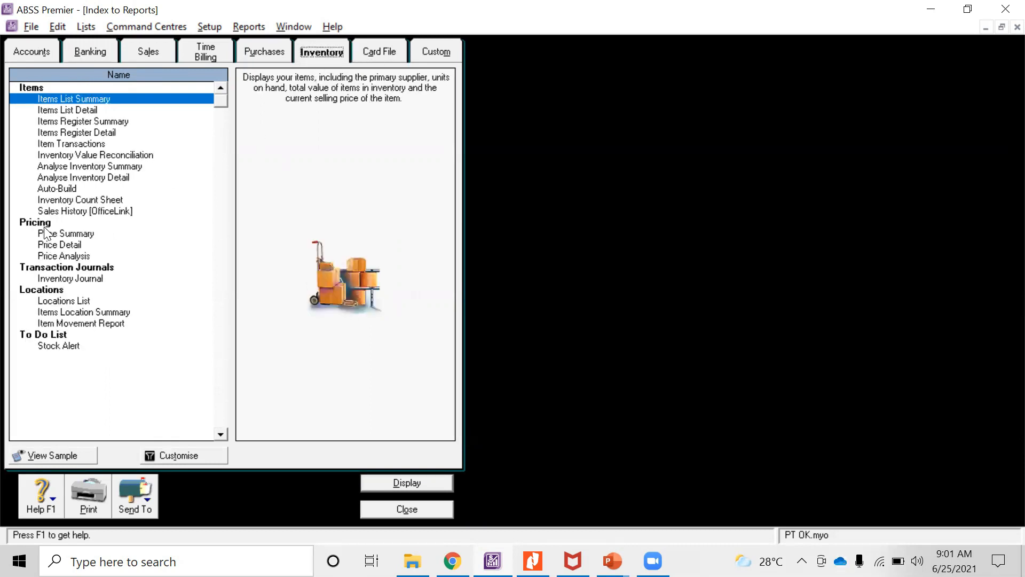
click(68, 245)
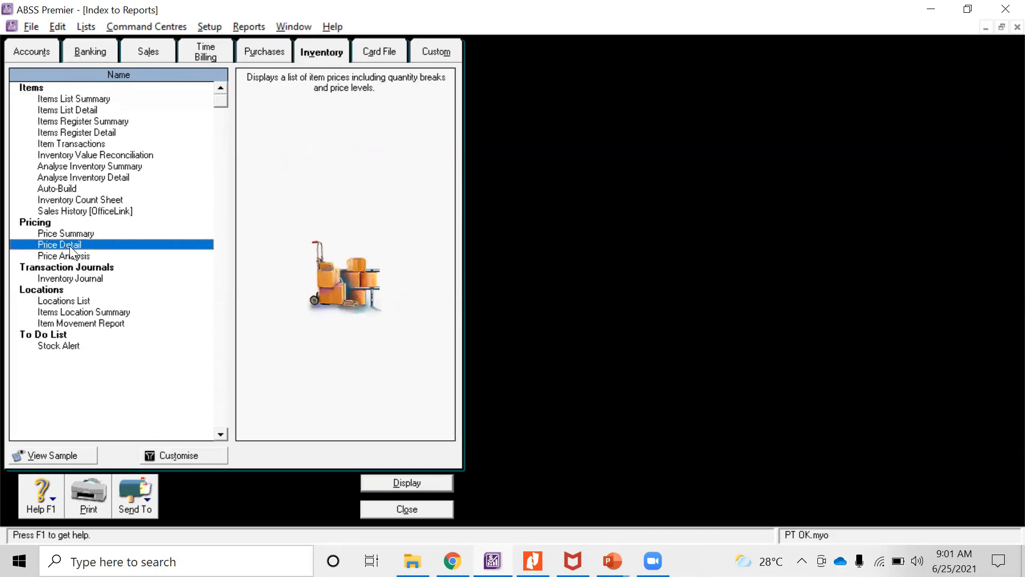
click(195, 453)
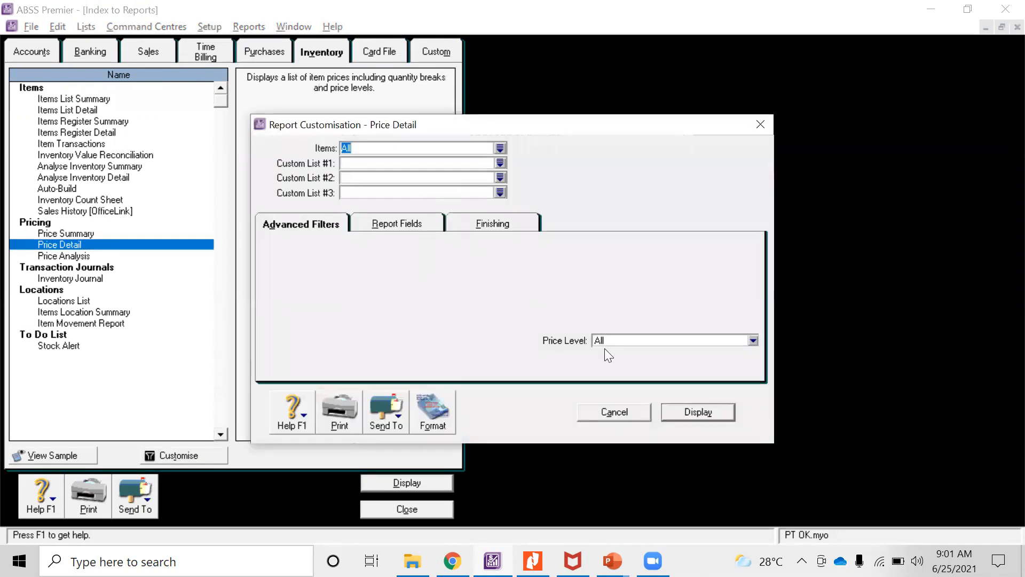
click(717, 411)
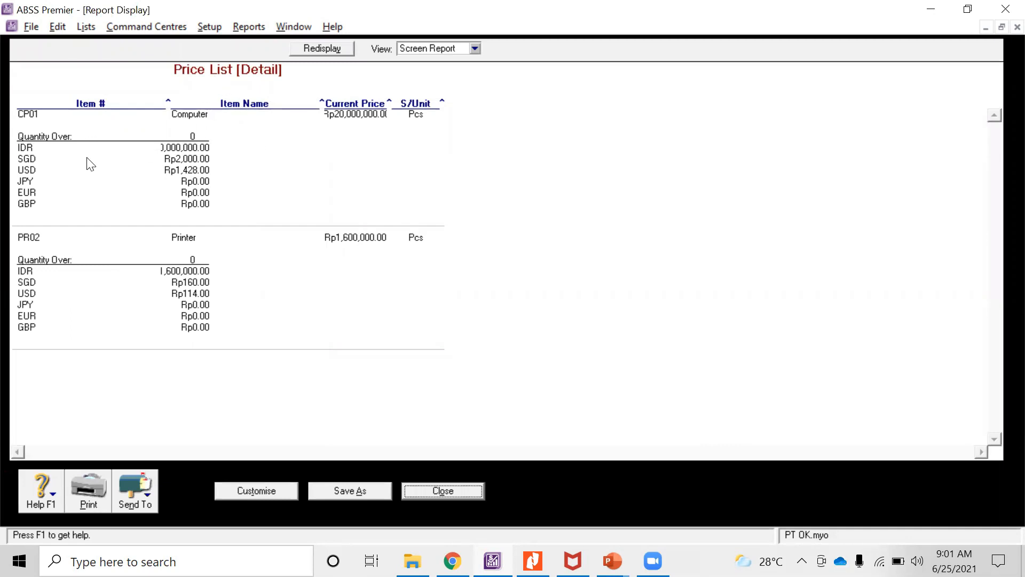
Step: Export the Price Detail report as a PDF named RP PPD, following the exercise PDF's file naming, and close the report
click(136, 495)
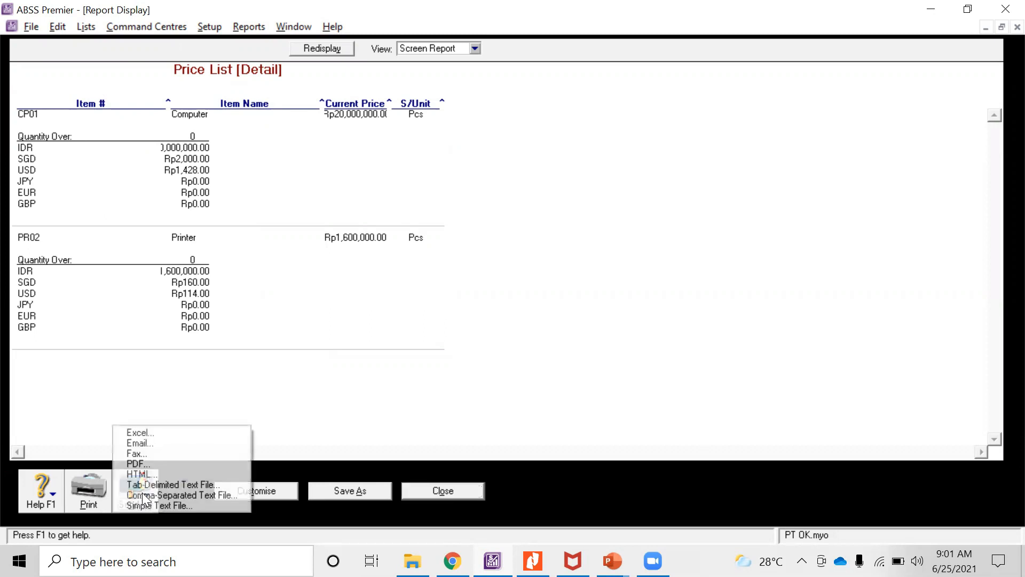
click(186, 464)
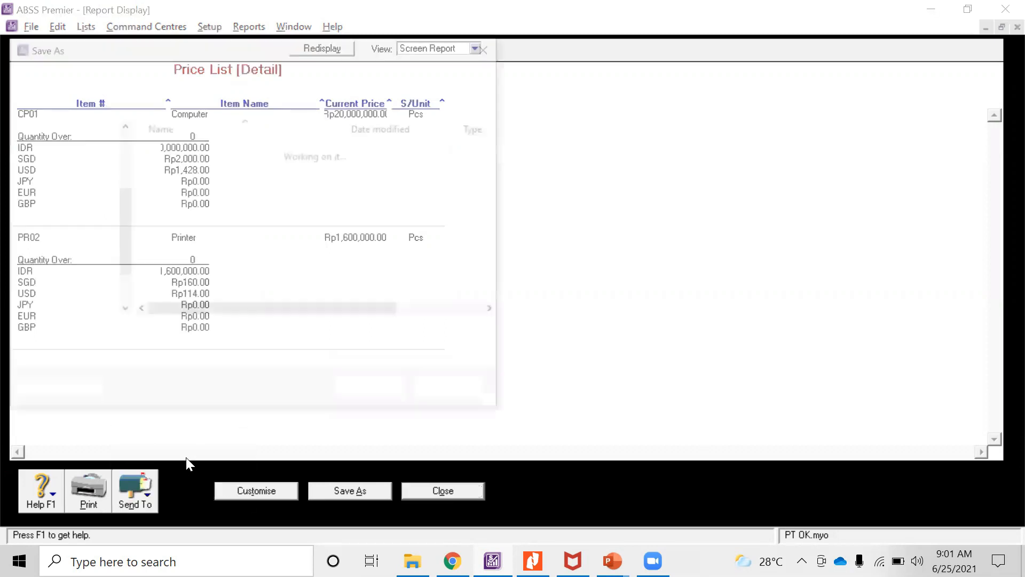
key(alt+Tab)
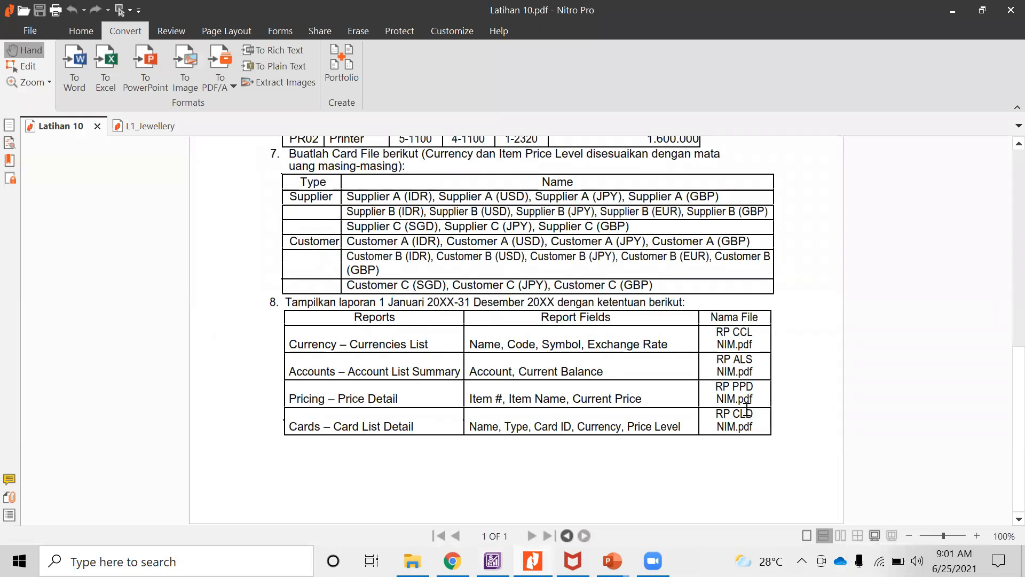
key(alt+Tab)
text(Rp)
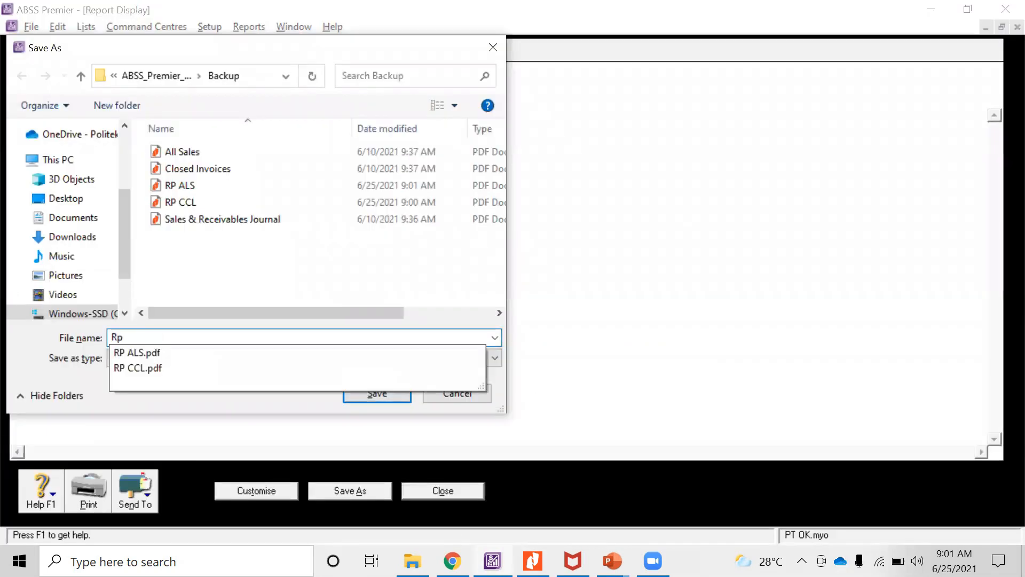
text( PPD)
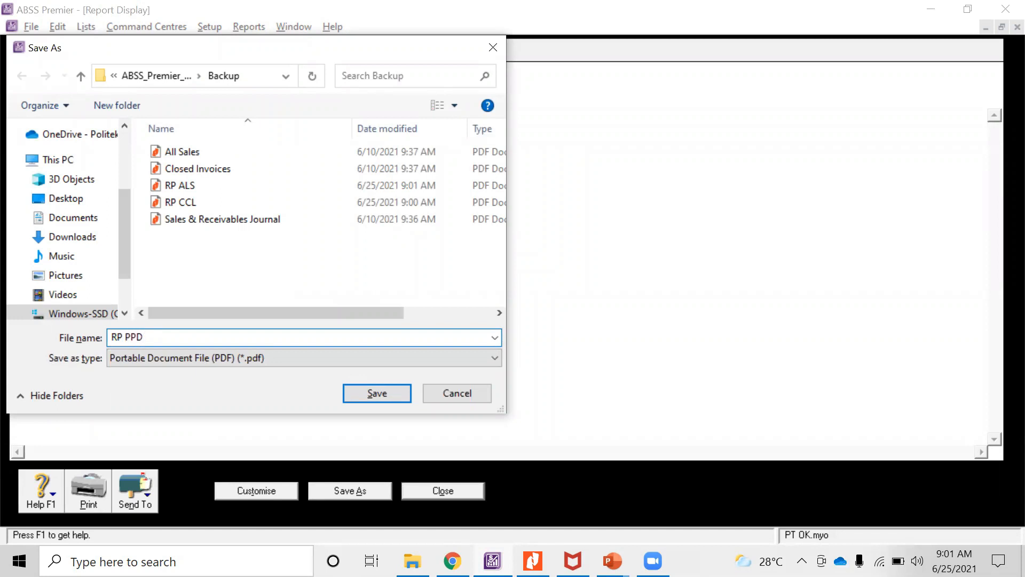
click(384, 394)
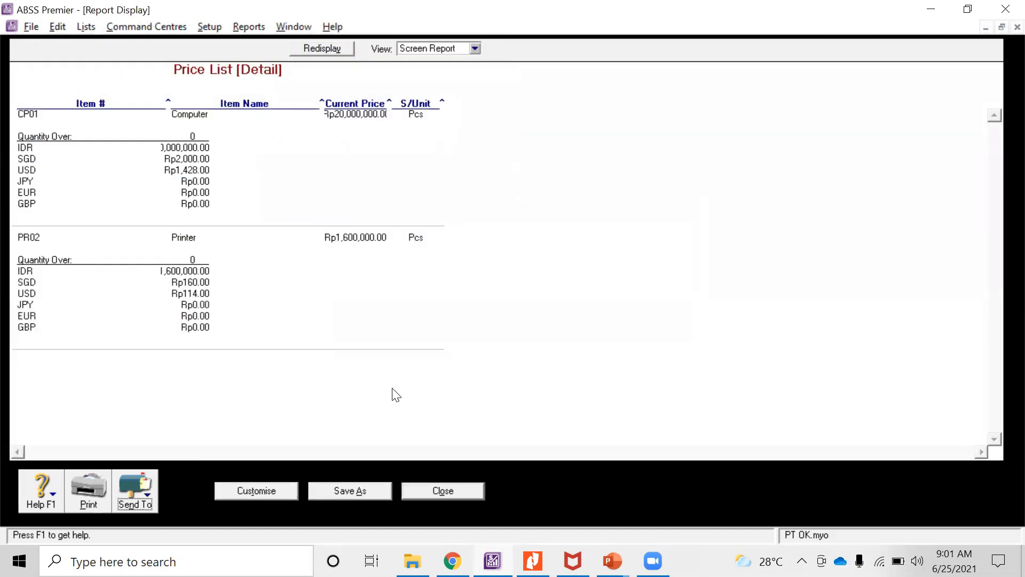
click(441, 491)
Step: Check the last required report in the PDF and open the customisation of the Card List Detail report
key(alt+Tab)
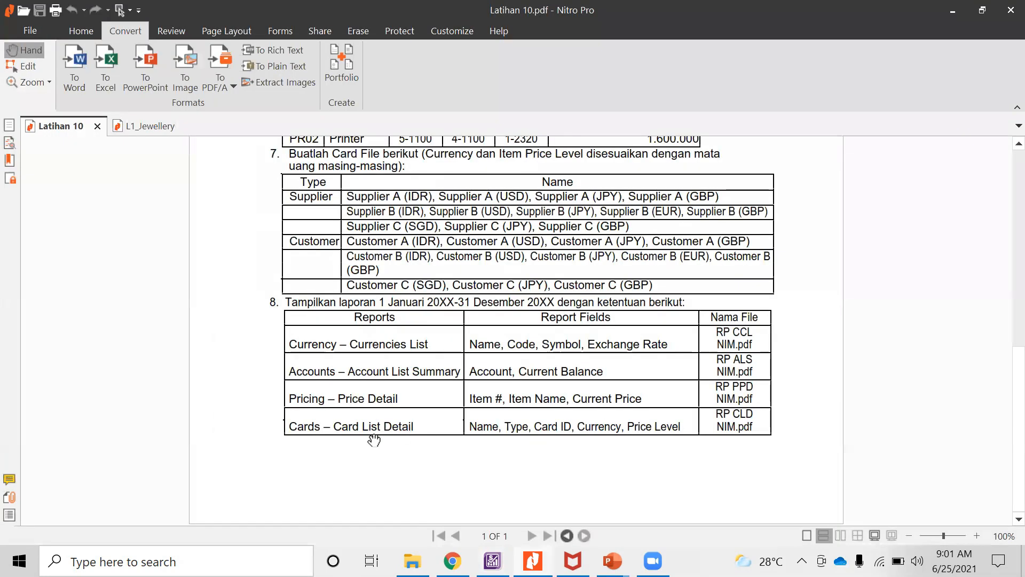
key(alt+Tab)
click(386, 53)
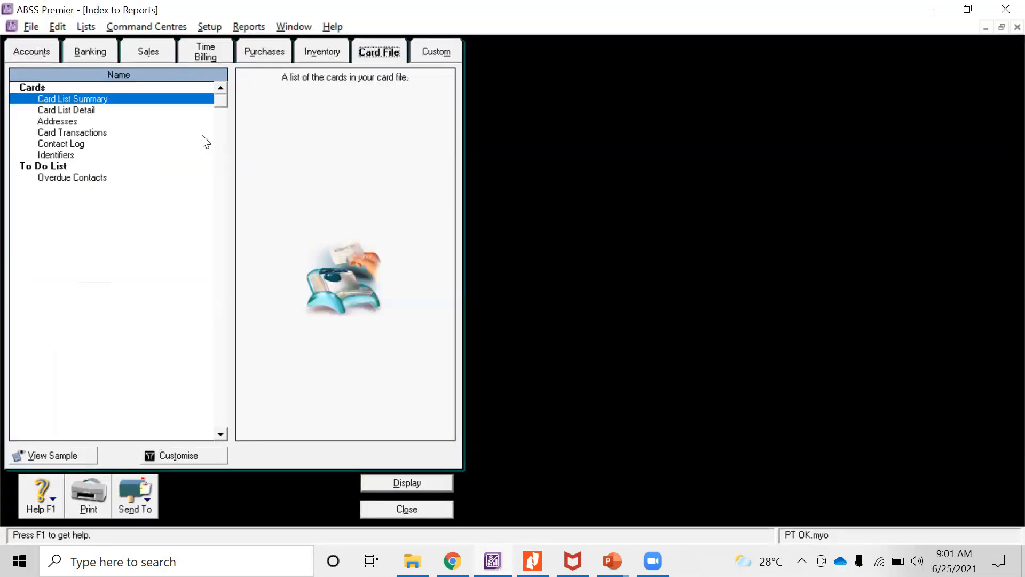
key(alt+Tab)
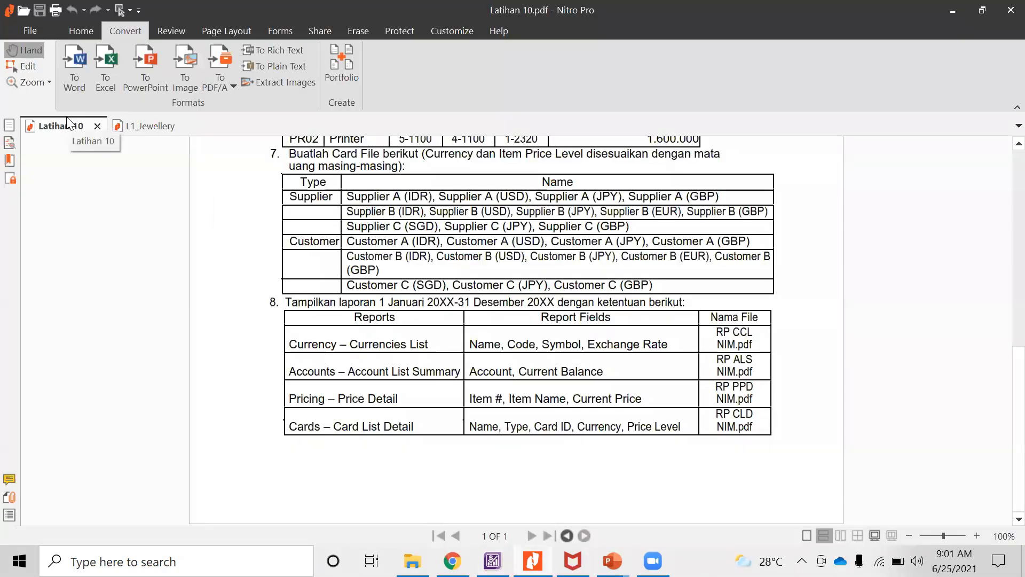
key(alt+Tab)
click(72, 111)
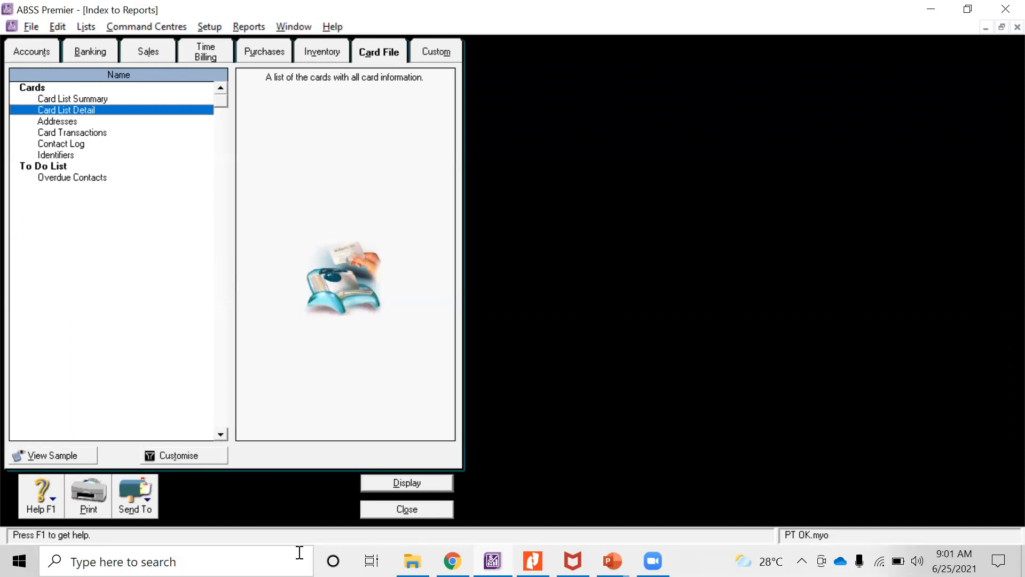
click(211, 454)
key(alt+Tab)
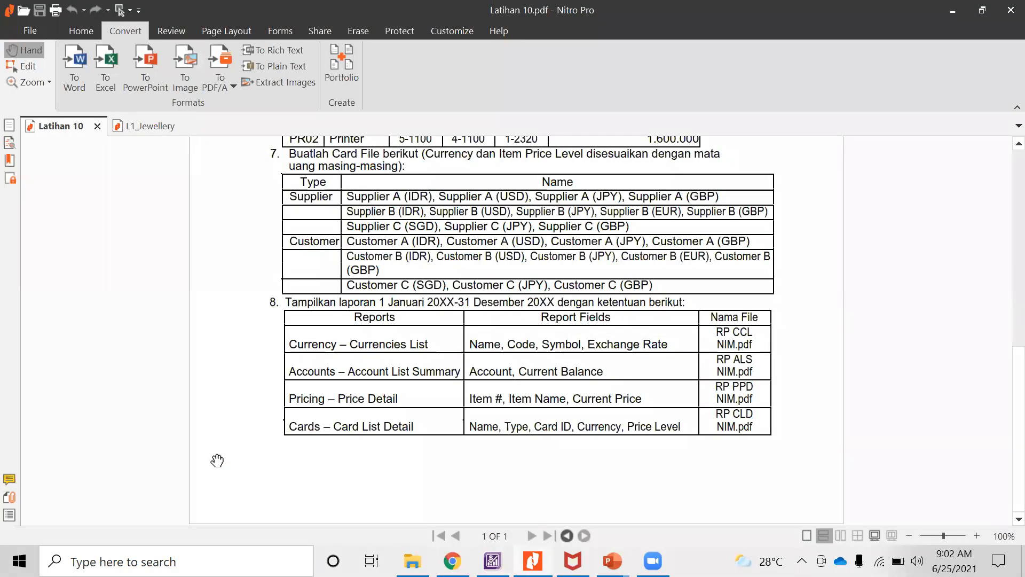
key(alt+Tab)
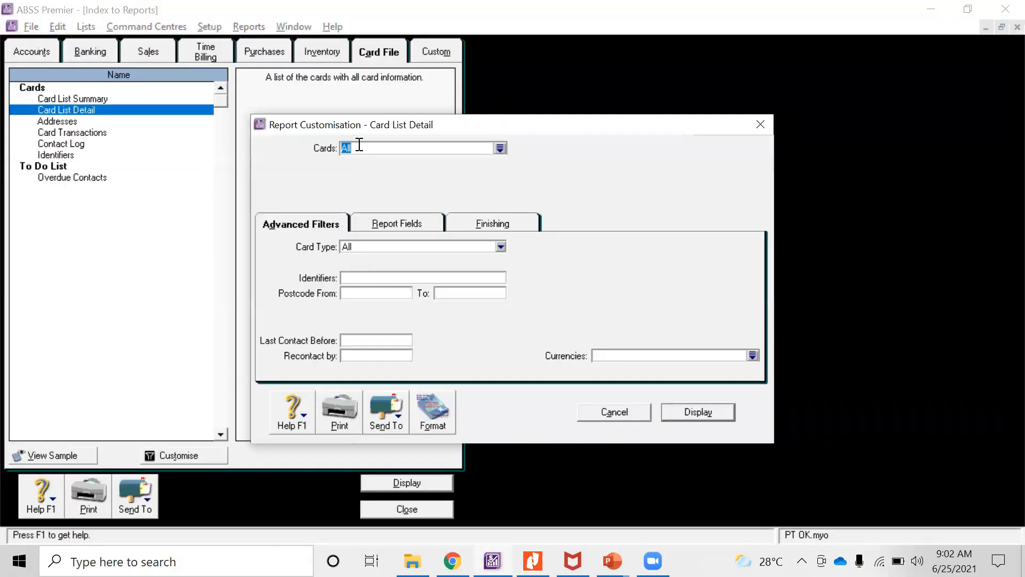
Step: Deselect all the preselected report fields of the Card List Detail report
click(415, 217)
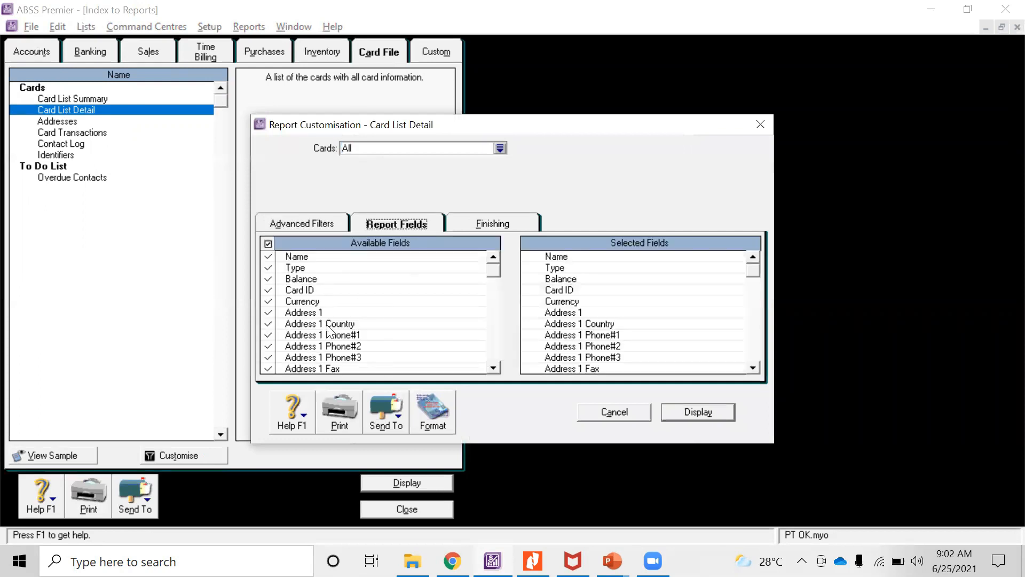
key(alt+Tab)
click(269, 244)
click(270, 245)
Step: Include the Name, Type, Card ID and Currency fields in the Card List Detail, checking each against the exercise PDF
key(alt+Tab)
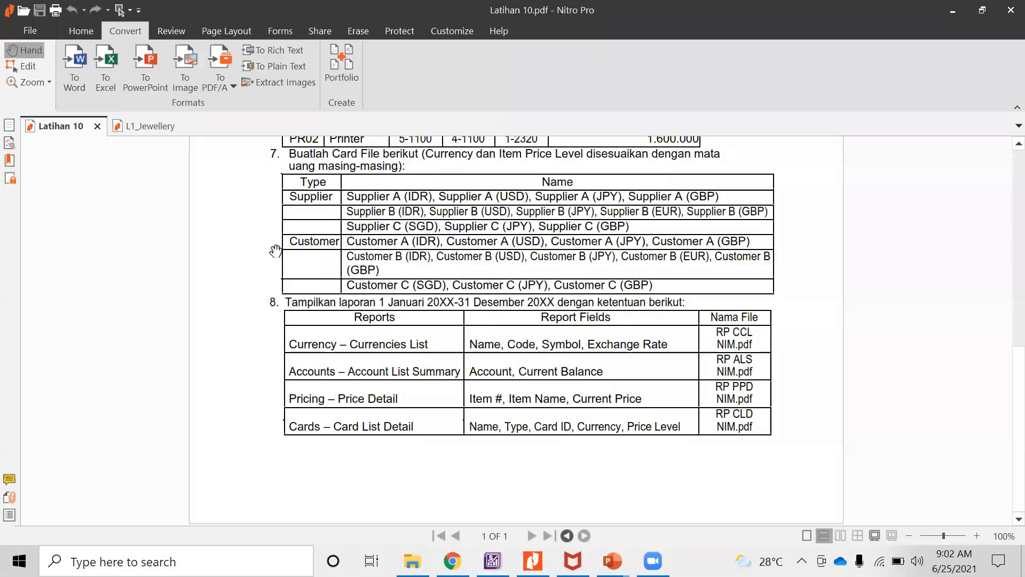
key(alt+Tab)
click(267, 255)
click(267, 268)
key(alt+Tab)
key(alt+Tab)
click(269, 290)
key(alt+Tab)
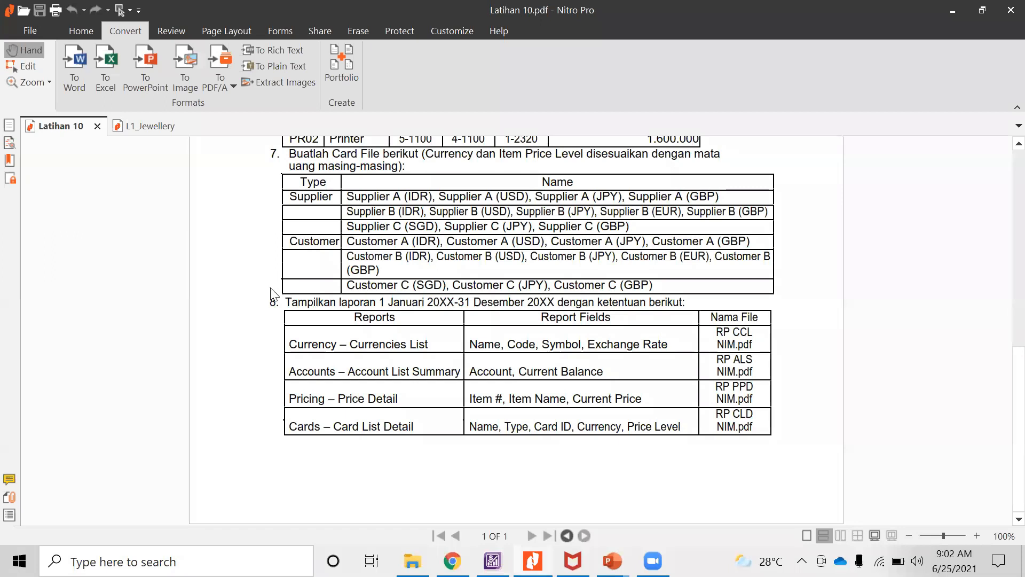
key(alt+Tab)
click(270, 299)
key(alt+Tab)
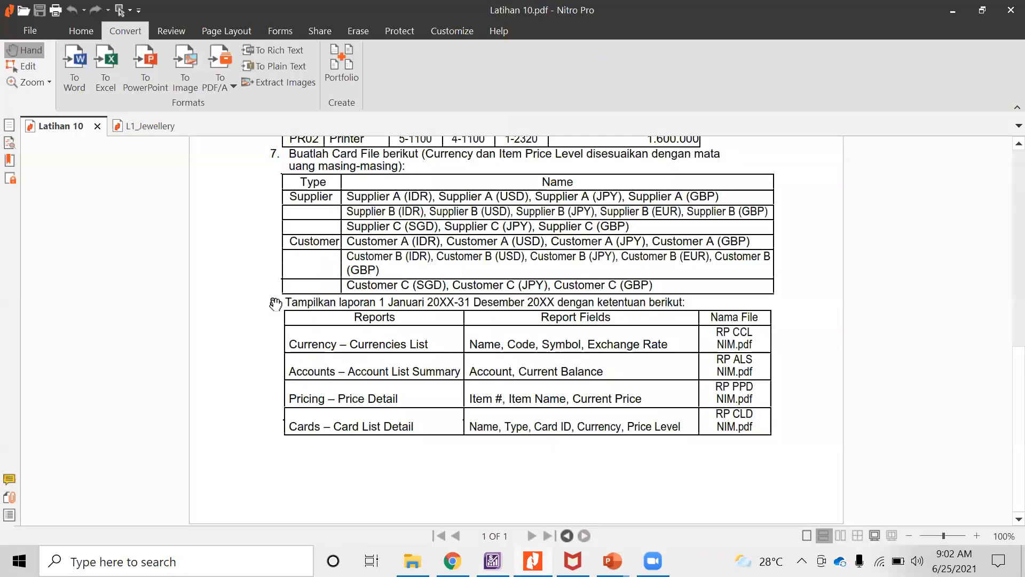
key(alt+Tab)
Step: Find the Price Level field, add it to the Card List Detail and display the report
scroll(314, 318, down, 15)
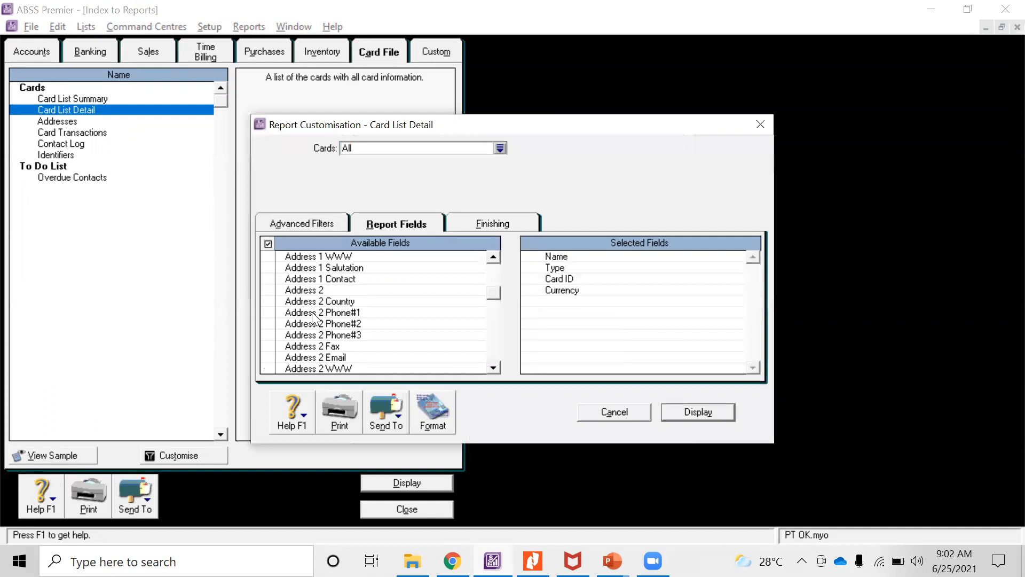
scroll(314, 317, down, 1)
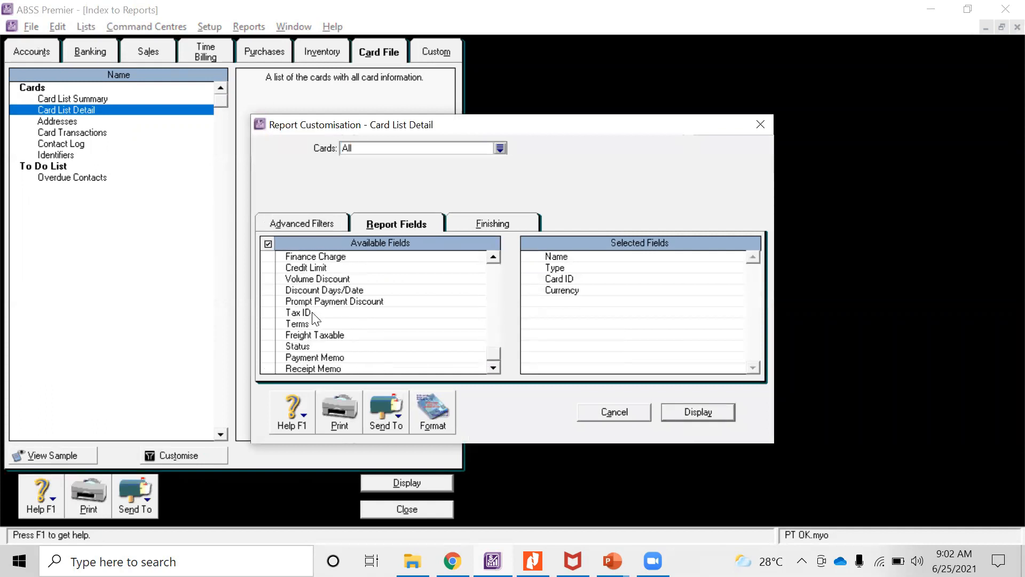
scroll(313, 315, up, 3)
scroll(314, 317, up, 4)
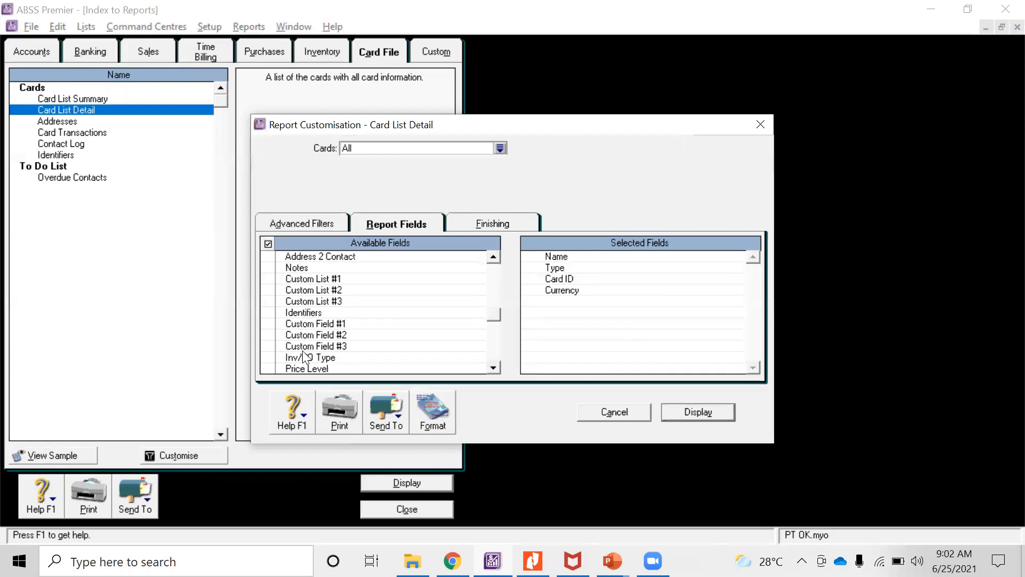
click(269, 369)
click(698, 413)
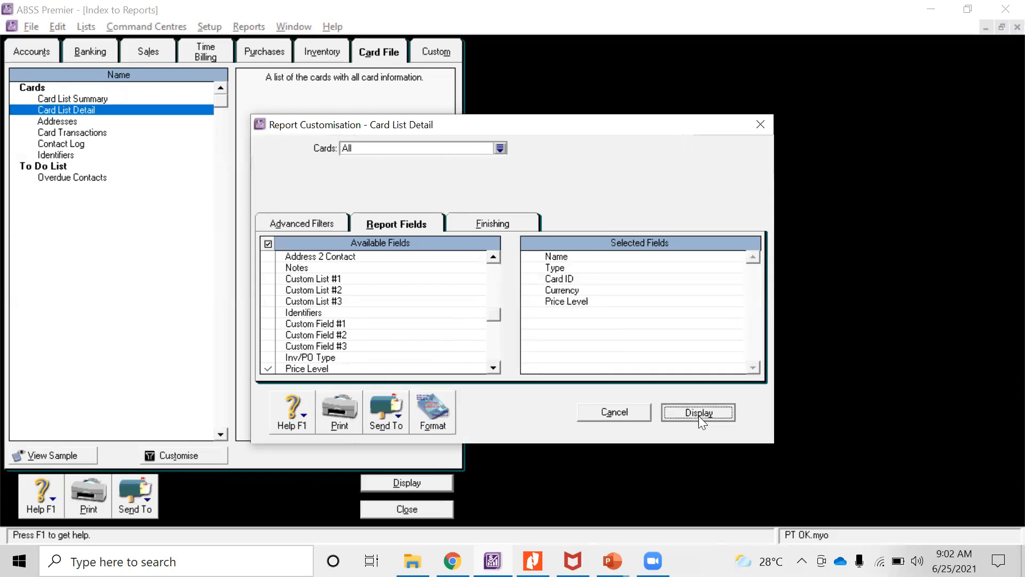
Step: Export the displayed Card List Detail report as a PDF named RP CLD, and close the report and the report index
scroll(591, 368, down, 2)
scroll(591, 369, down, 10)
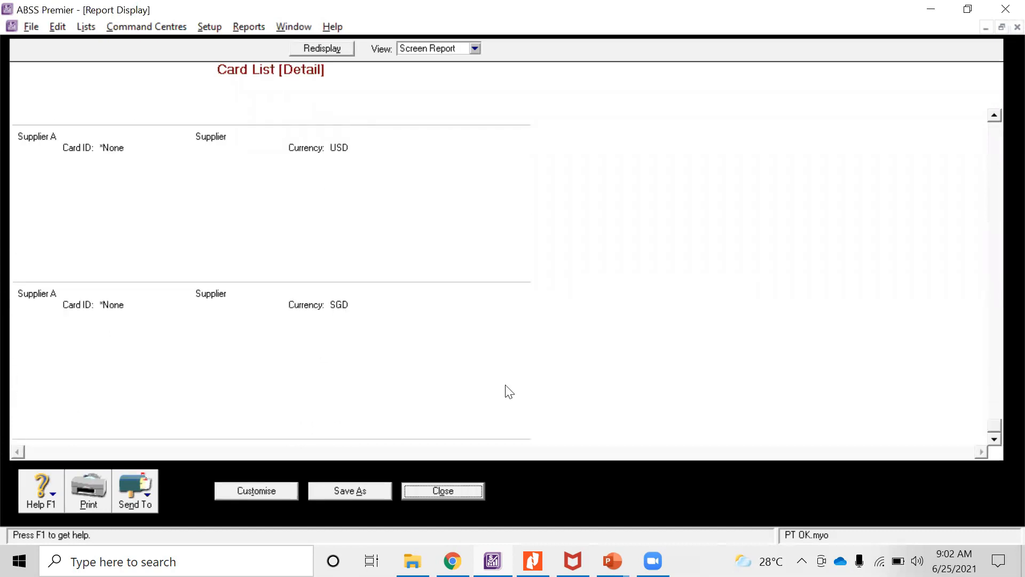
scroll(380, 375, up, 8)
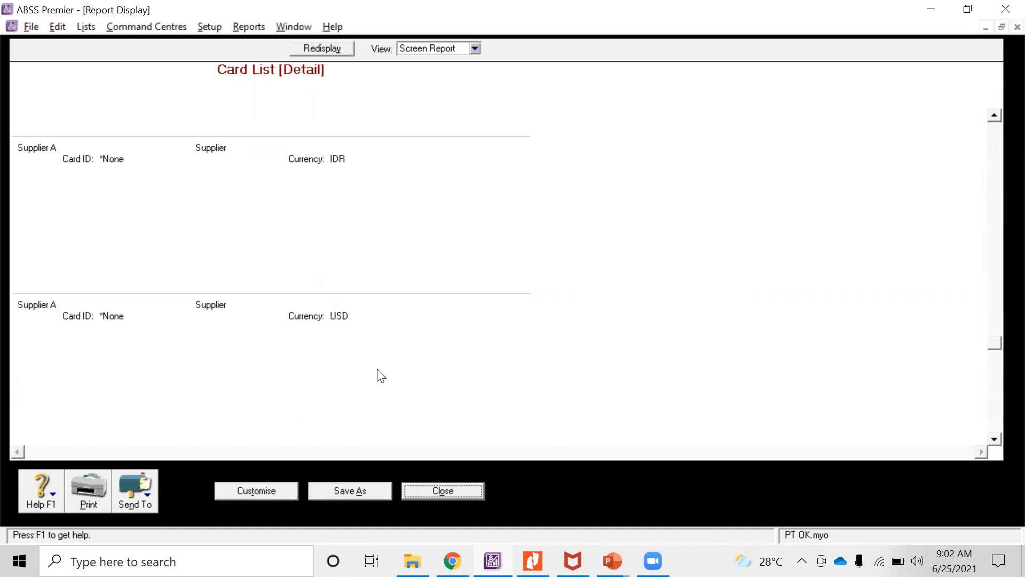
click(147, 491)
click(168, 468)
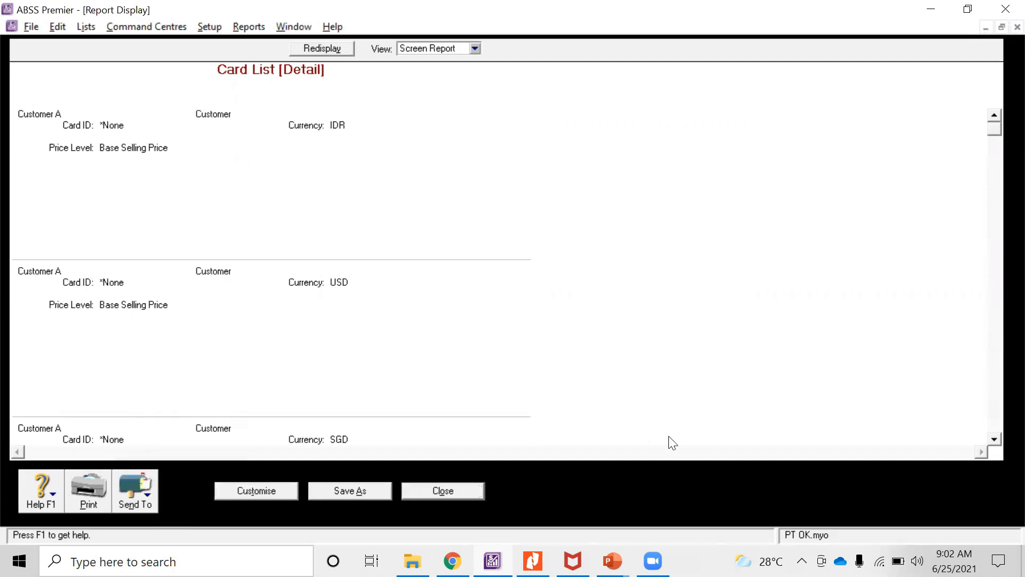
key(alt+Tab)
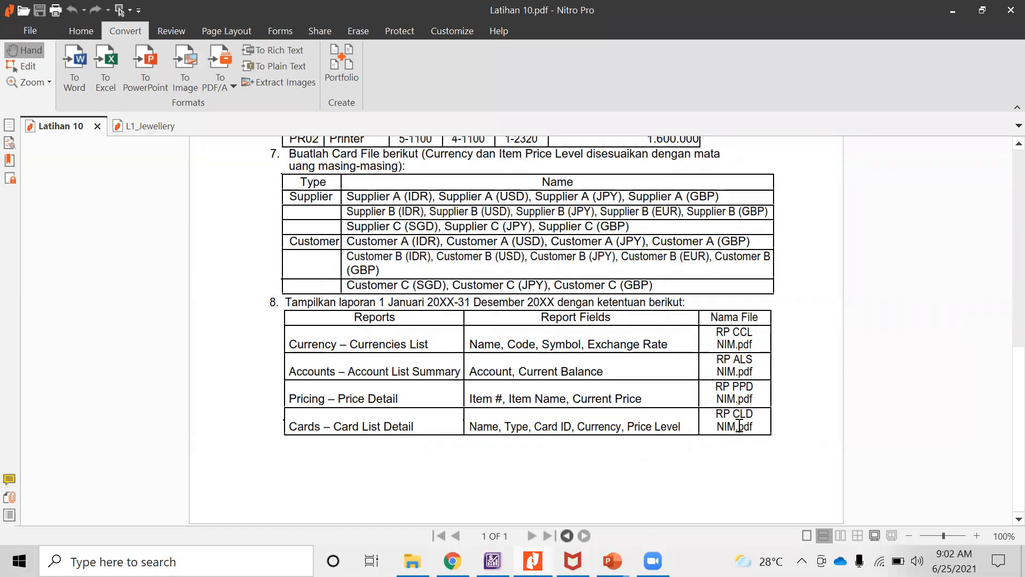
key(alt+Tab)
text(R)
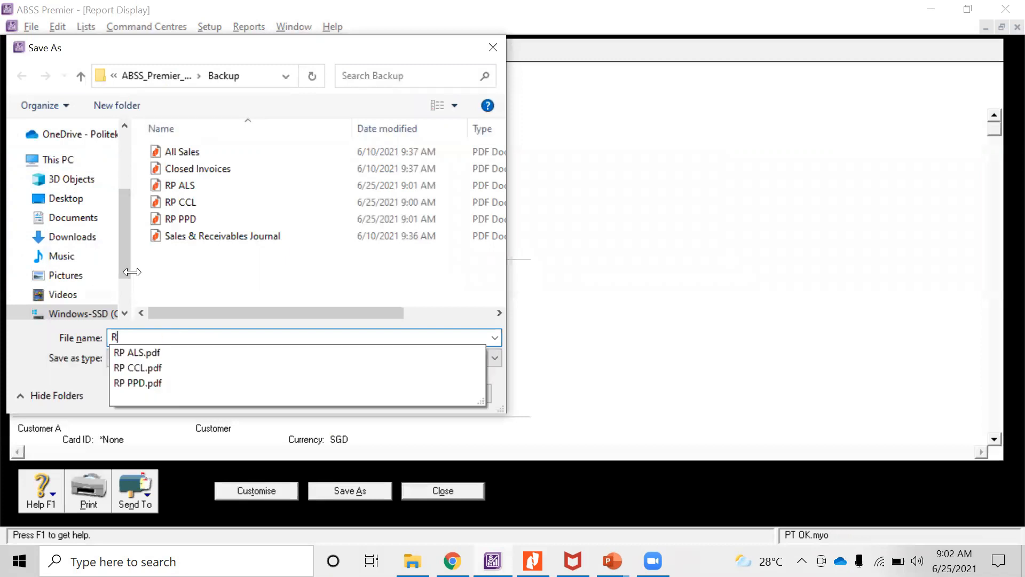
text(P CLD)
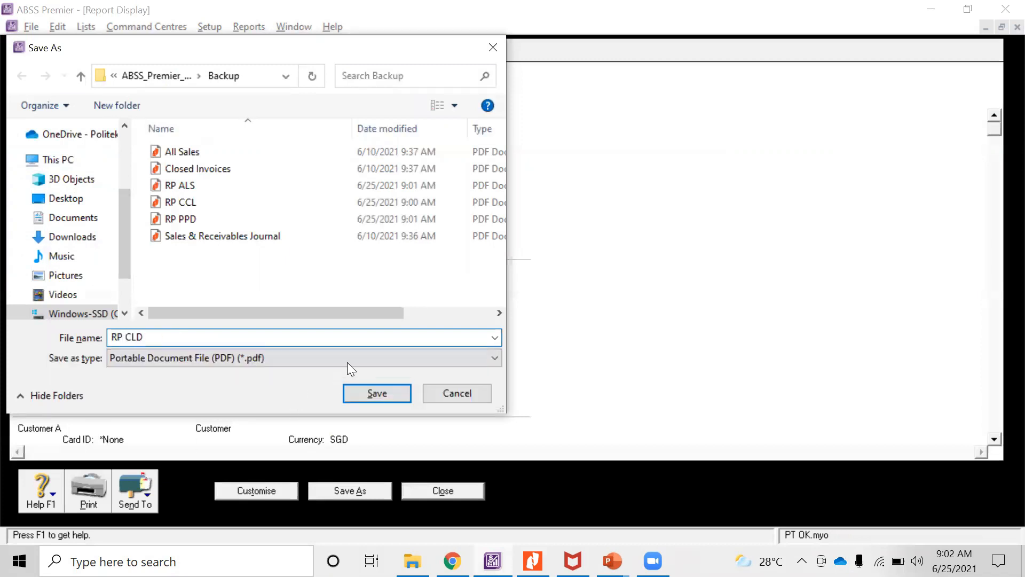
click(384, 392)
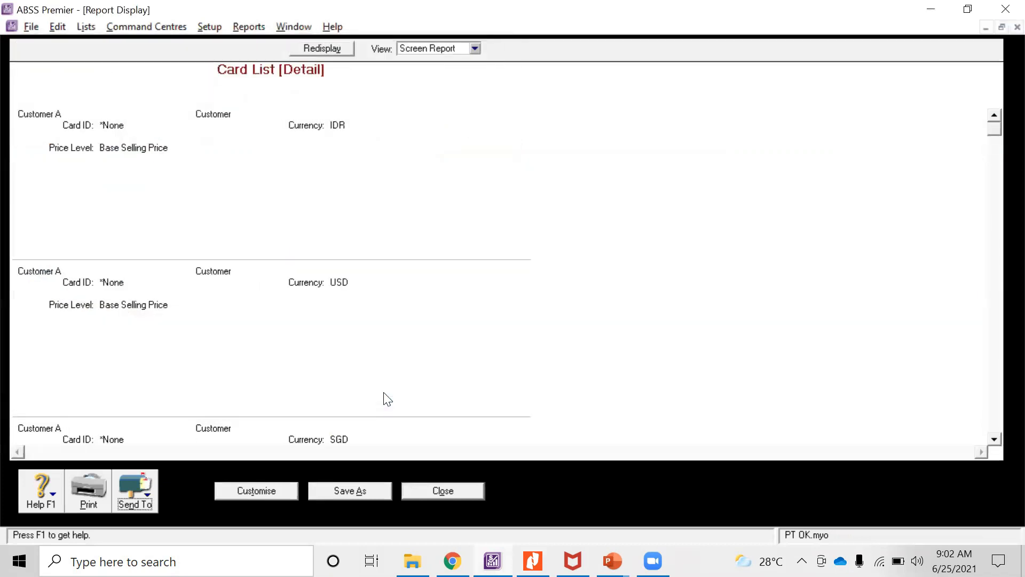
click(434, 491)
click(426, 511)
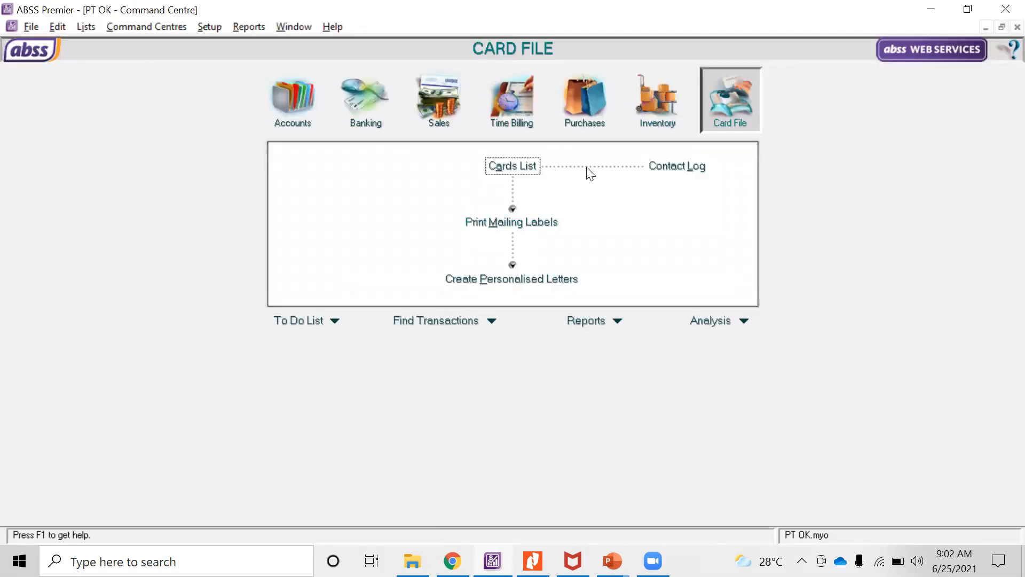
Step: Open the selling details of the USD Customer A card from the cards list and check the customer cards required in the exercise PDF
click(506, 166)
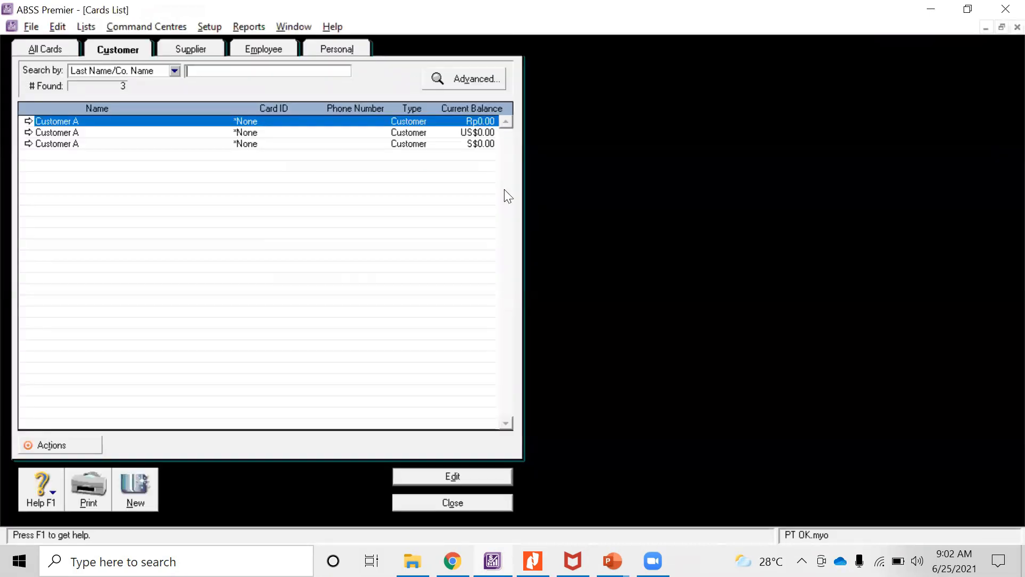
click(29, 132)
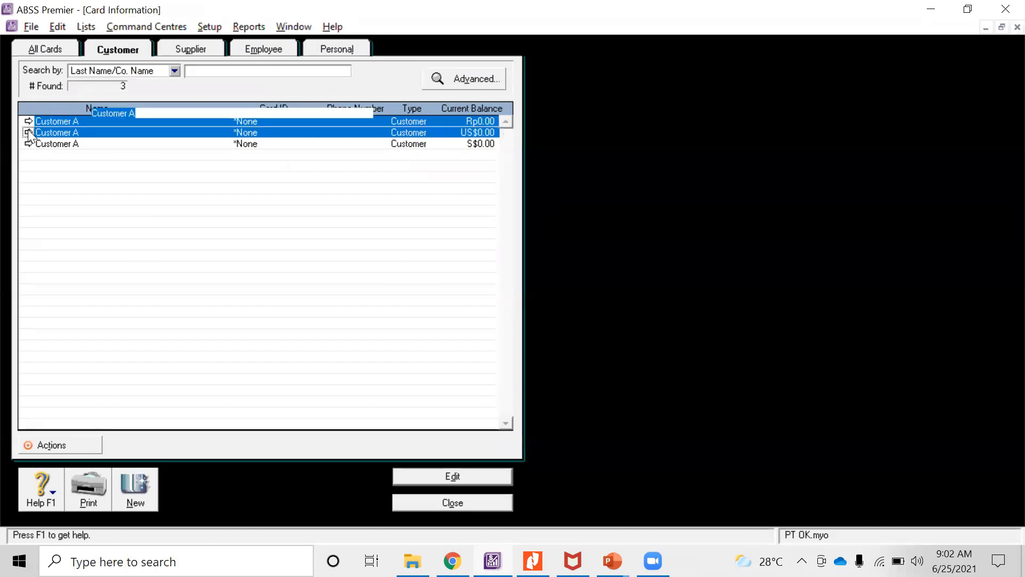
click(208, 49)
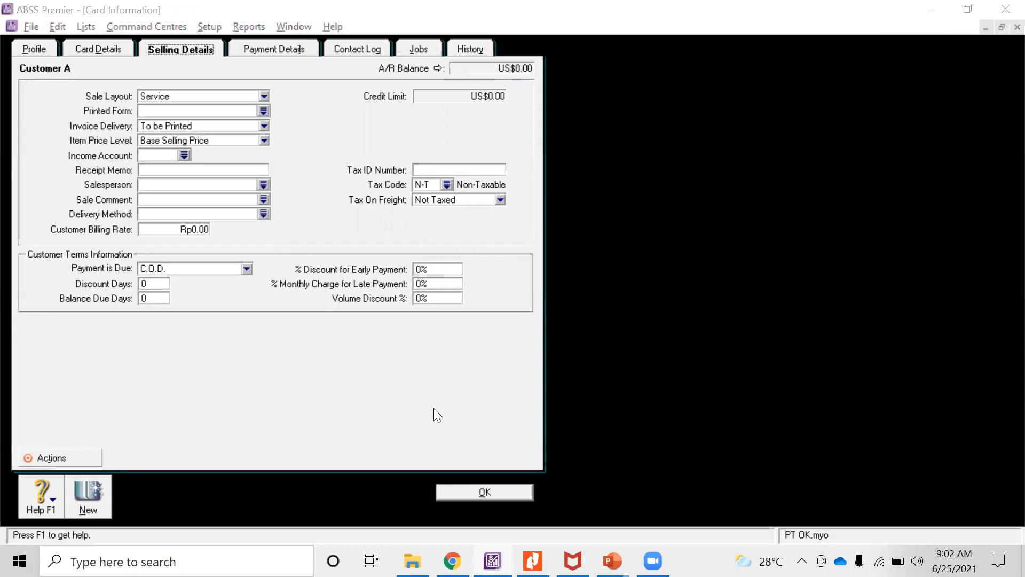
key(alt+Tab)
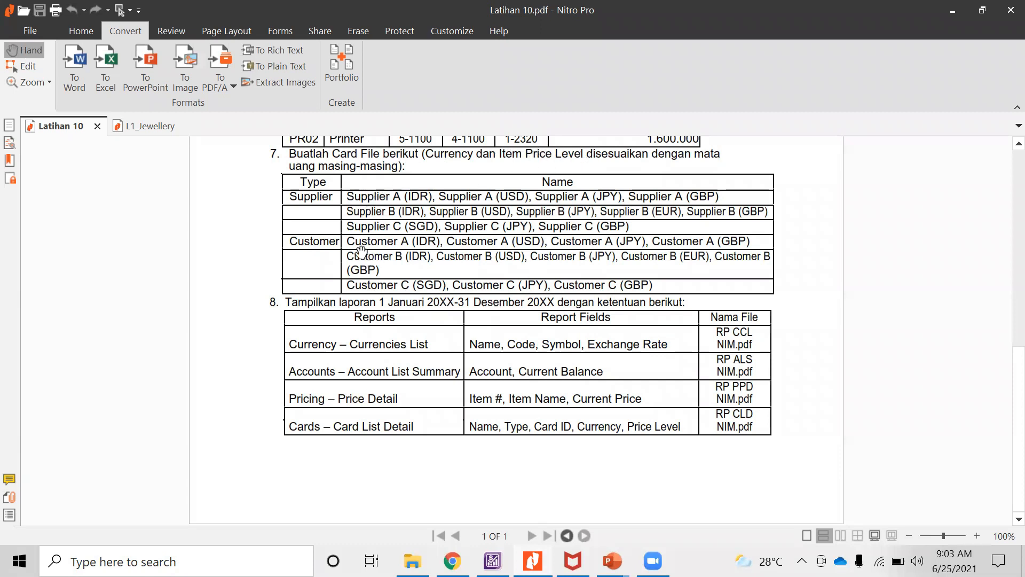
key(alt+Tab)
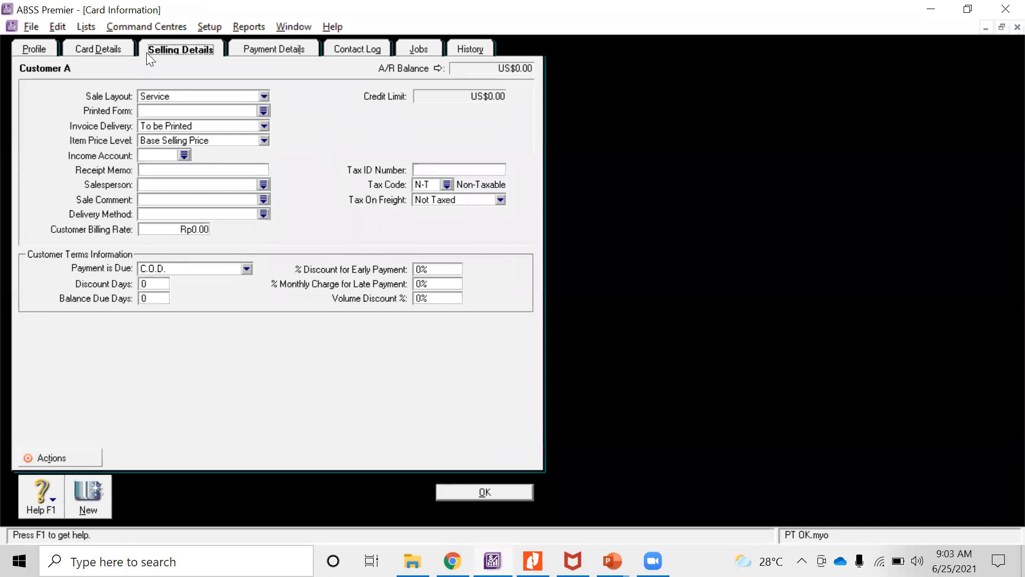
Step: Review the payment and selling details of the USD Customer A card, and close the card and the cards list
click(287, 54)
click(199, 48)
click(491, 489)
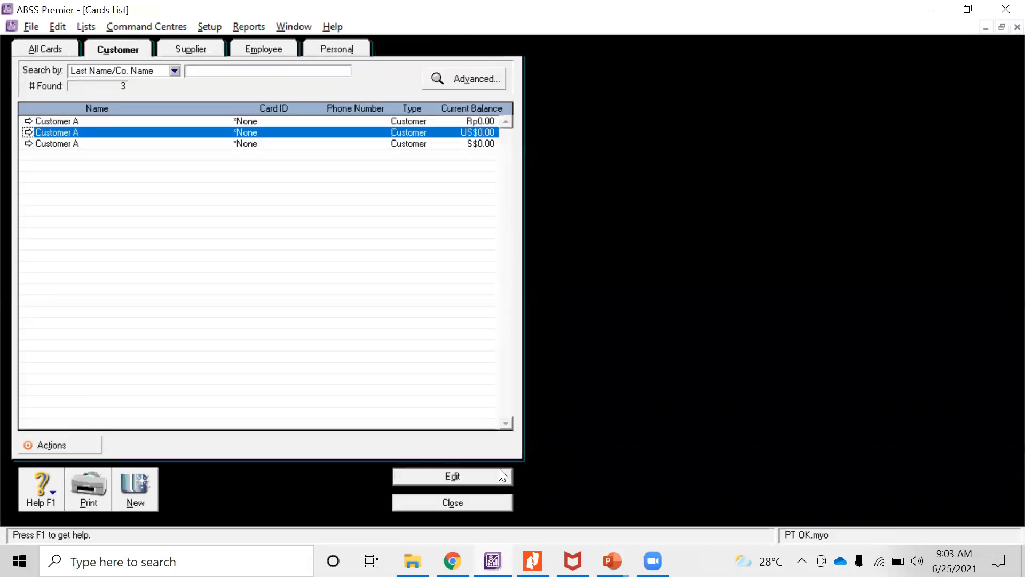
click(473, 509)
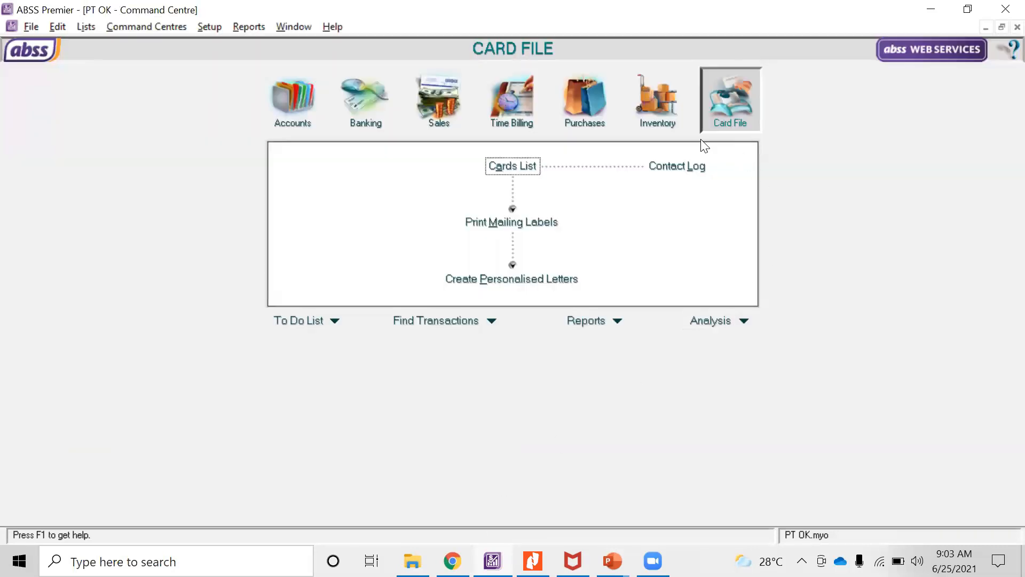